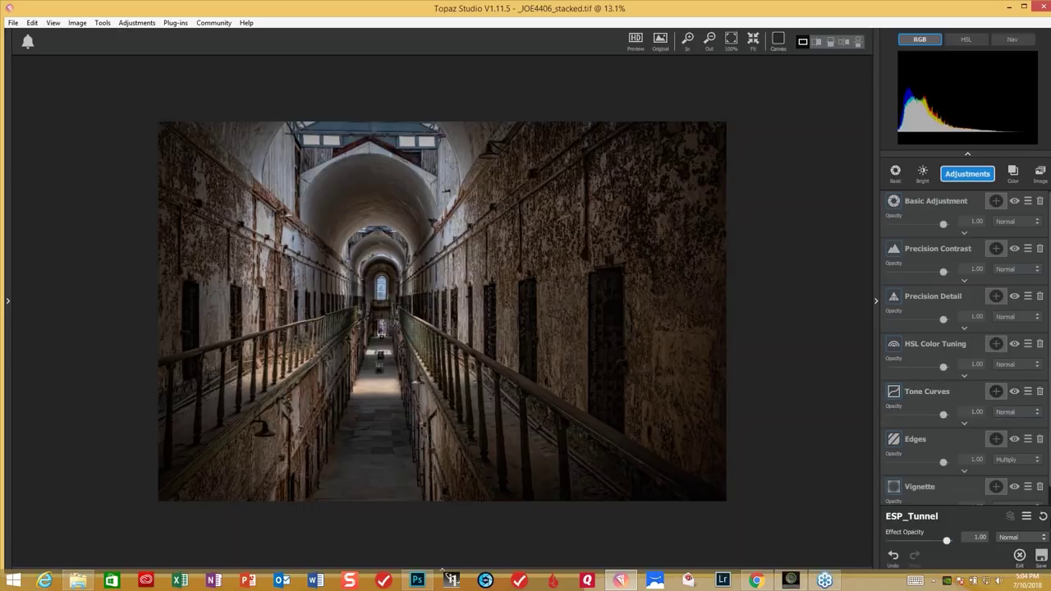
# Reset the current effect stack and add a Basic Adjustment with Shadow raised to about 0.36 and Highlight lowered slightly.
pyautogui.click(1043, 517)
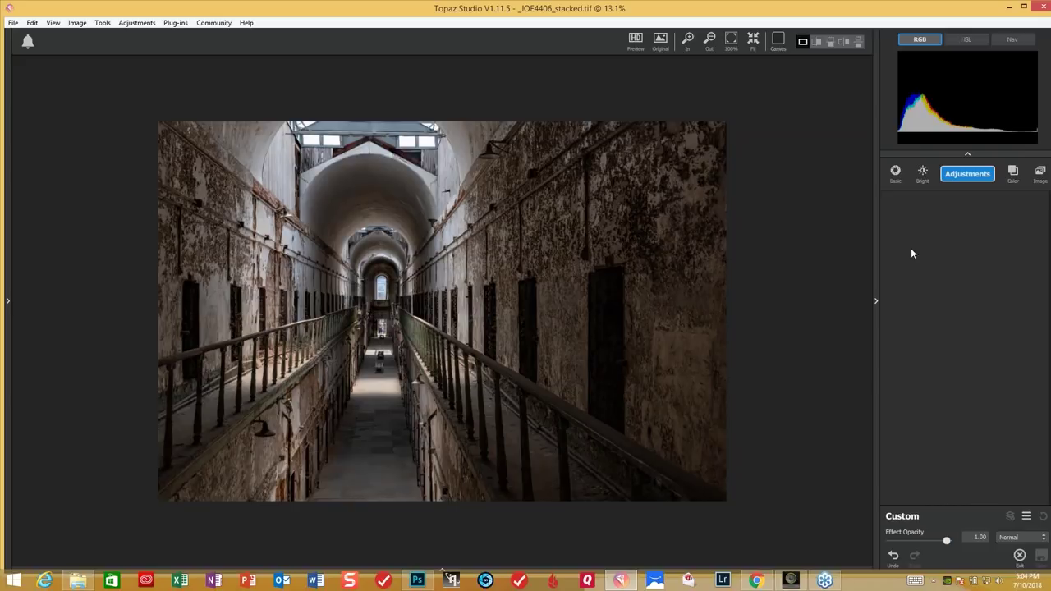
pyautogui.click(966, 176)
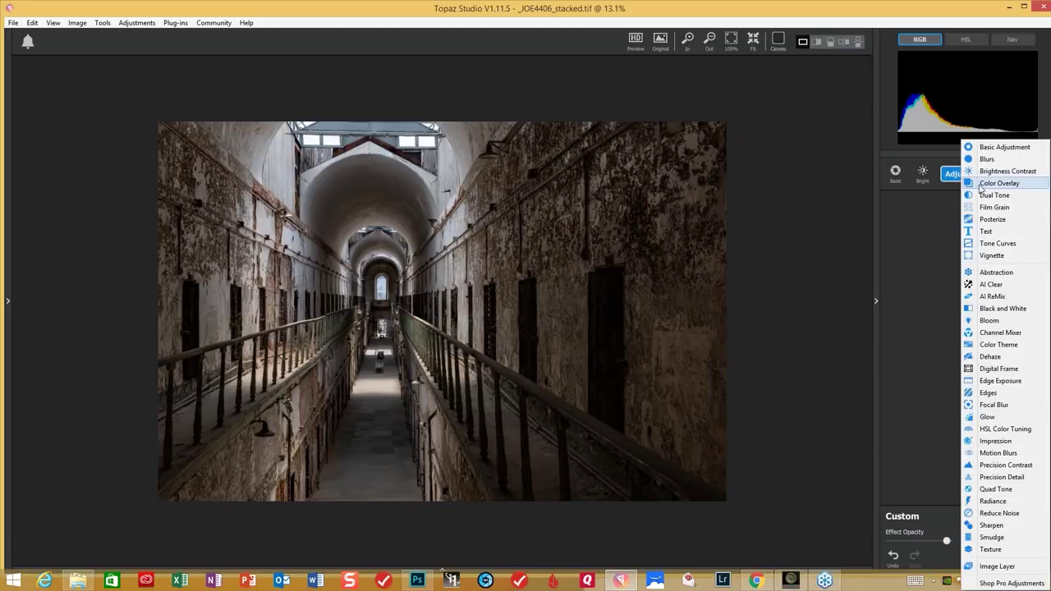
pyautogui.click(1007, 146)
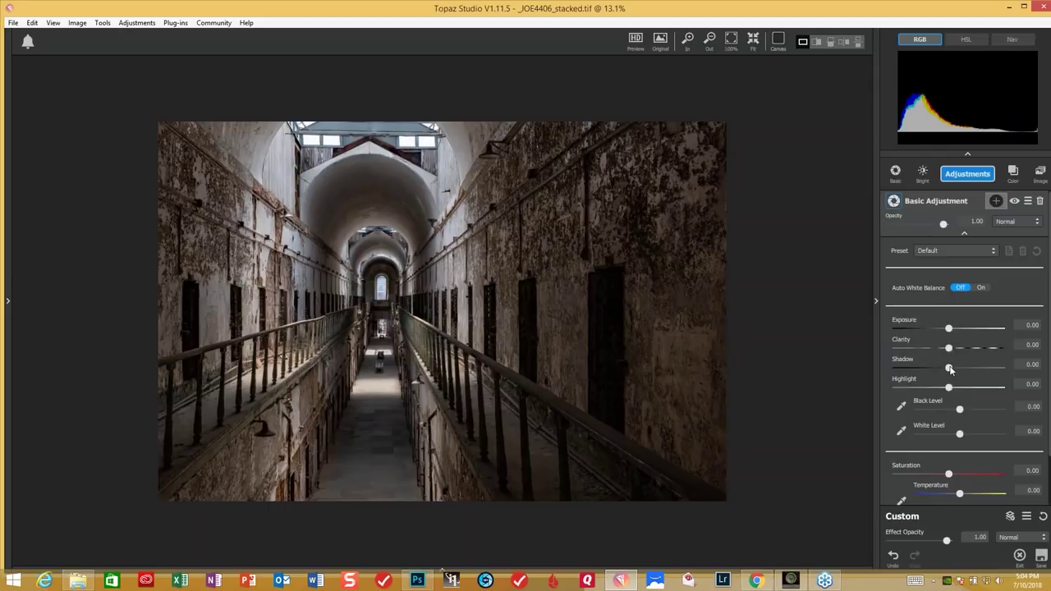
pyautogui.moveTo(950, 368); pyautogui.dragTo(969, 370)
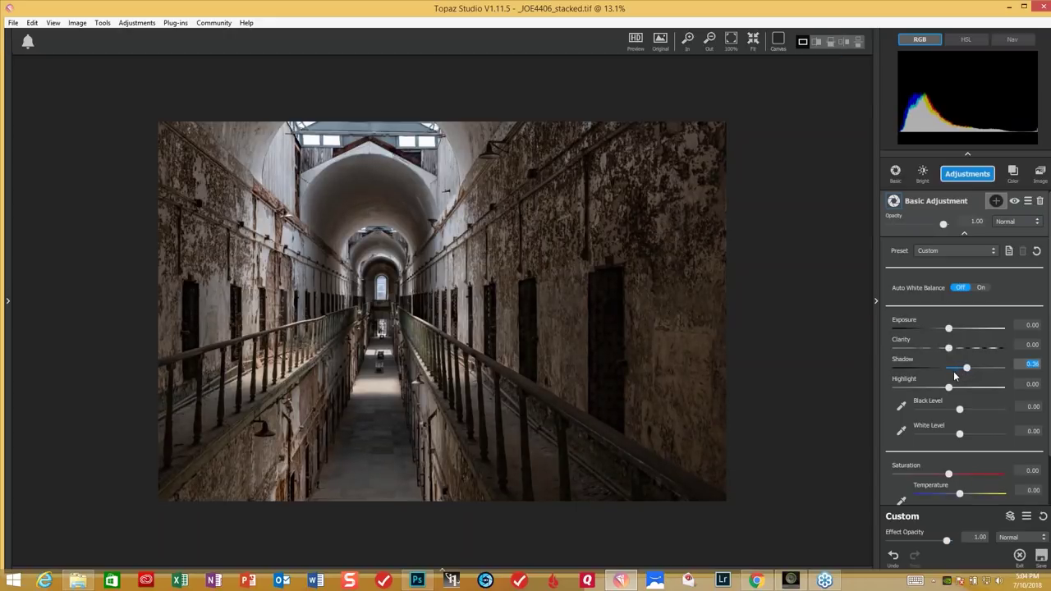
pyautogui.moveTo(950, 389); pyautogui.dragTo(936, 393)
pyautogui.click(964, 236)
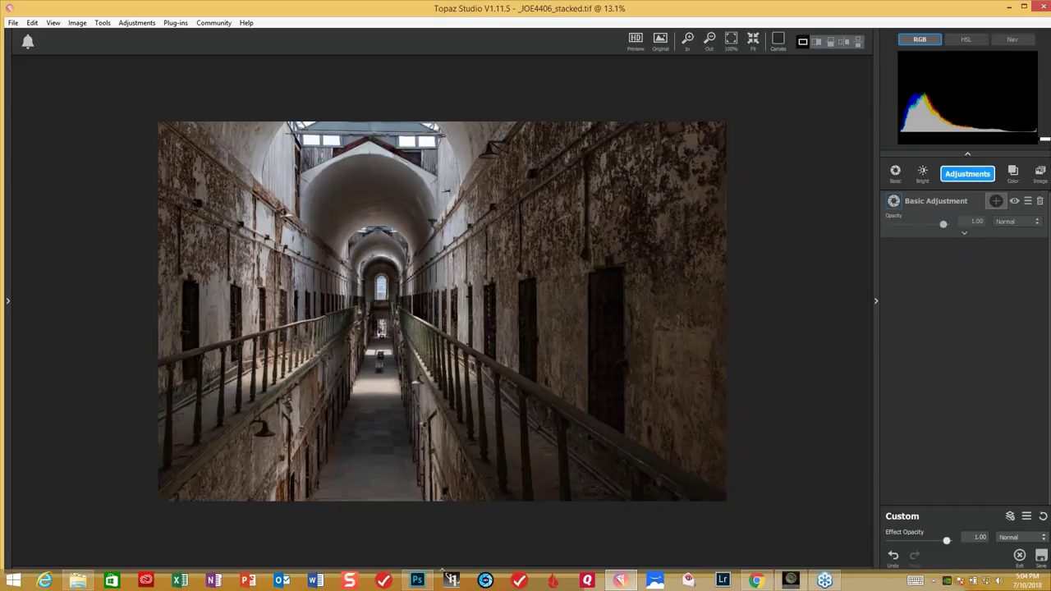
# Add a Precision Contrast adjustment with Micro contrast at 0.30, Low contrast at 0.16 and Midtone lighting at about 0.08.
pyautogui.click(969, 174)
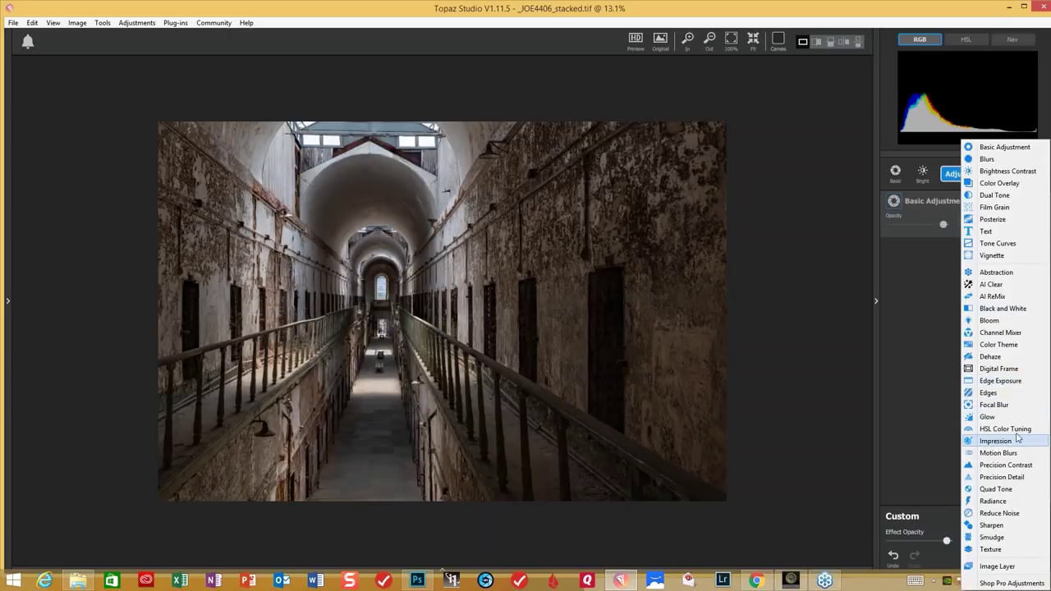
pyautogui.click(1007, 465)
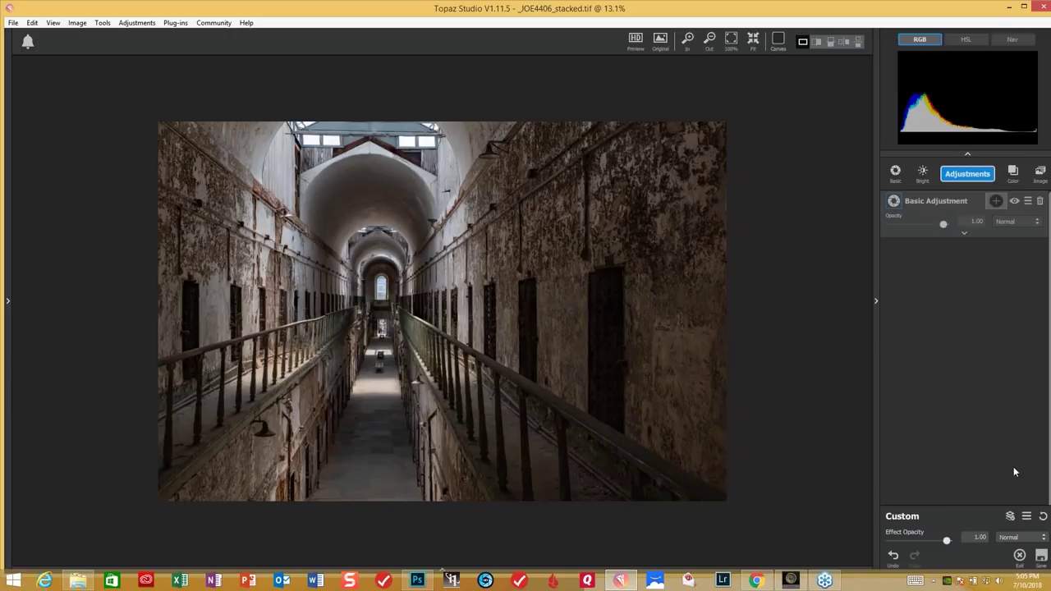
pyautogui.moveTo(949, 318); pyautogui.dragTo(957, 337)
pyautogui.click(951, 337)
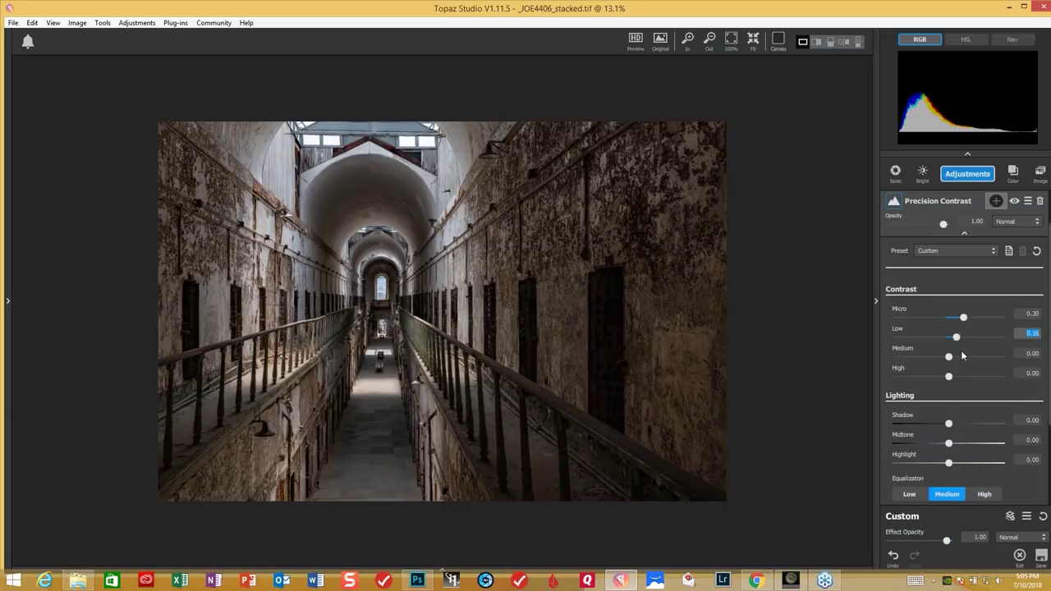
pyautogui.click(950, 445)
pyautogui.moveTo(952, 444); pyautogui.dragTo(952, 444)
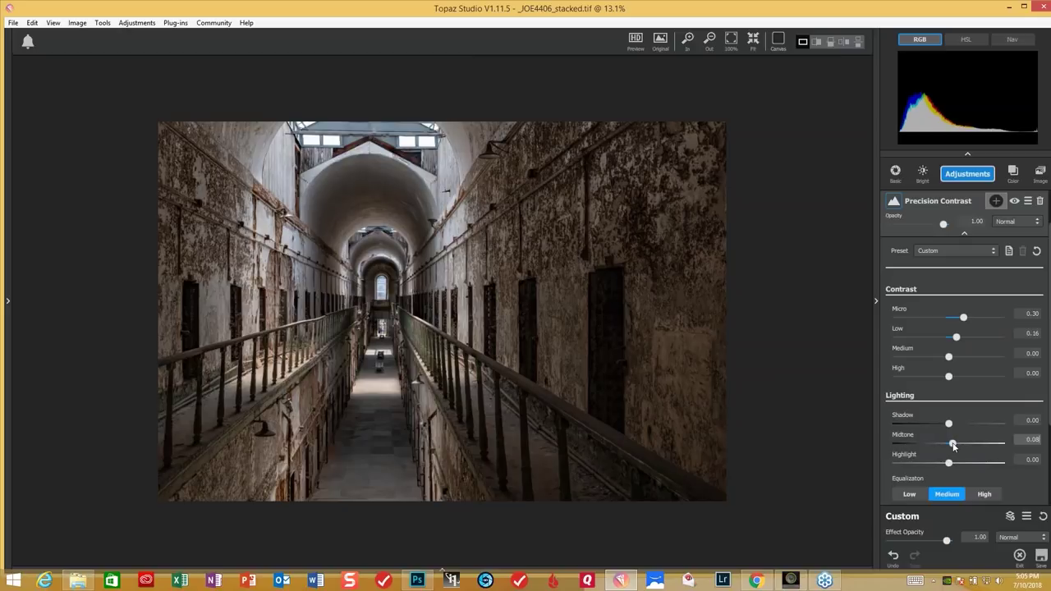
pyautogui.click(953, 445)
pyautogui.click(965, 236)
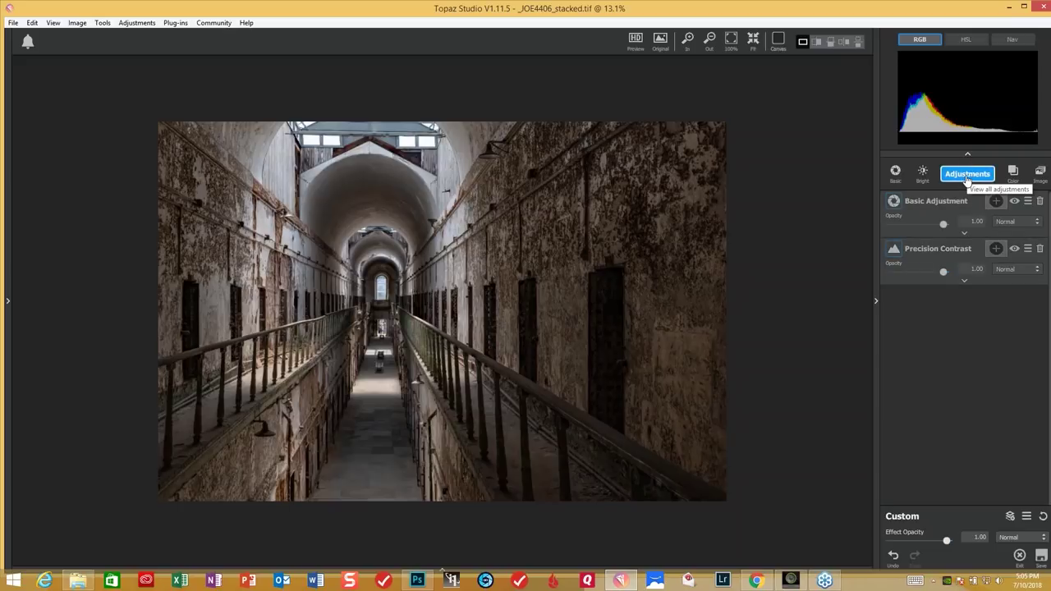
# Add a Precision Detail adjustment and apply its Subtle Sharp preset.
pyautogui.click(966, 176)
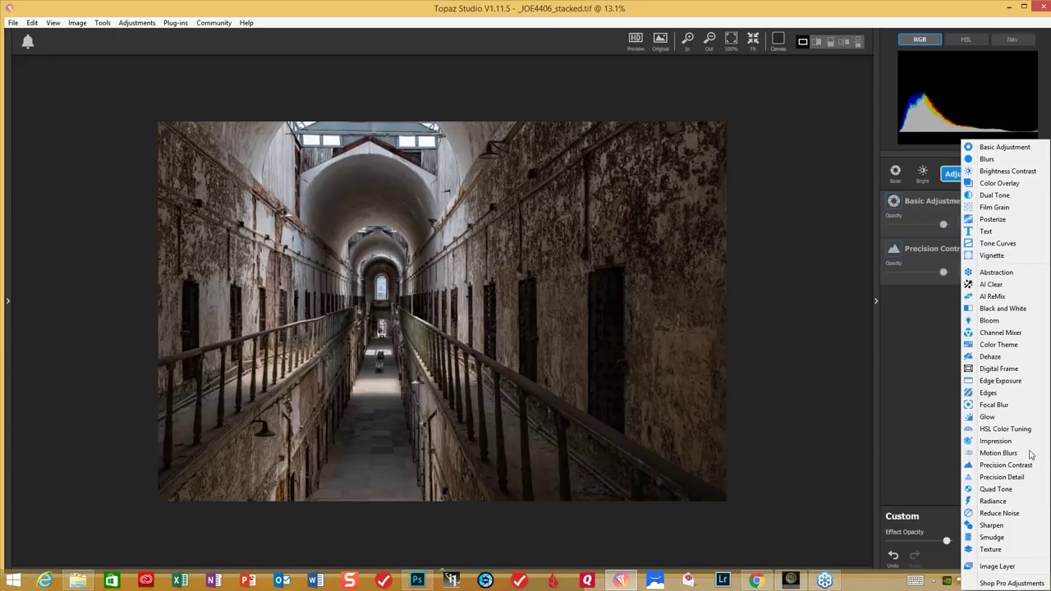
pyautogui.click(1016, 479)
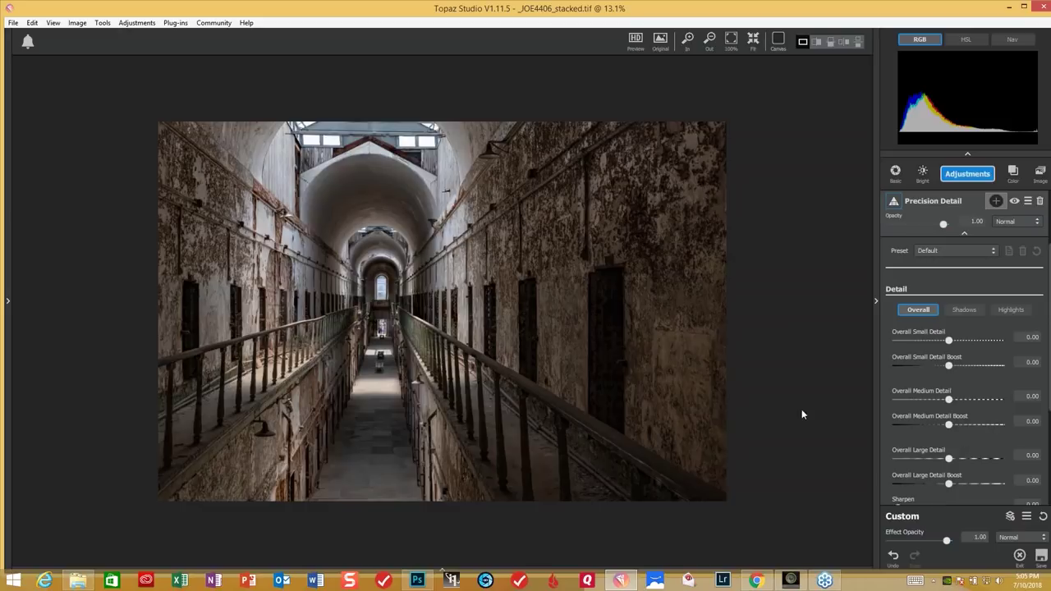
pyautogui.click(991, 251)
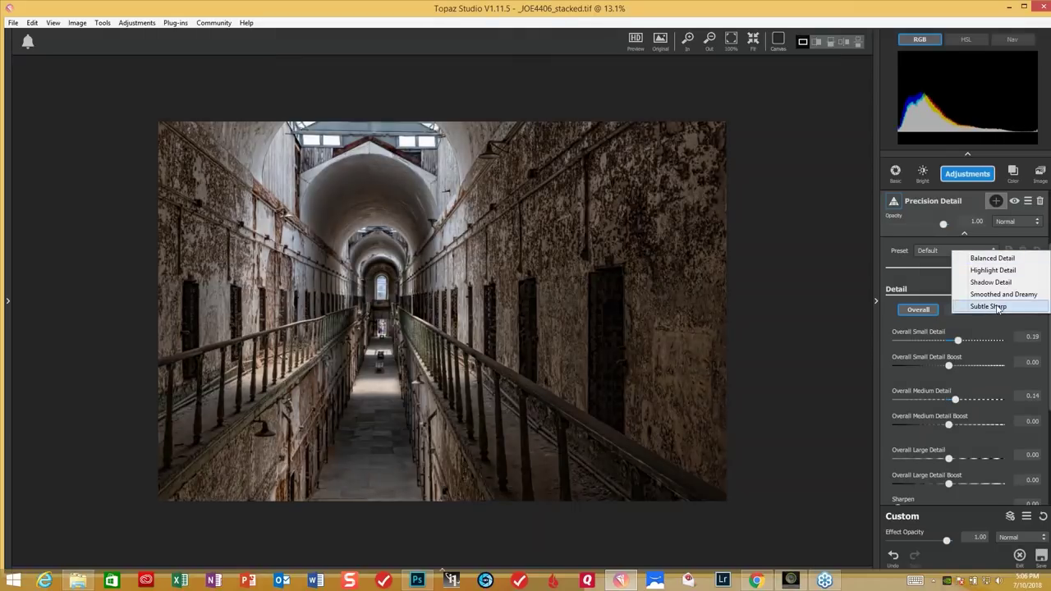
pyautogui.click(996, 307)
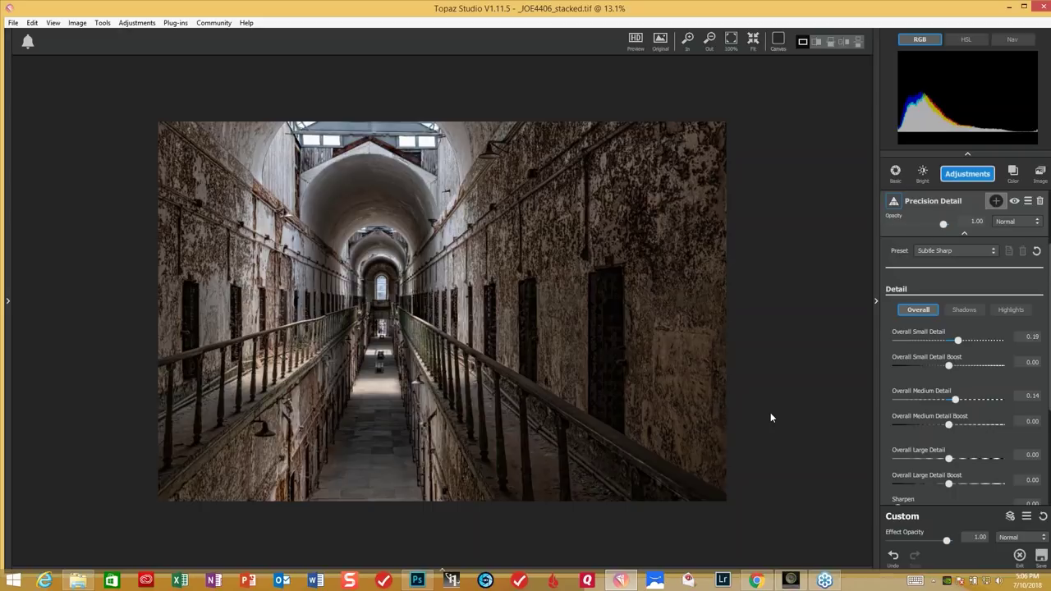
# Compare the edited image with the original by switching between the two views several times.
pyautogui.press('\\')
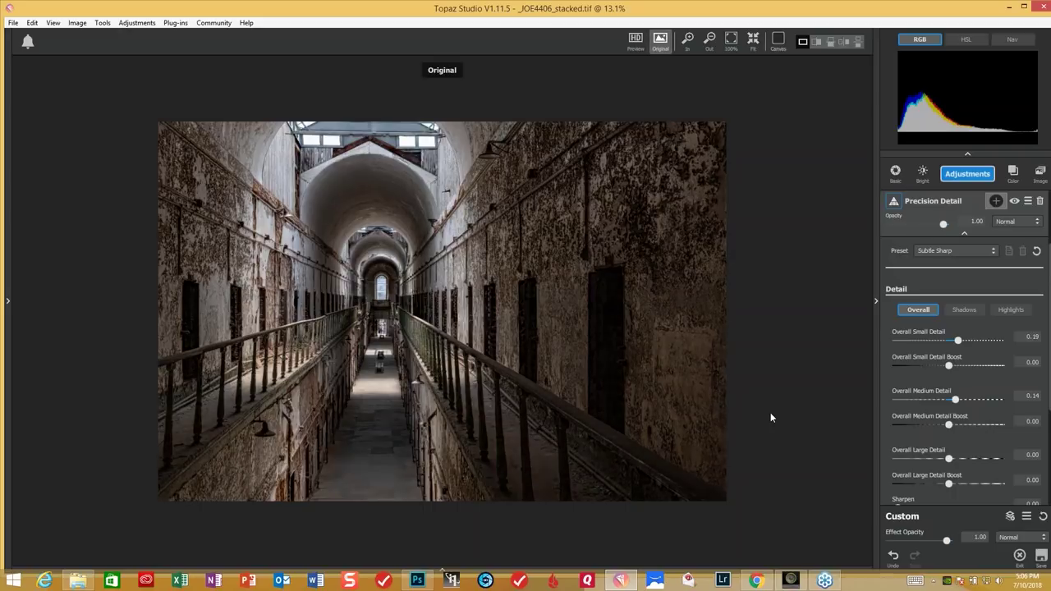
pyautogui.press('\\')
pyautogui.press('\\')
pyautogui.press('\\')
pyautogui.press('\\')
pyautogui.press('\\')
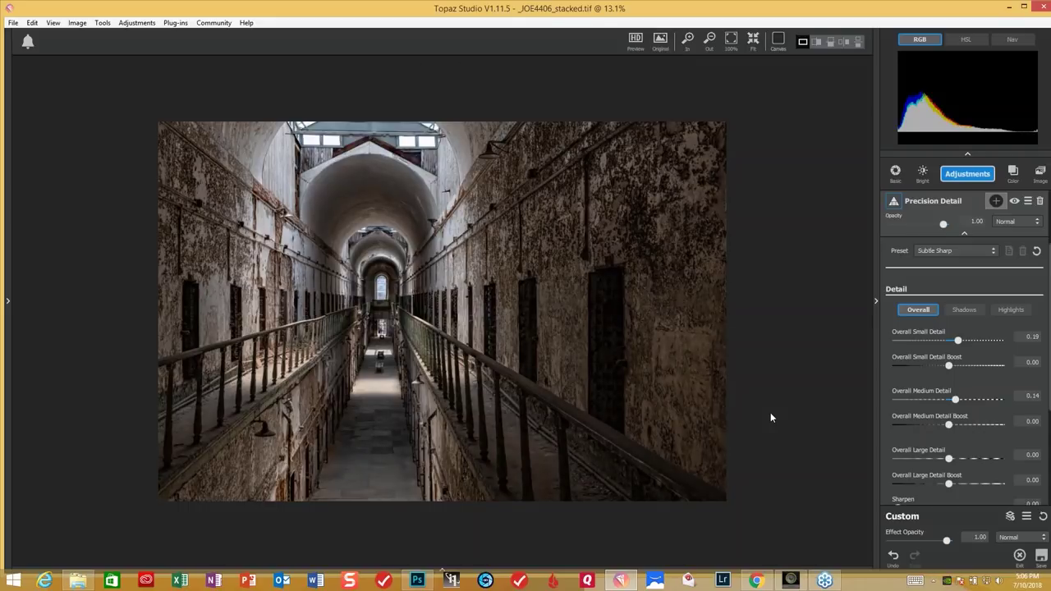
# Add an HSL Color Tuning adjustment with Overall Saturation at 0.16 and check its effect by disabling and re-enabling it.
pyautogui.click(961, 177)
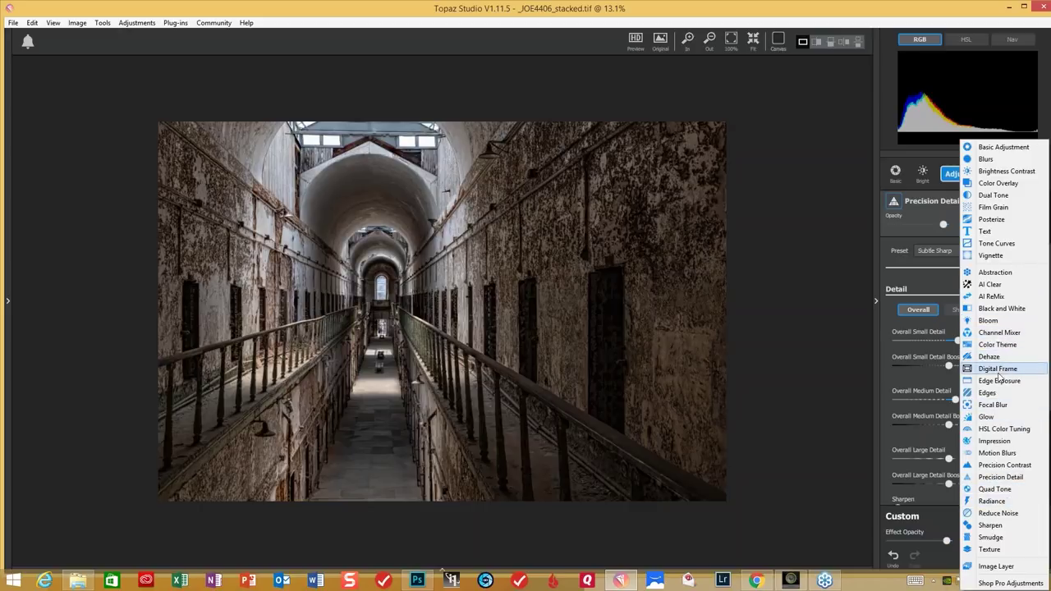
pyautogui.click(1003, 427)
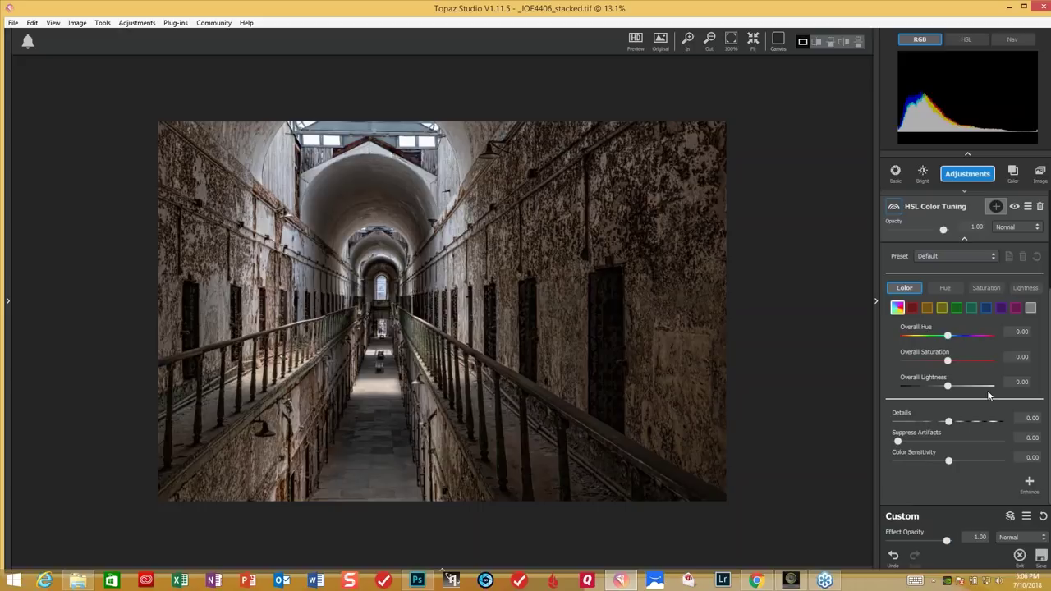
pyautogui.click(950, 361)
pyautogui.moveTo(950, 361); pyautogui.dragTo(954, 361)
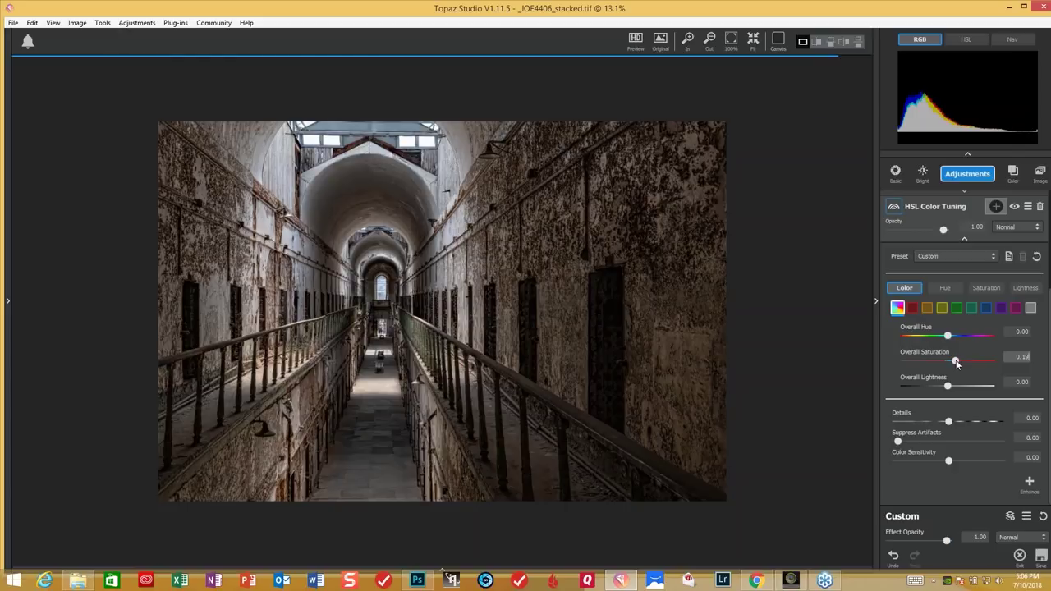
pyautogui.moveTo(957, 364); pyautogui.dragTo(955, 364)
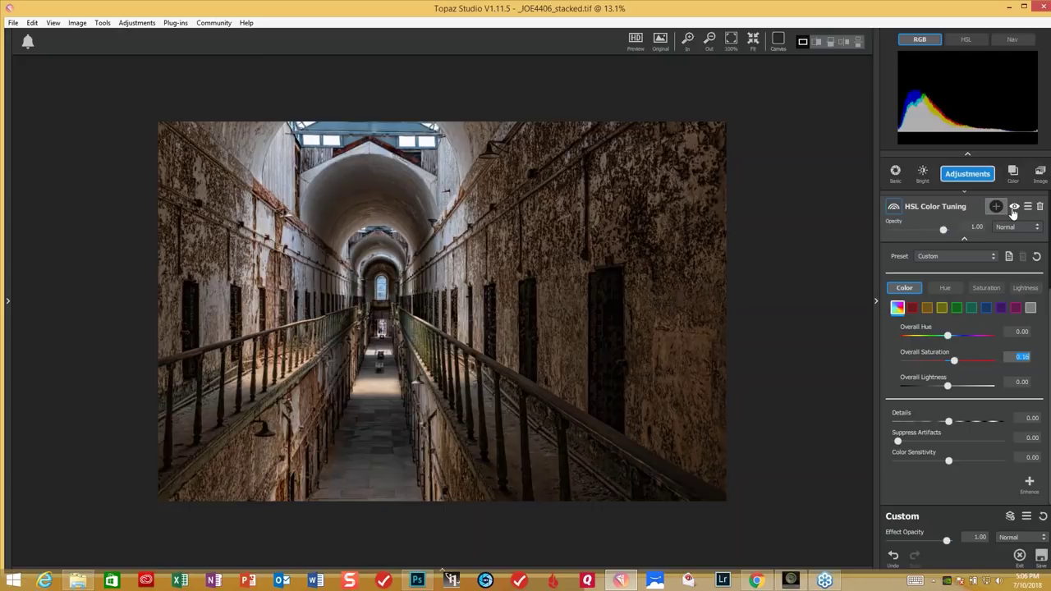
pyautogui.click(1014, 208)
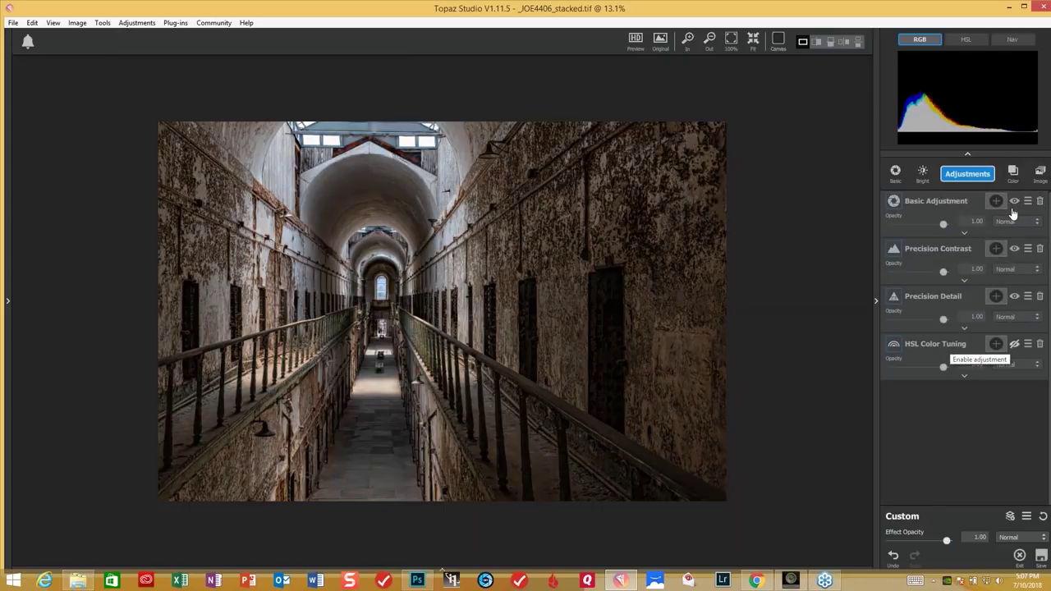
pyautogui.click(1014, 346)
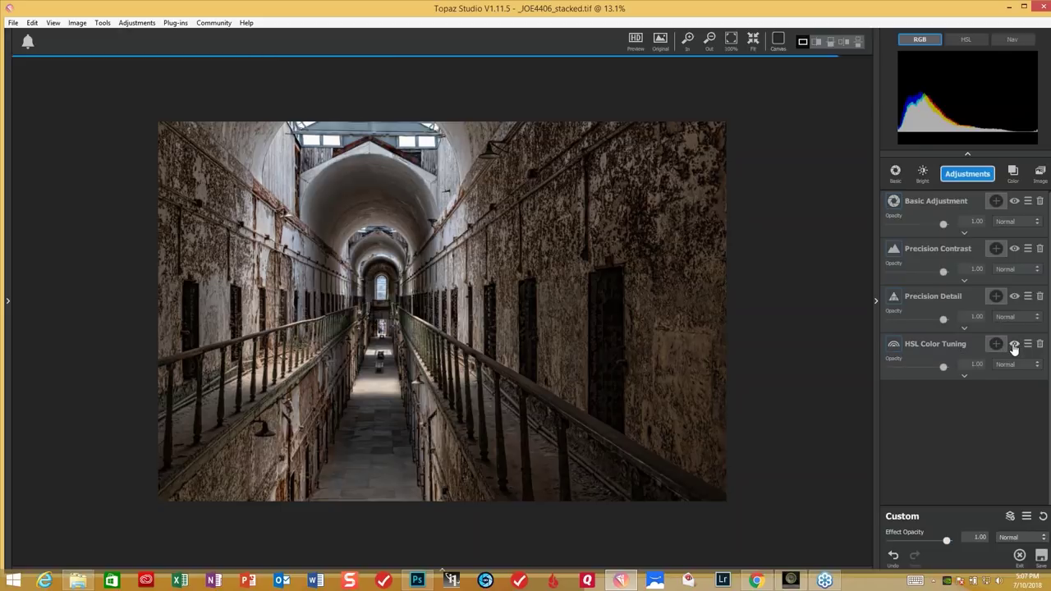
# Set the Overall Lightness of the HSL Color Tuning adjustment to 0.03.
pyautogui.click(963, 377)
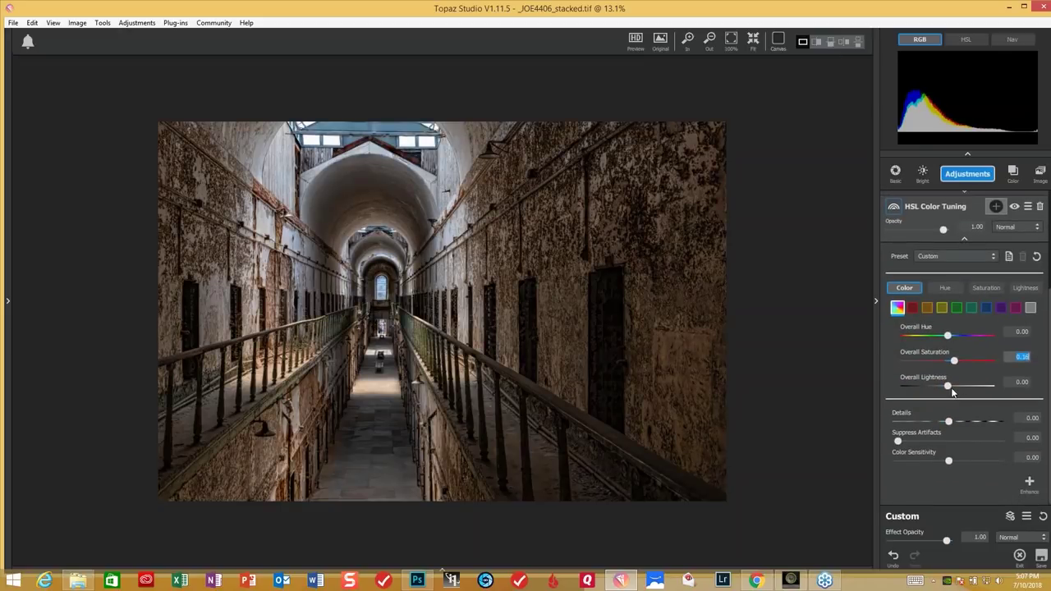
pyautogui.press('Tab')
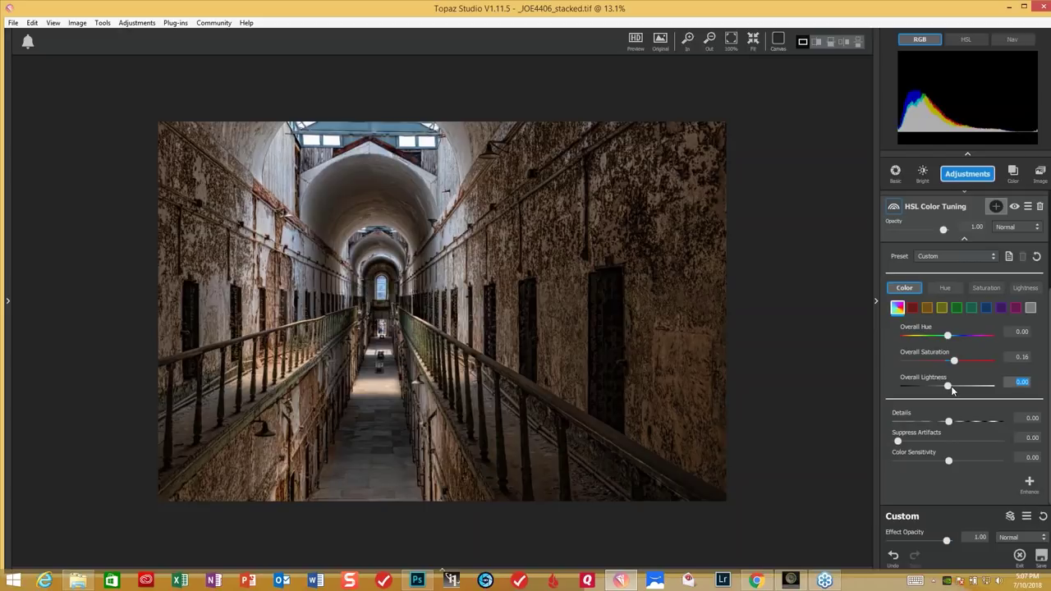
pyautogui.click(954, 387)
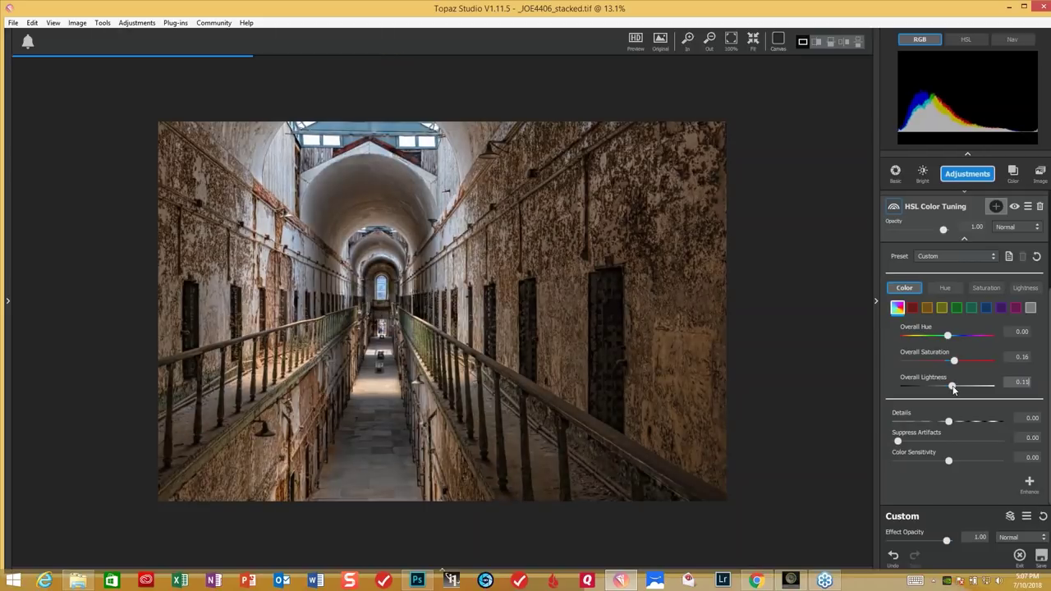
pyautogui.moveTo(957, 390); pyautogui.dragTo(953, 390)
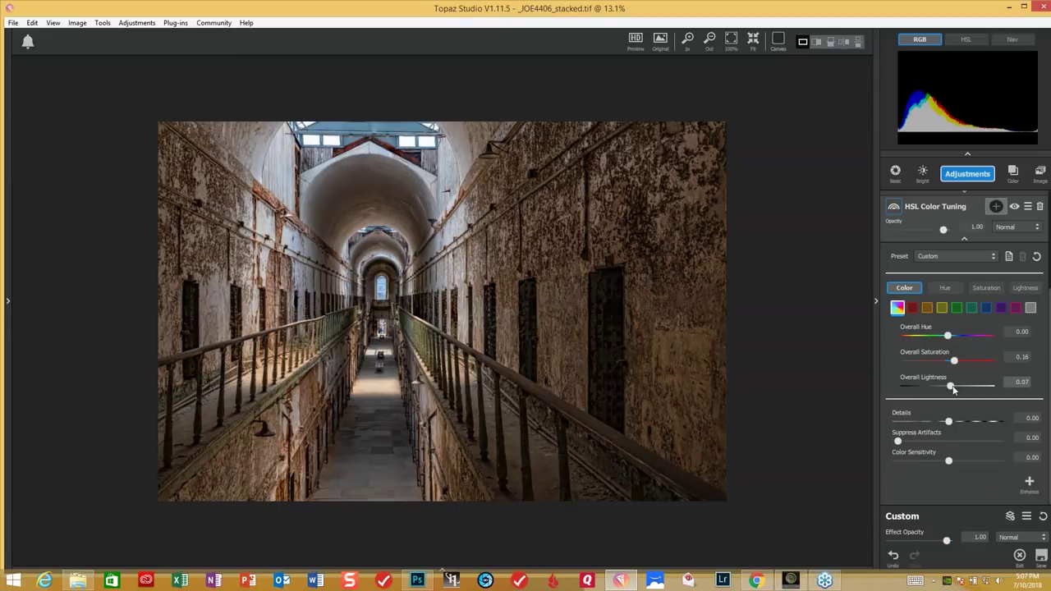
pyautogui.moveTo(953, 389); pyautogui.dragTo(954, 390)
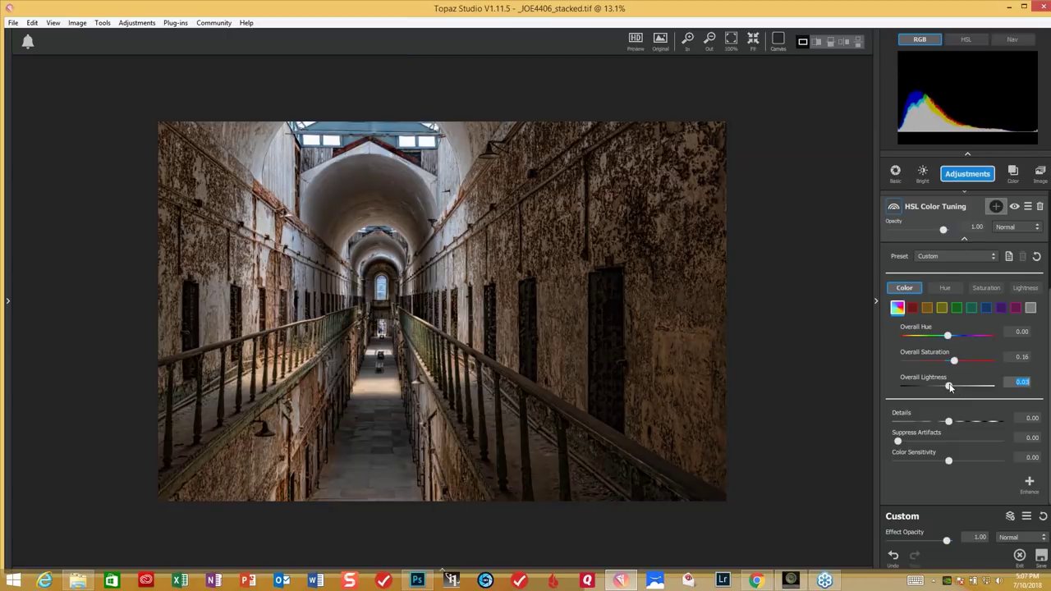
# Add a Tone Curves adjustment with an upper-quarter point raised slightly and a lower-quarter point lowered slightly on the RGB curve.
pyautogui.click(973, 178)
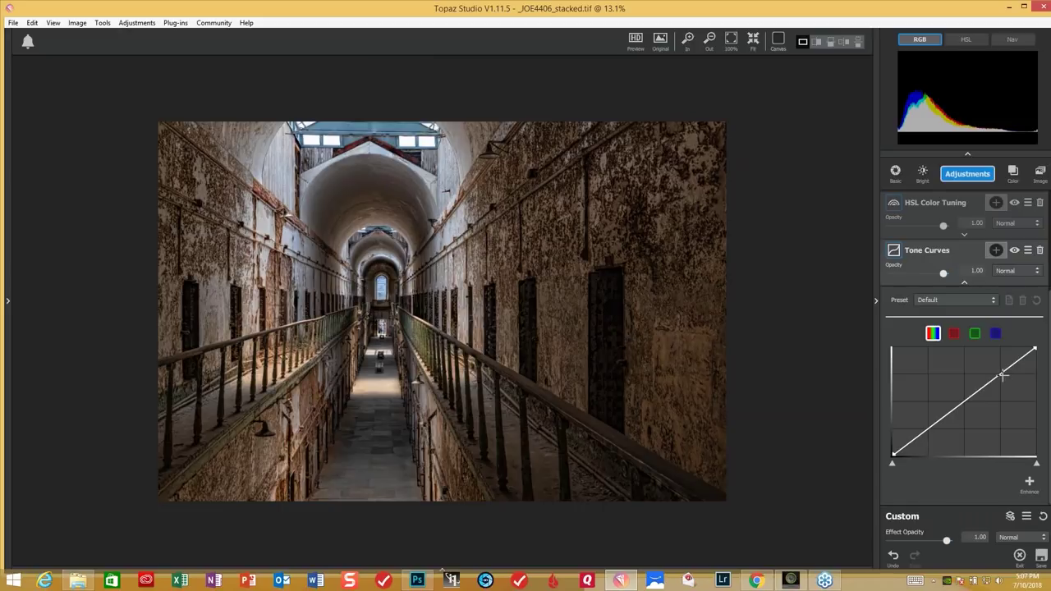
pyautogui.click(1003, 374)
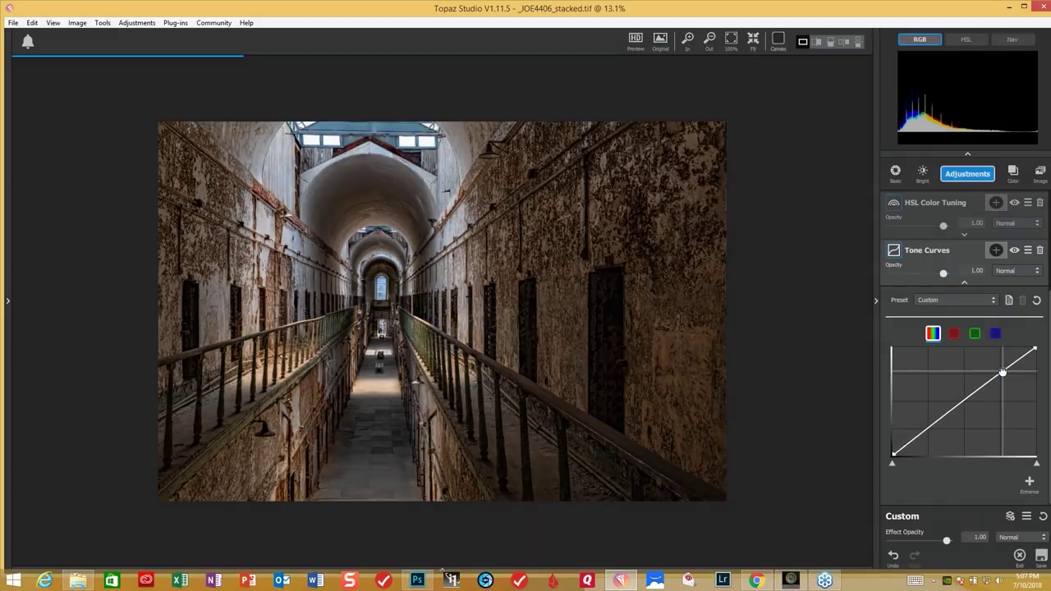
pyautogui.click(928, 428)
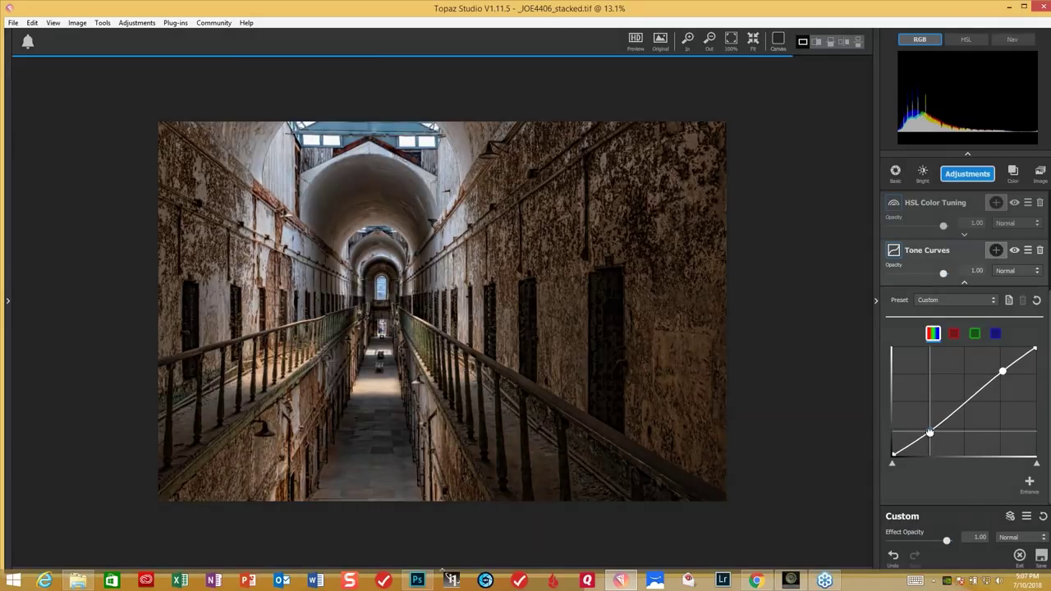
pyautogui.moveTo(929, 433); pyautogui.dragTo(928, 432)
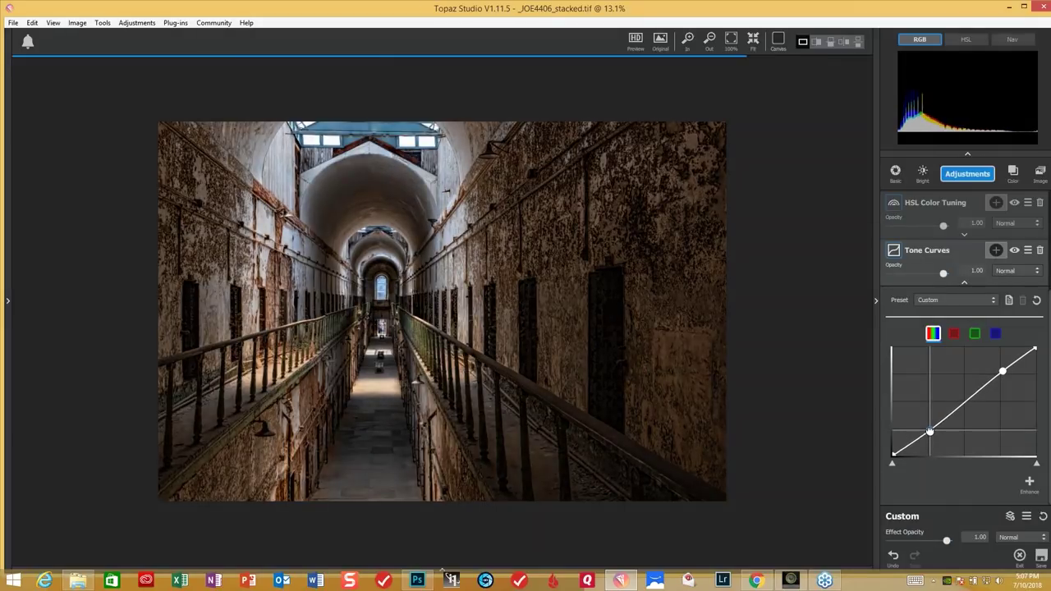
pyautogui.moveTo(1003, 372); pyautogui.dragTo(1005, 367)
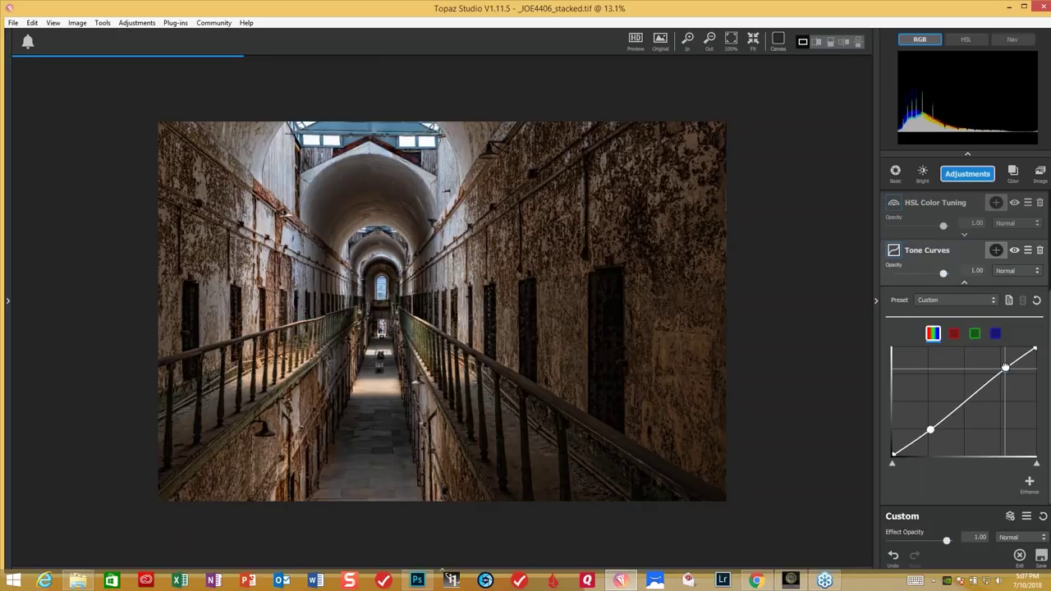
# Add a midtone point at the center of the RGB tone curve and fine-tune its height for a gentle S-curve.
pyautogui.click(967, 400)
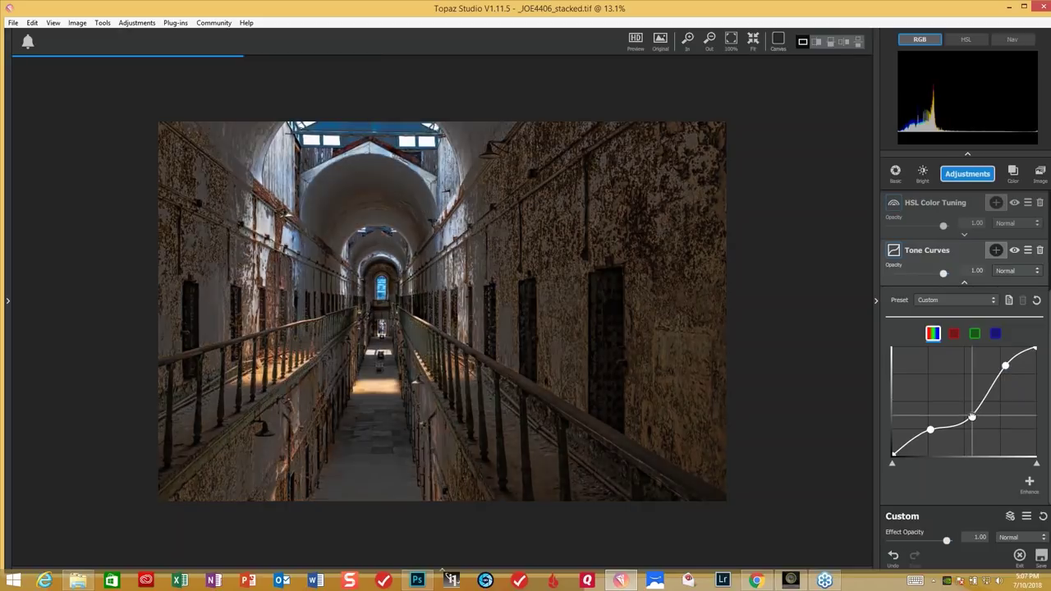
pyautogui.moveTo(967, 400); pyautogui.dragTo(967, 404)
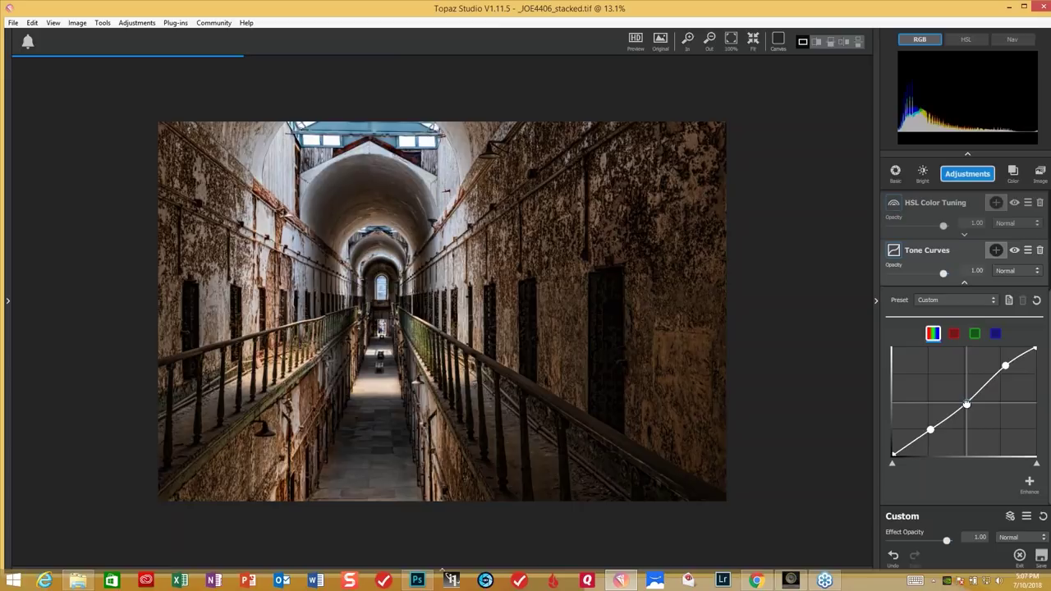
pyautogui.moveTo(966, 404); pyautogui.dragTo(966, 400)
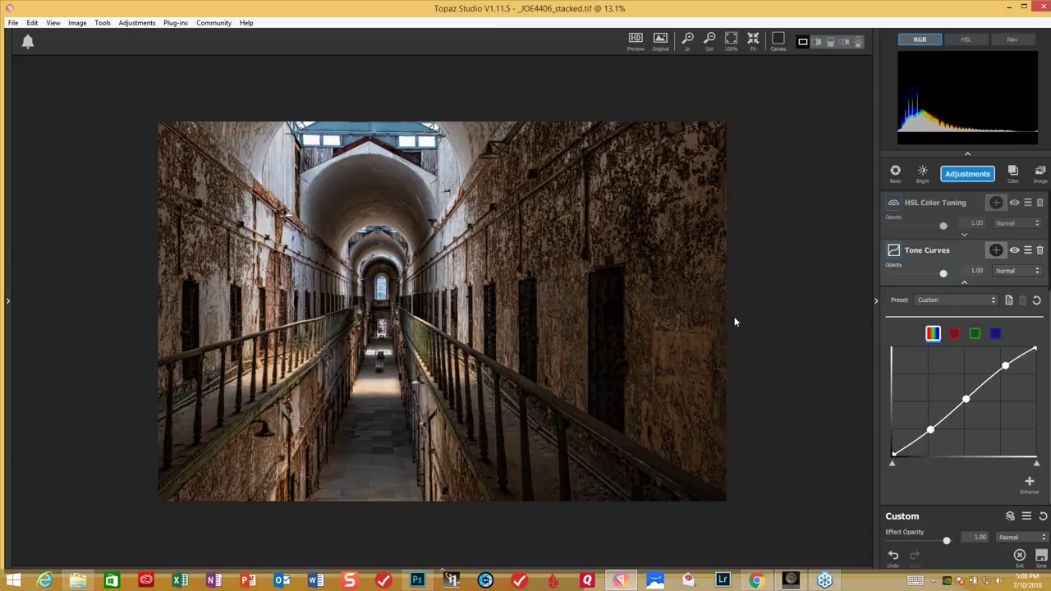
# Add an Edges adjustment with Edge Strength at 0.16 and Suppress Weak Edges at 0.38.
pyautogui.click(967, 175)
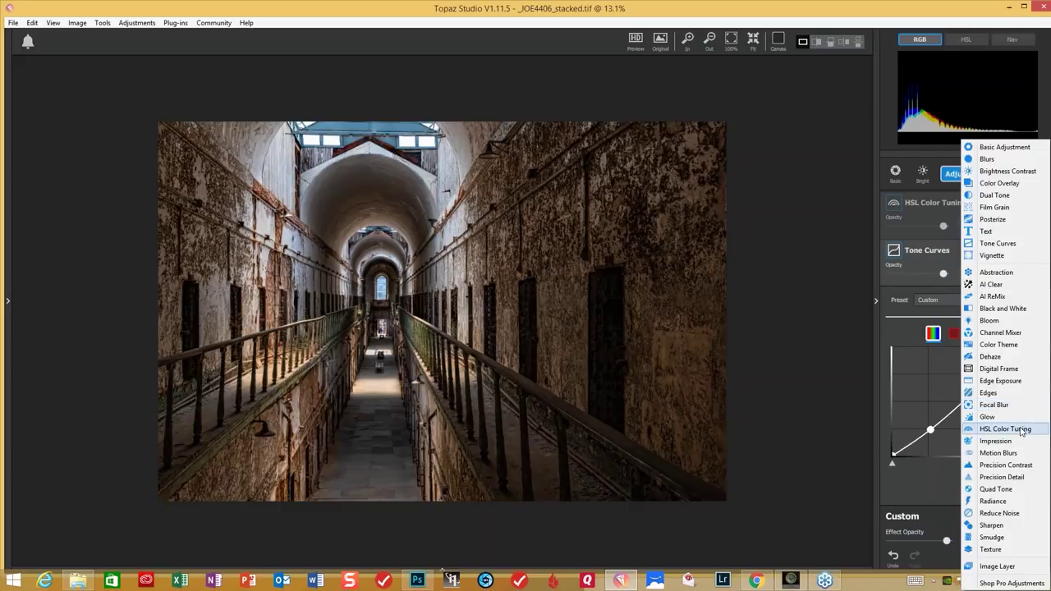
pyautogui.click(1006, 399)
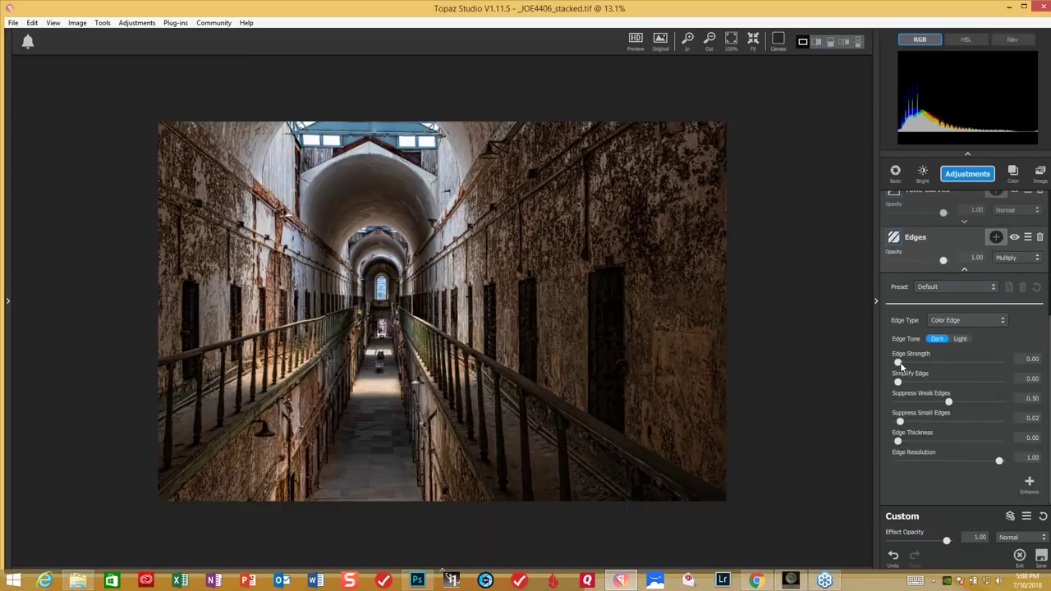
pyautogui.click(899, 364)
pyautogui.moveTo(911, 365); pyautogui.dragTo(1004, 359)
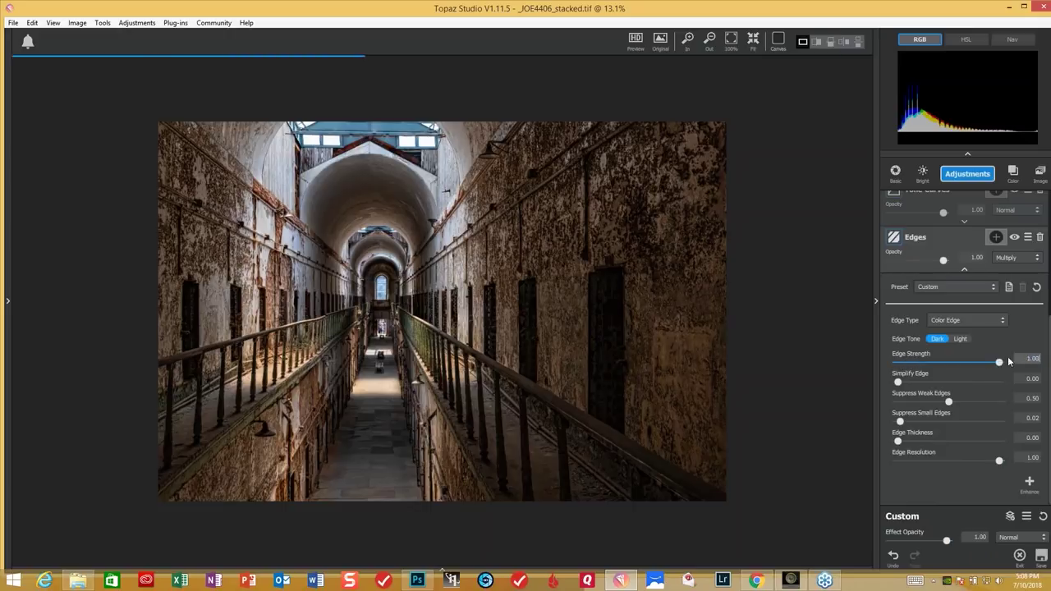
pyautogui.click(998, 366)
pyautogui.moveTo(998, 365); pyautogui.dragTo(914, 366)
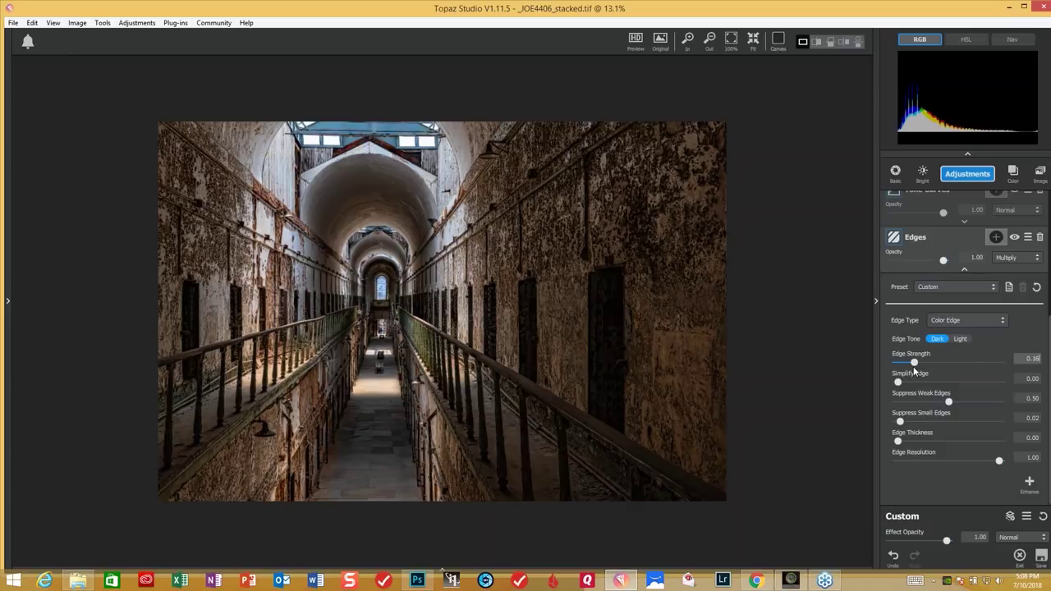
pyautogui.click(913, 366)
pyautogui.click(948, 403)
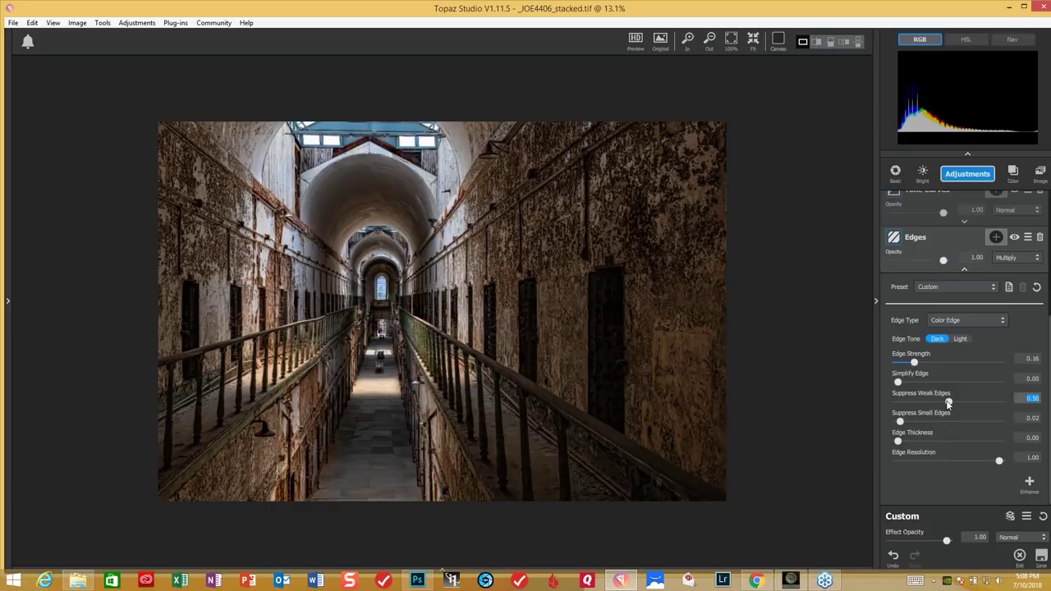
pyautogui.moveTo(949, 402); pyautogui.dragTo(935, 406)
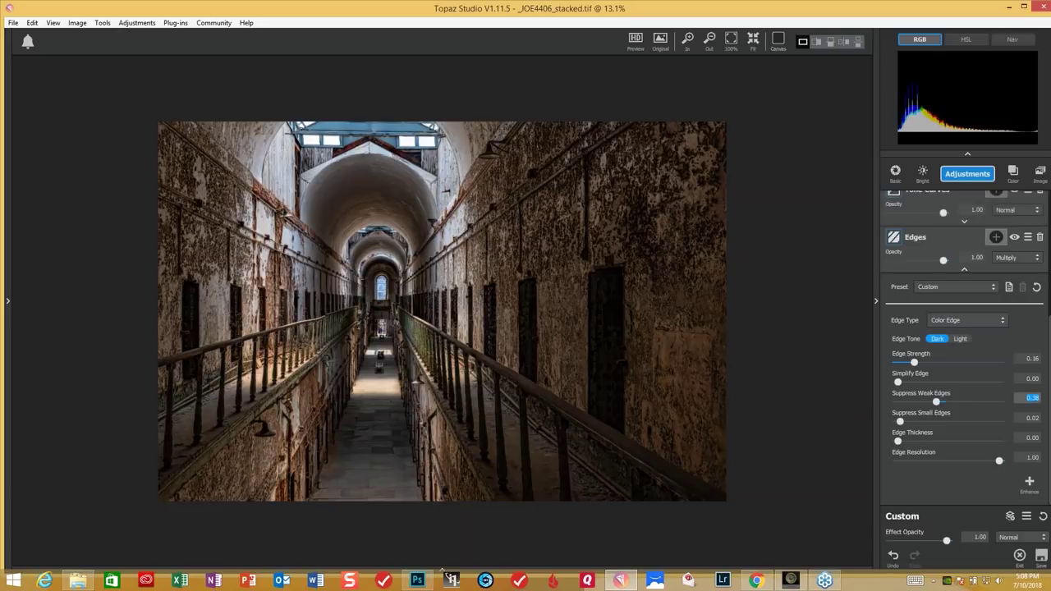
# Add a Vignette adjustment with Size at 0.78 and Strength at 0.54.
pyautogui.click(964, 176)
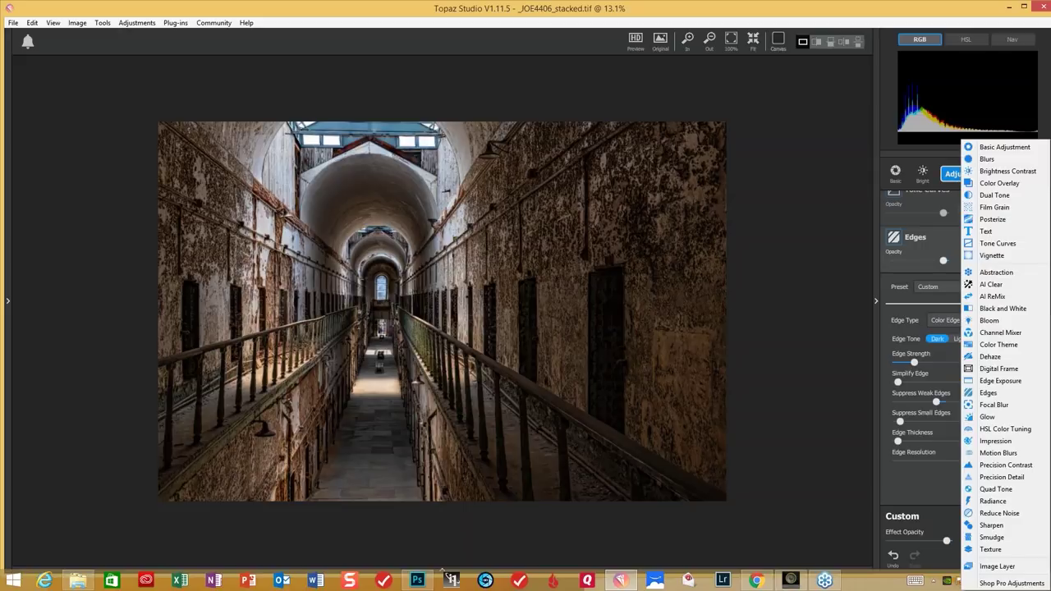
pyautogui.click(992, 255)
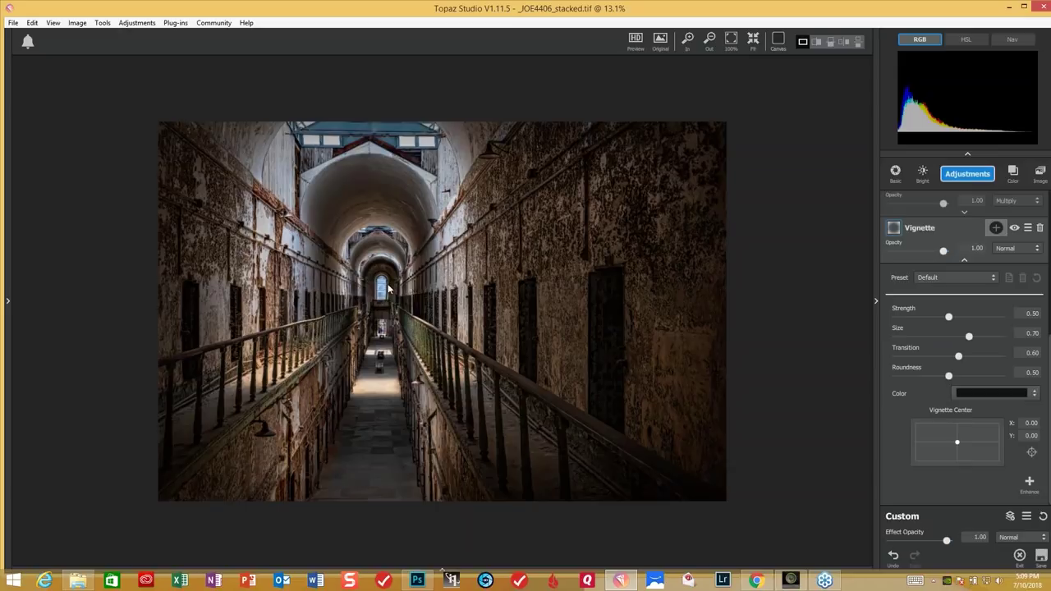
pyautogui.click(969, 338)
pyautogui.moveTo(969, 337); pyautogui.dragTo(976, 337)
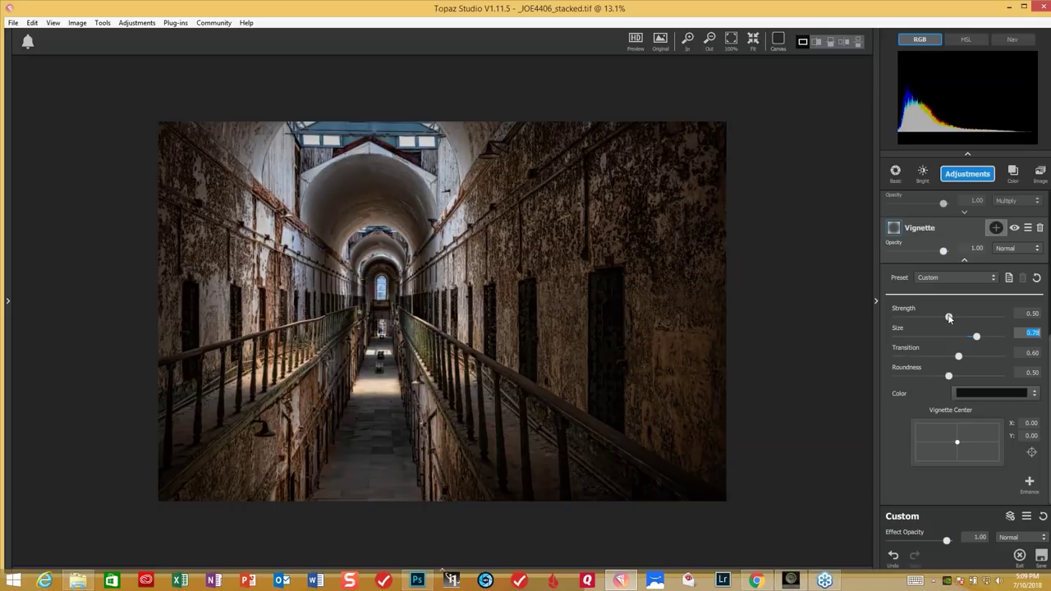
pyautogui.click(948, 317)
pyautogui.moveTo(949, 317)
pyautogui.mouseDown()
pyautogui.moveTo(965, 320)
pyautogui.moveTo(938, 322)
pyautogui.mouseUp()
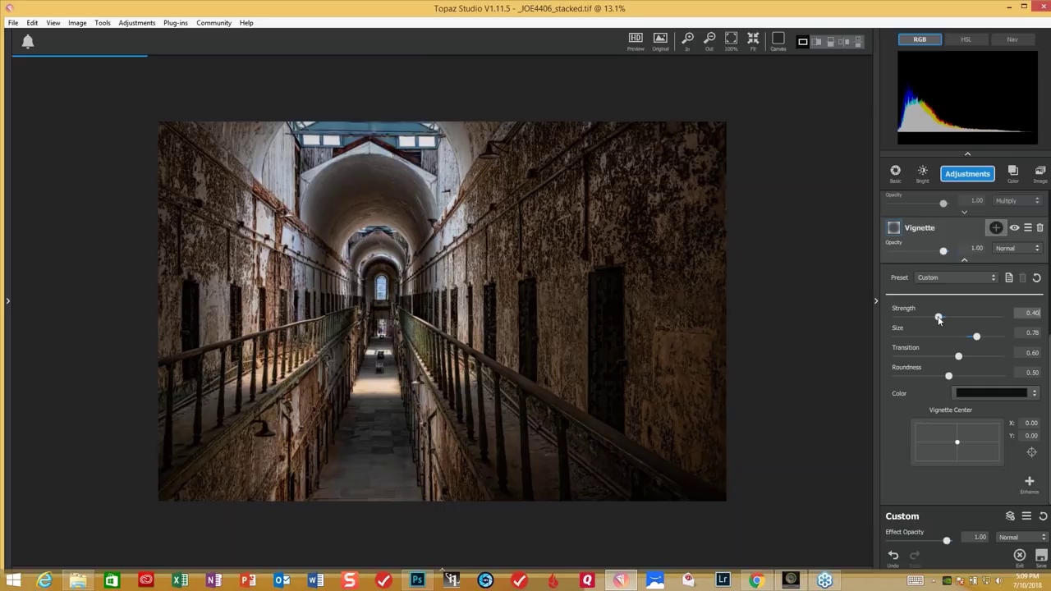
pyautogui.moveTo(937, 318); pyautogui.dragTo(951, 318)
pyautogui.click(953, 319)
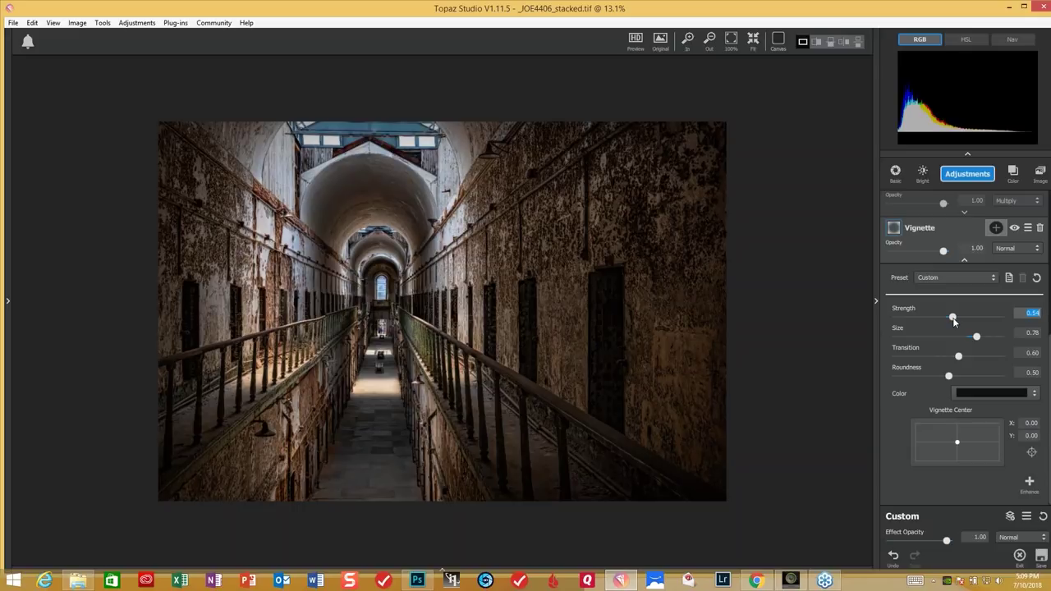
# Compare the adjusted corridor photo with the original image twice.
pyautogui.press('\\')
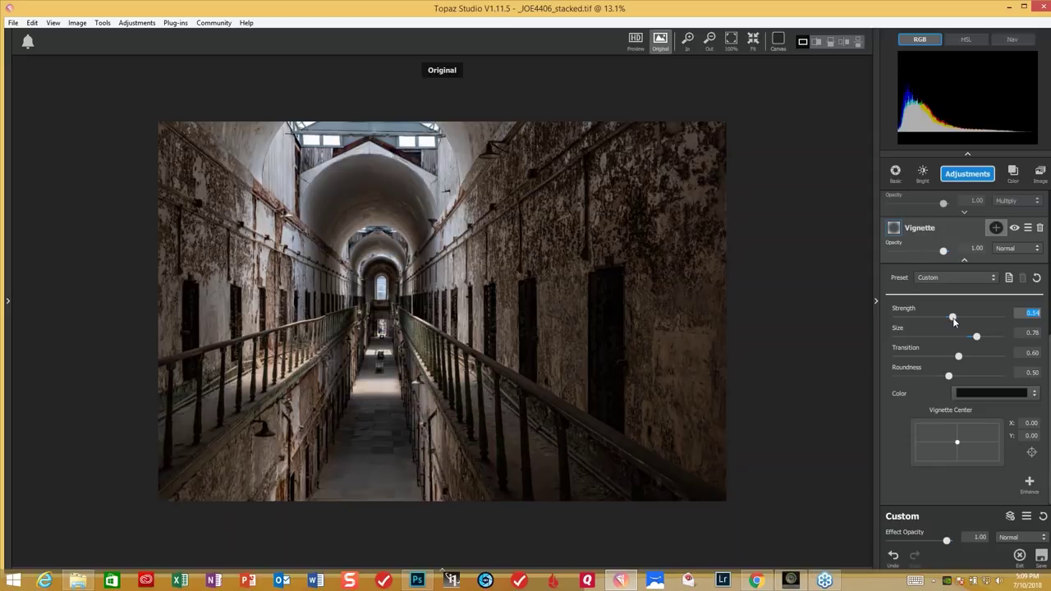
pyautogui.press('\\')
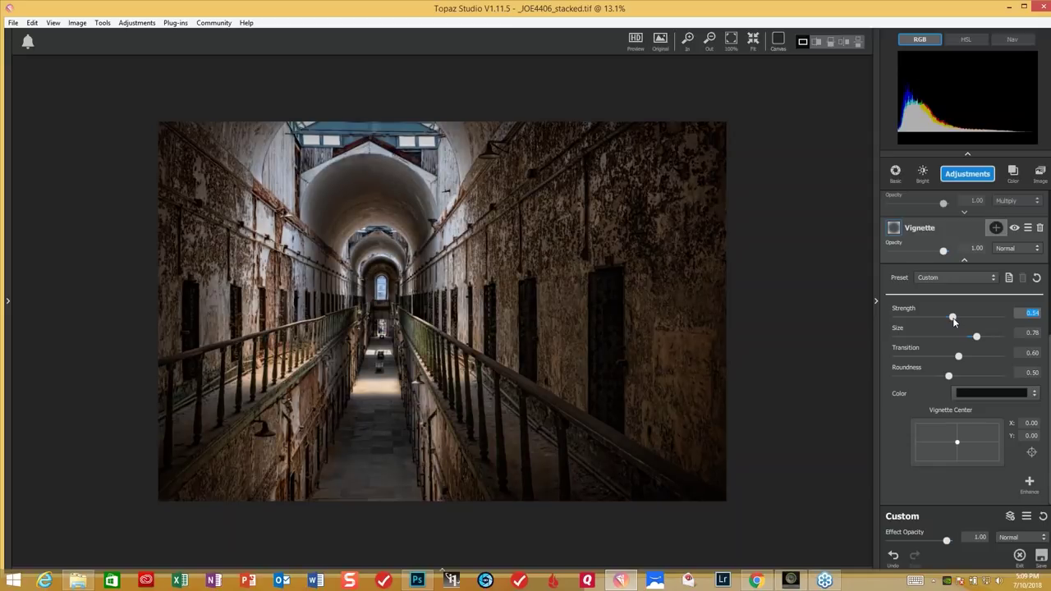
pyautogui.press('\\')
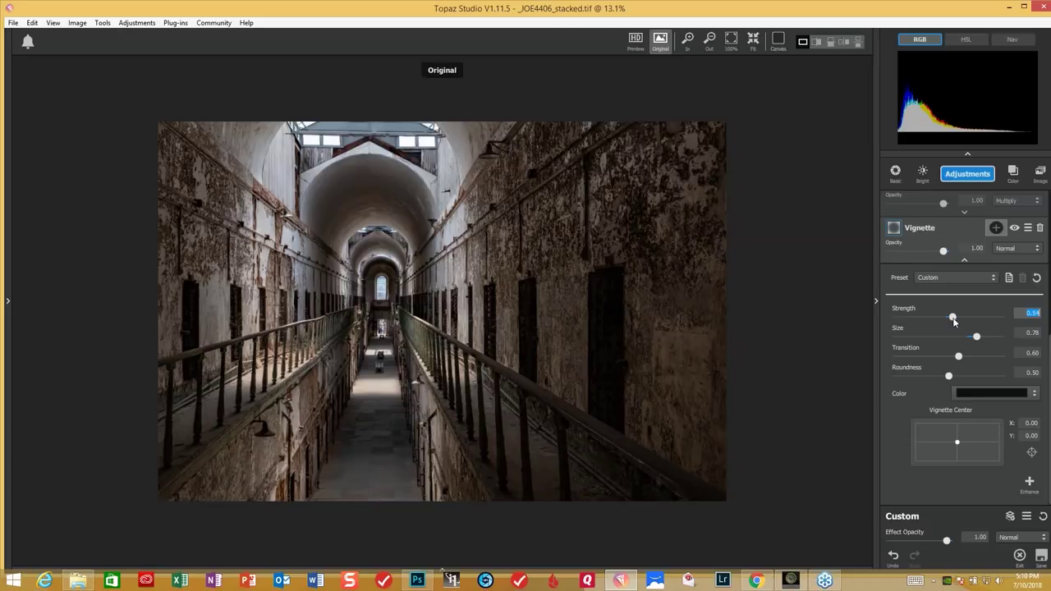
pyautogui.press('\\')
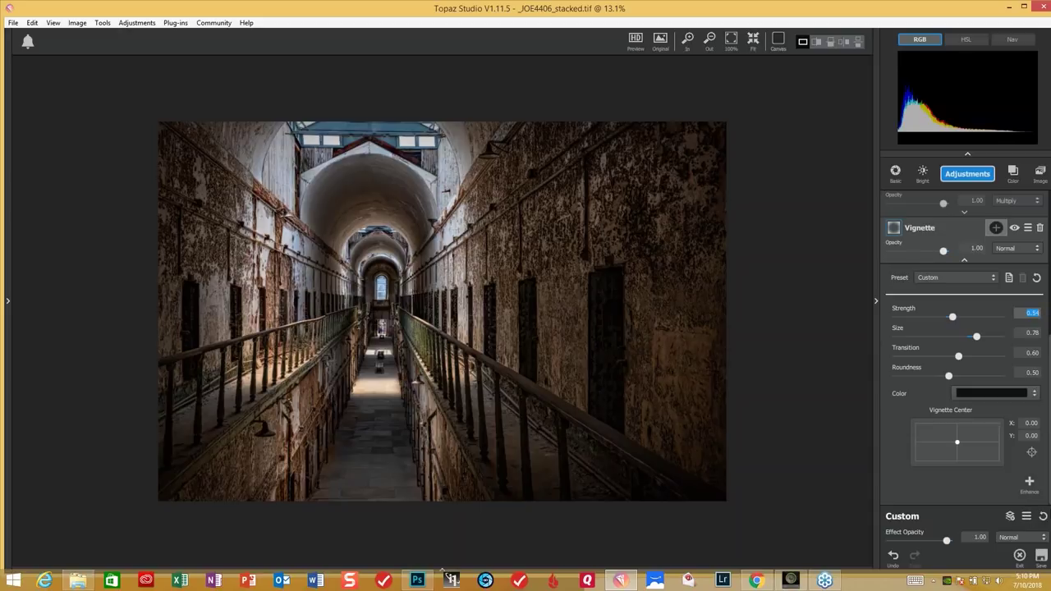
# Reset the whole effect on the corridor photo and open the type drawer photo _JOE7588_stacked.tif.
pyautogui.click(1043, 517)
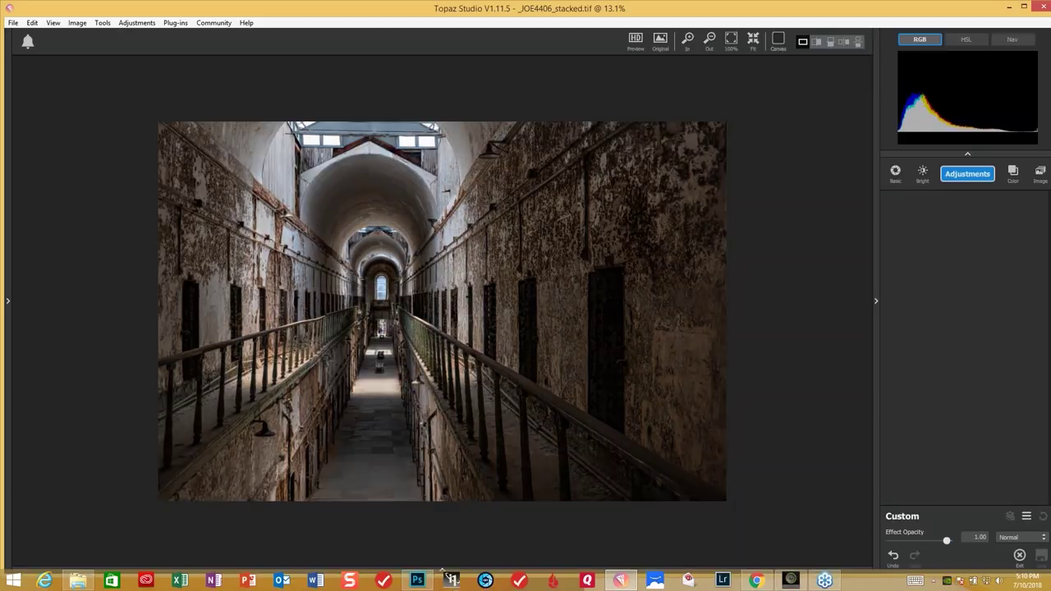
pyautogui.click(442, 569)
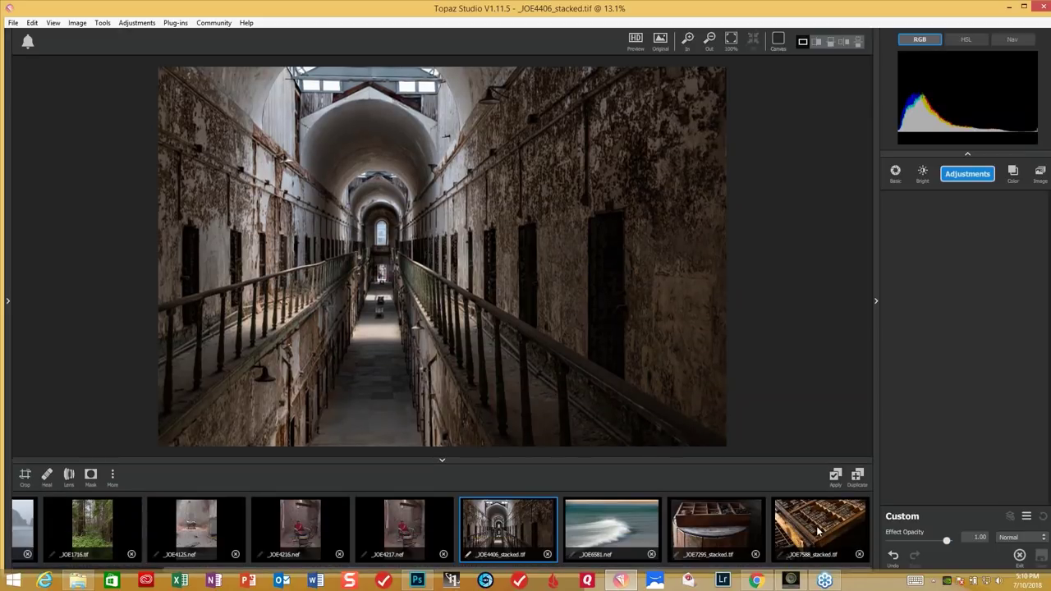
pyautogui.click(818, 531)
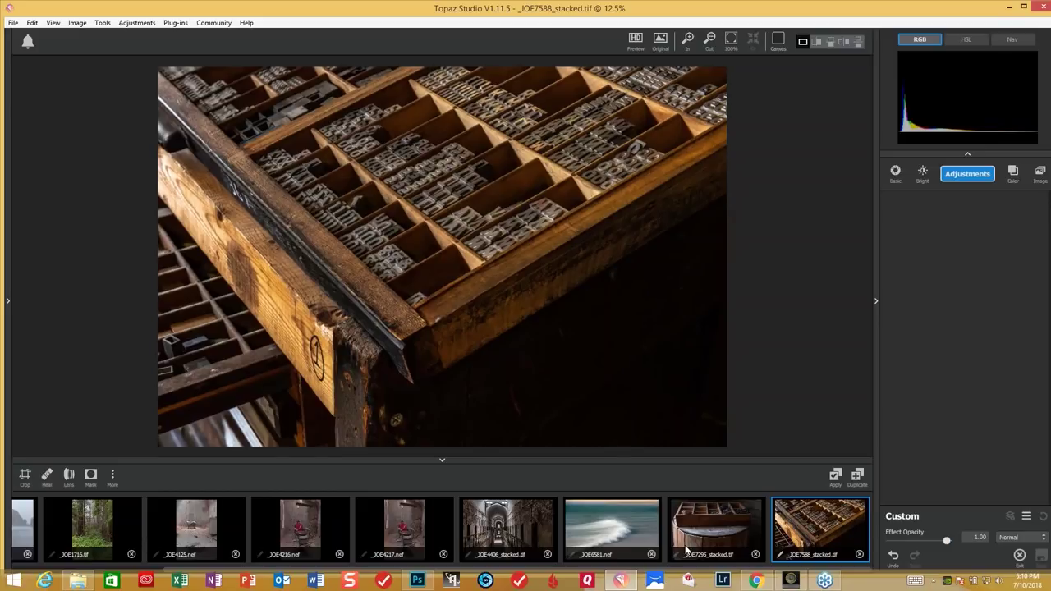
# Try the saved Type Drawer effect from My Effects on the photo and clear all its adjustments.
pyautogui.click(9, 303)
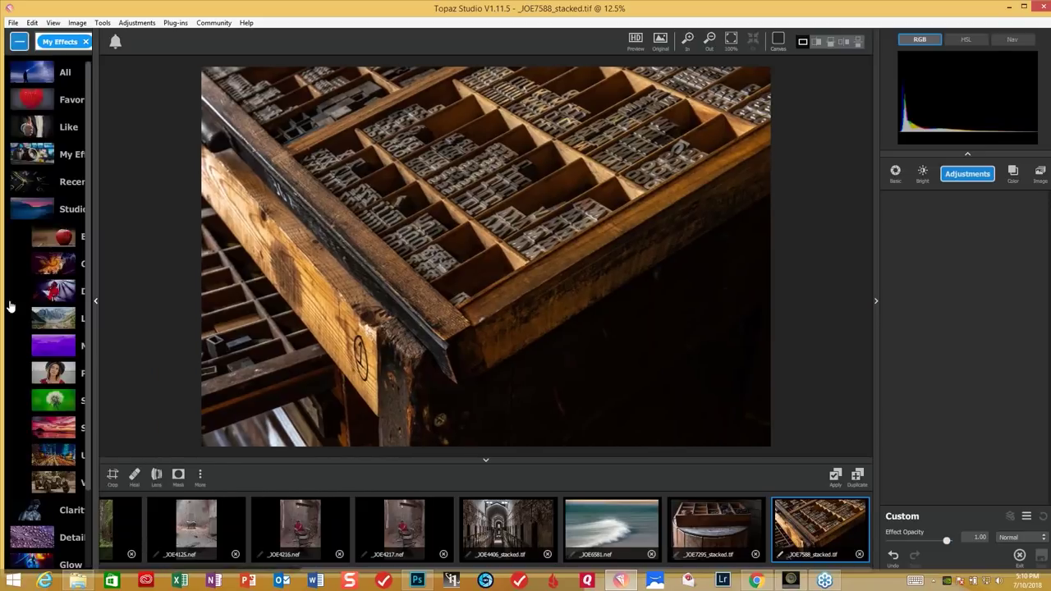
pyautogui.click(72, 158)
pyautogui.moveTo(174, 157); pyautogui.dragTo(170, 208)
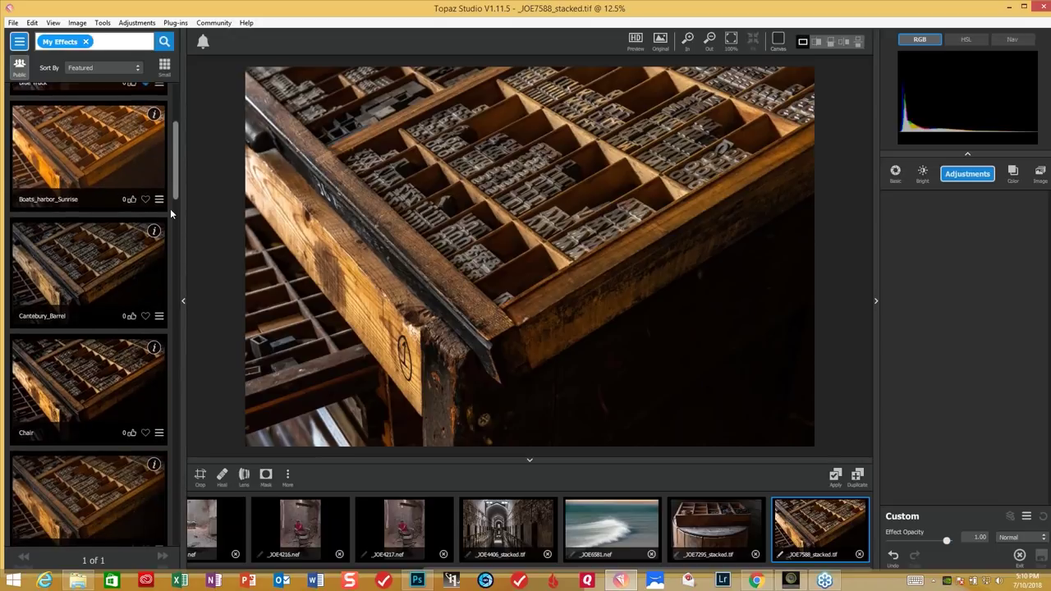
pyautogui.scroll(-2, 169, 213)
pyautogui.scroll(-4, 168, 218)
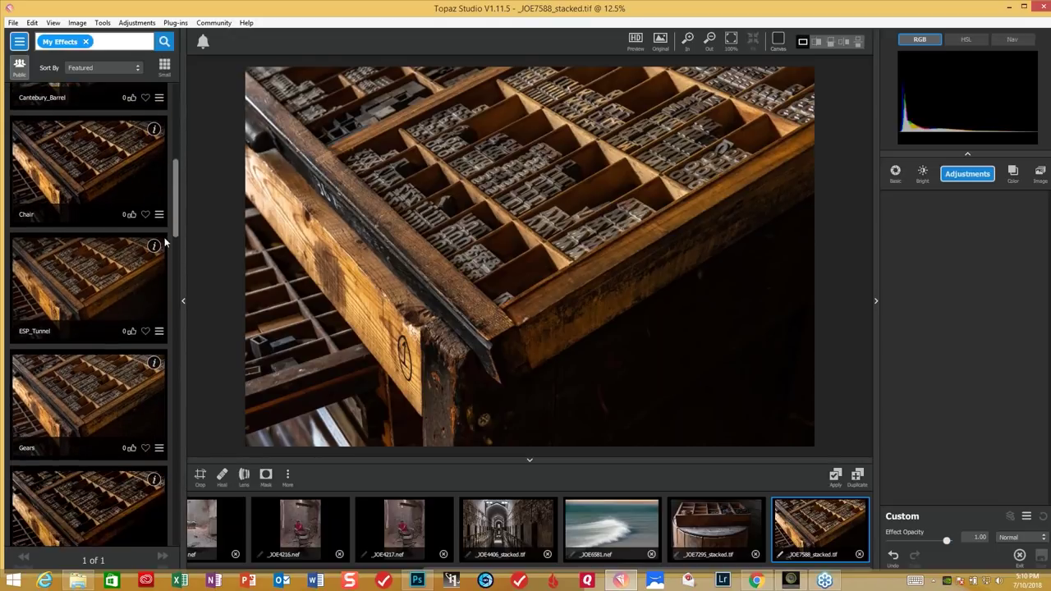
pyautogui.scroll(-3, 156, 280)
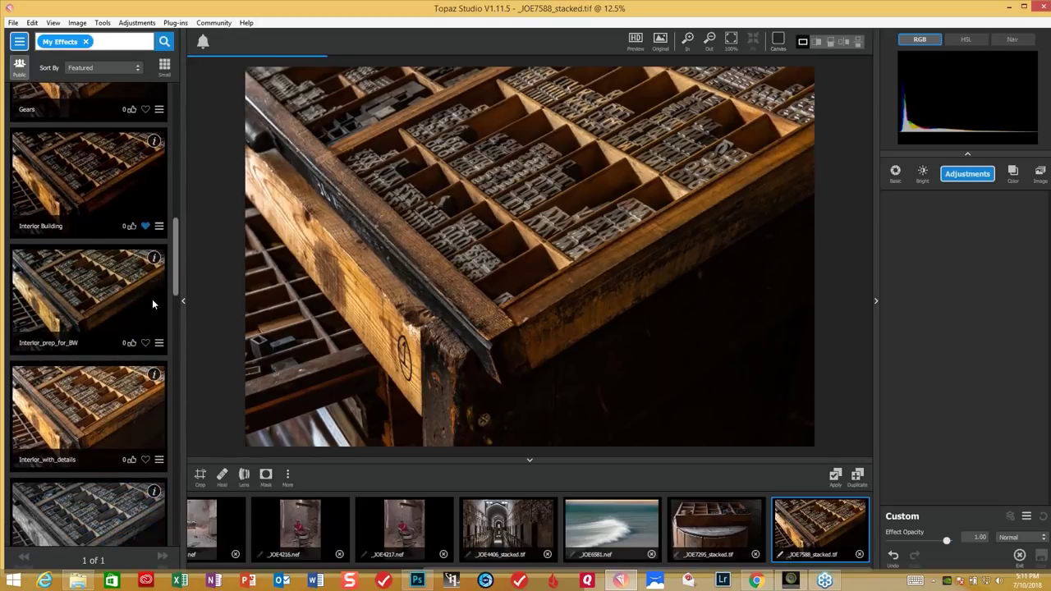
pyautogui.scroll(-2, 149, 316)
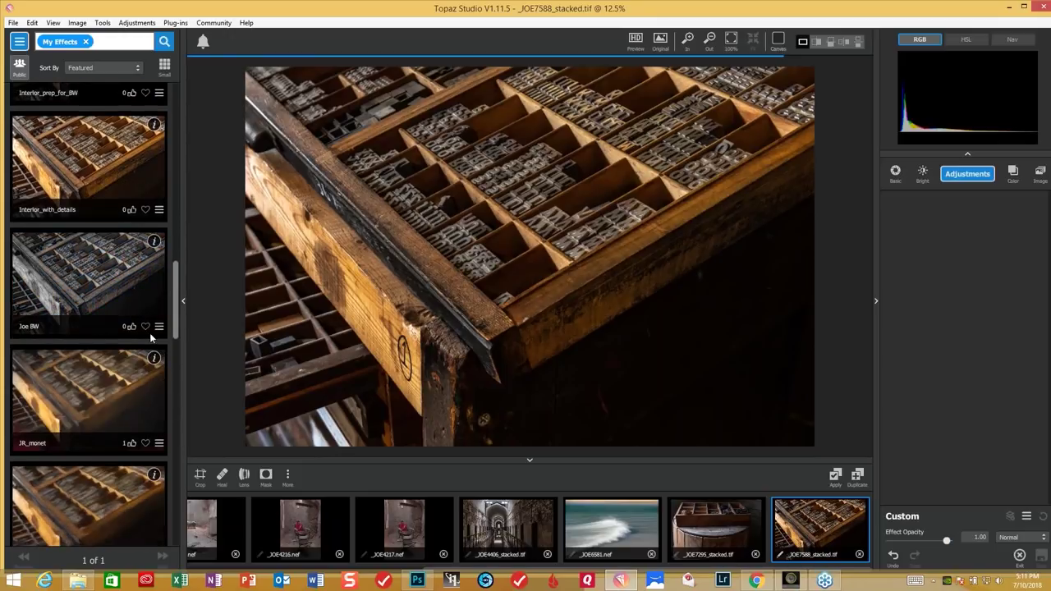
pyautogui.scroll(-3, 150, 343)
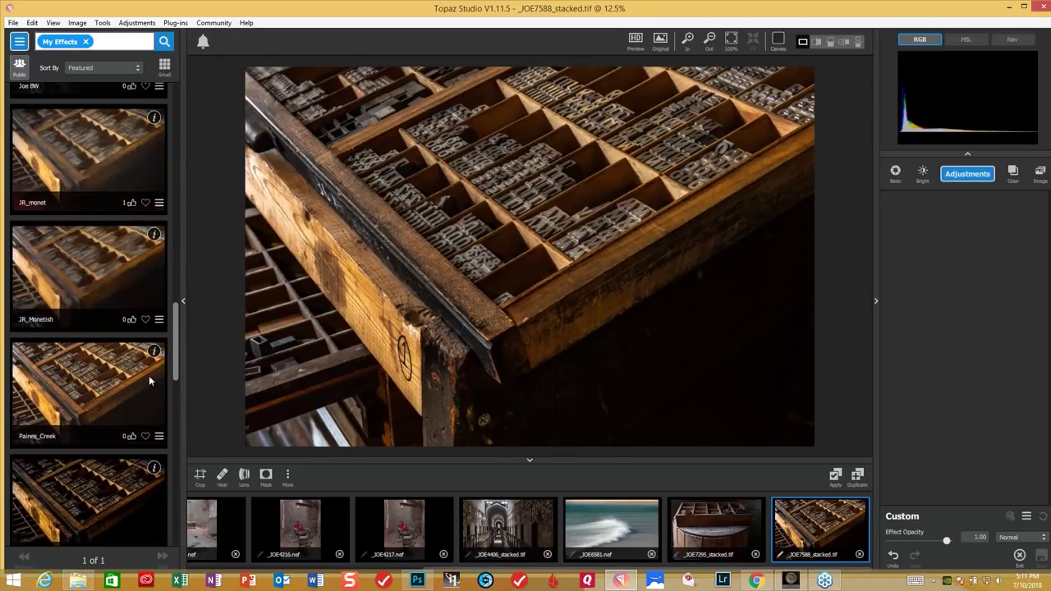
pyautogui.scroll(-2, 150, 383)
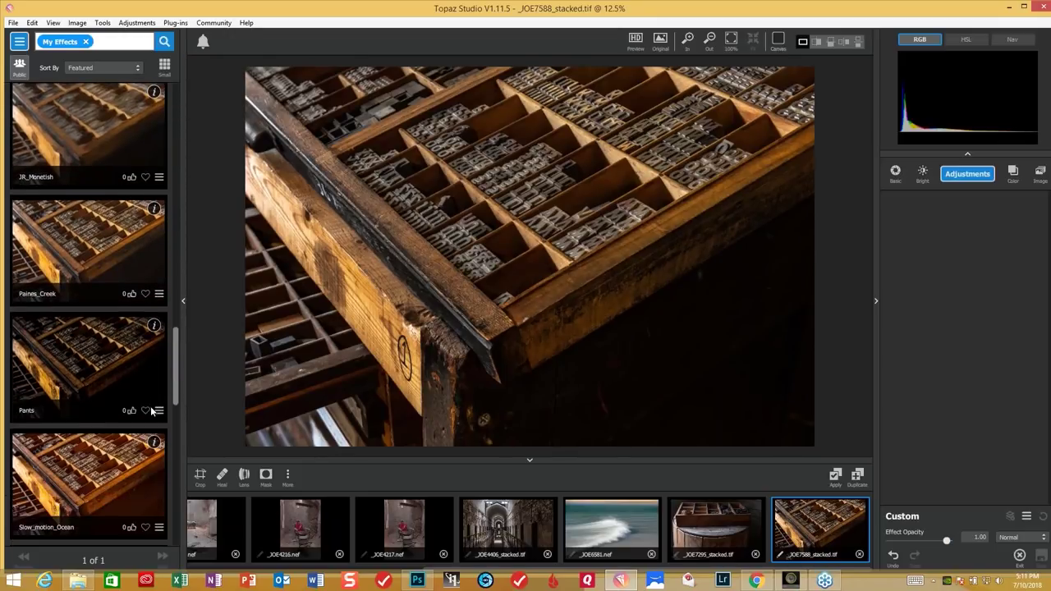
pyautogui.scroll(-5, 151, 410)
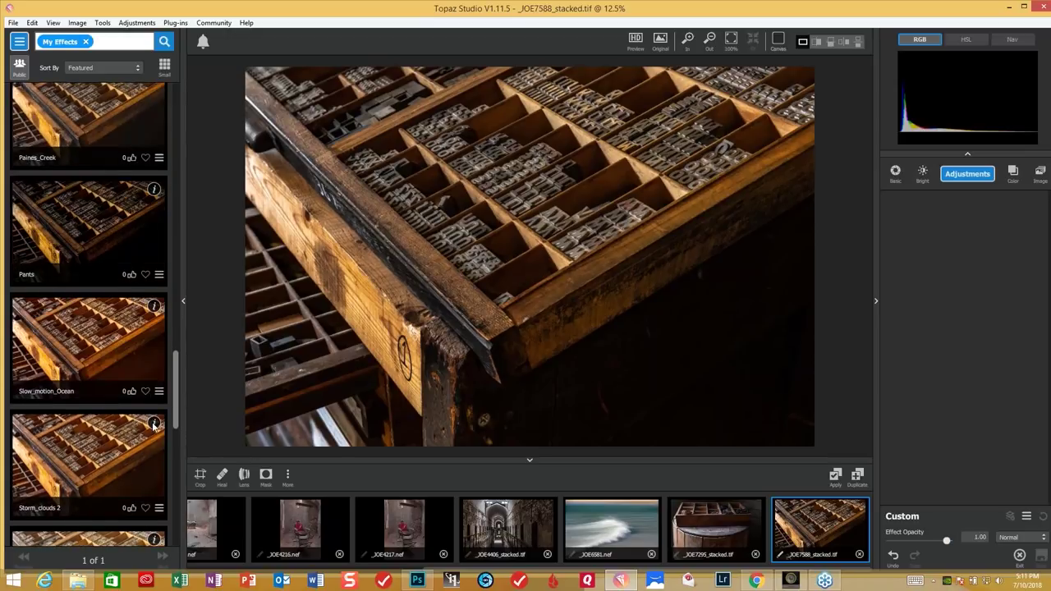
pyautogui.scroll(-5, 158, 458)
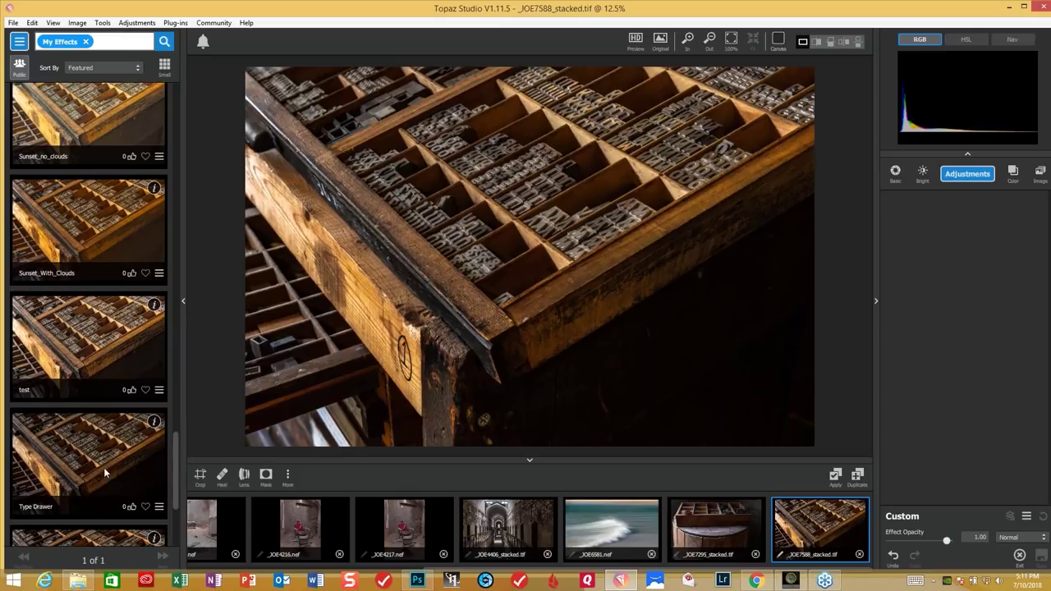
pyautogui.click(104, 472)
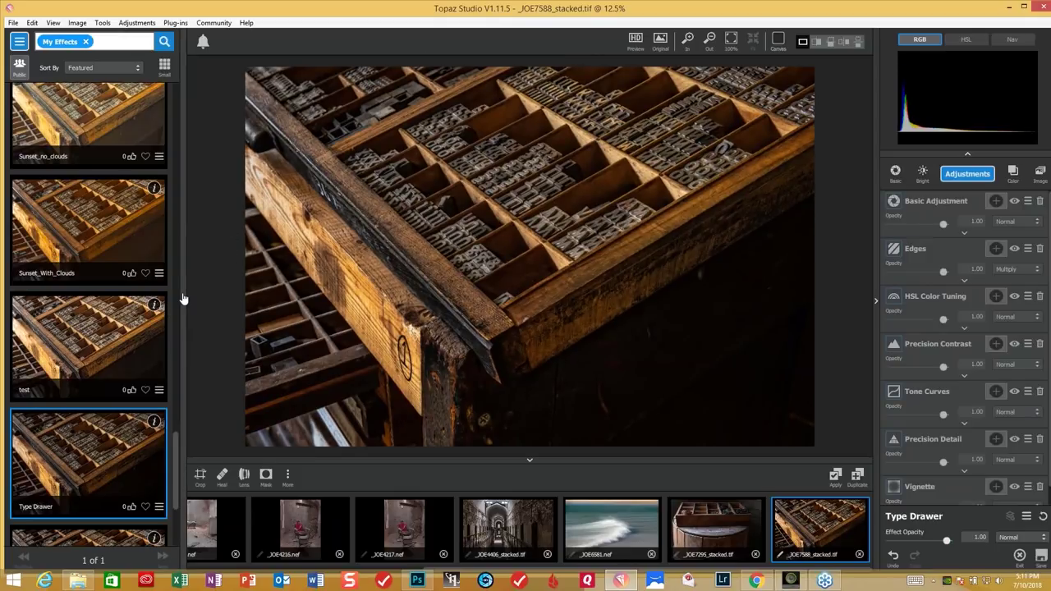
pyautogui.click(184, 304)
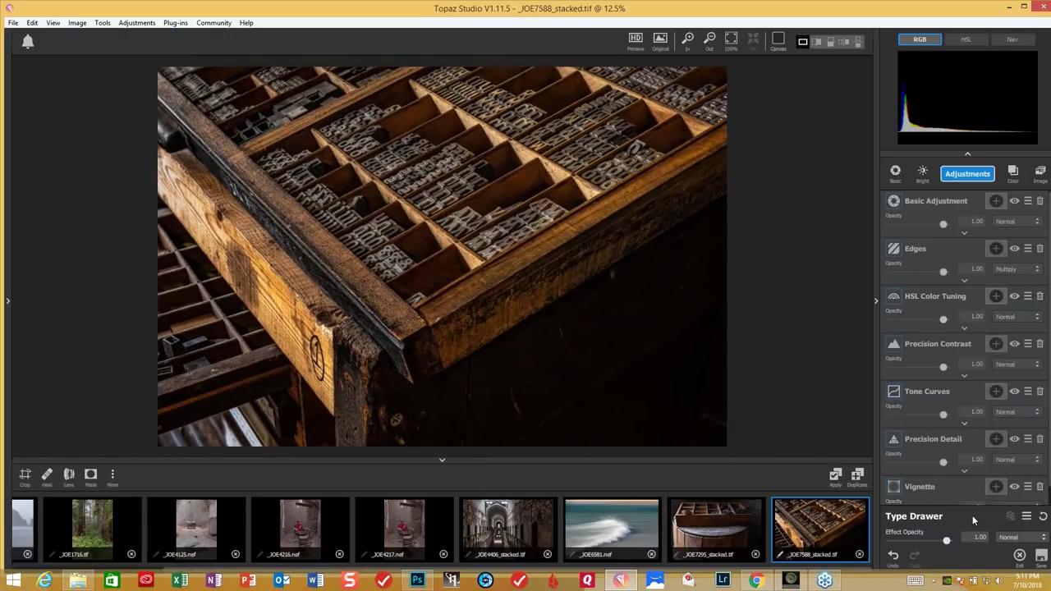
pyautogui.click(586, 369)
pyautogui.click(1044, 518)
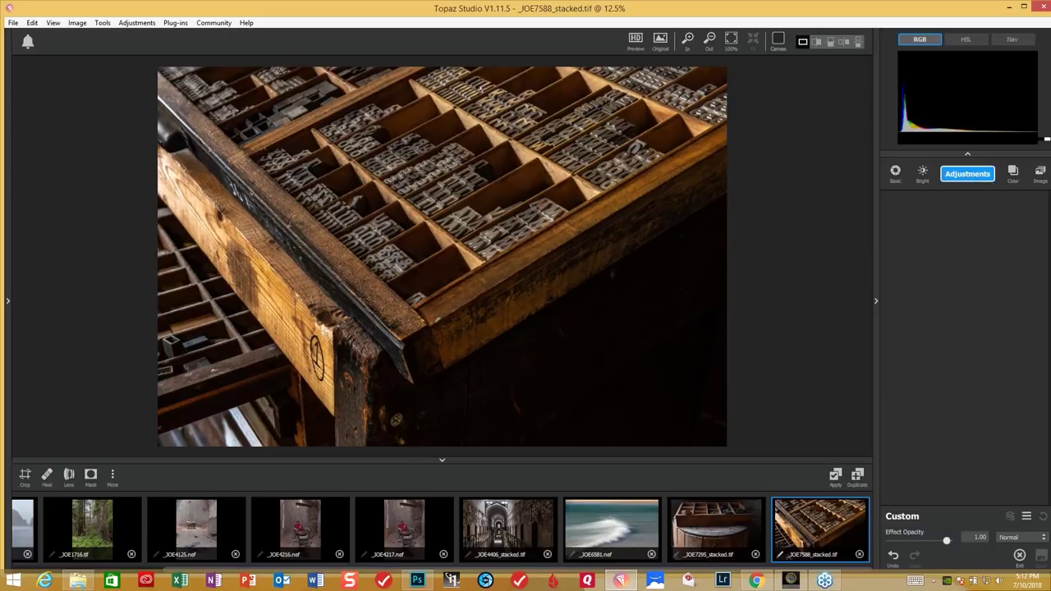
# Add a Basic Adjustment with Shadow at 0.34 and a slightly lowered Highlight.
pyautogui.click(967, 174)
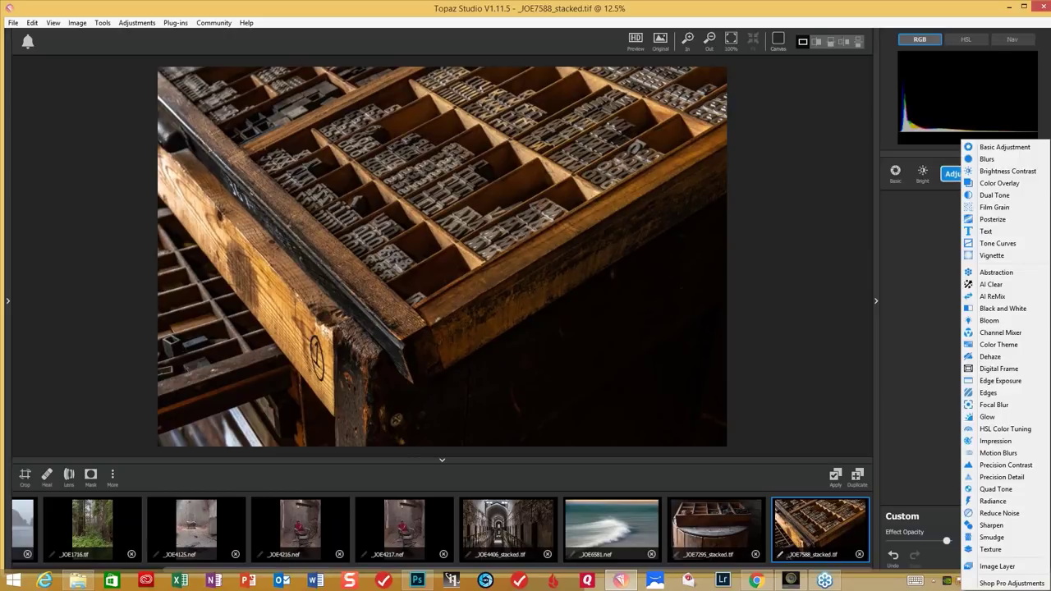
pyautogui.click(996, 147)
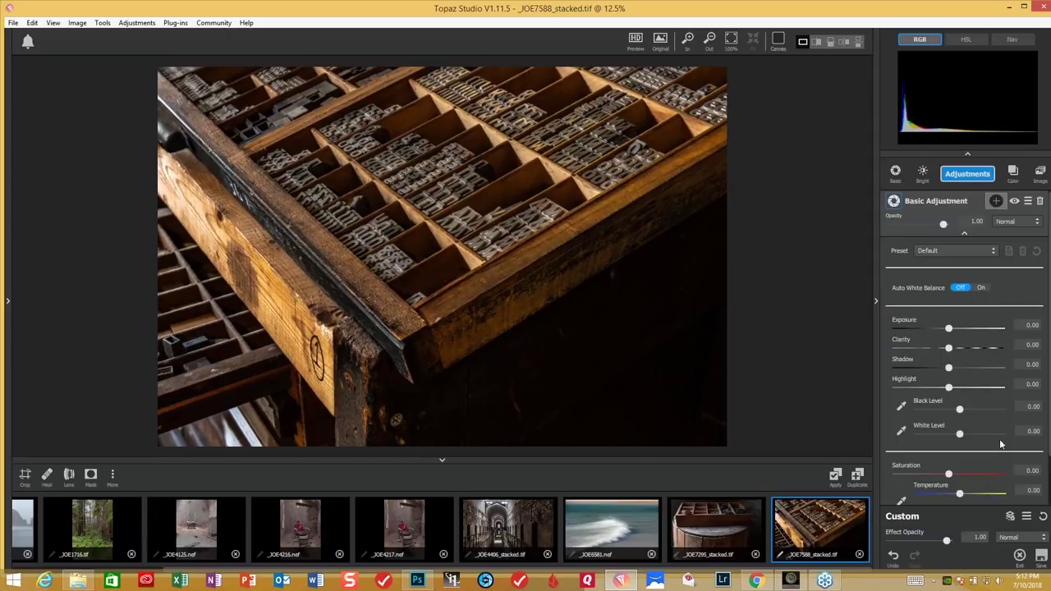
pyautogui.click(948, 368)
pyautogui.moveTo(952, 369); pyautogui.dragTo(964, 371)
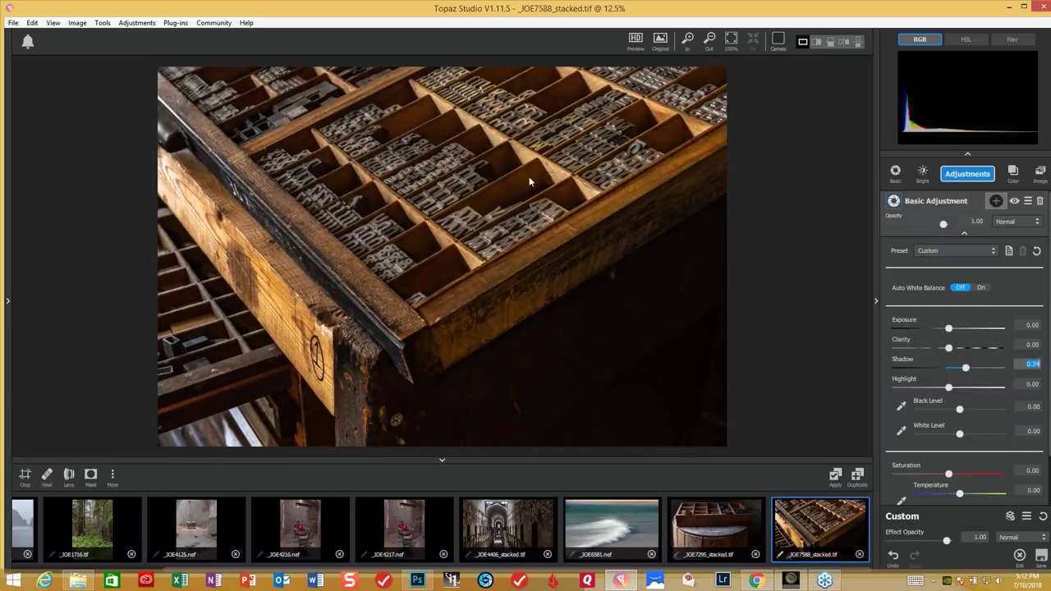
pyautogui.click(949, 388)
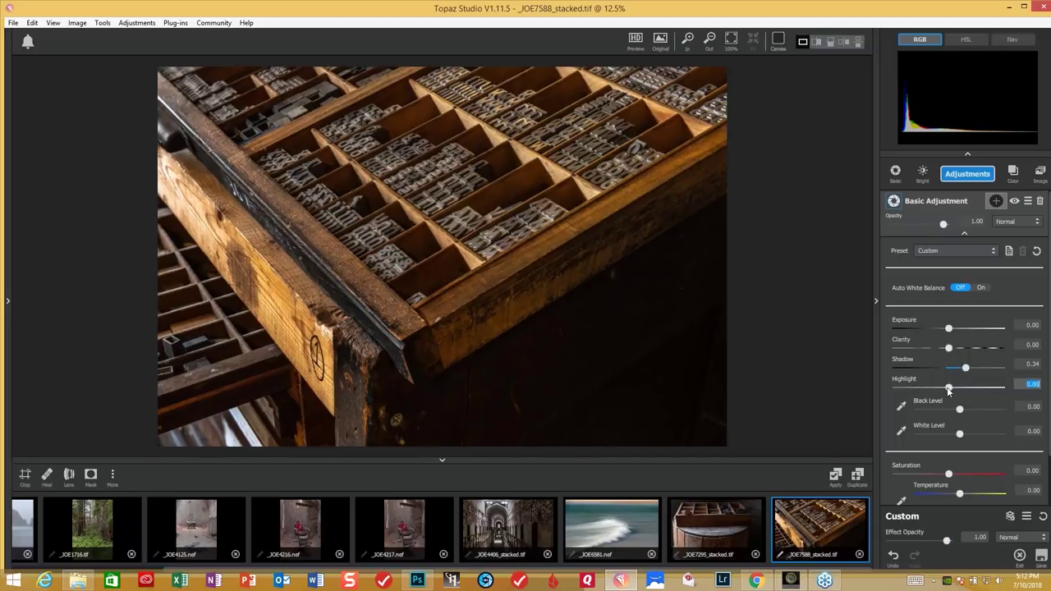
pyautogui.click(935, 386)
# Add an Edges adjustment with Edge Strength at 0.15 and Suppress Weak Edges at 0.44.
pyautogui.click(959, 179)
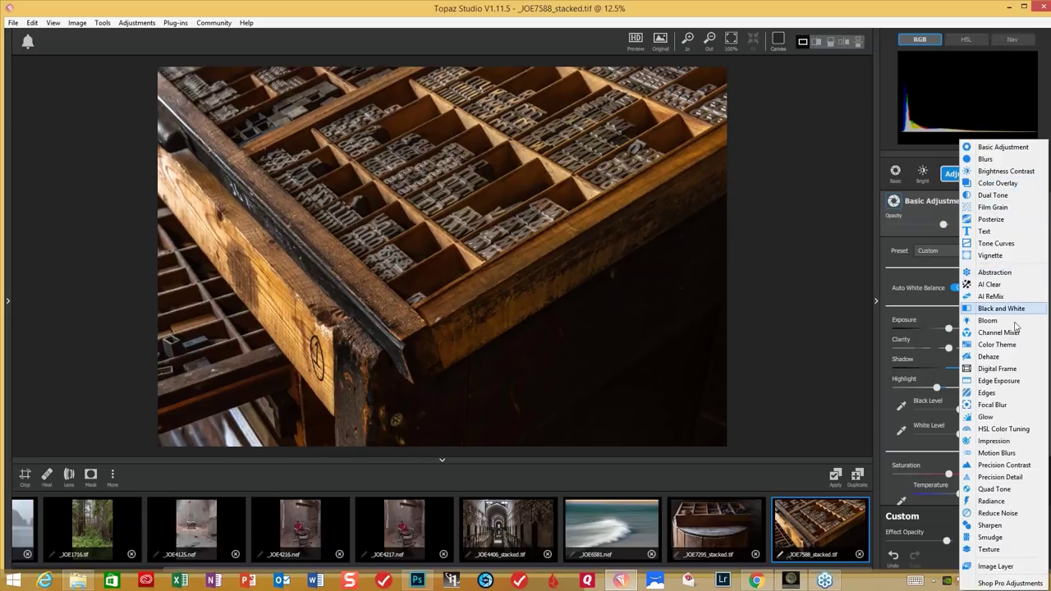
pyautogui.click(985, 393)
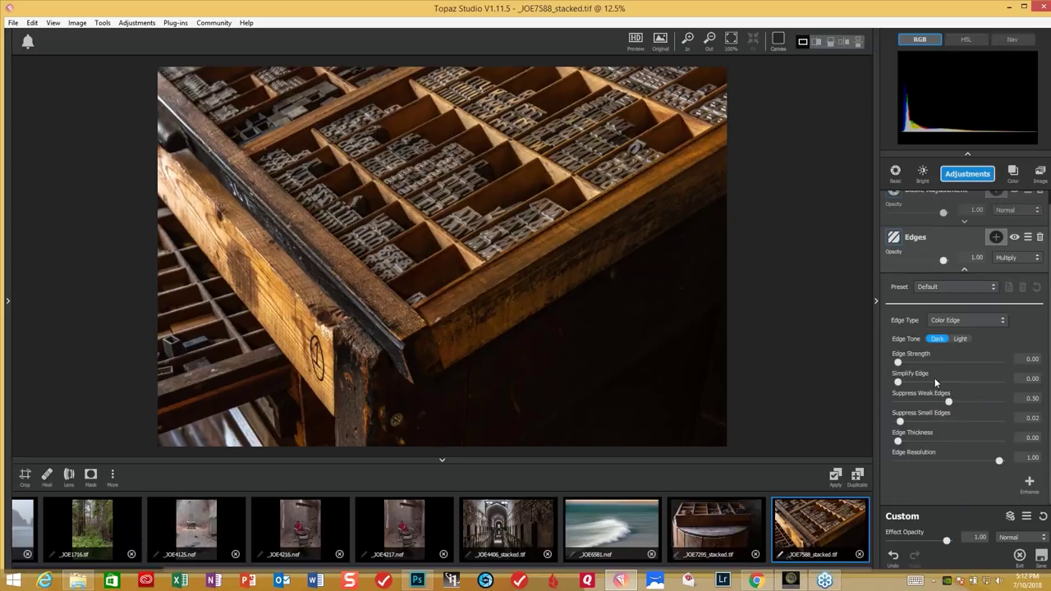
pyautogui.moveTo(901, 362); pyautogui.dragTo(918, 363)
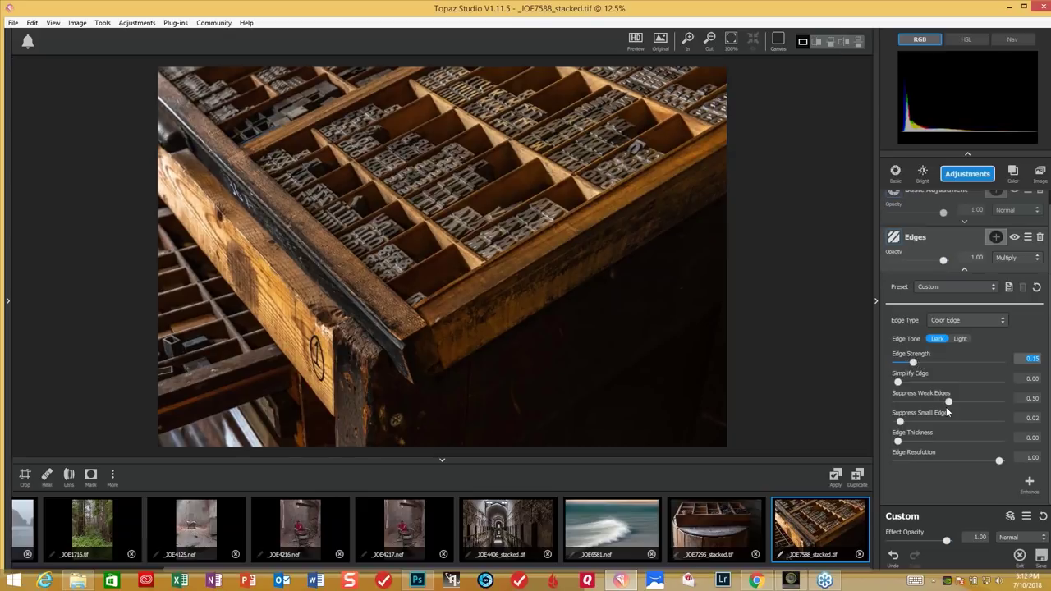
pyautogui.click(947, 402)
pyautogui.moveTo(945, 403); pyautogui.dragTo(942, 403)
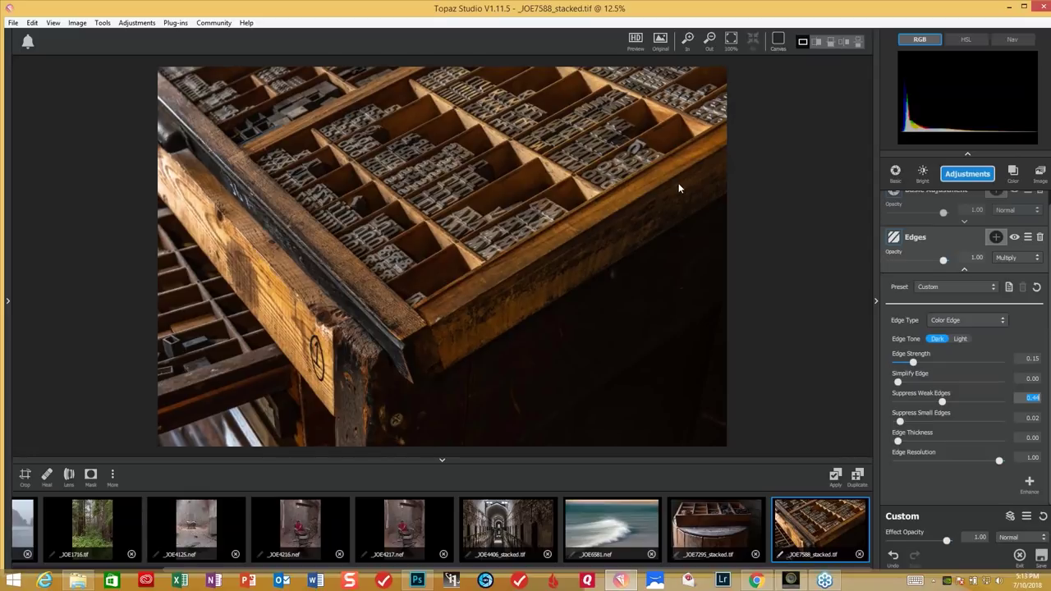
# Add an HSL Color Tuning adjustment with Red Saturation at -0.16 and Red Lightness at 0.16.
pyautogui.click(967, 174)
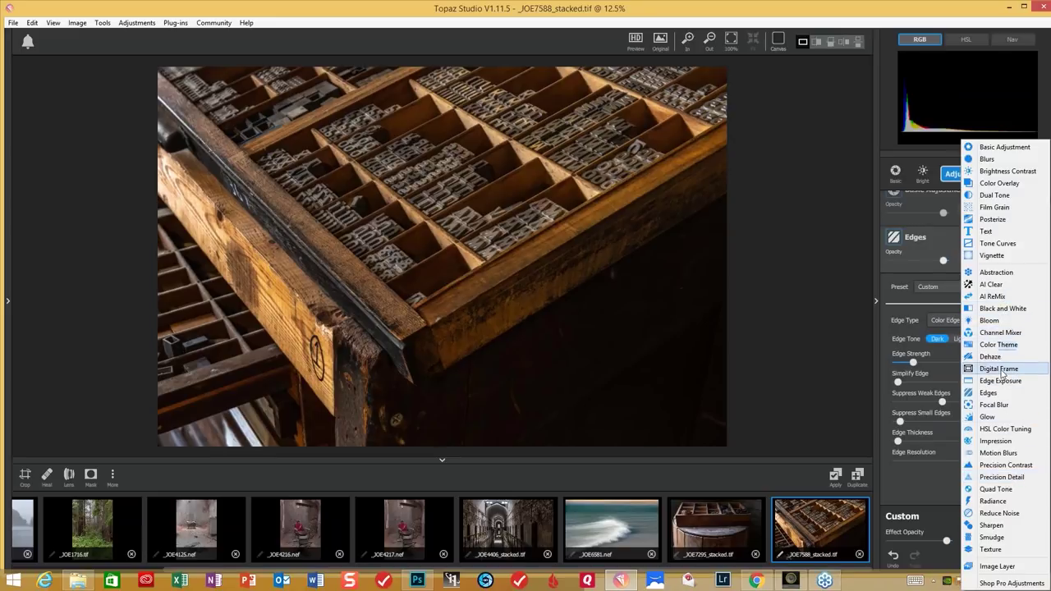
pyautogui.click(1005, 430)
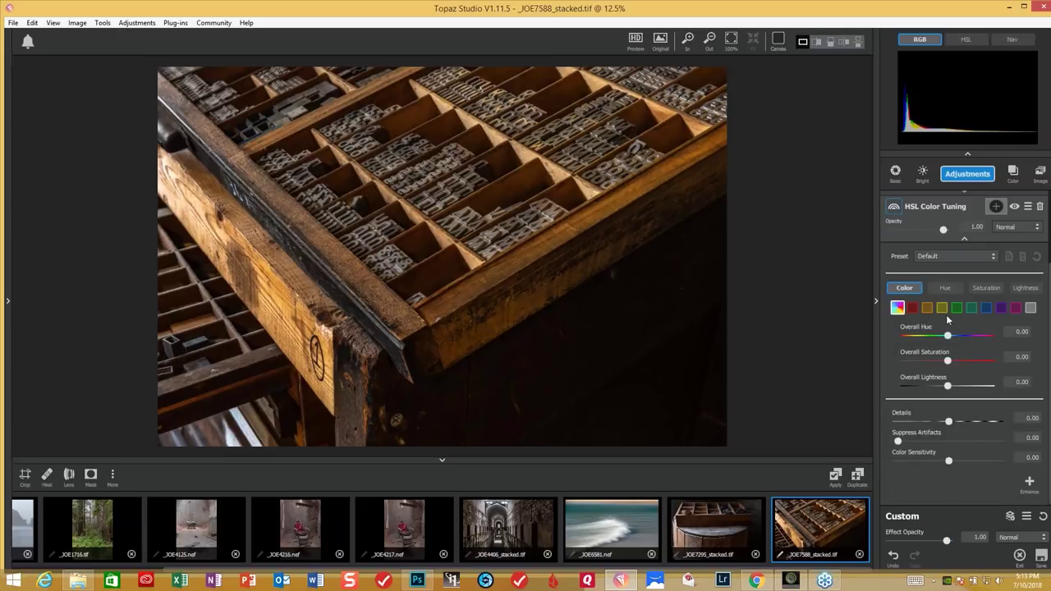
pyautogui.click(911, 308)
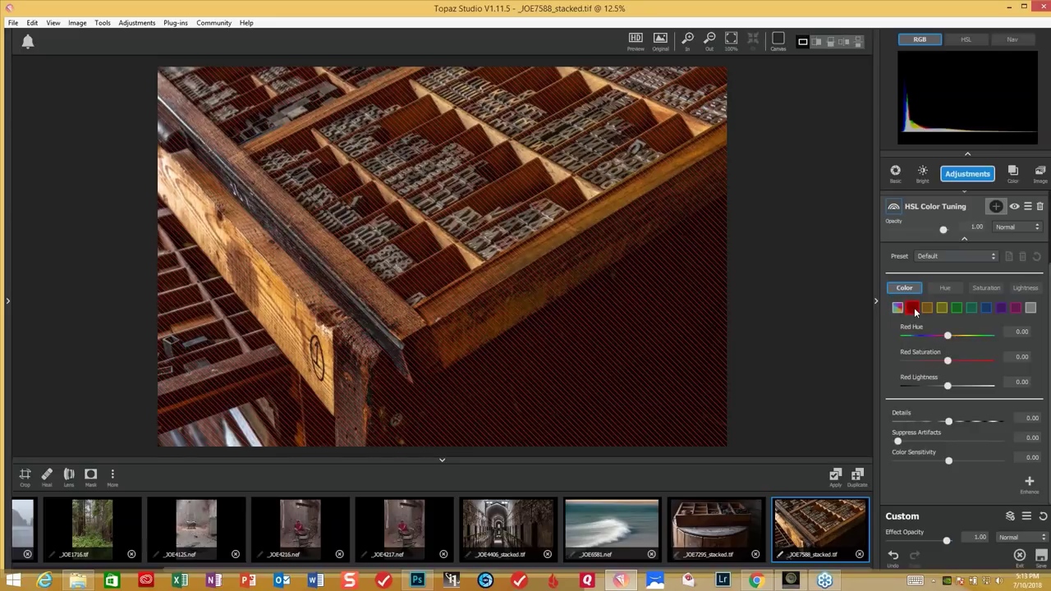
pyautogui.click(946, 362)
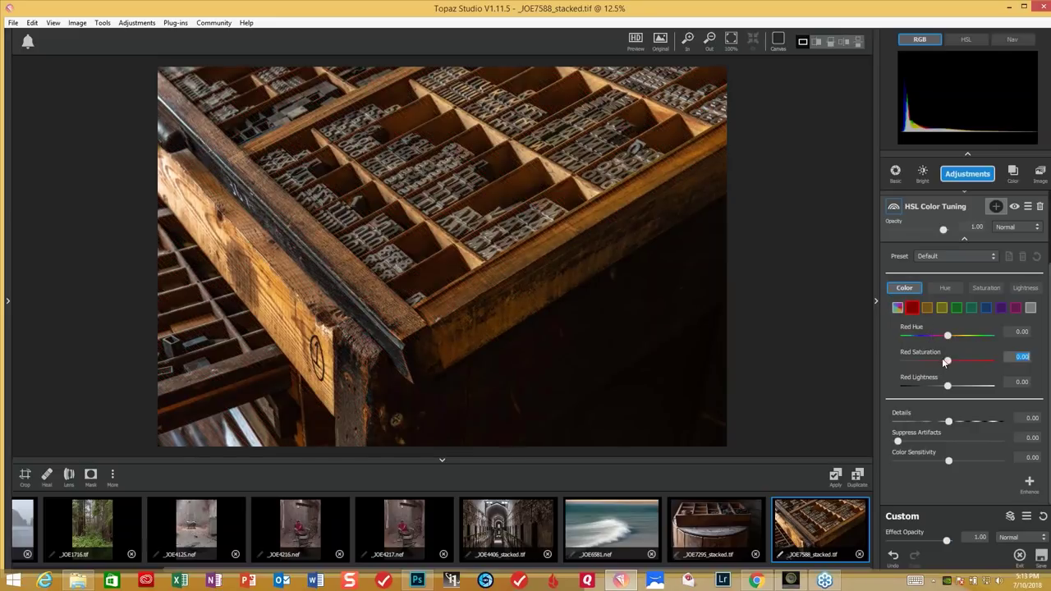
pyautogui.moveTo(943, 364); pyautogui.dragTo(956, 387)
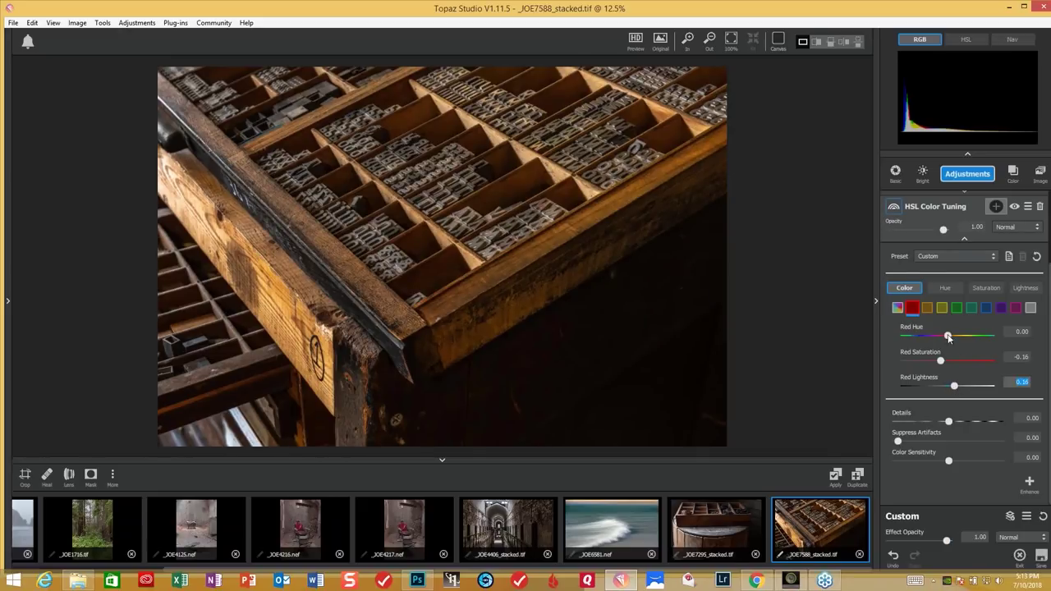
# Set Orange Saturation to -0.24 and raise Orange Lightness slightly in HSL Color Tuning.
pyautogui.moveTo(929, 313)
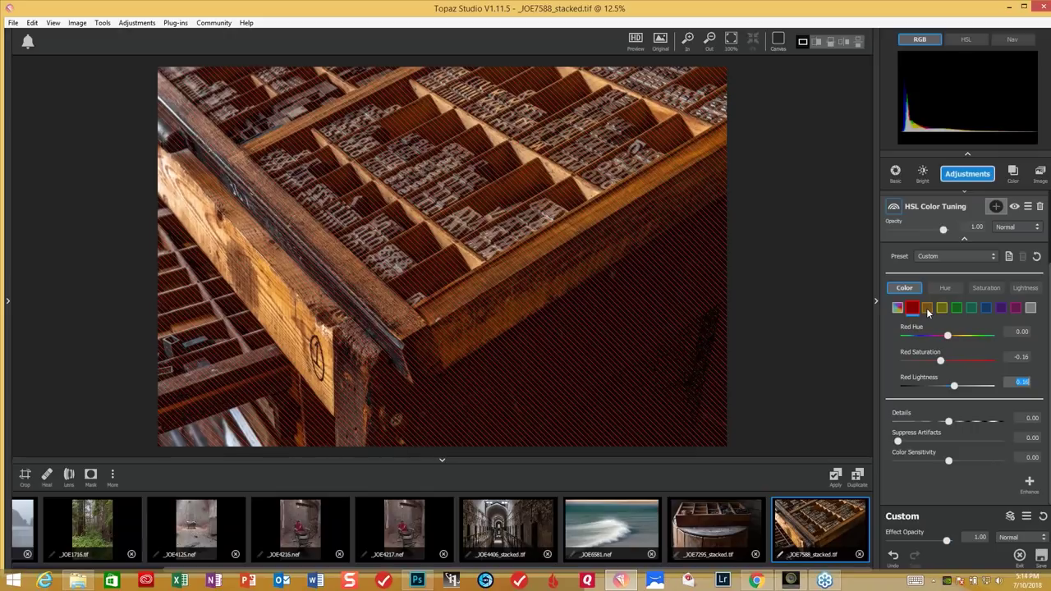
pyautogui.click(927, 309)
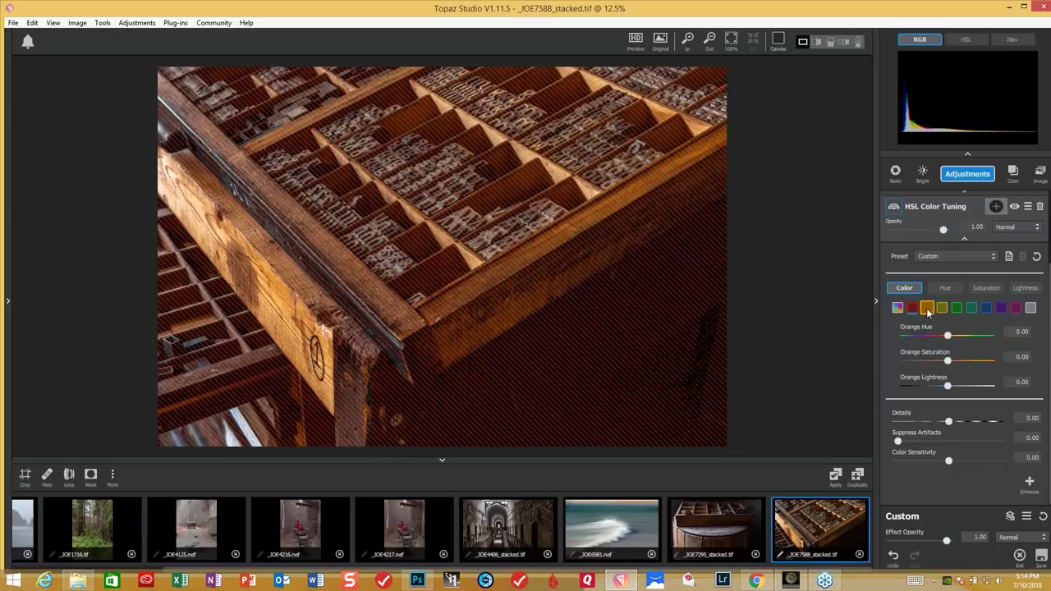
pyautogui.click(949, 363)
pyautogui.moveTo(946, 363); pyautogui.dragTo(938, 364)
pyautogui.click(951, 384)
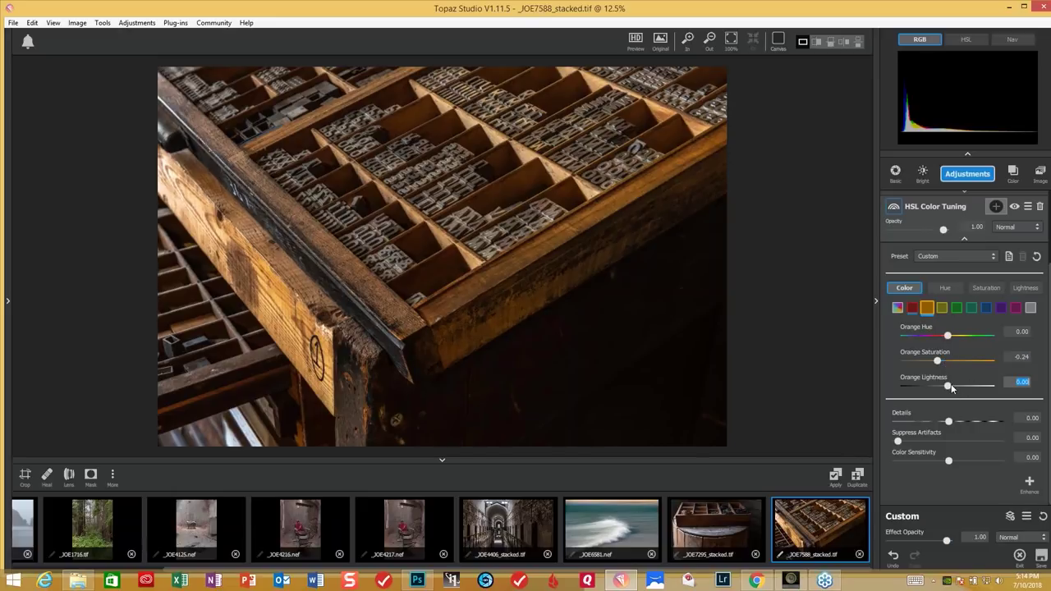
pyautogui.moveTo(955, 386); pyautogui.dragTo(958, 384)
# Add a Precision Contrast adjustment with Micro at 0.28, Low at 0.16, Medium at -0.15 and High at -0.11.
pyautogui.click(971, 174)
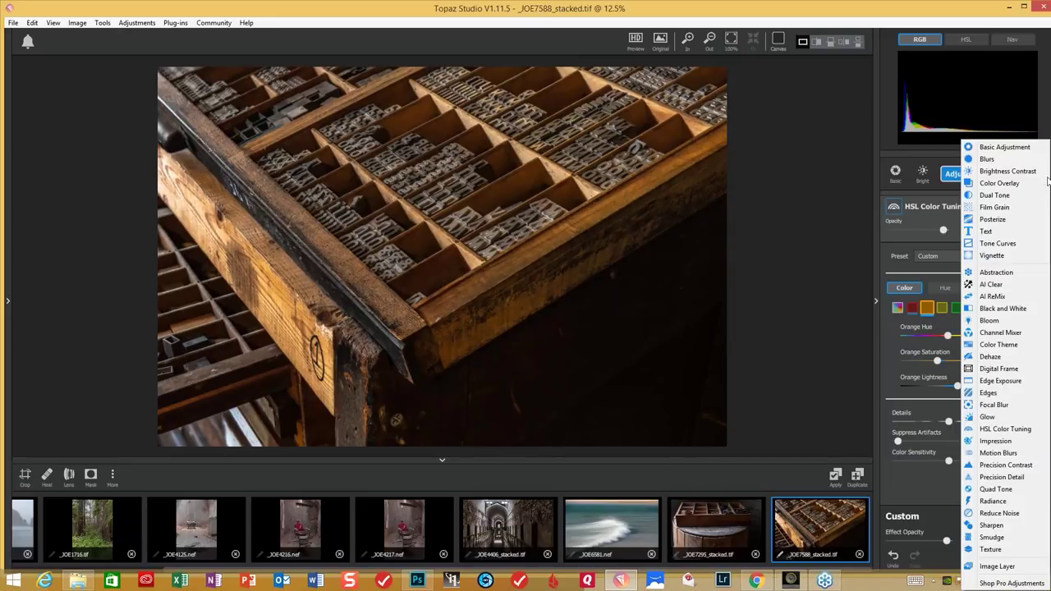
pyautogui.click(1023, 467)
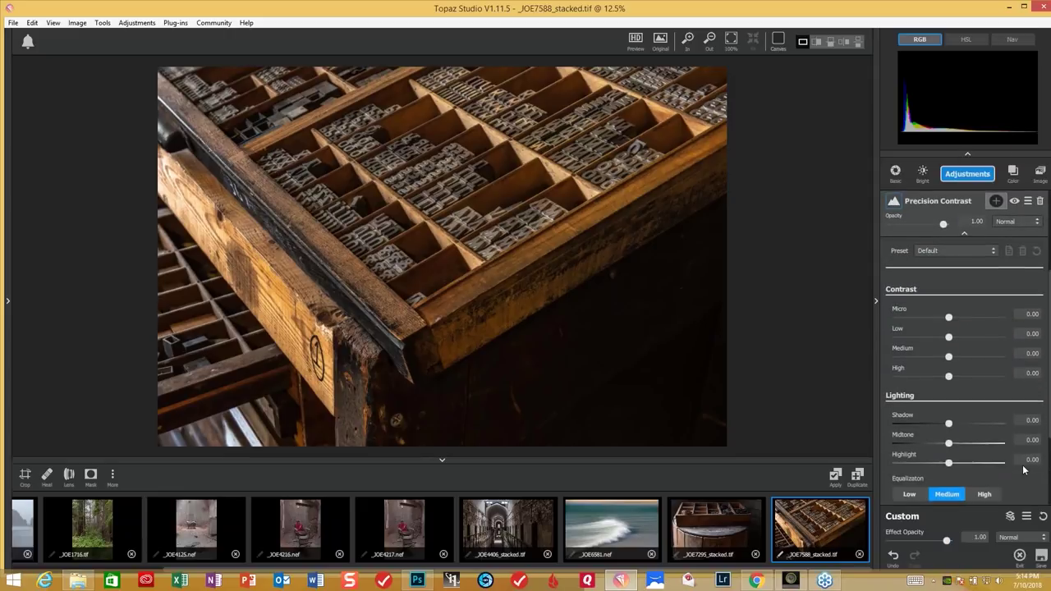
pyautogui.moveTo(950, 319)
pyautogui.mouseDown()
pyautogui.moveTo(965, 317)
pyautogui.moveTo(950, 335)
pyautogui.moveTo(958, 337)
pyautogui.mouseUp()
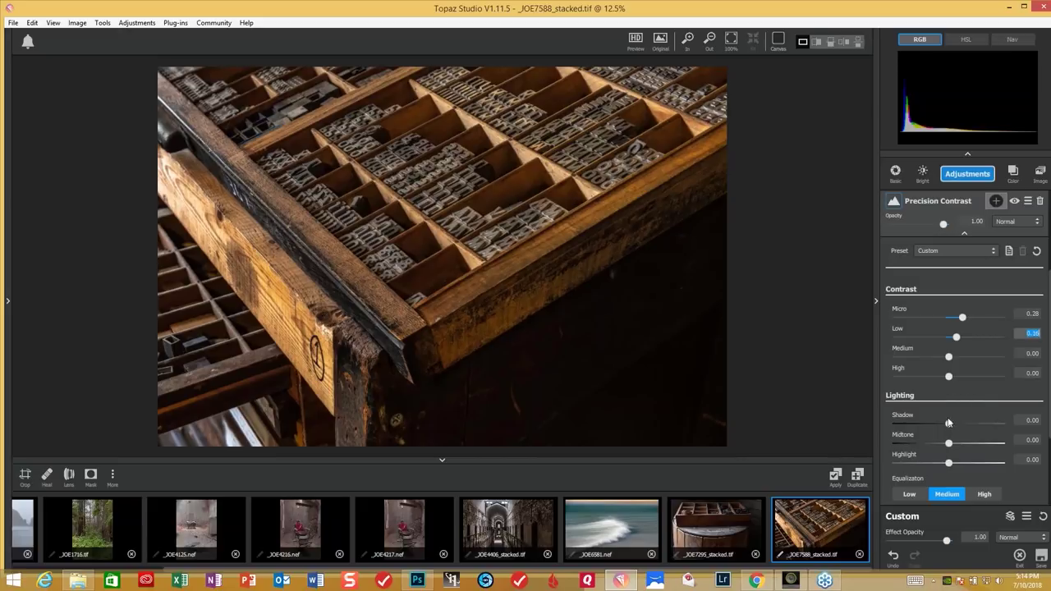
pyautogui.click(963, 319)
pyautogui.click(948, 358)
pyautogui.moveTo(947, 359); pyautogui.dragTo(943, 375)
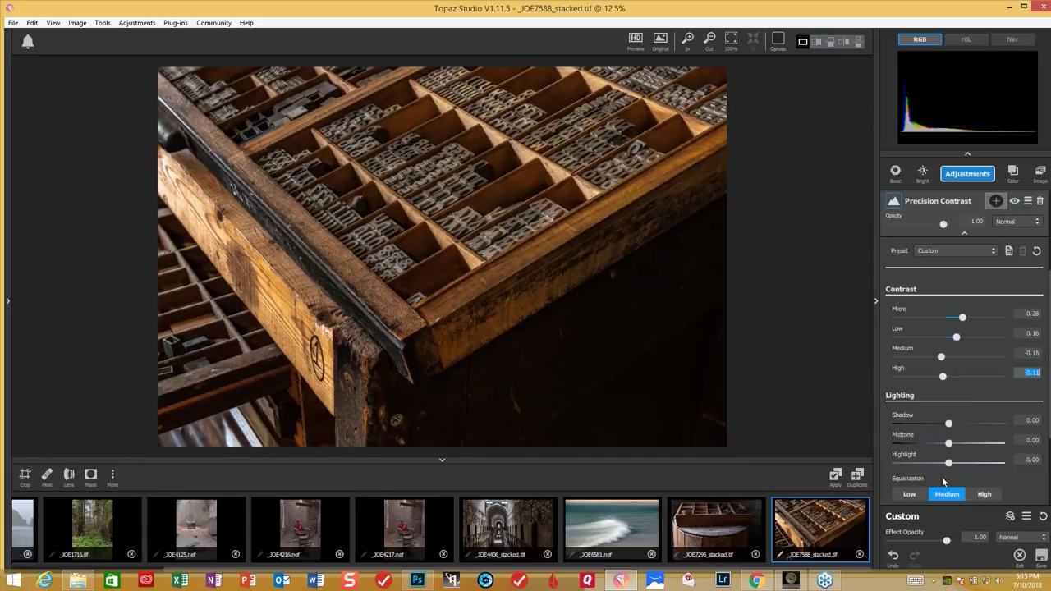
# Set the Precision Contrast Midtone lighting to 0.18 and Equalization to High, and collapse the adjustment.
pyautogui.moveTo(950, 444); pyautogui.dragTo(959, 444)
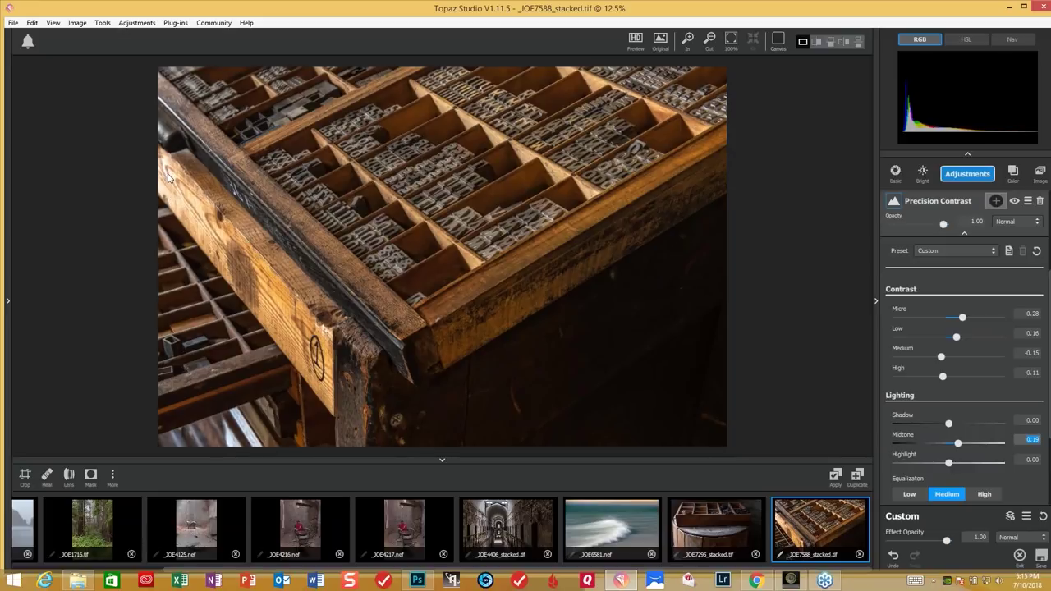
pyautogui.click(986, 494)
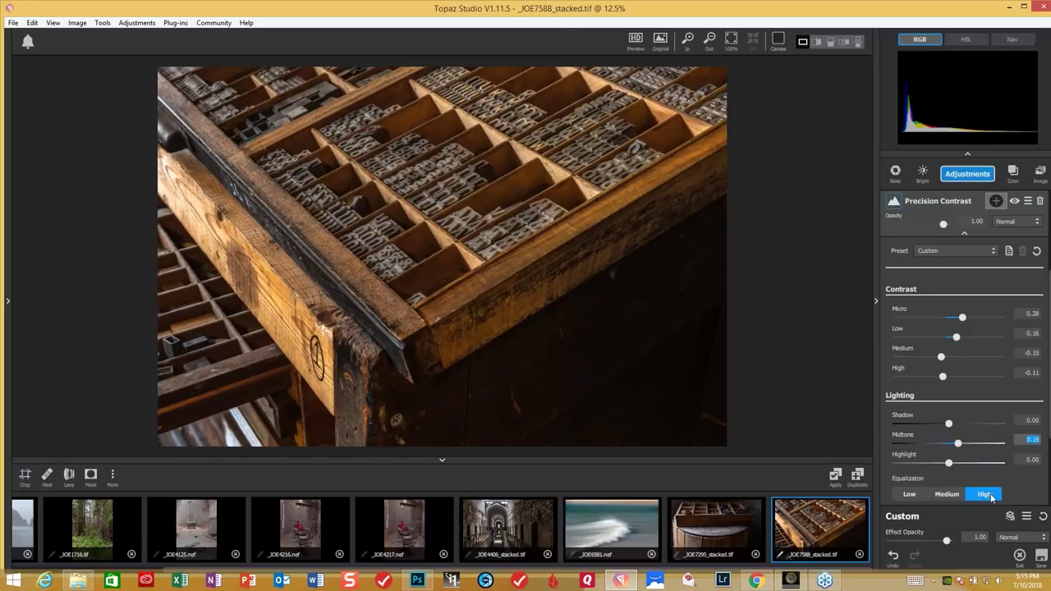
pyautogui.click(964, 236)
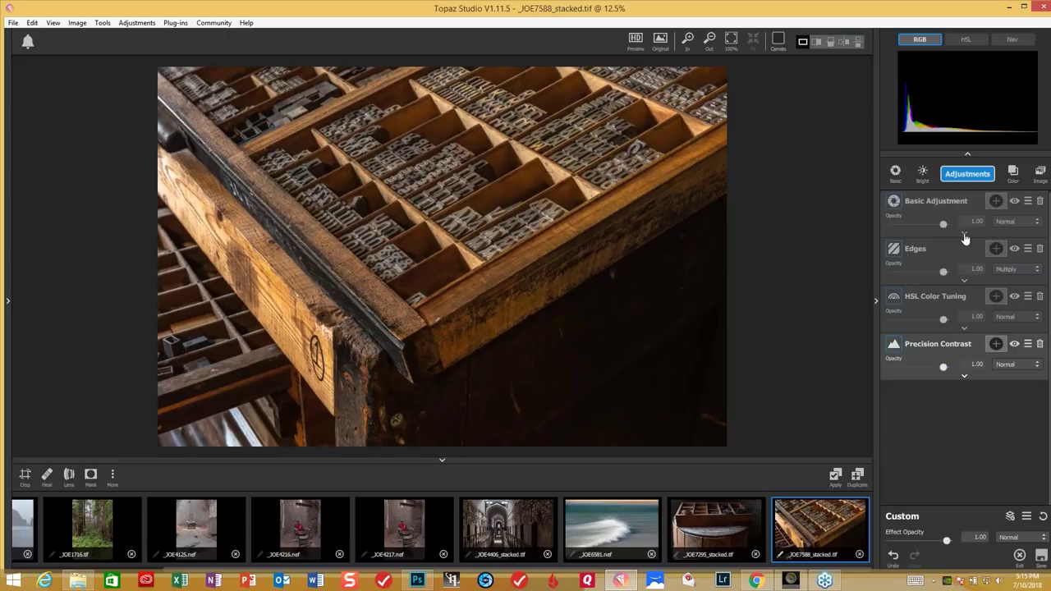
# Add a Precision Detail adjustment with the Subtle Sharp preset.
pyautogui.click(968, 177)
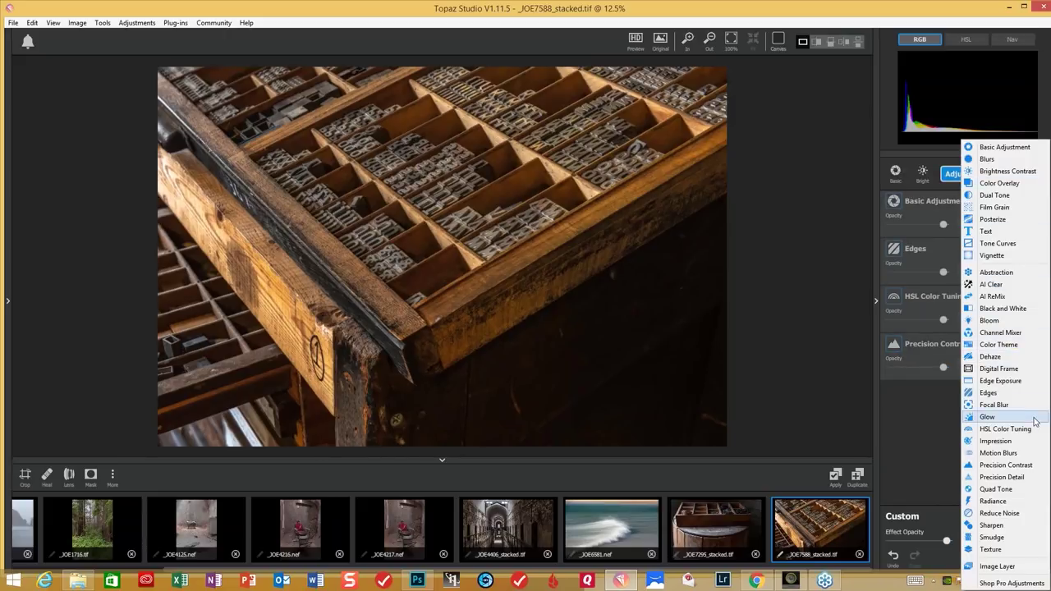
pyautogui.click(1002, 477)
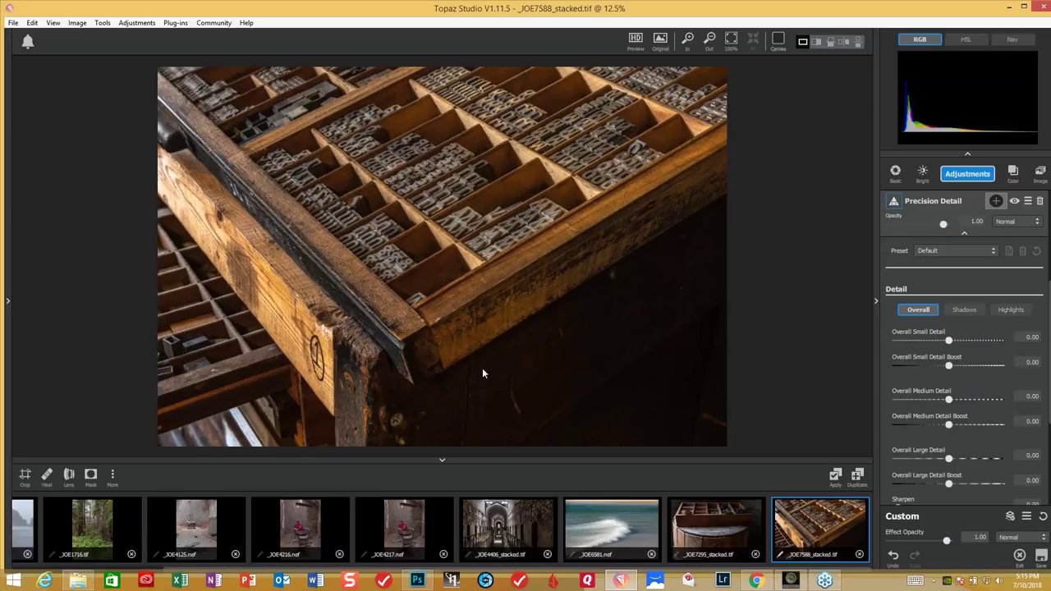
pyautogui.click(956, 252)
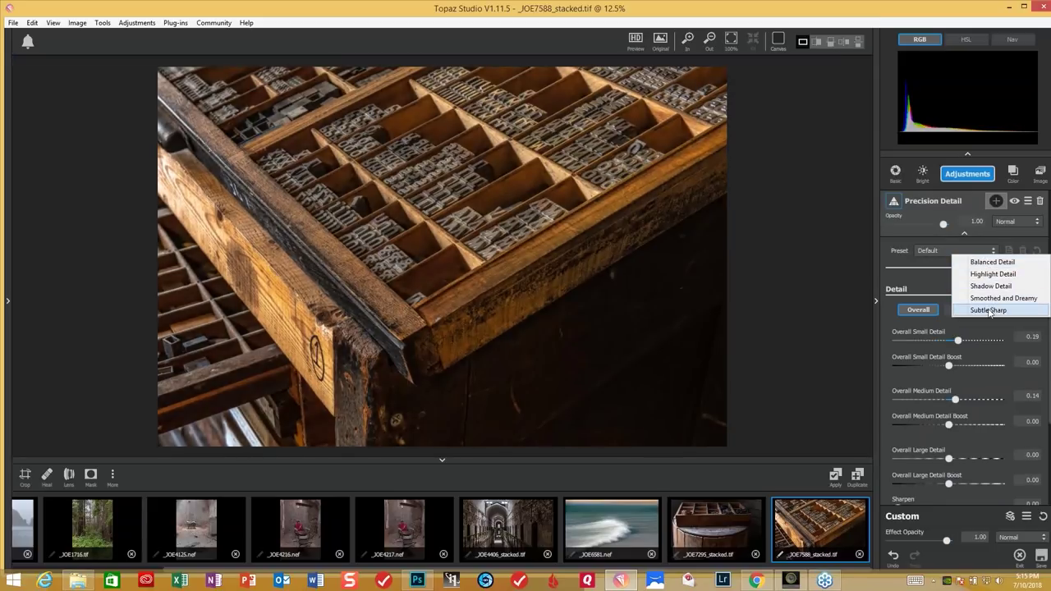
pyautogui.click(989, 309)
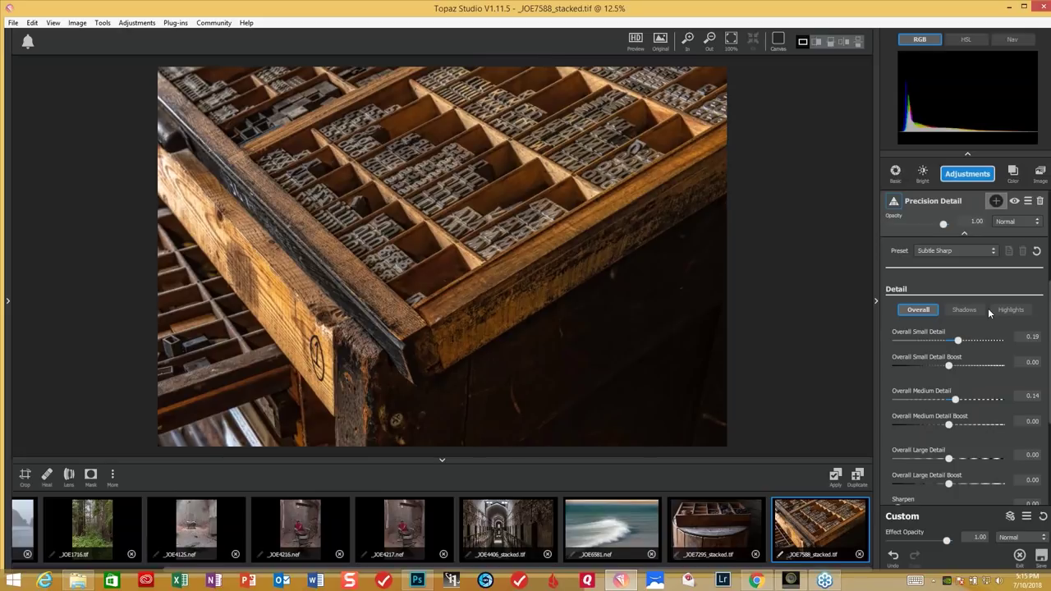
# Compare the type drawer photo with and without the Precision Detail adjustment.
pyautogui.click(1014, 202)
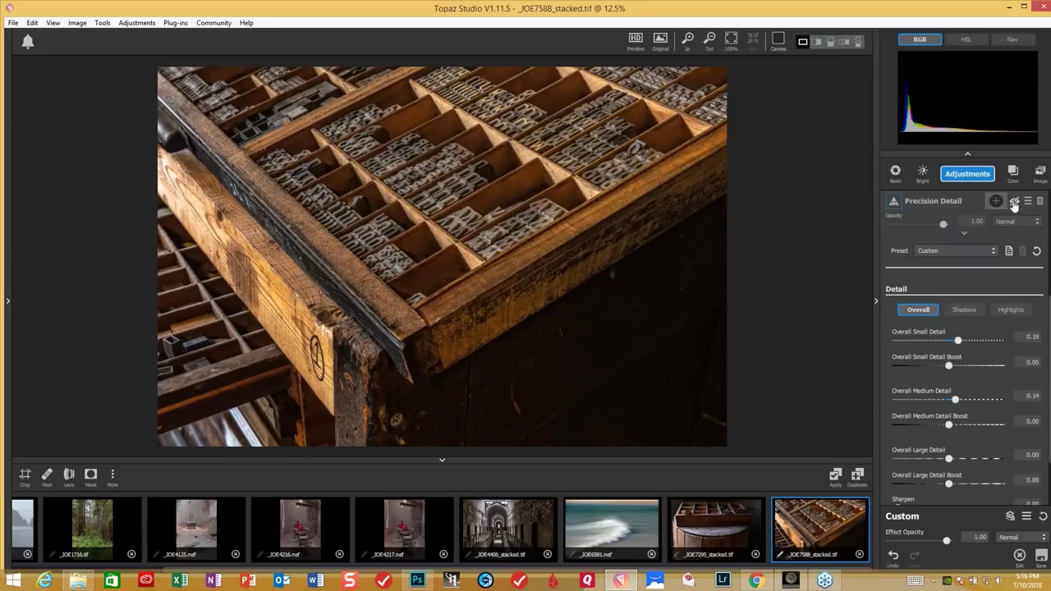
pyautogui.click(1014, 202)
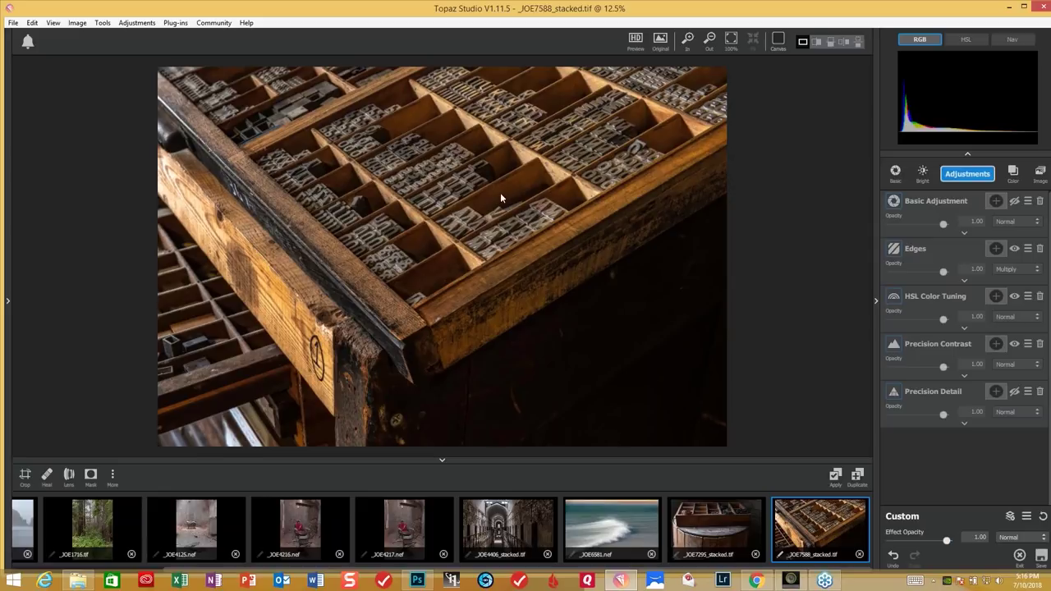
pyautogui.click(1015, 392)
# Add a Tone Curves adjustment to the type drawer effect.
pyautogui.click(968, 174)
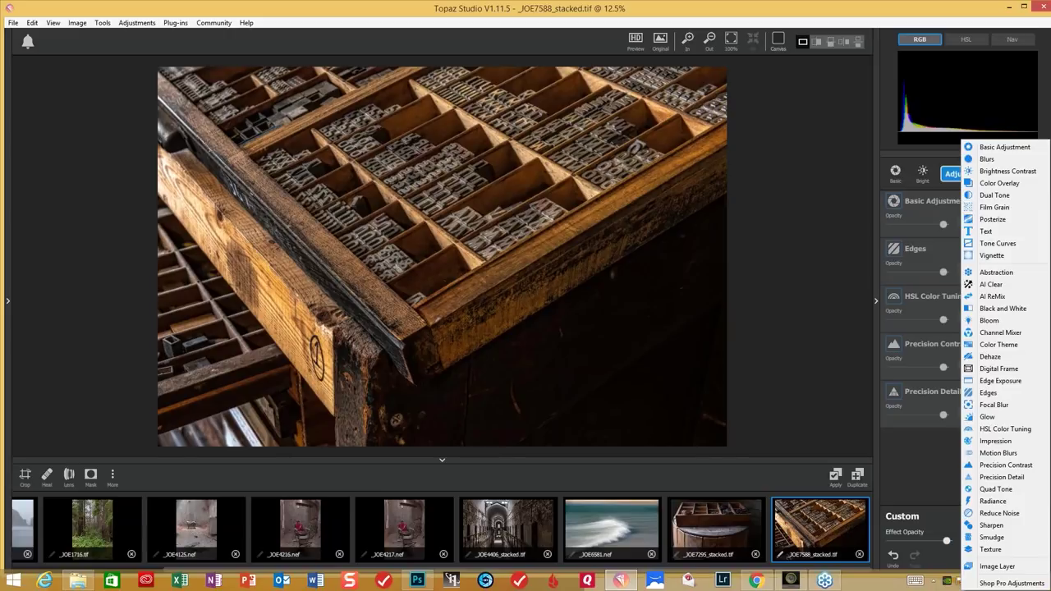
pyautogui.click(999, 244)
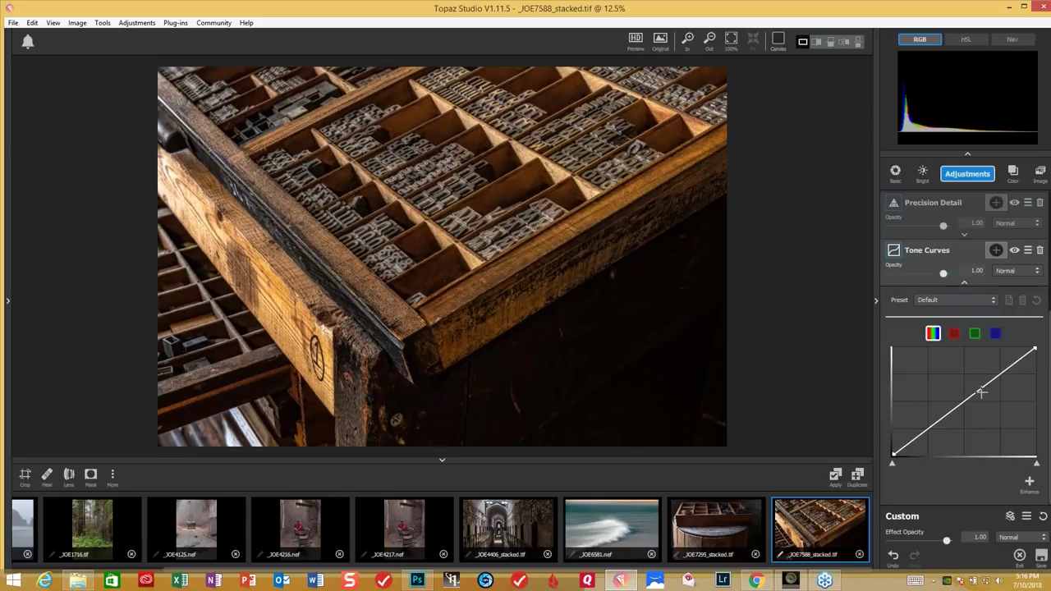
# Try hand-placed curve points and the Increase Contrast preset in Tone Curves, and reset the curve.
pyautogui.moveTo(967, 402)
pyautogui.mouseDown()
pyautogui.moveTo(952, 384)
pyautogui.moveTo(961, 402)
pyautogui.mouseUp()
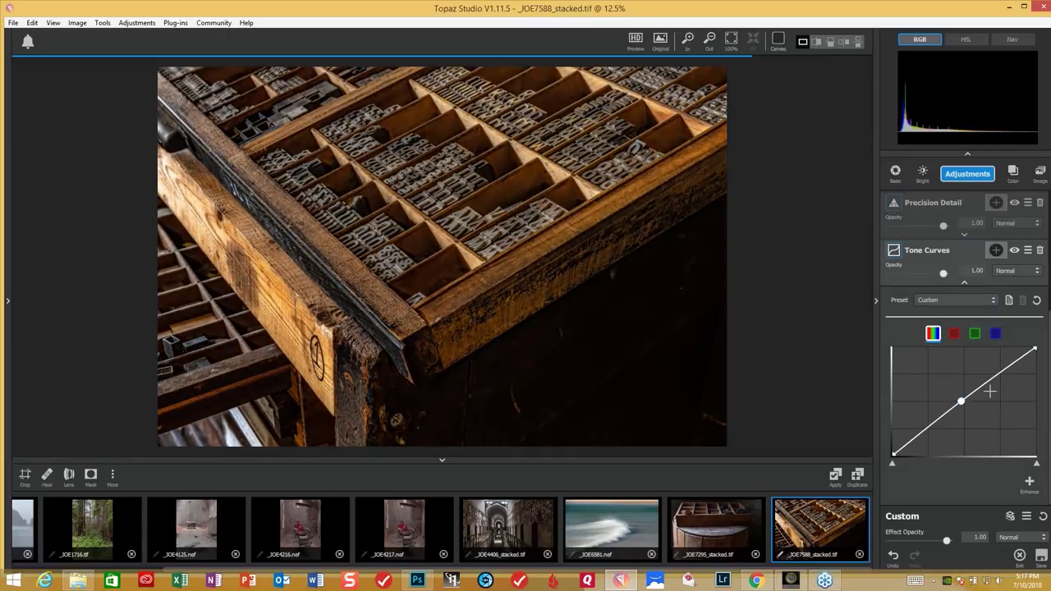
pyautogui.click(1037, 300)
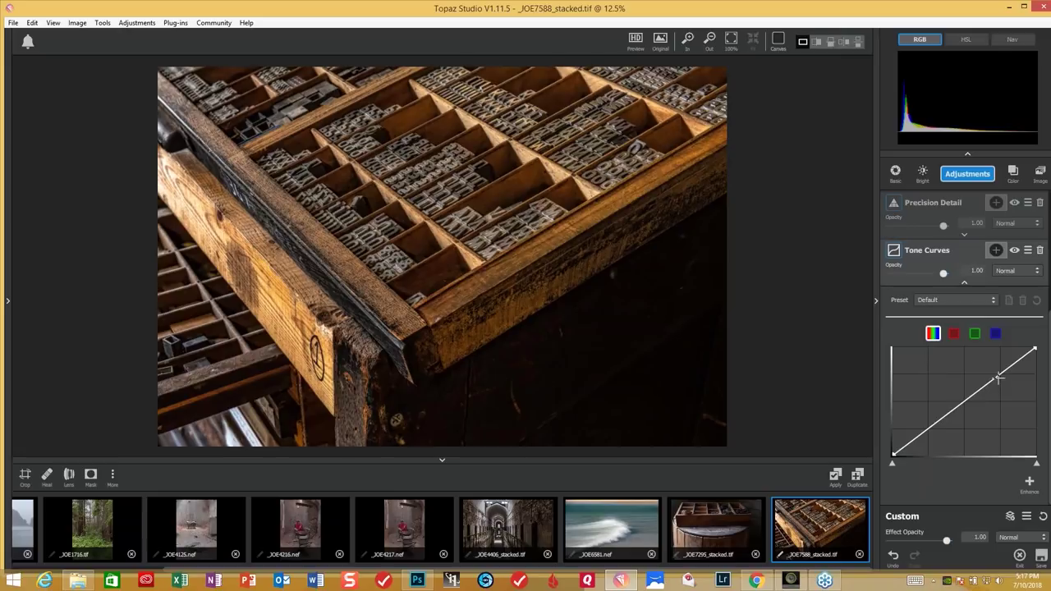
pyautogui.moveTo(998, 375); pyautogui.dragTo(998, 374)
pyautogui.moveTo(927, 429); pyautogui.dragTo(927, 431)
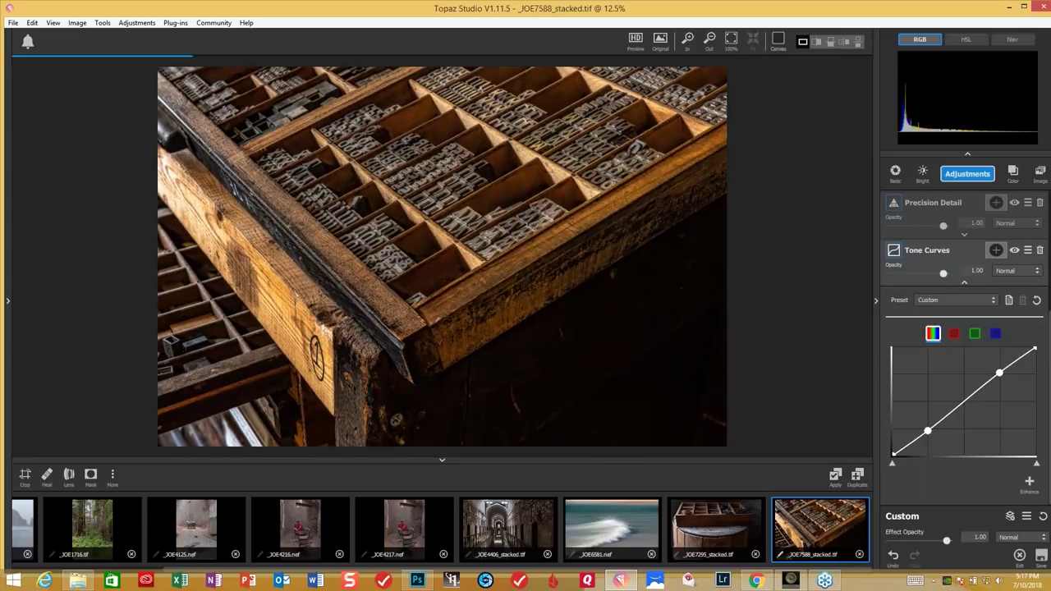
pyautogui.click(990, 304)
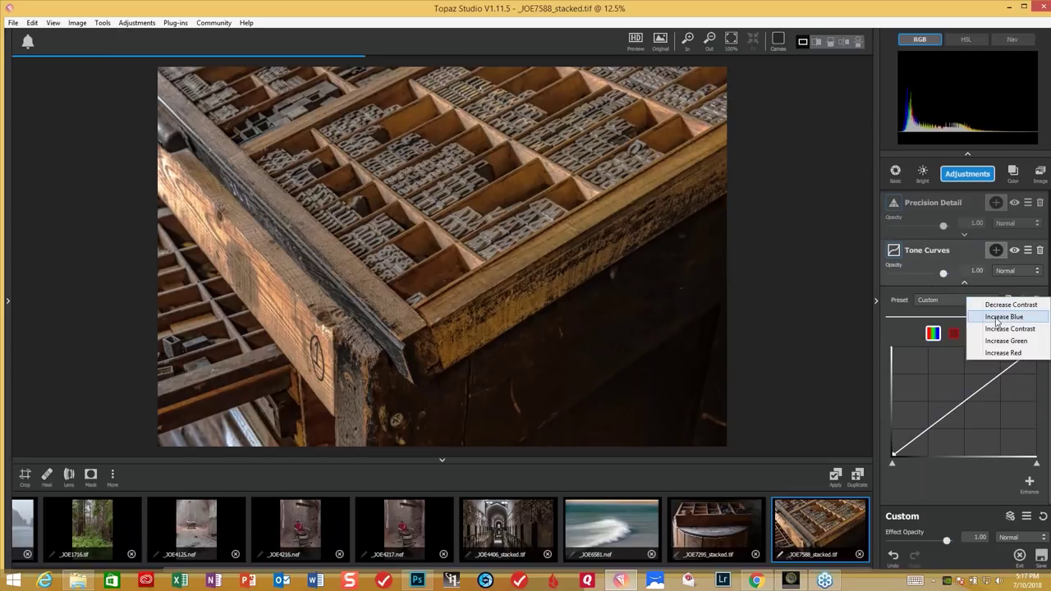
pyautogui.click(998, 329)
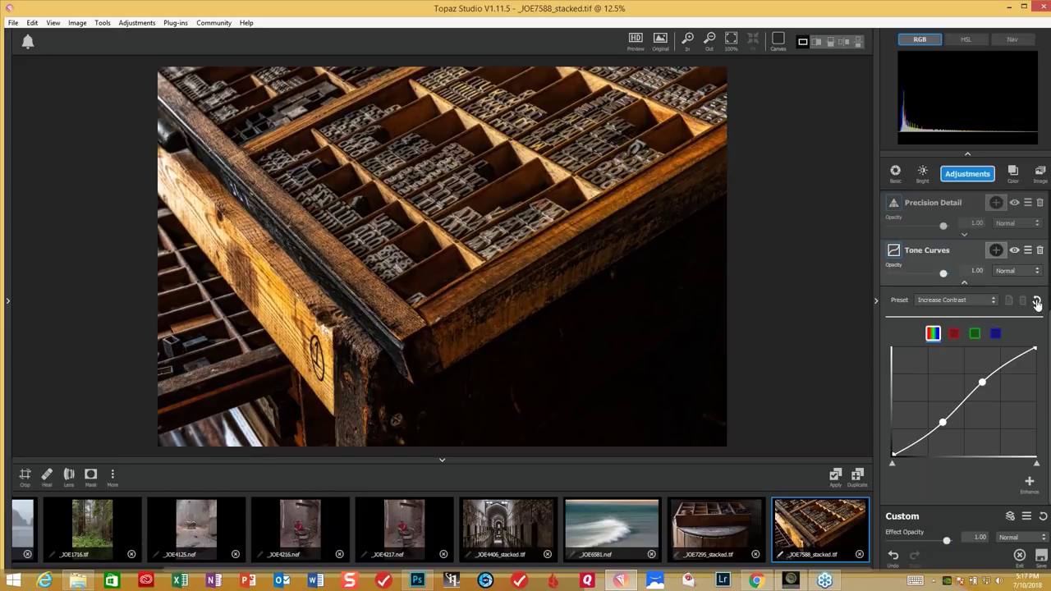
pyautogui.click(1036, 302)
# Shape a gentle S-curve on the combined RGB channel by raising the highlights, lowering the shadows and anchoring the midpoint.
pyautogui.click(999, 372)
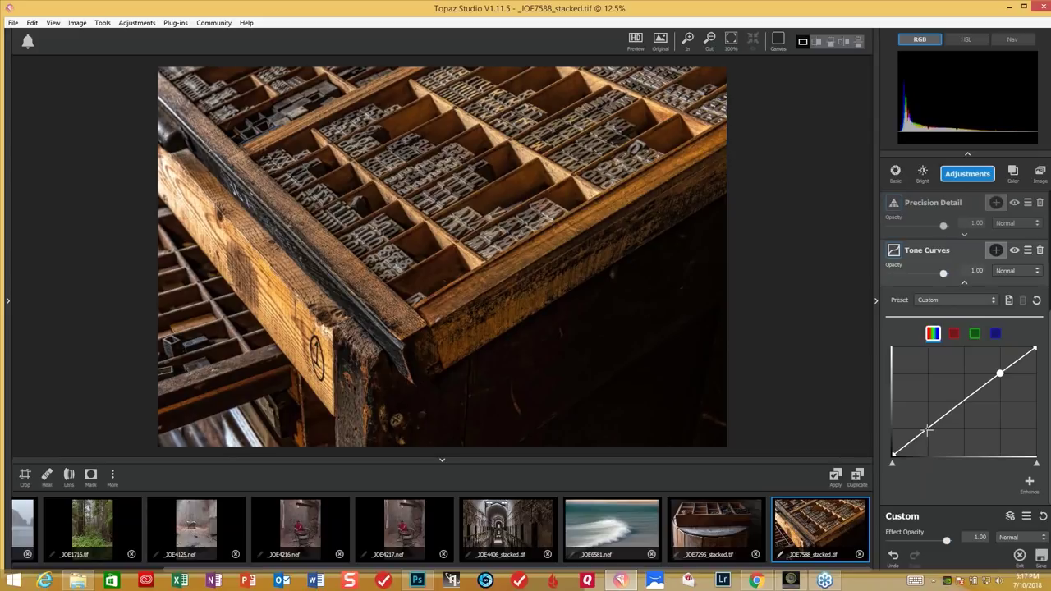
pyautogui.moveTo(926, 429); pyautogui.dragTo(927, 433)
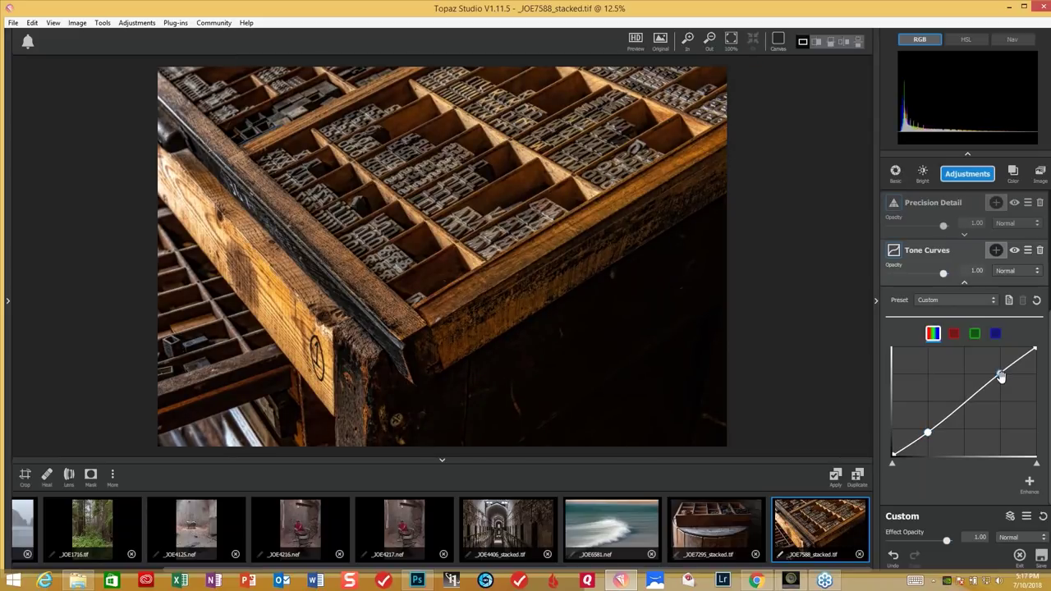
pyautogui.moveTo(1000, 376); pyautogui.dragTo(1004, 370)
pyautogui.click(965, 401)
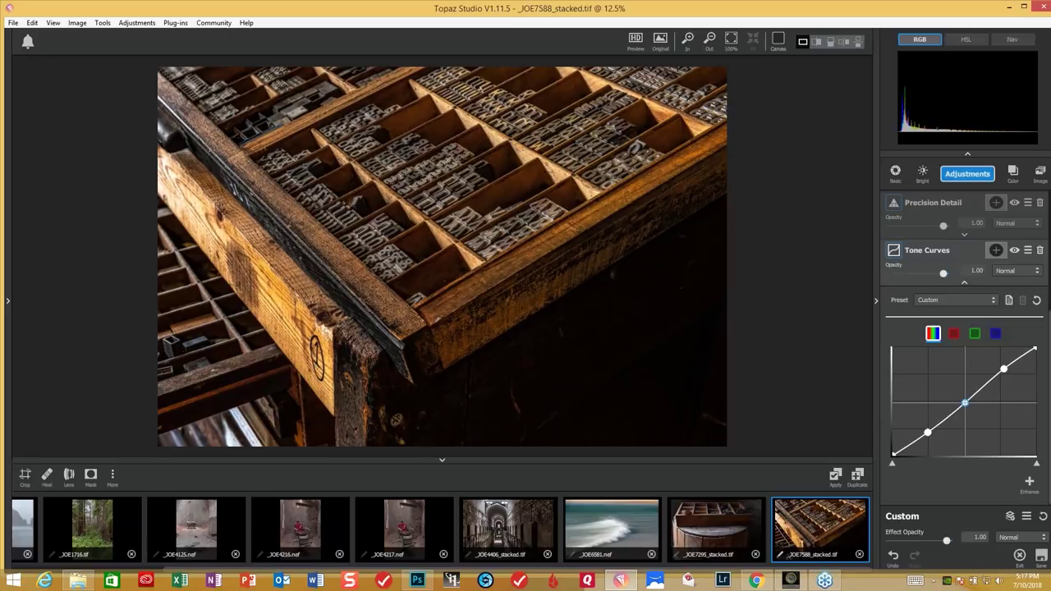
# Raise the midpoint of the combined RGB curve slightly and add a Vignette adjustment to the type drawer effect.
pyautogui.moveTo(966, 401); pyautogui.dragTo(962, 399)
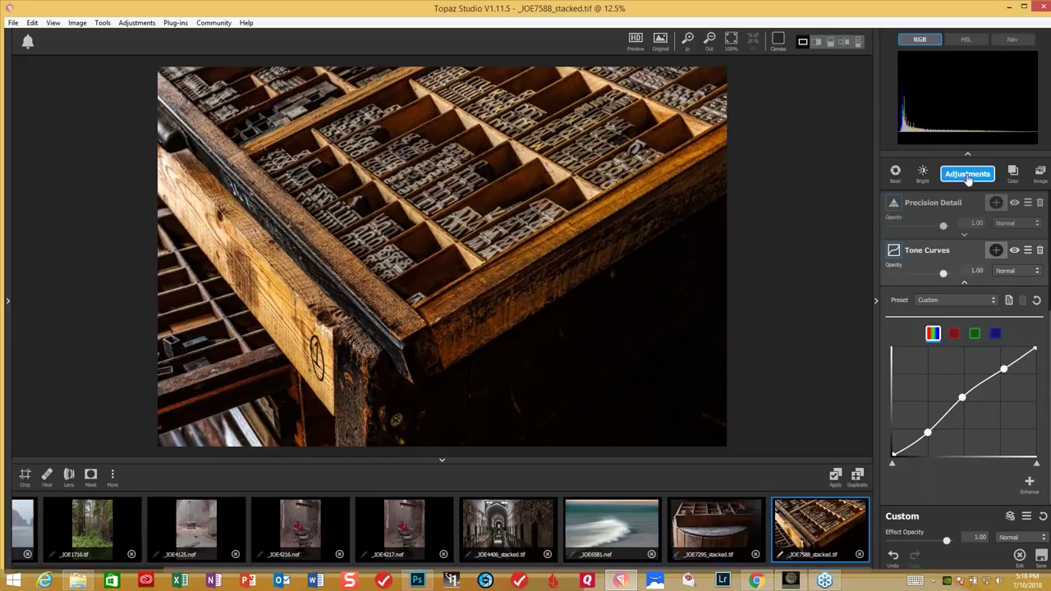
pyautogui.click(968, 177)
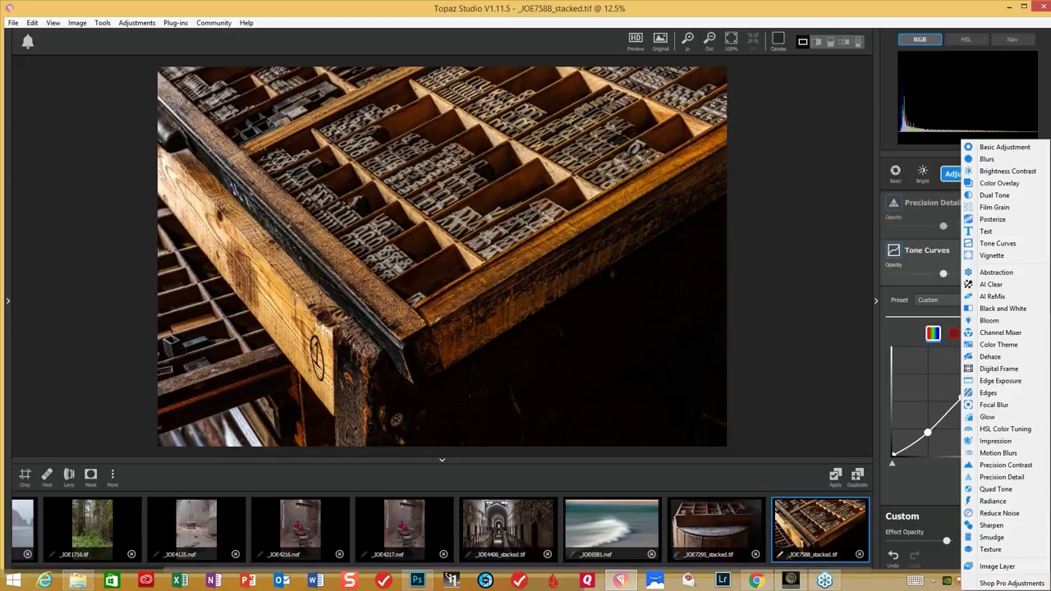
pyautogui.click(991, 249)
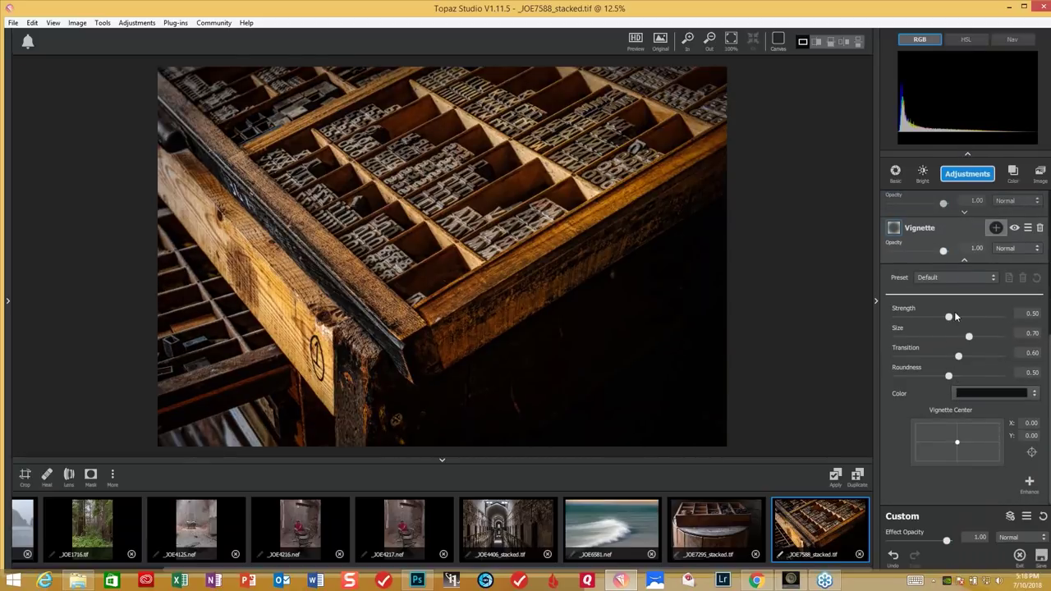
# Set the vignette's Strength to 0.34 and Size to 0.88.
pyautogui.moveTo(947, 319); pyautogui.dragTo(932, 319)
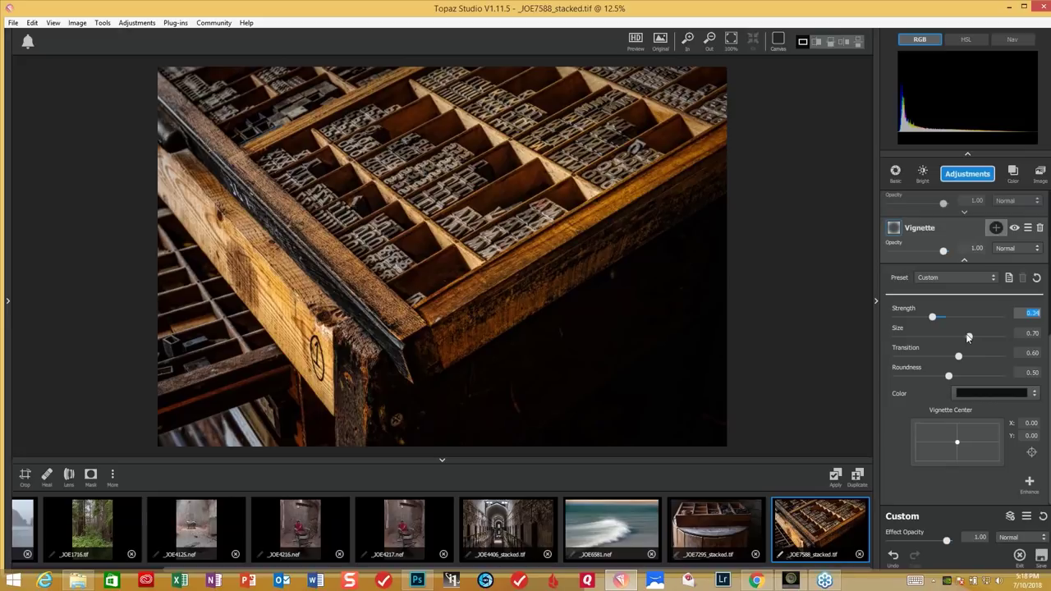
pyautogui.click(970, 337)
pyautogui.moveTo(970, 337); pyautogui.dragTo(985, 338)
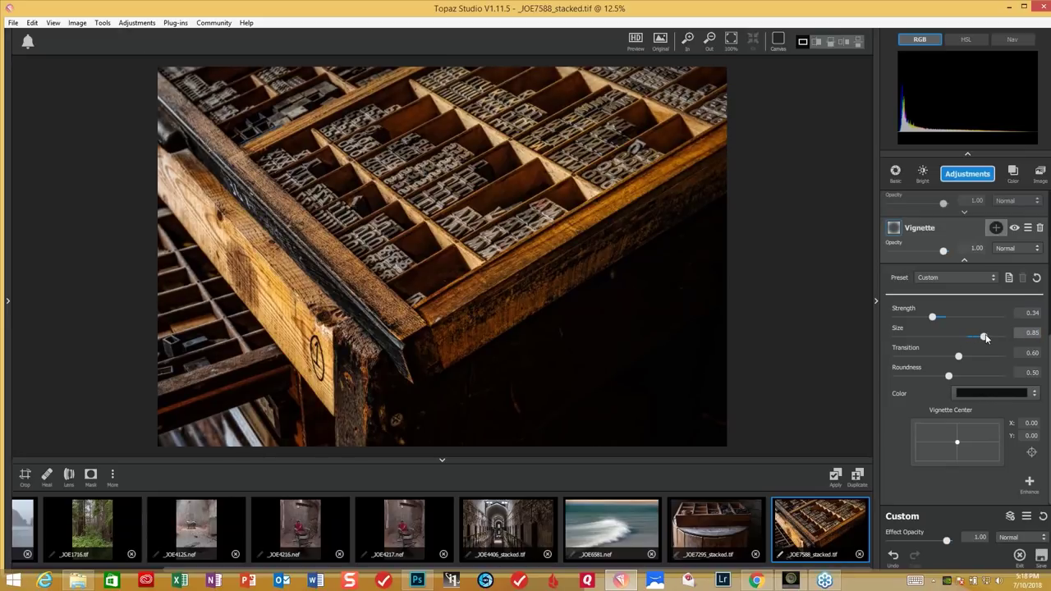
pyautogui.moveTo(989, 337); pyautogui.dragTo(991, 337)
# Compare the finished type drawer effect with the original photo.
pyautogui.click(376, 253)
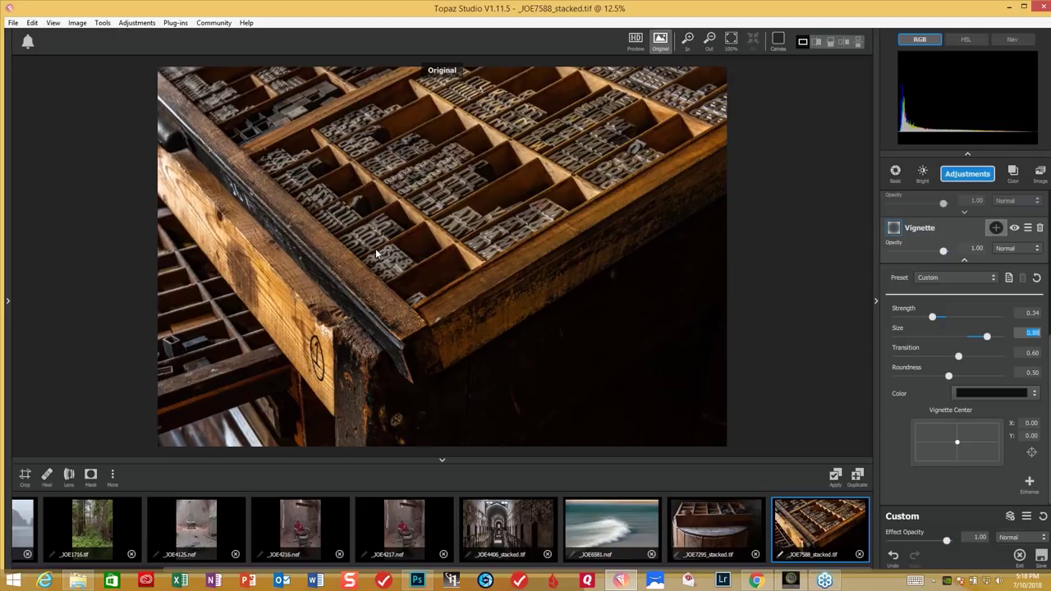
pyautogui.click(376, 253)
pyautogui.click(376, 253)
pyautogui.click(376, 253)
pyautogui.click(376, 253)
pyautogui.click(376, 253)
pyautogui.click(377, 253)
pyautogui.click(376, 253)
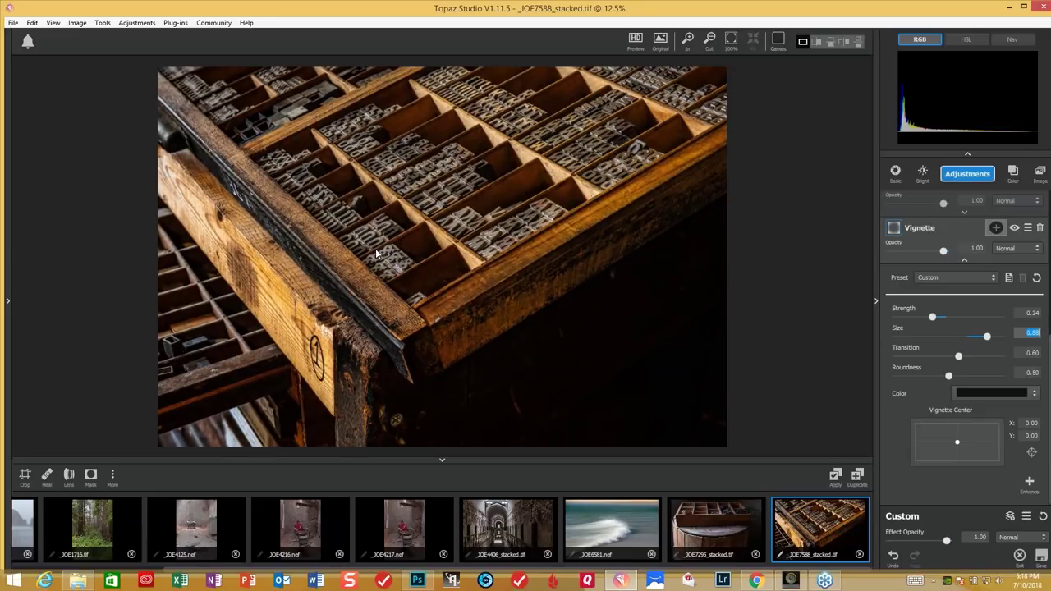
pyautogui.click(376, 252)
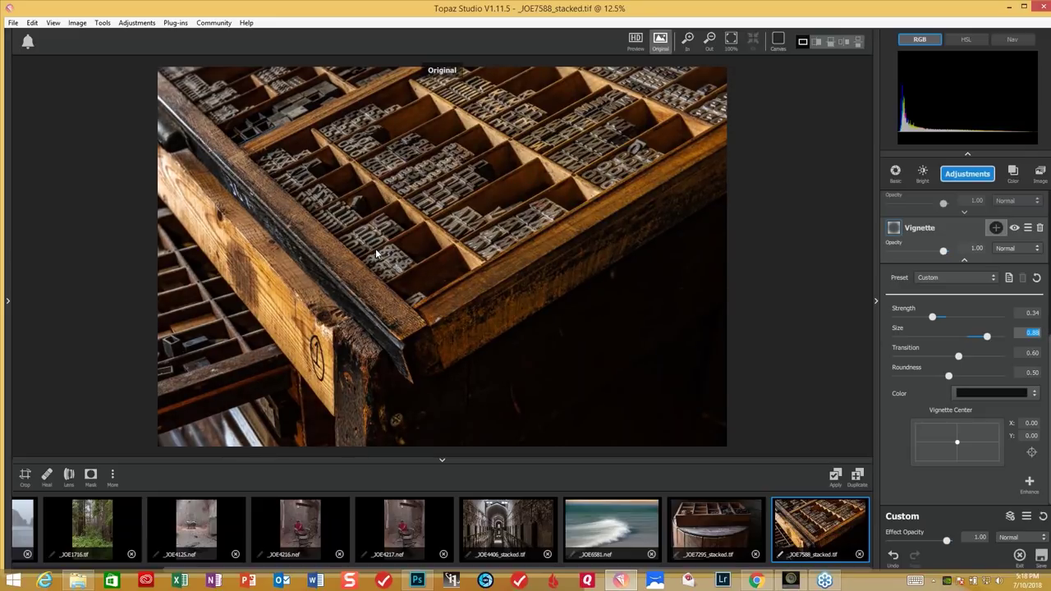
pyautogui.click(376, 253)
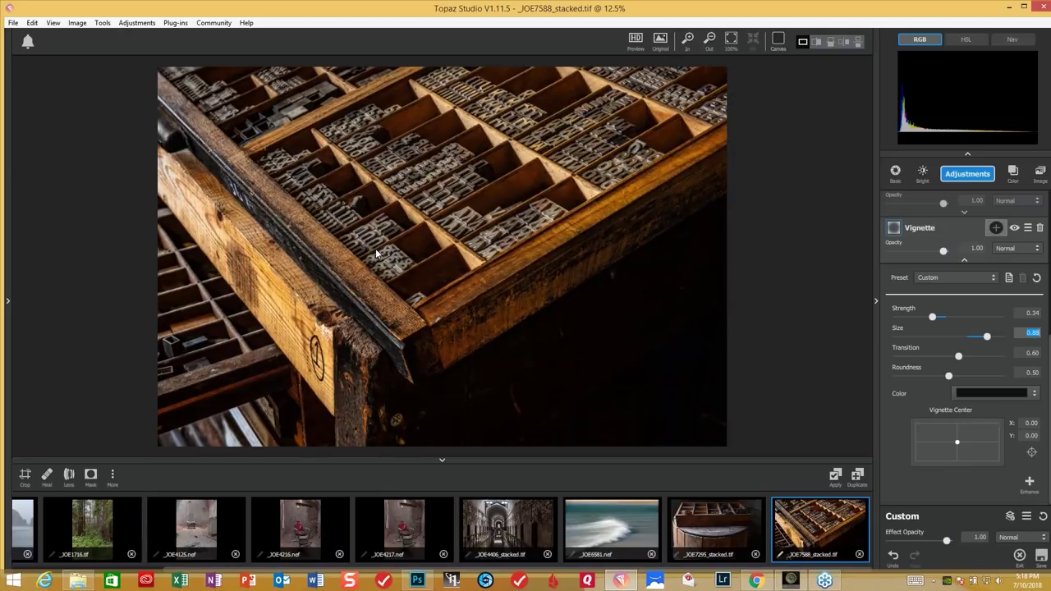
pyautogui.click(376, 253)
pyautogui.click(376, 253)
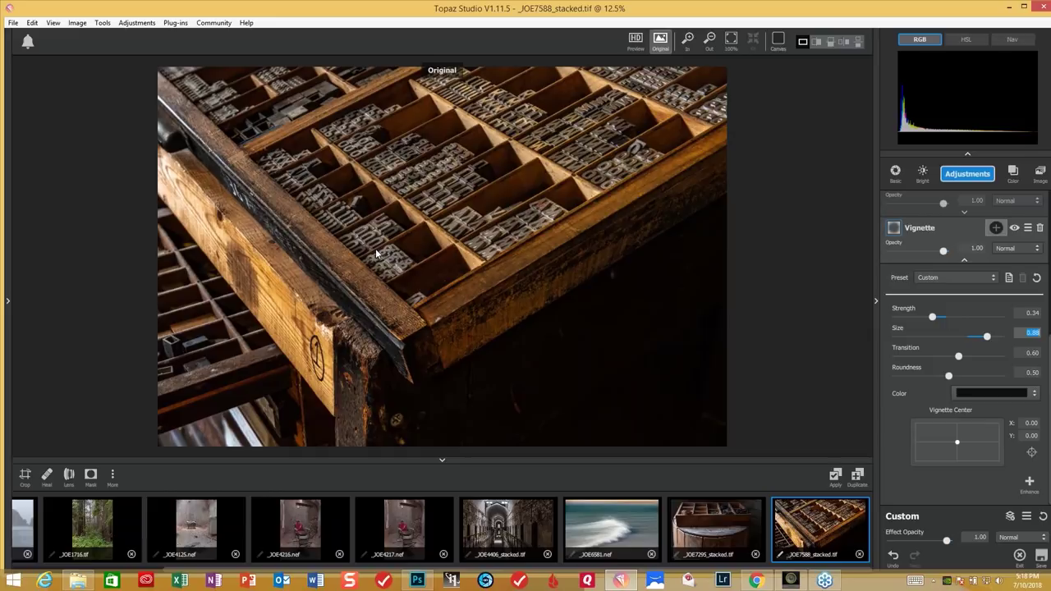
pyautogui.click(376, 253)
pyautogui.click(376, 253)
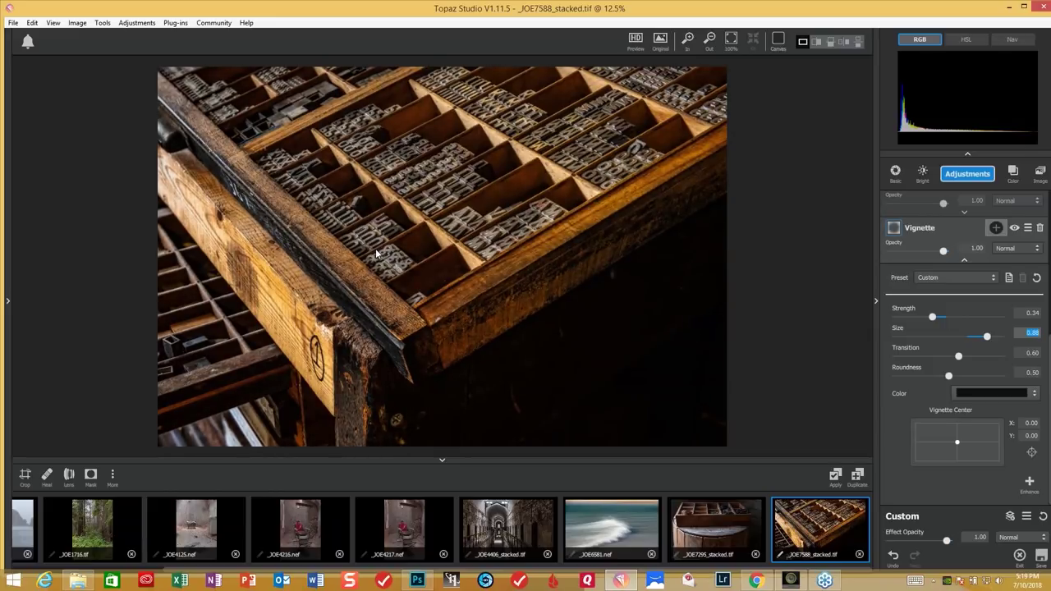
pyautogui.click(376, 253)
pyautogui.click(376, 253)
# Reset the custom effect on the type drawer photo and open the barrel photo _JOE7295_stacked.tif.
pyautogui.click(1043, 516)
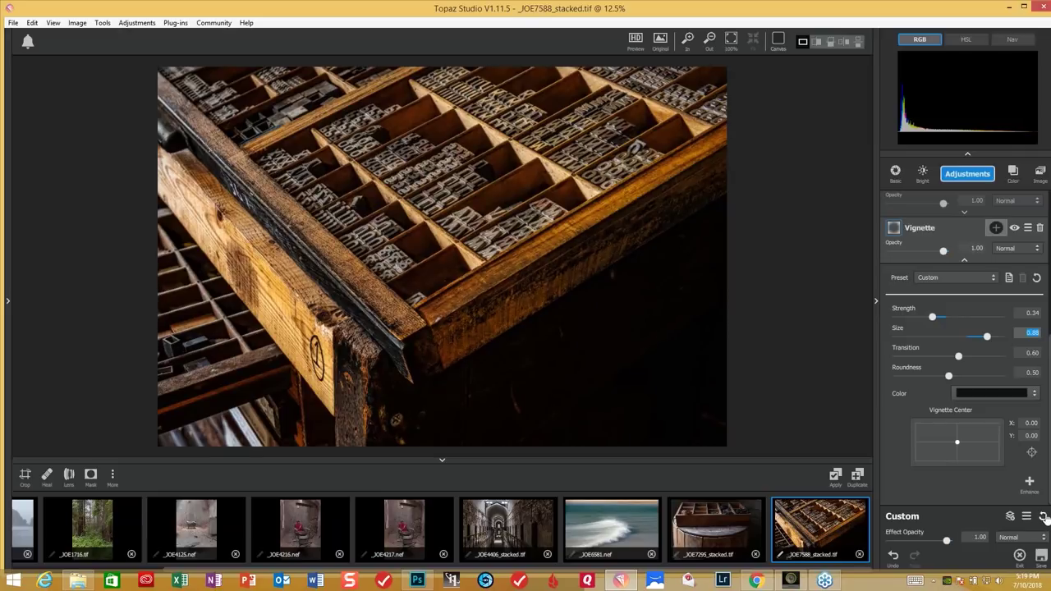
pyautogui.click(7, 305)
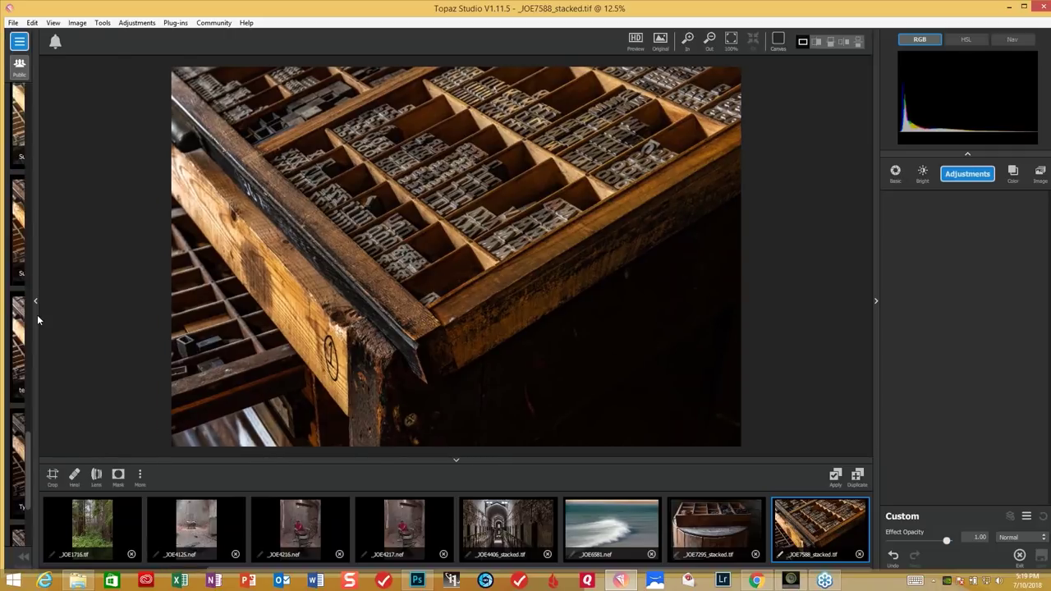
pyautogui.click(728, 532)
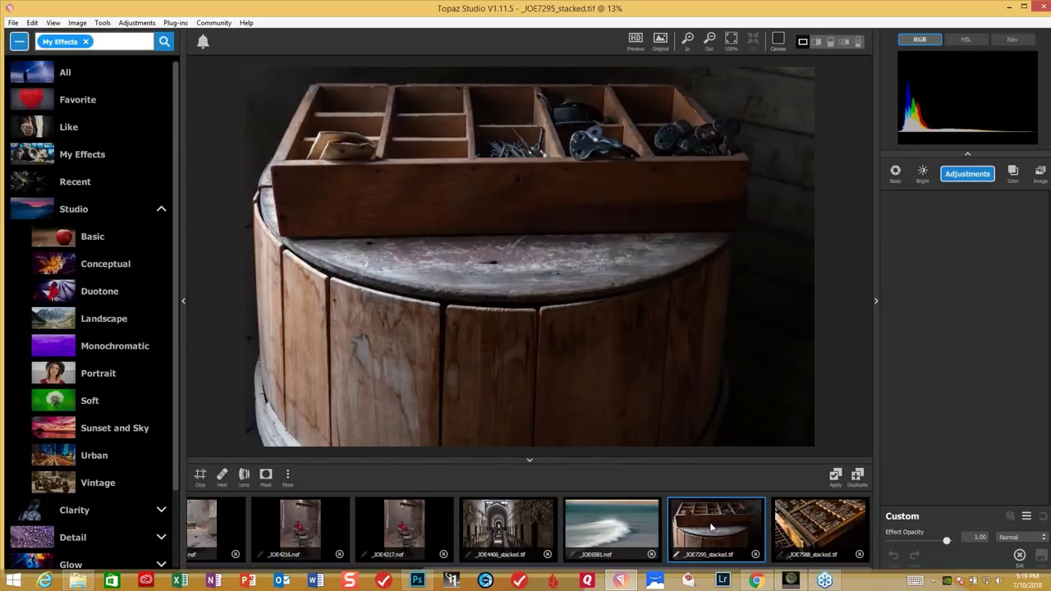
# Apply the saved Cantebury_Barrel effect from My Effects to the barrel photo and hide the effects browser.
pyautogui.click(98, 155)
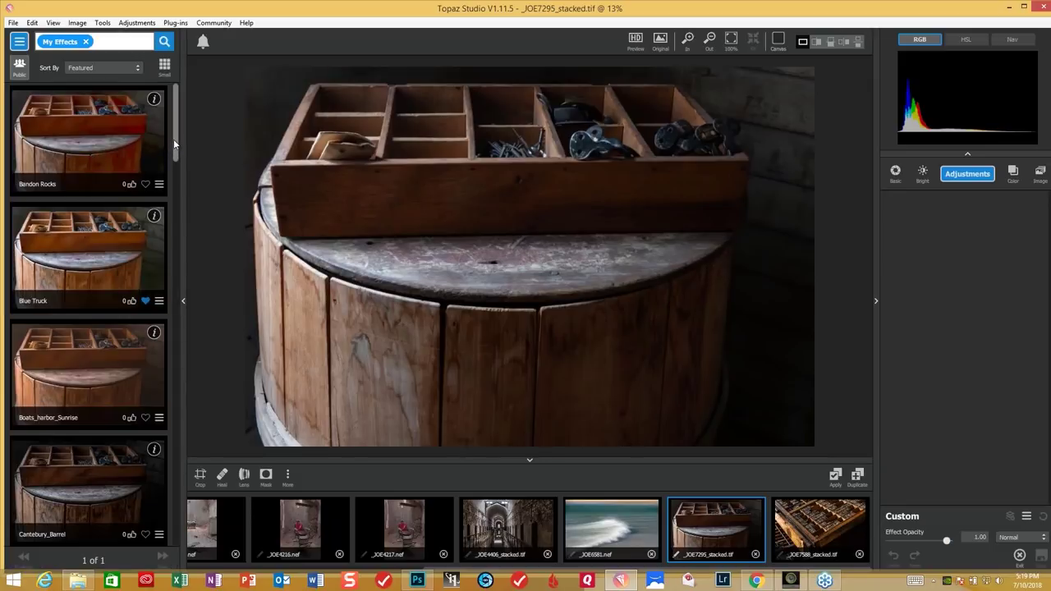
pyautogui.moveTo(174, 143); pyautogui.dragTo(170, 188)
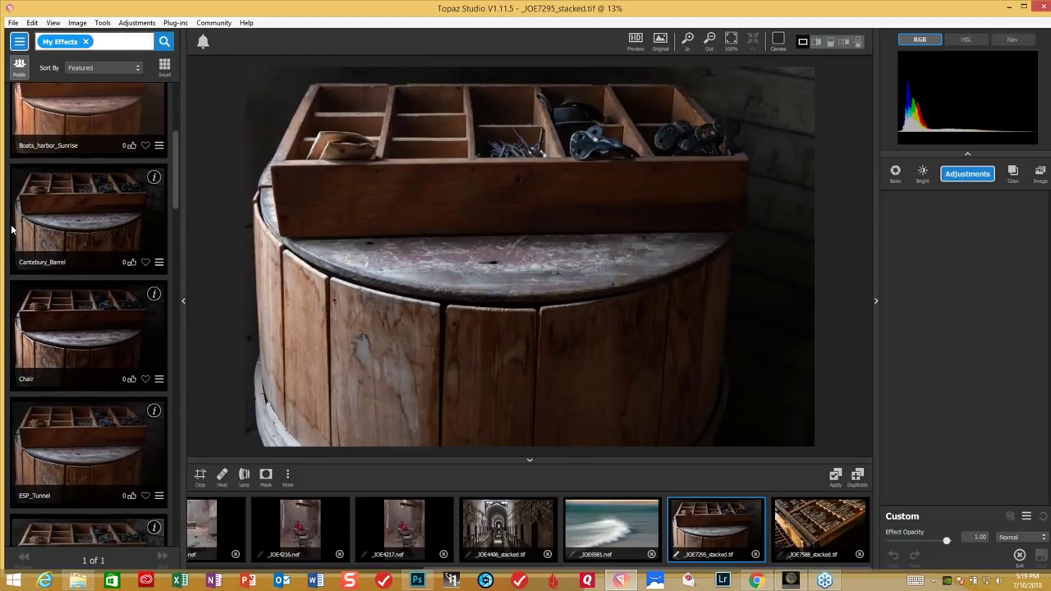
pyautogui.click(82, 232)
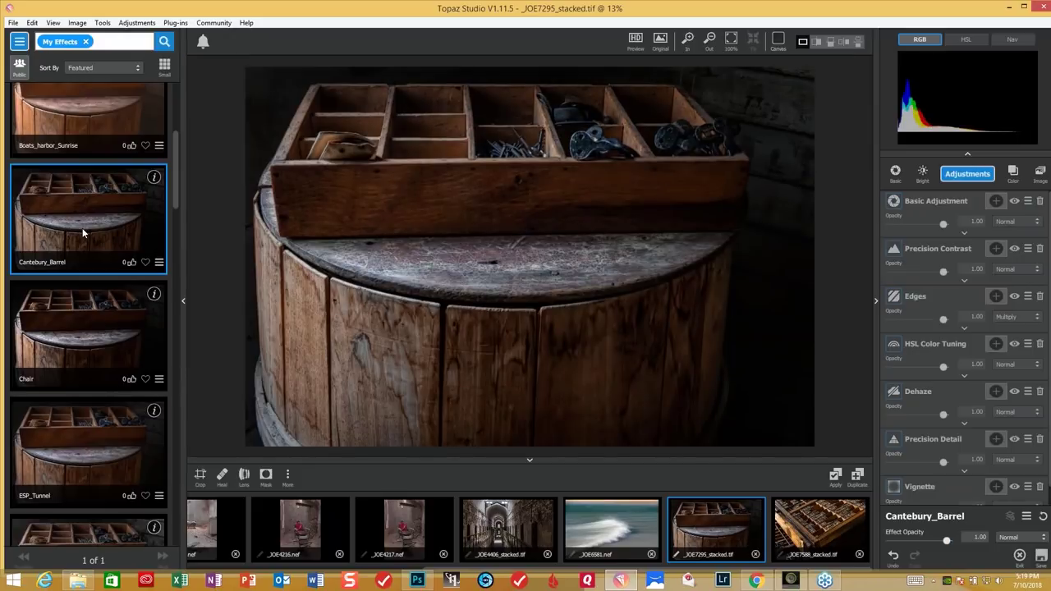
pyautogui.click(183, 302)
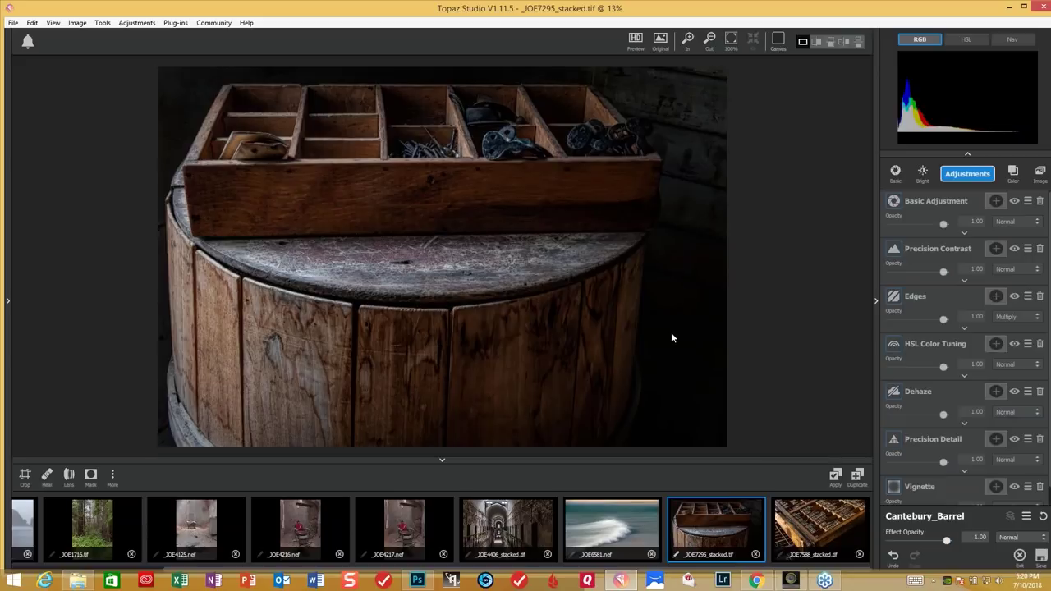
# Switch to Photoshop to examine the barrel photo's focus-stacked layers and merged layer, and return to Topaz Studio.
pyautogui.click(419, 581)
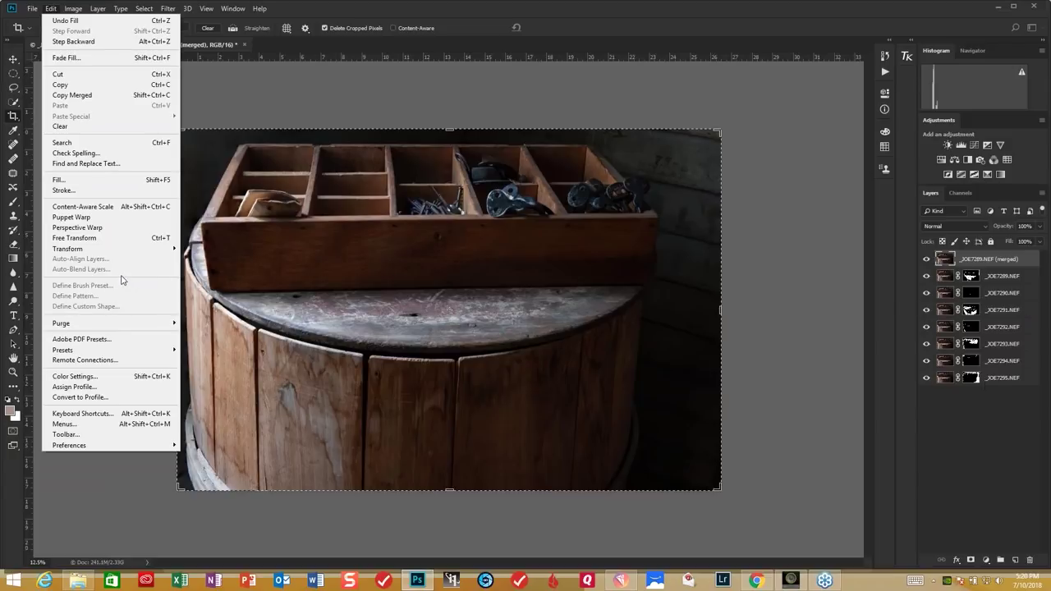
pyautogui.click(974, 406)
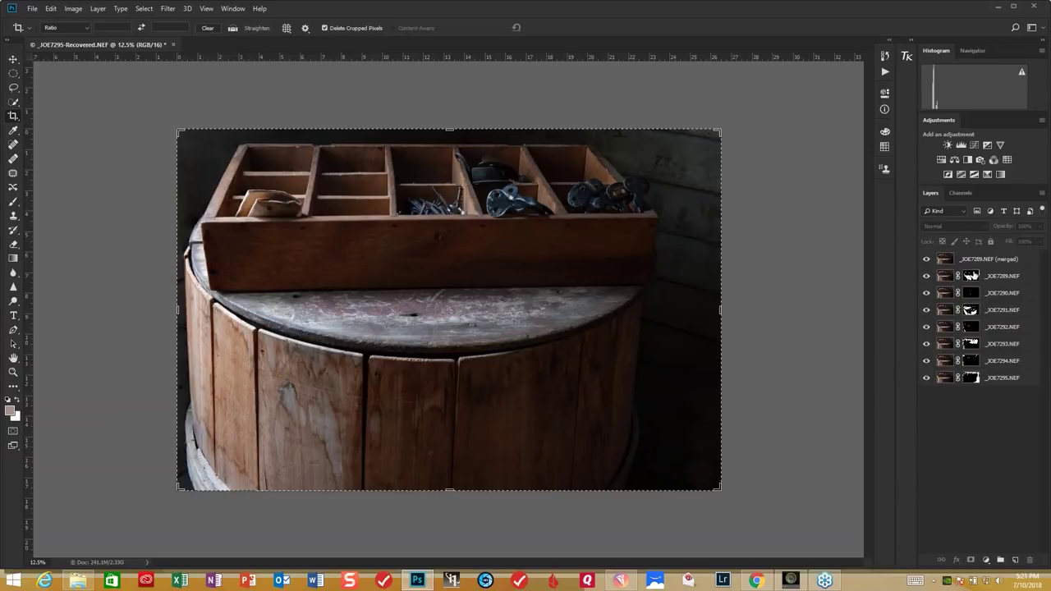
pyautogui.click(983, 260)
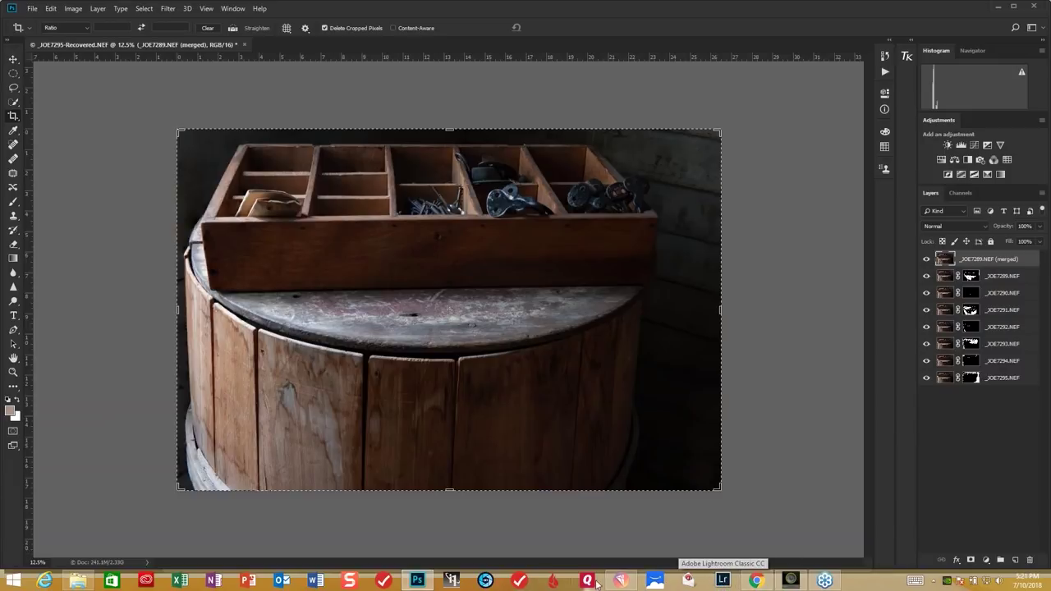
pyautogui.click(622, 581)
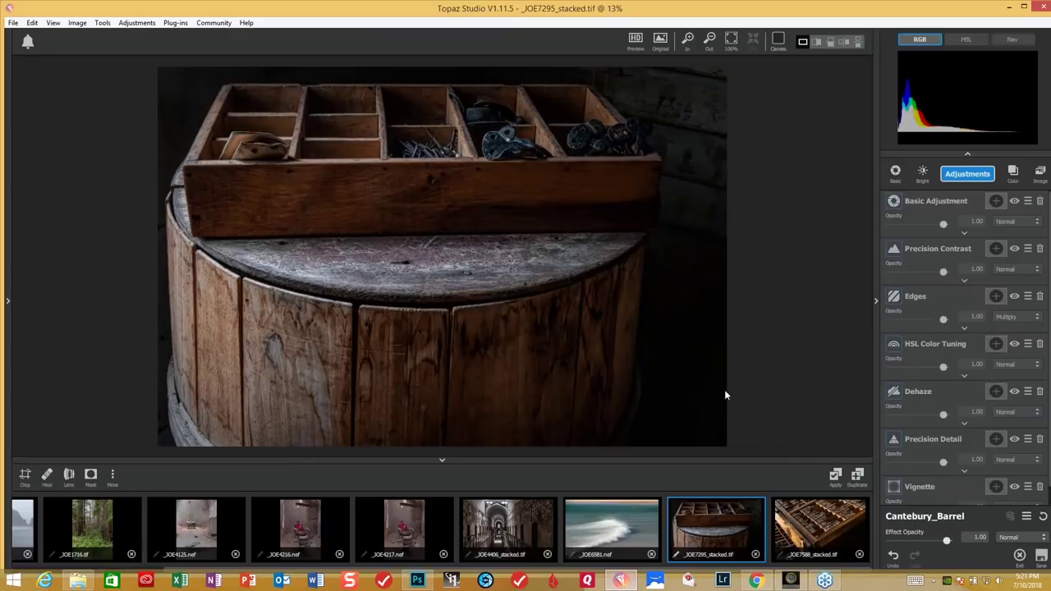
# Clear the saved effect from the barrel photo and add a Basic Adjustment.
pyautogui.click(1045, 518)
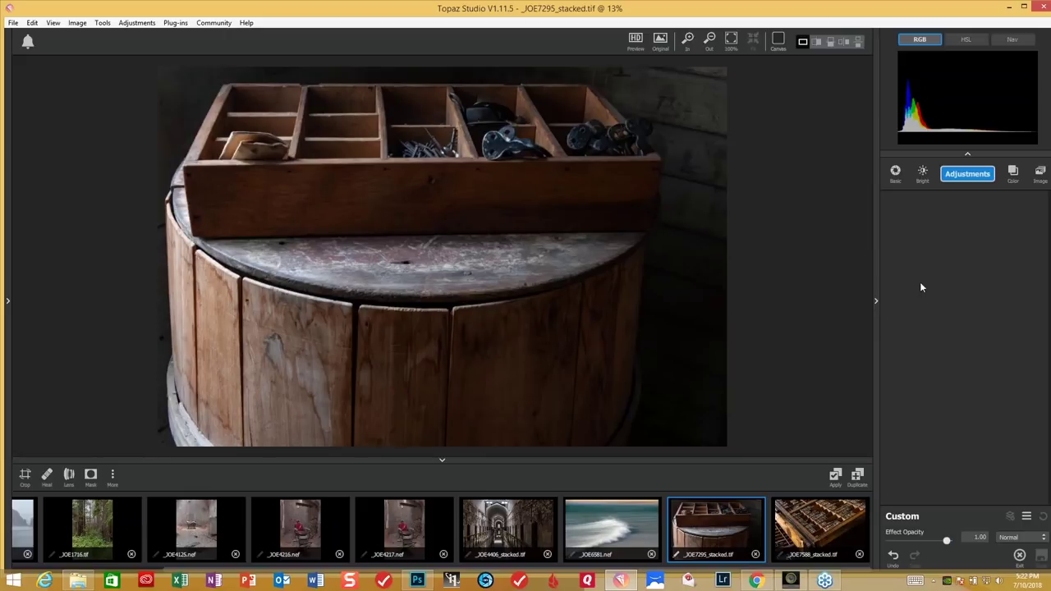
pyautogui.click(968, 176)
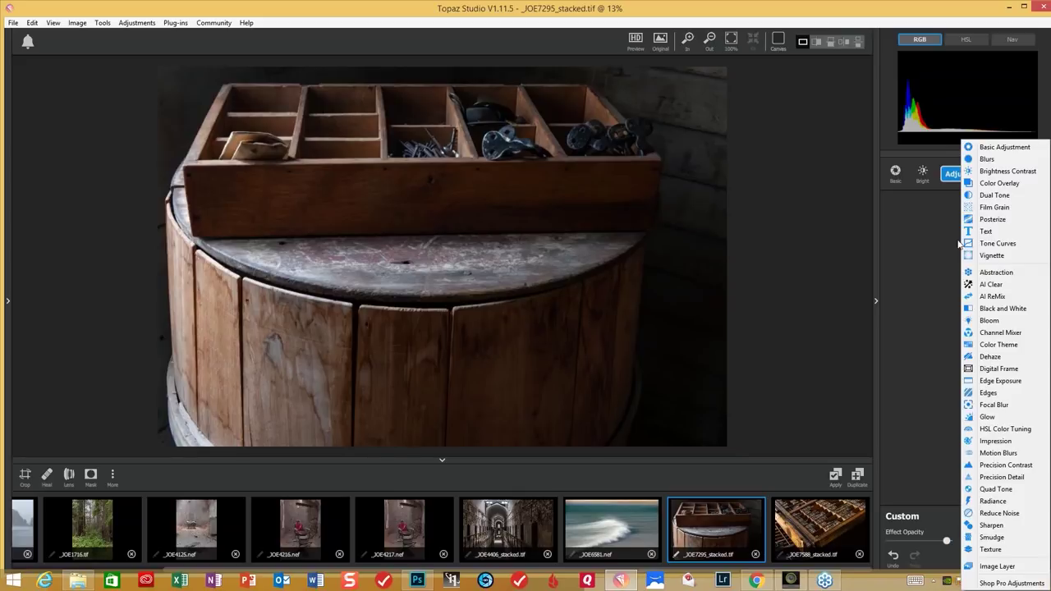
pyautogui.click(994, 147)
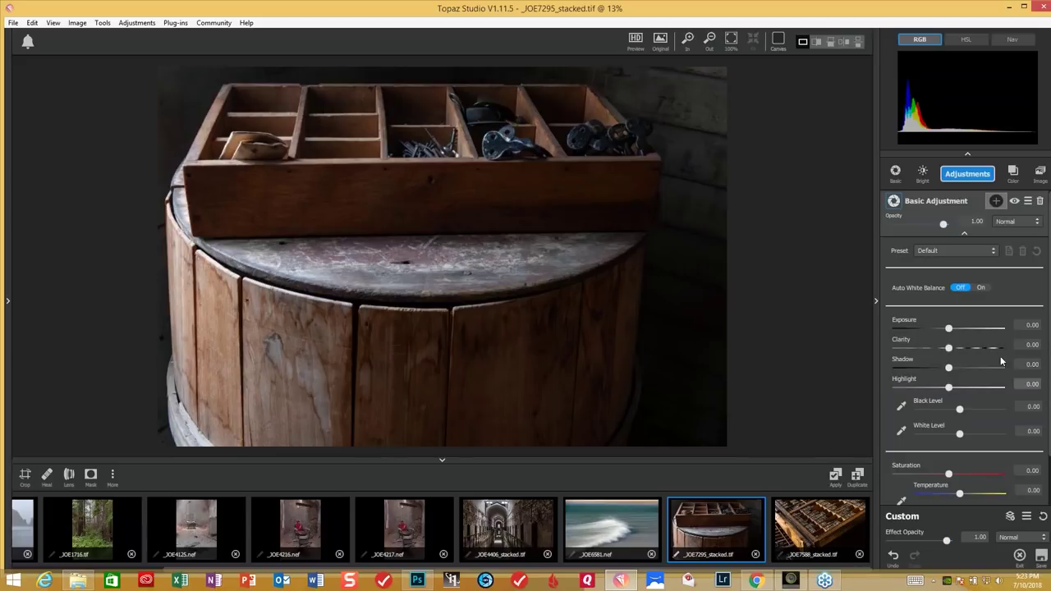
# Set the Basic Adjustment's Clarity to 0.12 and Shadow to 0.24.
pyautogui.click(948, 349)
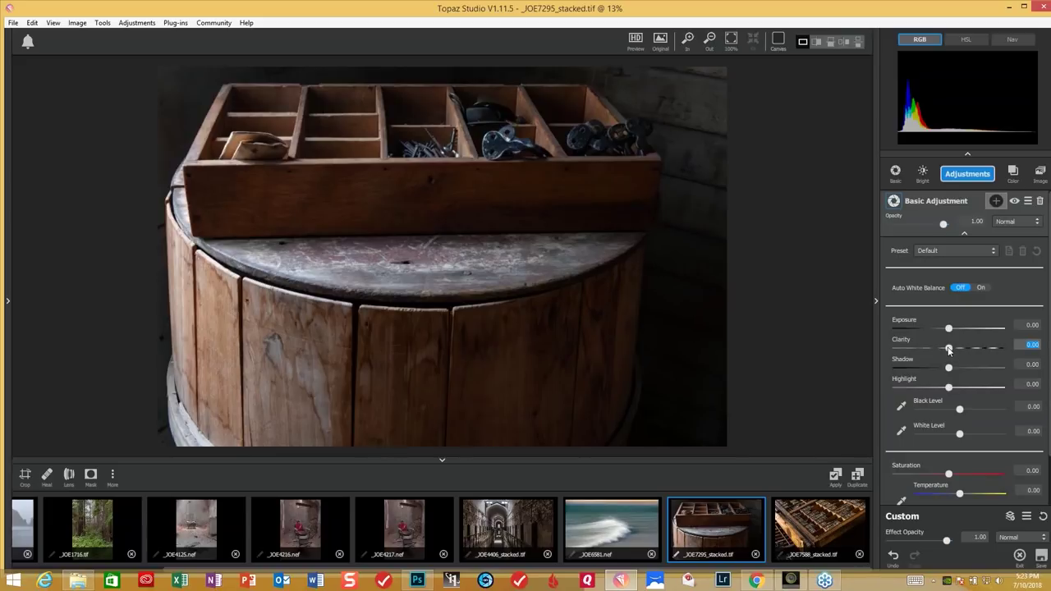
pyautogui.moveTo(949, 349); pyautogui.dragTo(954, 351)
pyautogui.moveTo(954, 351); pyautogui.dragTo(955, 351)
pyautogui.moveTo(949, 369); pyautogui.dragTo(964, 370)
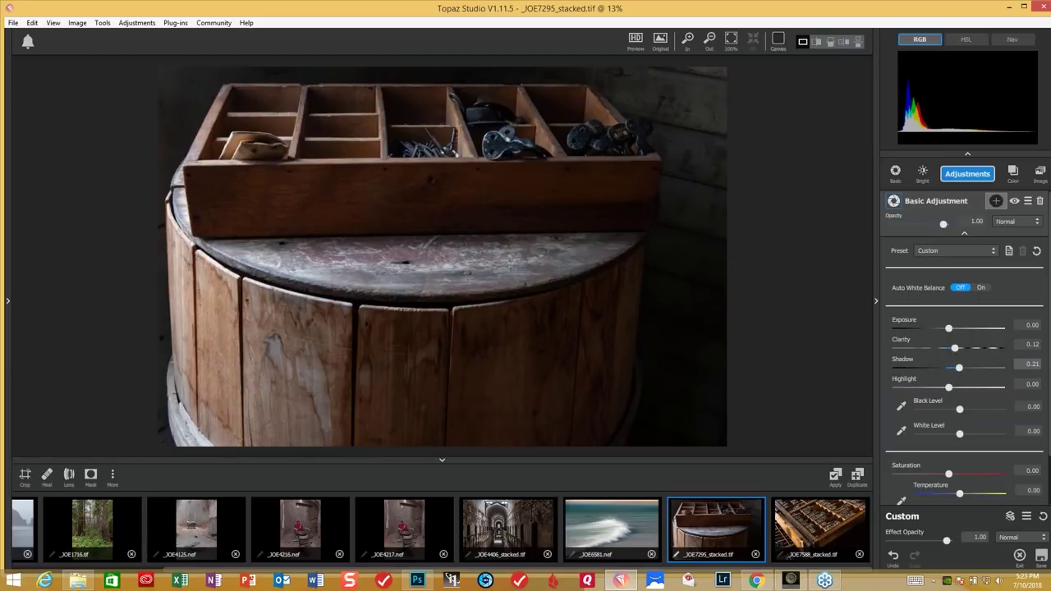
pyautogui.moveTo(964, 369); pyautogui.dragTo(986, 369)
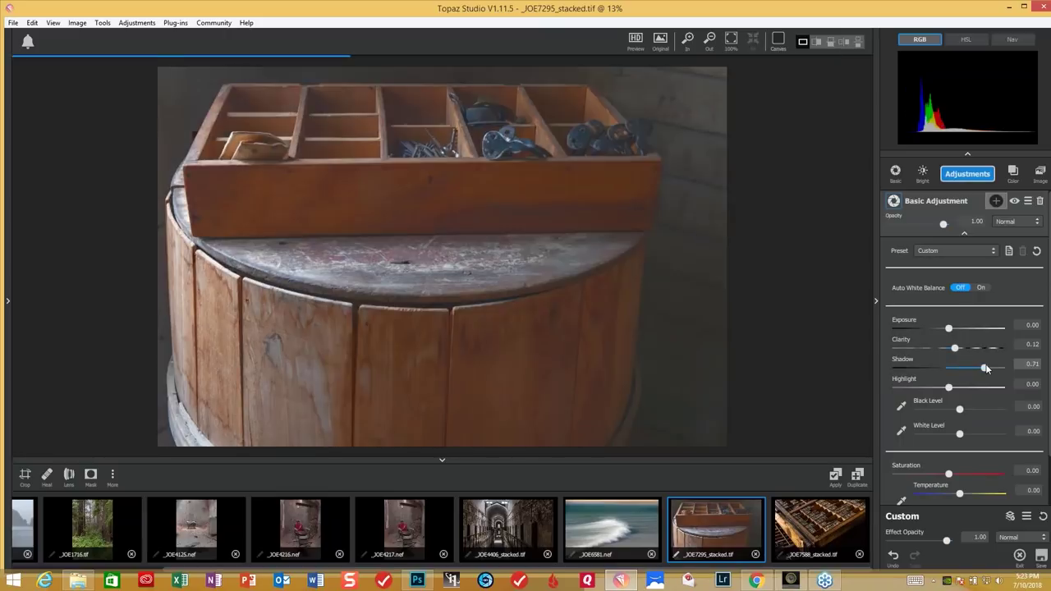
pyautogui.moveTo(987, 369); pyautogui.dragTo(963, 373)
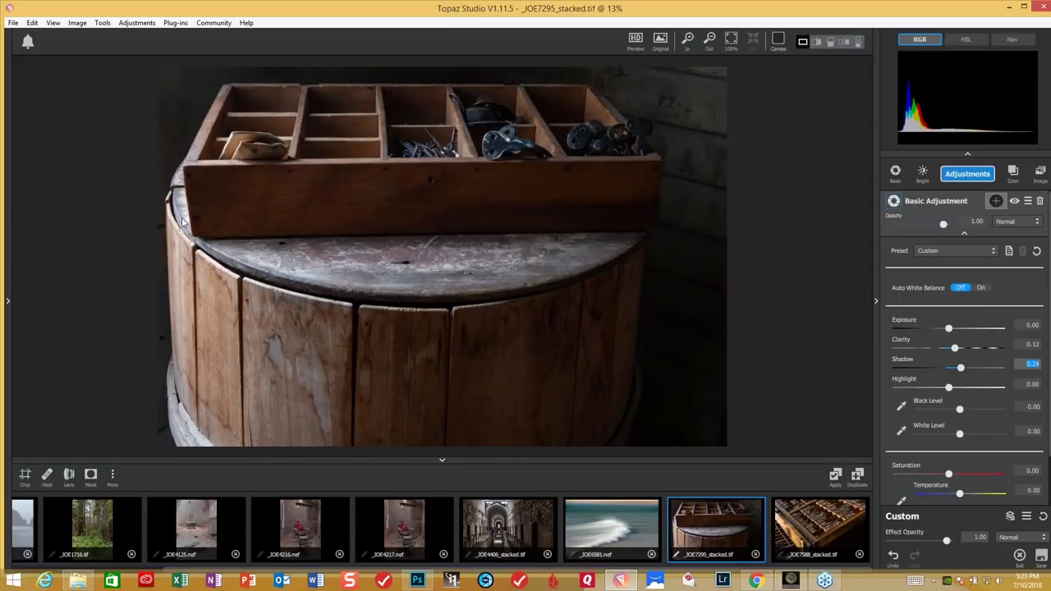
# Set the Basic Adjustment's Highlight to -0.31.
pyautogui.click(947, 387)
pyautogui.moveTo(945, 388); pyautogui.dragTo(931, 388)
pyautogui.moveTo(932, 389); pyautogui.dragTo(932, 388)
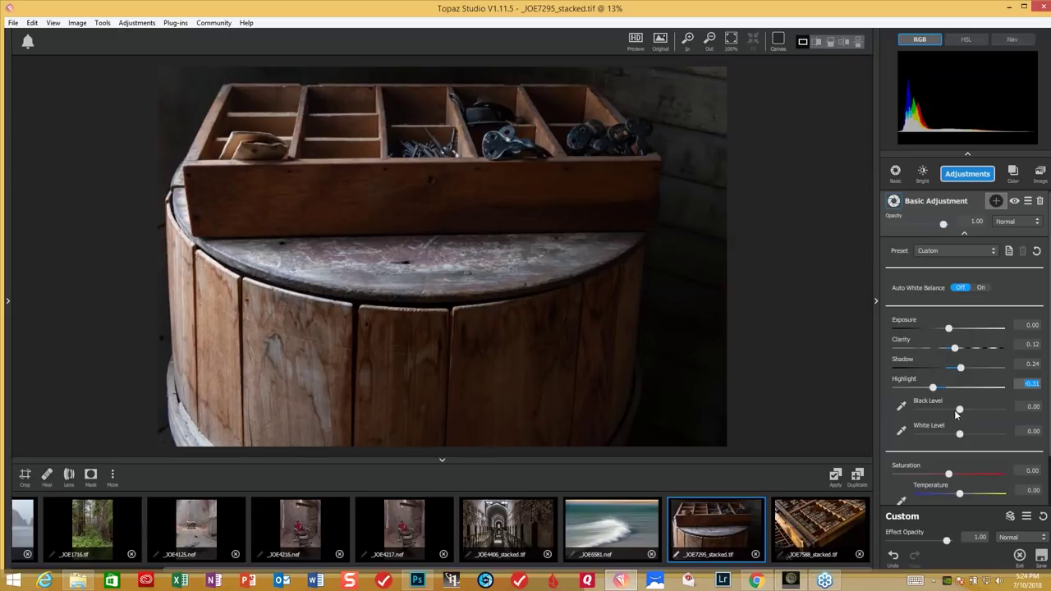
# Set the Basic Adjustment's Black Level to -0.05 and lower its White Level slightly.
pyautogui.moveTo(960, 412); pyautogui.dragTo(958, 412)
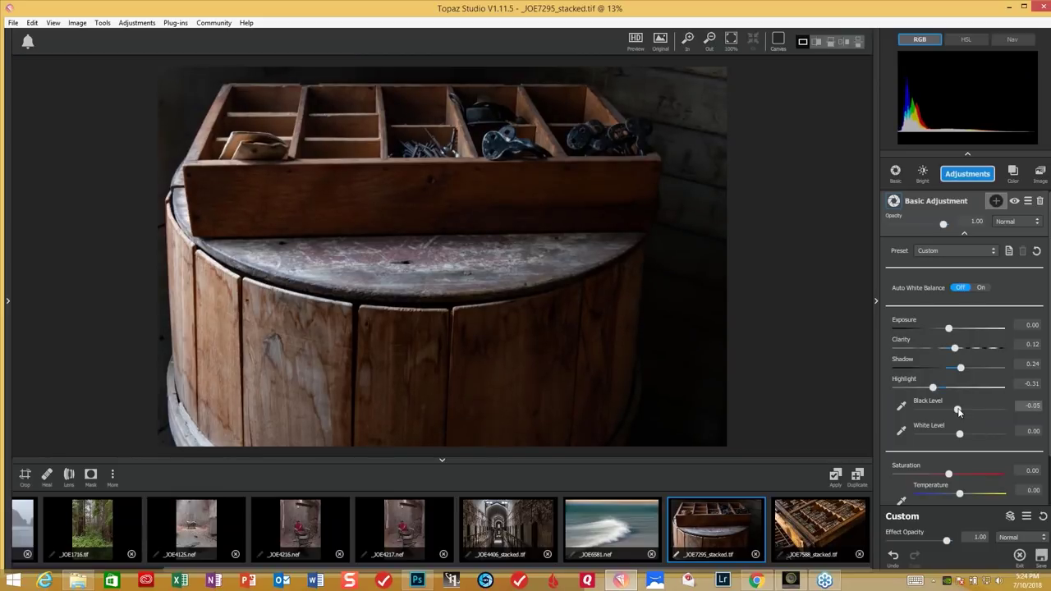
pyautogui.click(959, 412)
pyautogui.moveTo(959, 434); pyautogui.dragTo(949, 437)
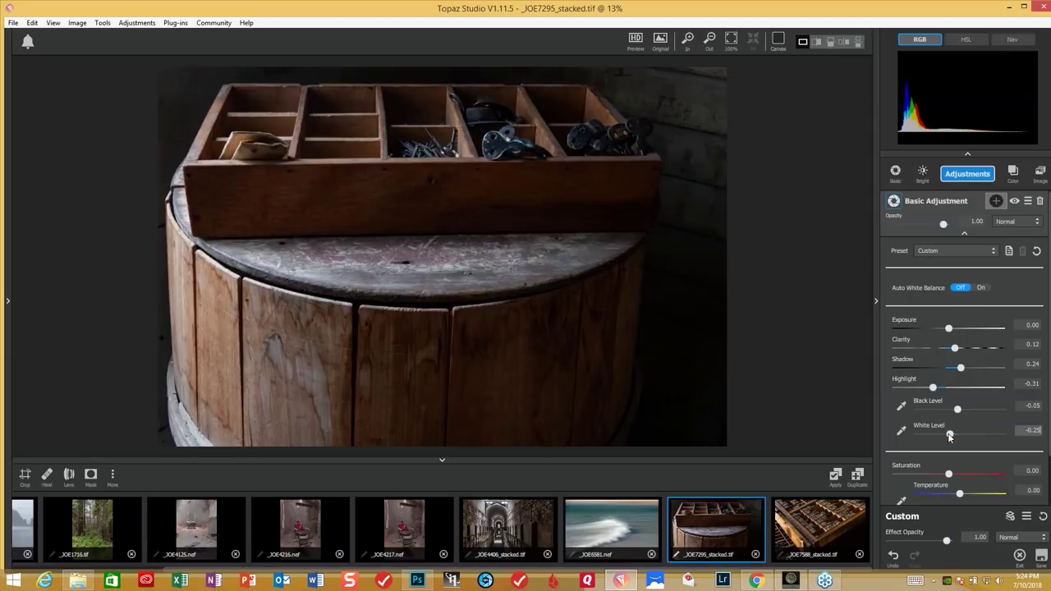
pyautogui.moveTo(949, 437); pyautogui.dragTo(952, 435)
# Collapse the Basic Adjustment and add a Precision Contrast adjustment to the barrel photo.
pyautogui.click(995, 201)
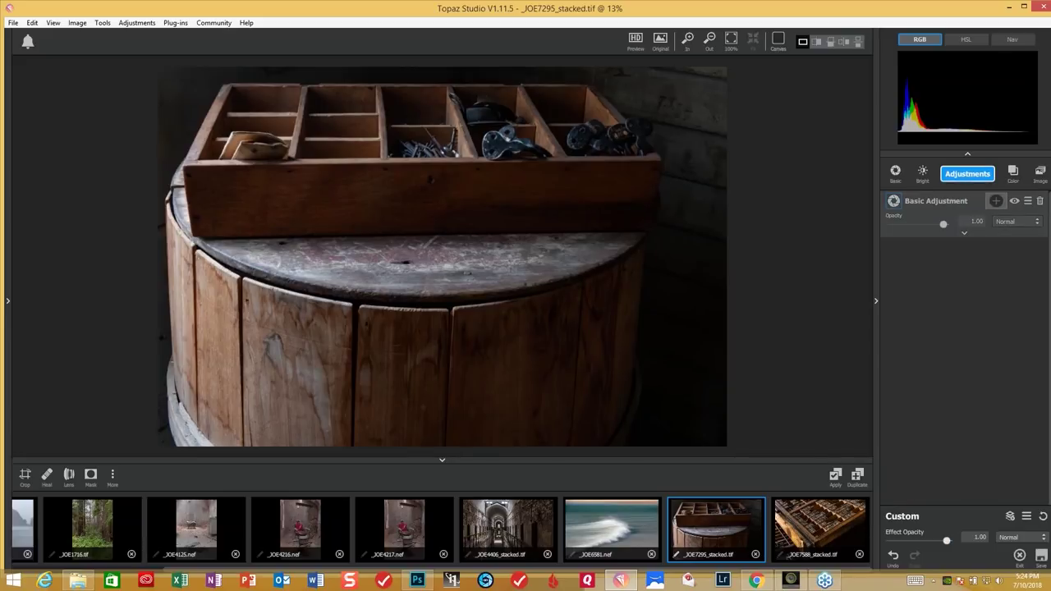
pyautogui.click(975, 172)
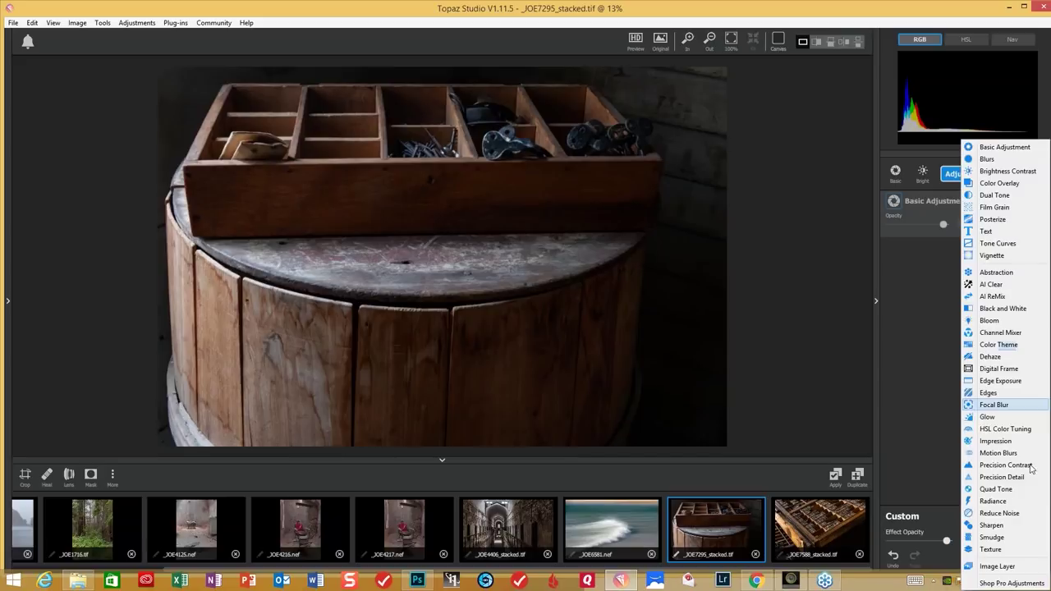
pyautogui.click(1006, 465)
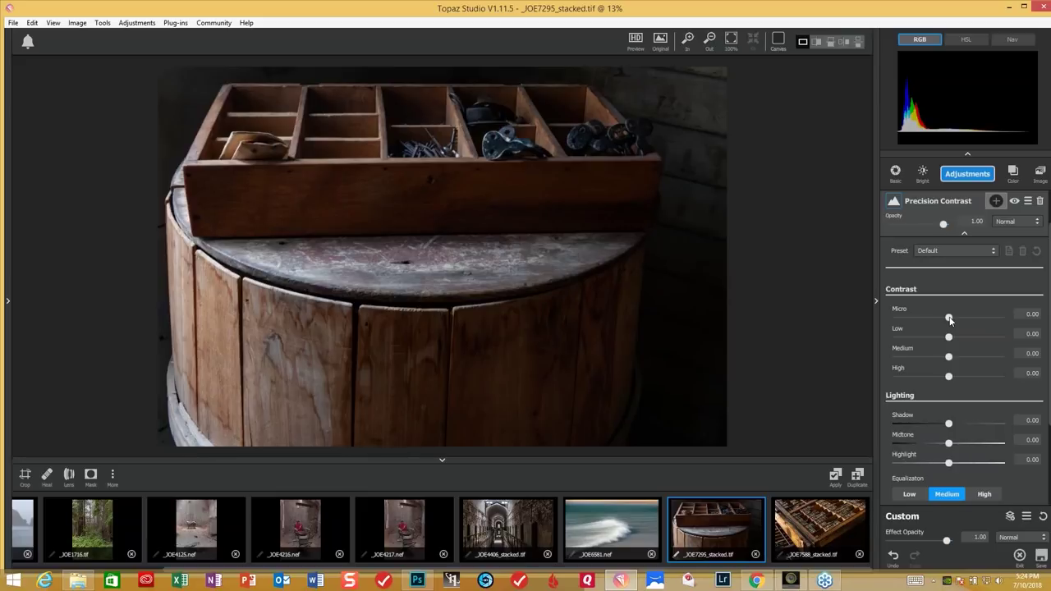
# Set the Precision Contrast's Micro contrast to 0.35 and its Low contrast to 0.17.
pyautogui.moveTo(950, 320); pyautogui.dragTo(968, 320)
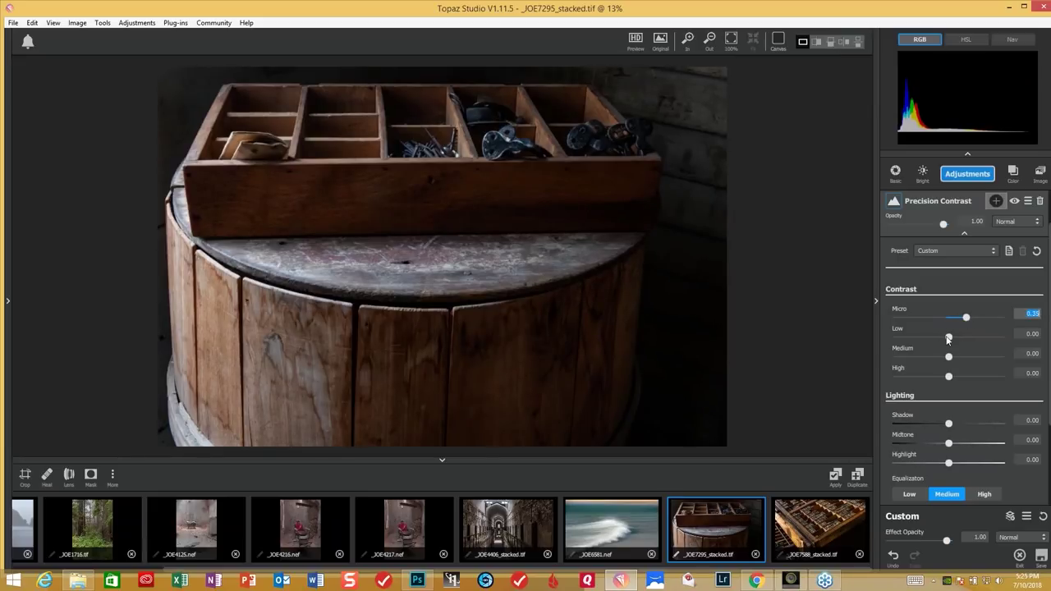
pyautogui.moveTo(950, 339); pyautogui.dragTo(954, 339)
pyautogui.moveTo(954, 339); pyautogui.dragTo(956, 335)
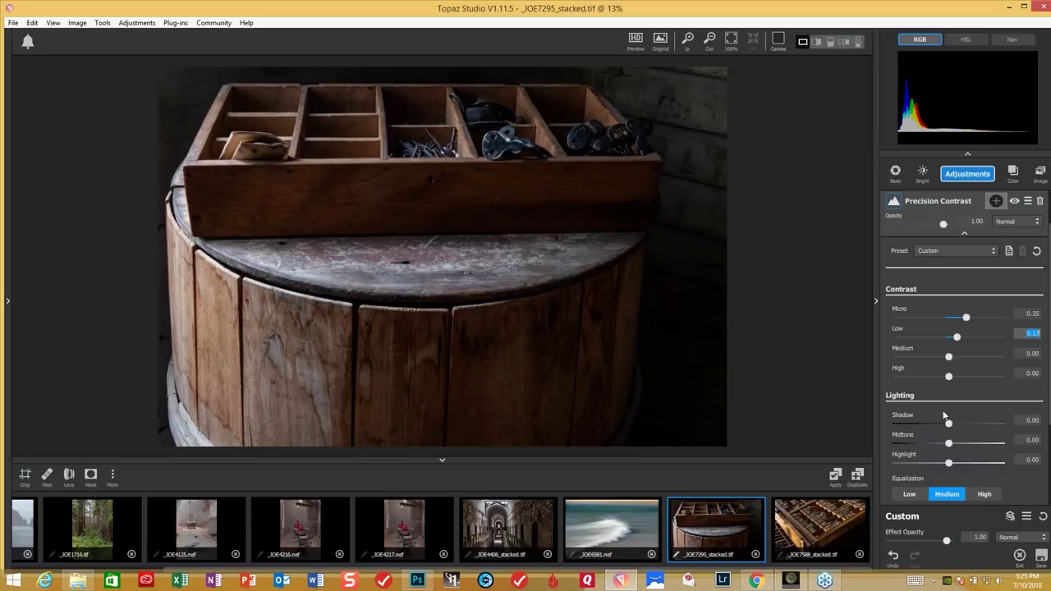
# Set the Precision Contrast's Highlight lighting to -0.19 and its Midtone lighting to 0.13.
pyautogui.moveTo(950, 467); pyautogui.dragTo(940, 467)
pyautogui.click(950, 444)
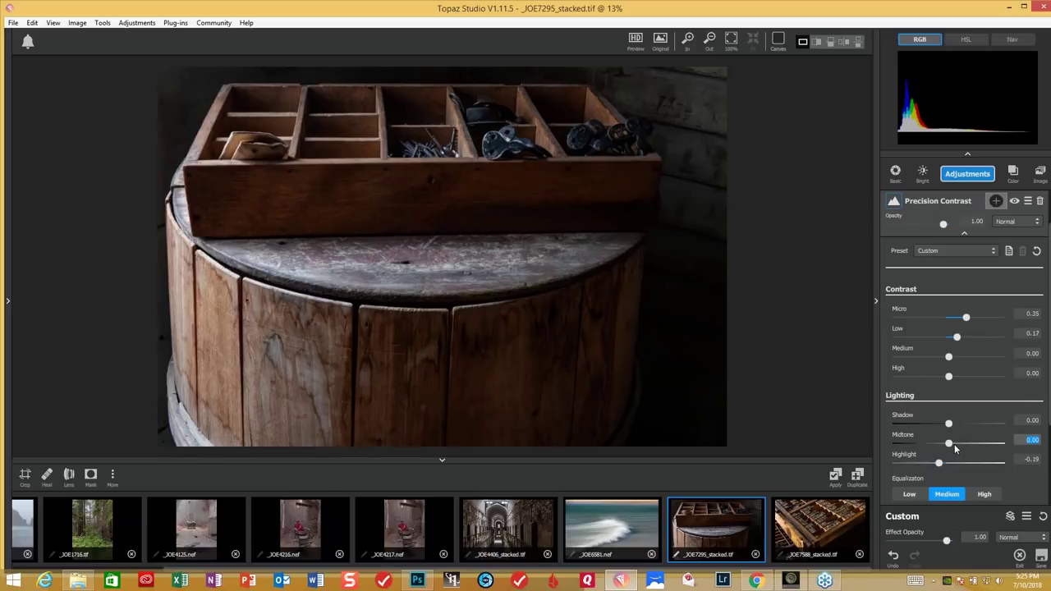
pyautogui.moveTo(954, 443); pyautogui.dragTo(955, 445)
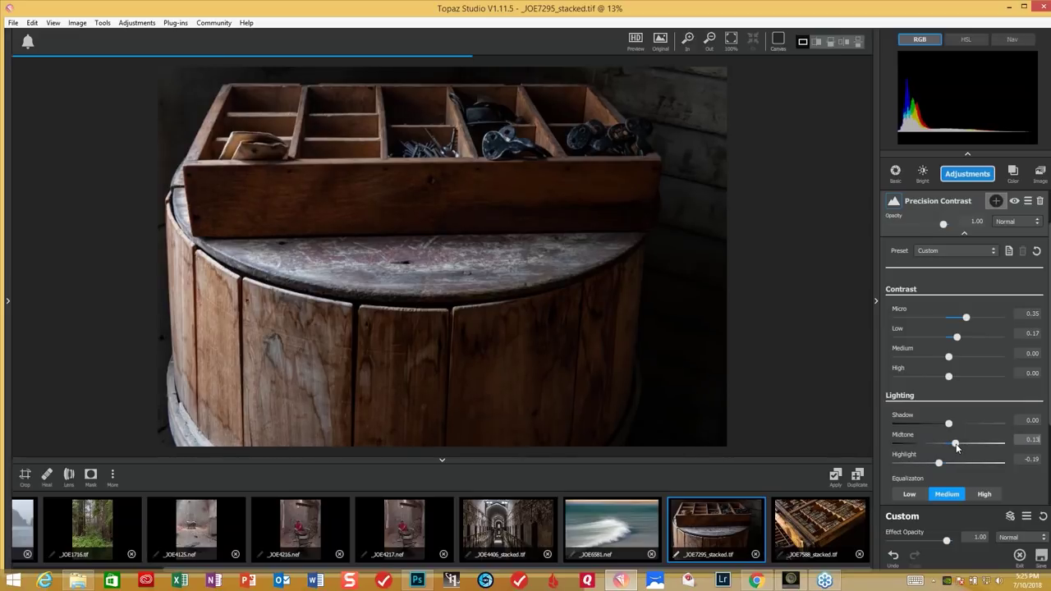
pyautogui.click(955, 445)
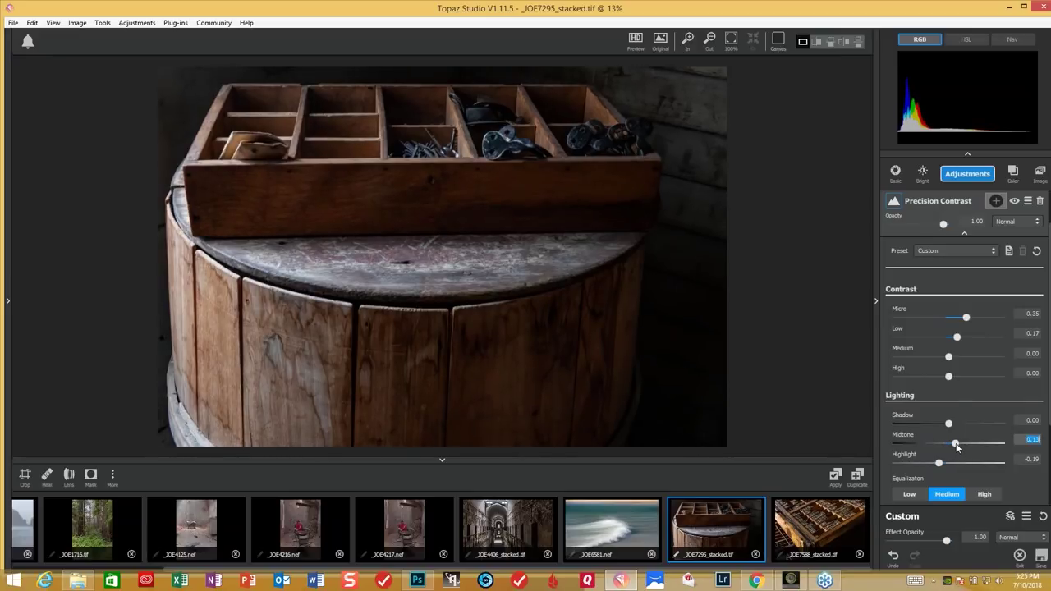
# Set the Precision Contrast's Medium and High contrast to -0.12 each and its Equalization to High.
pyautogui.click(949, 359)
pyautogui.moveTo(943, 362); pyautogui.dragTo(943, 377)
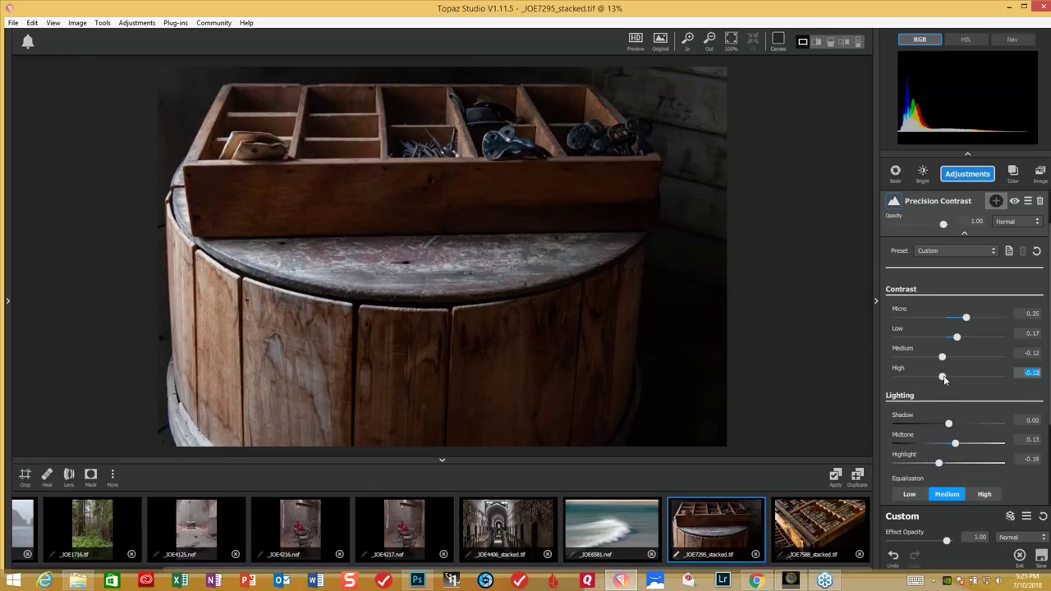
pyautogui.click(990, 494)
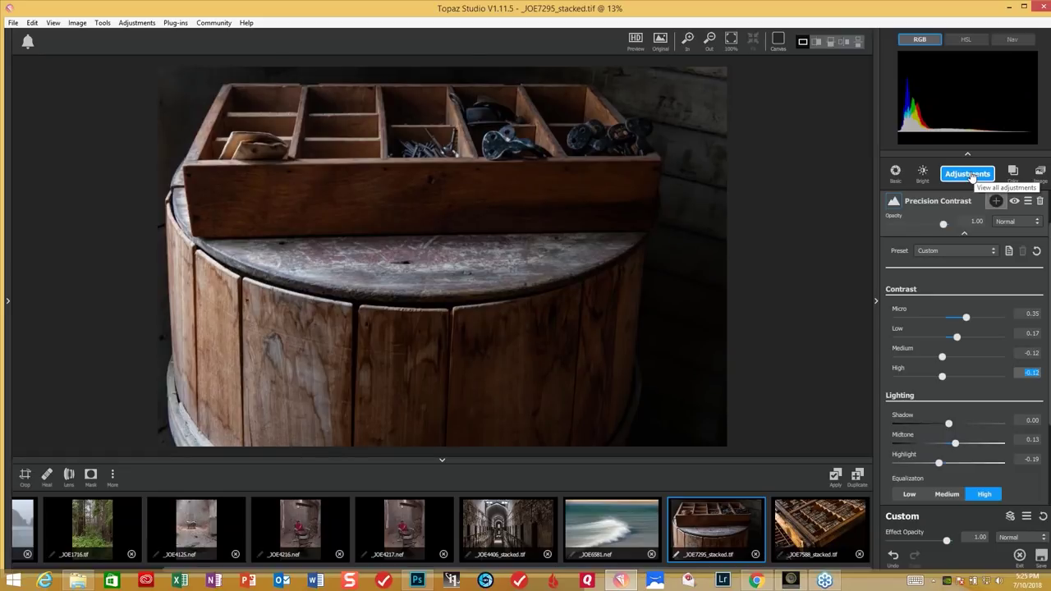
# Compare the contrast-adjusted barrel photo with its original by toggling the original view several times.
pyautogui.press('\\')
pyautogui.press('\\')
pyautogui.press('\\')
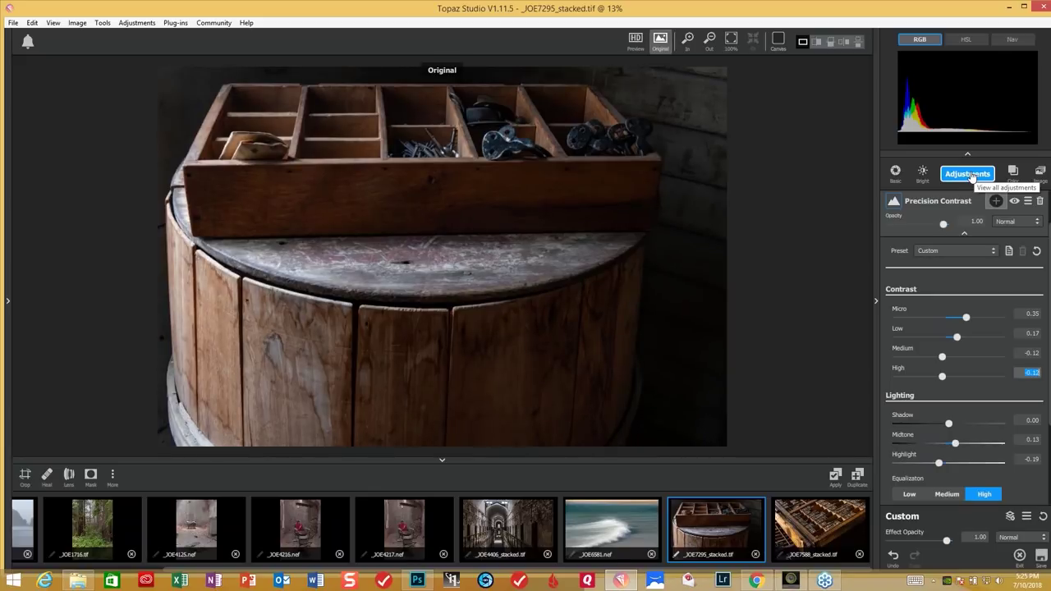
pyautogui.press('\\')
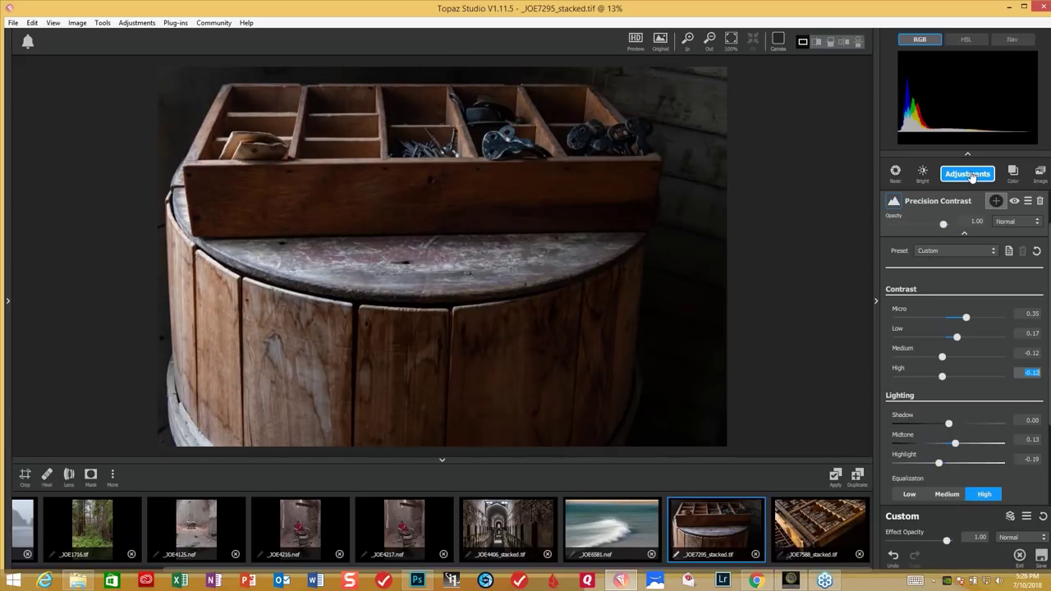
pyautogui.press('\\')
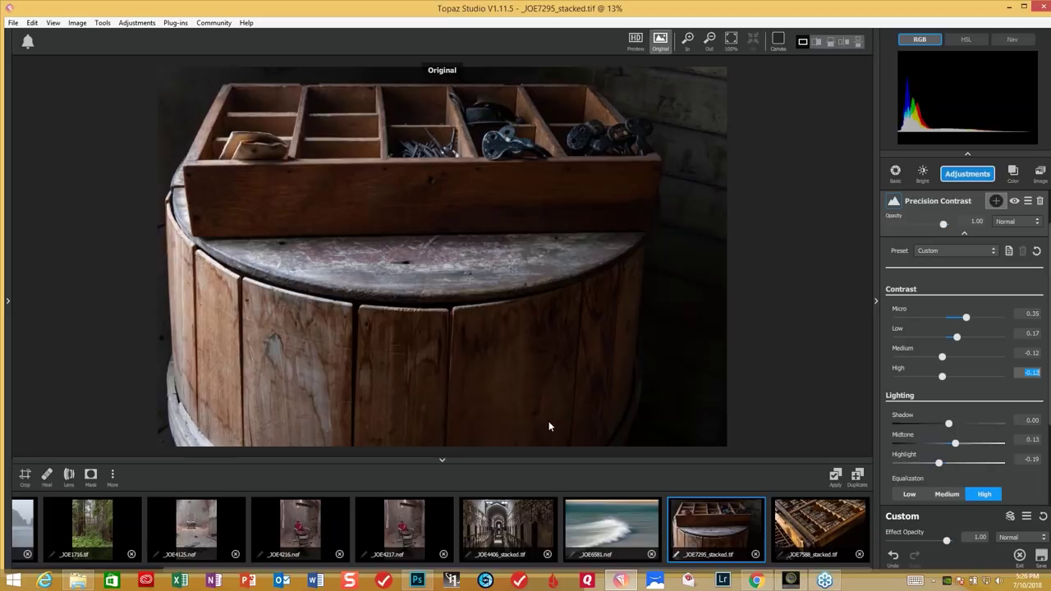
pyautogui.press('\\')
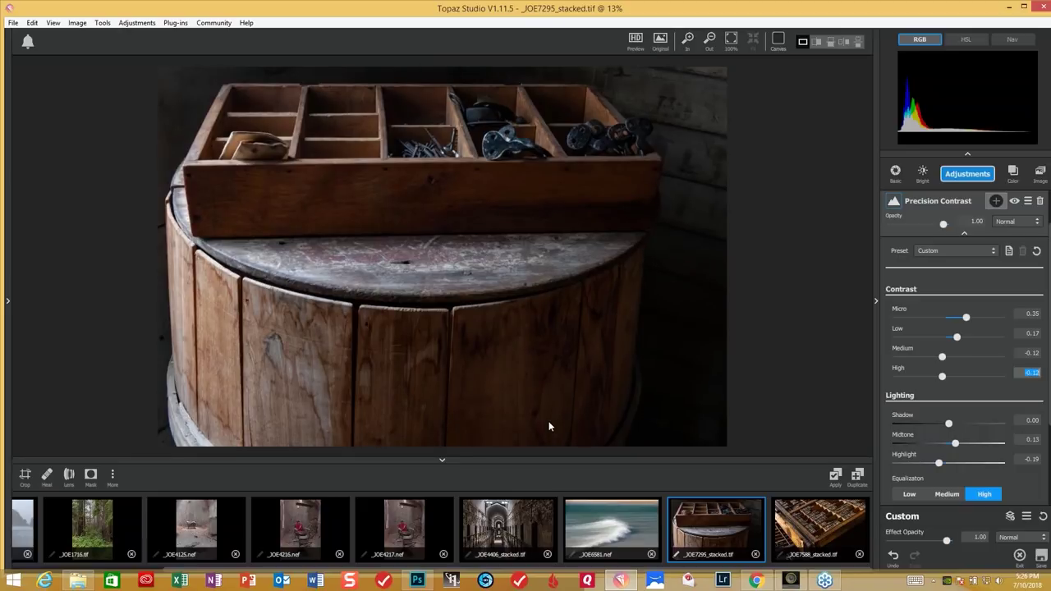
# Collapse the Precision Contrast adjustment and add an Edges adjustment to the barrel photo.
pyautogui.click(965, 235)
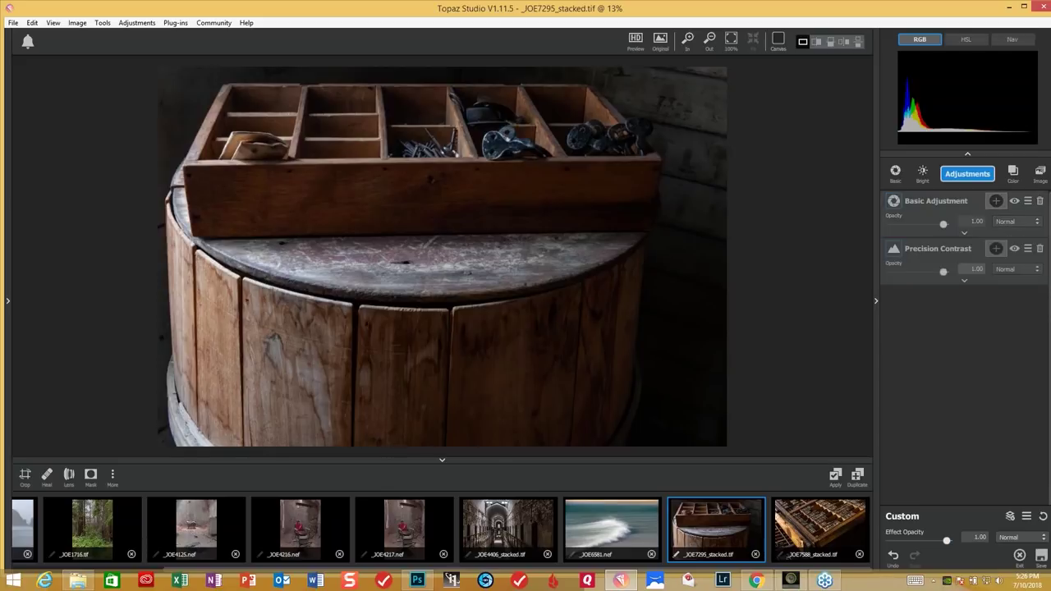
pyautogui.click(969, 182)
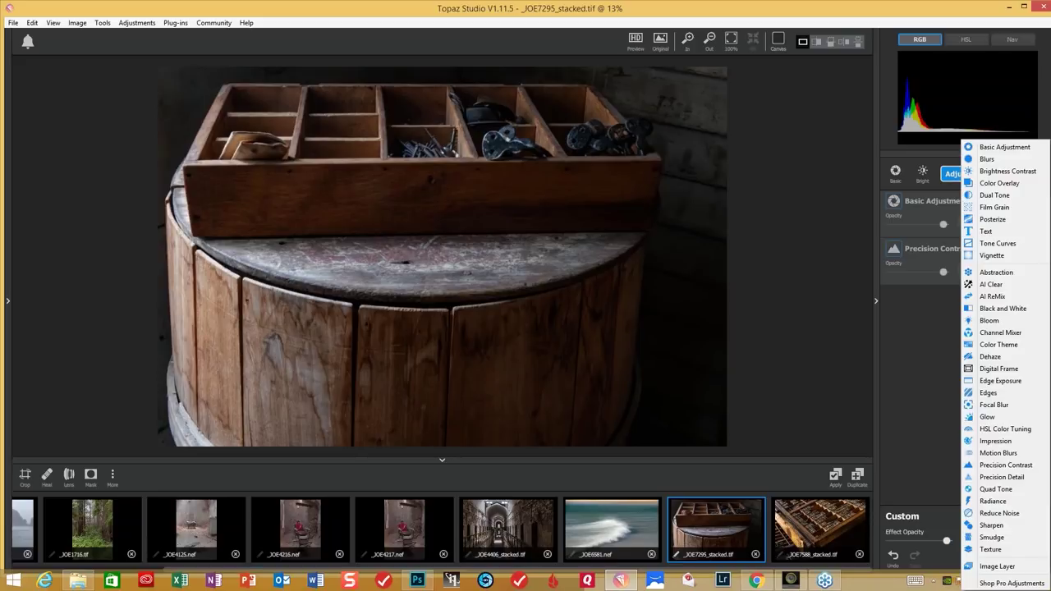
pyautogui.click(986, 394)
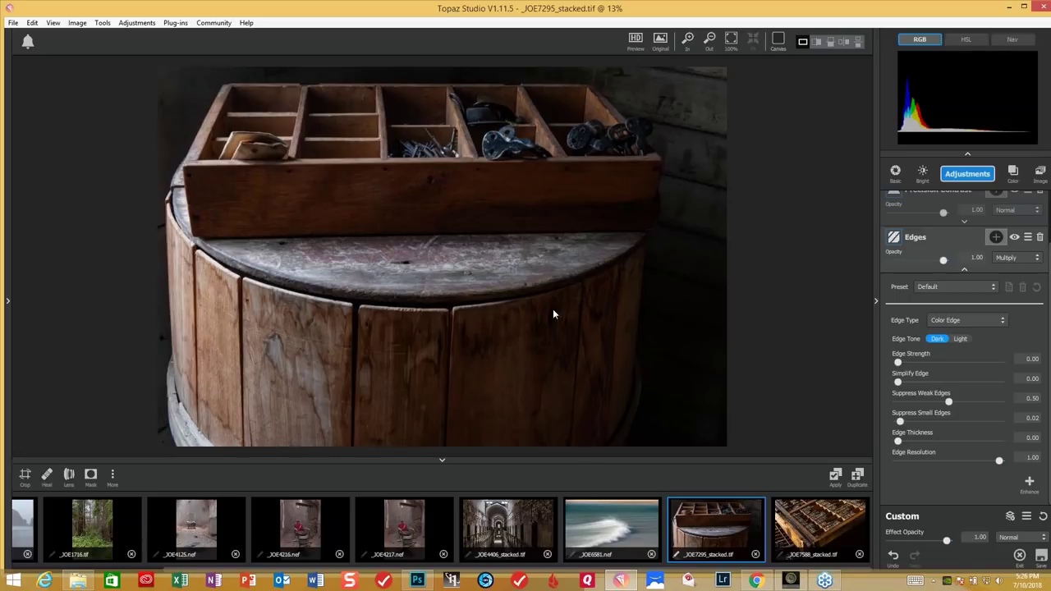
# Set the Edges adjustment's Edge Strength to 0.12 and Suppress Weak Edges to 0.39, and check the result against the original.
pyautogui.click(900, 364)
pyautogui.moveTo(901, 364); pyautogui.dragTo(909, 363)
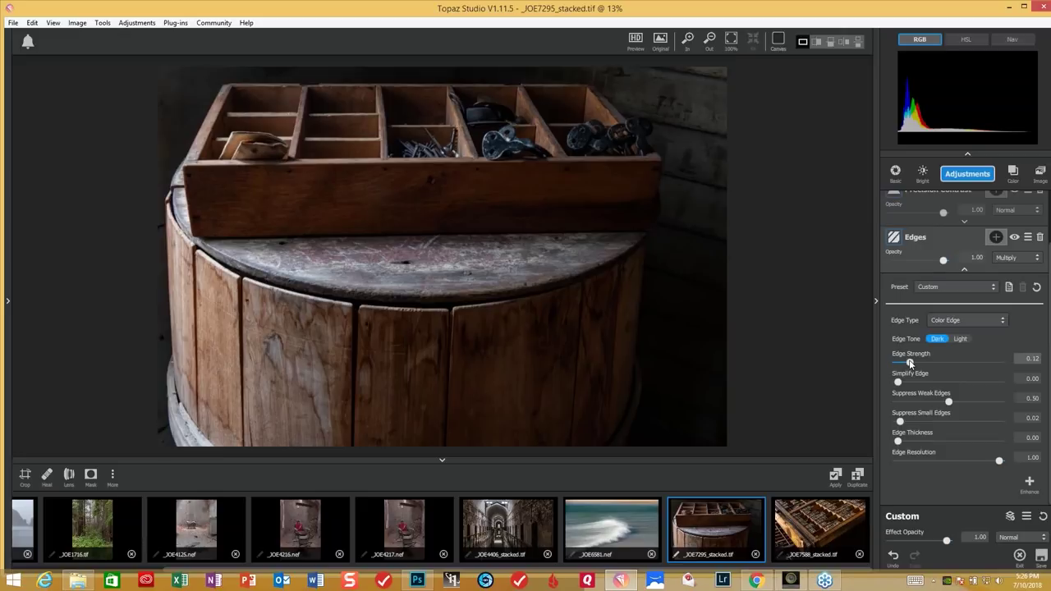
pyautogui.click(910, 364)
pyautogui.click(949, 402)
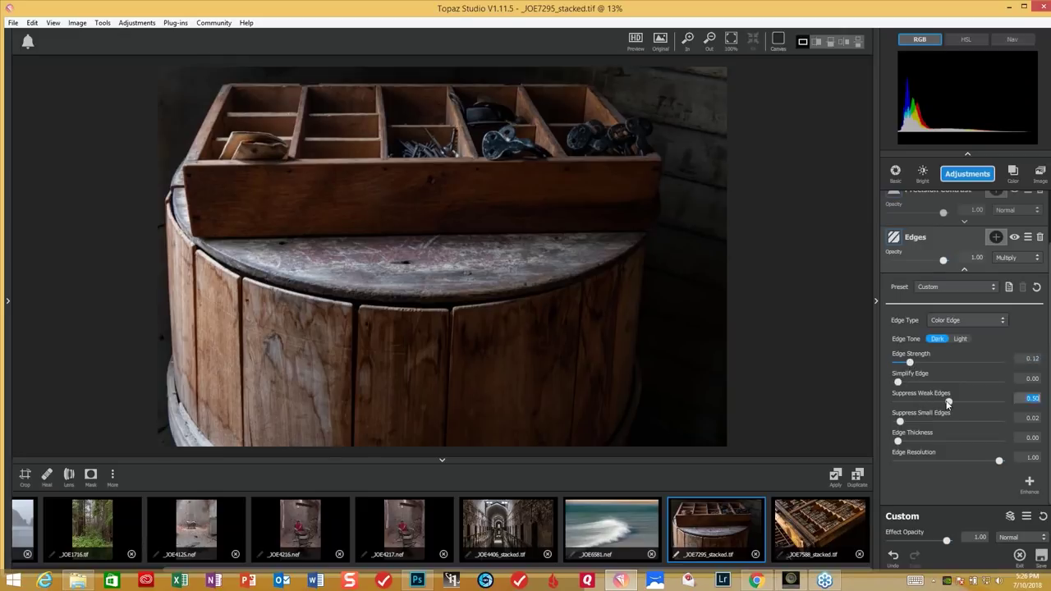
pyautogui.moveTo(942, 402); pyautogui.dragTo(936, 402)
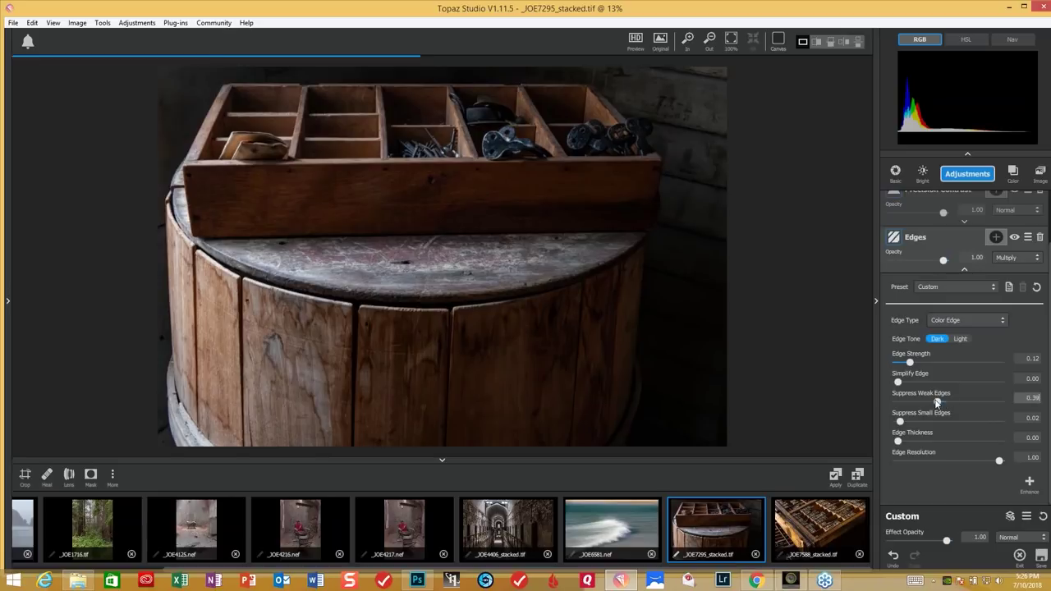
pyautogui.click(610, 318)
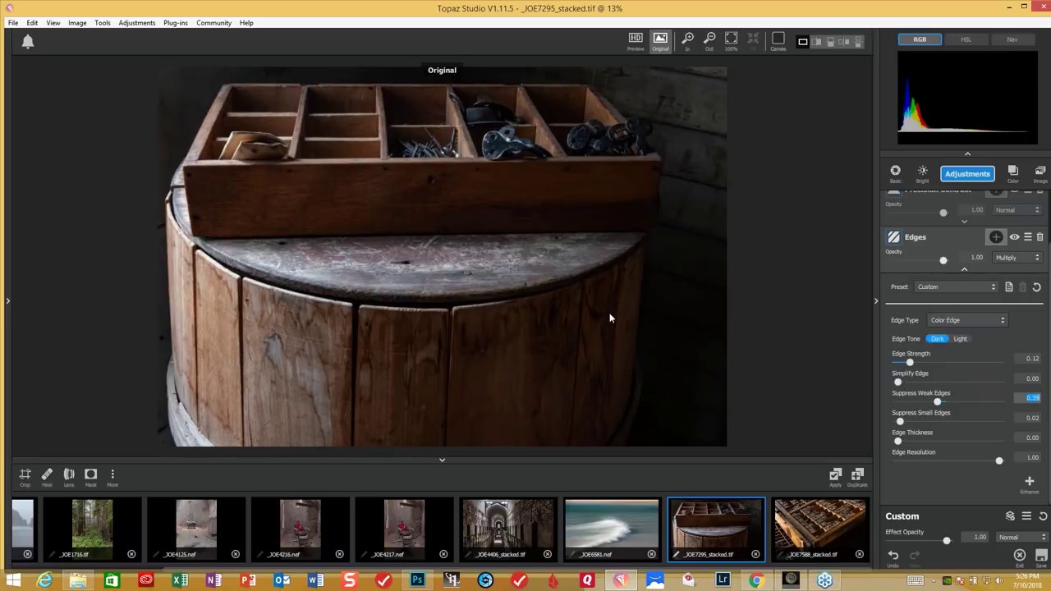
pyautogui.click(610, 318)
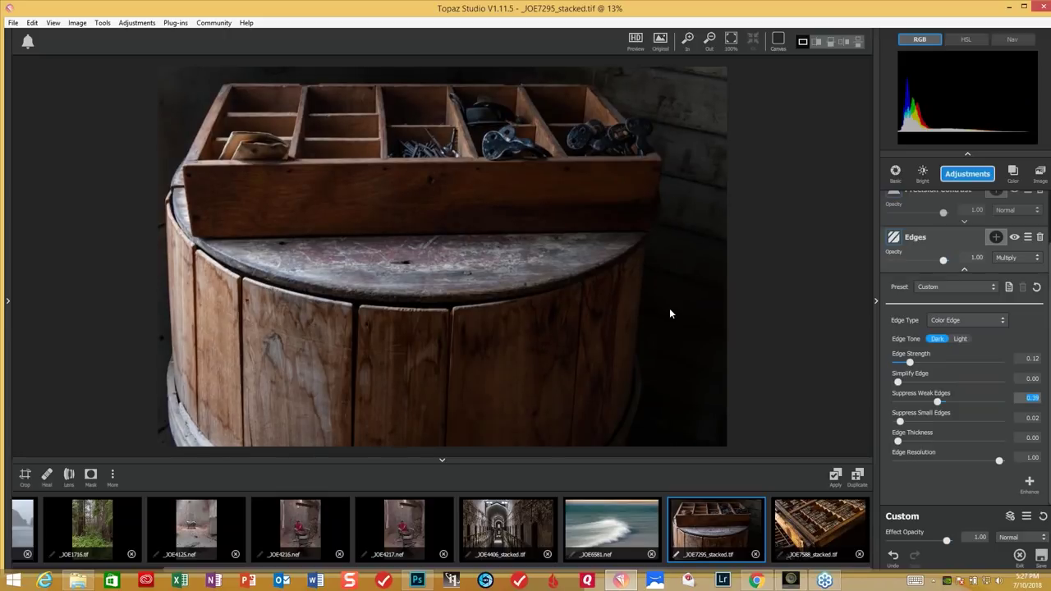
# Collapse the Edges adjustment and add an HSL Color Tuning adjustment to the barrel photo.
pyautogui.click(964, 272)
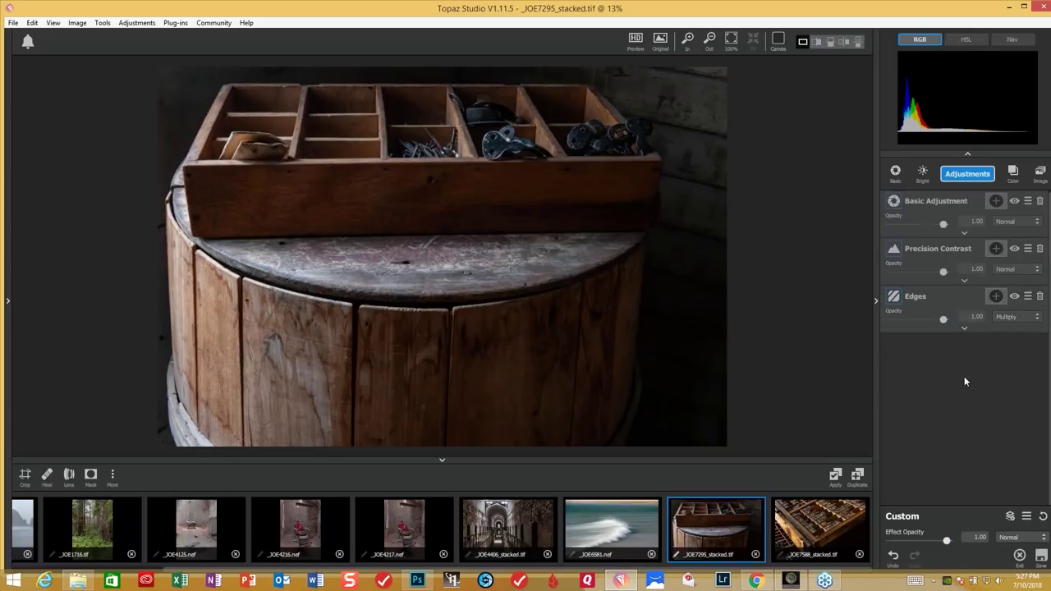
pyautogui.click(971, 175)
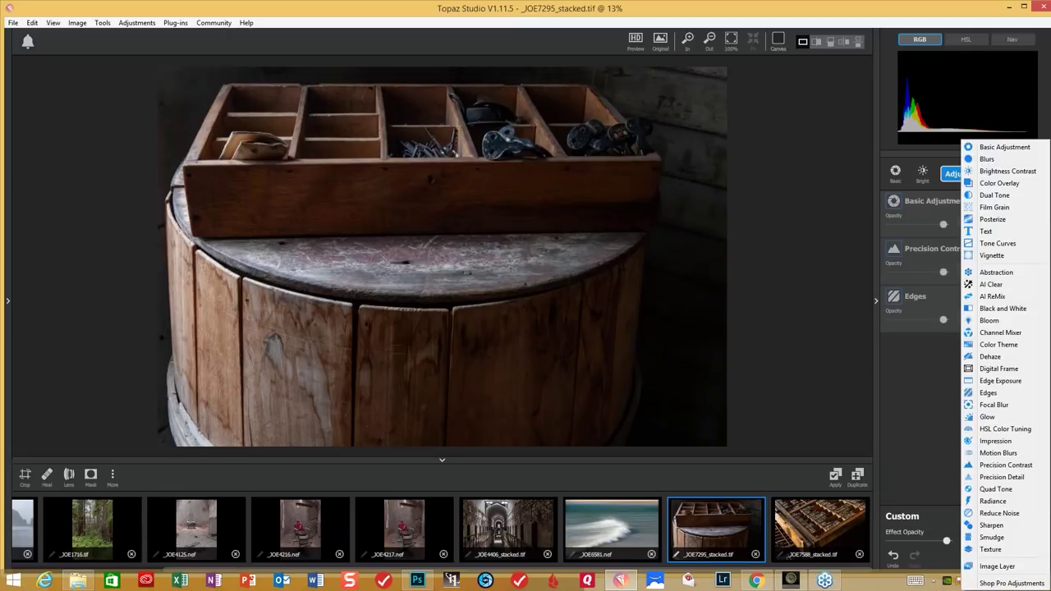
pyautogui.click(1010, 429)
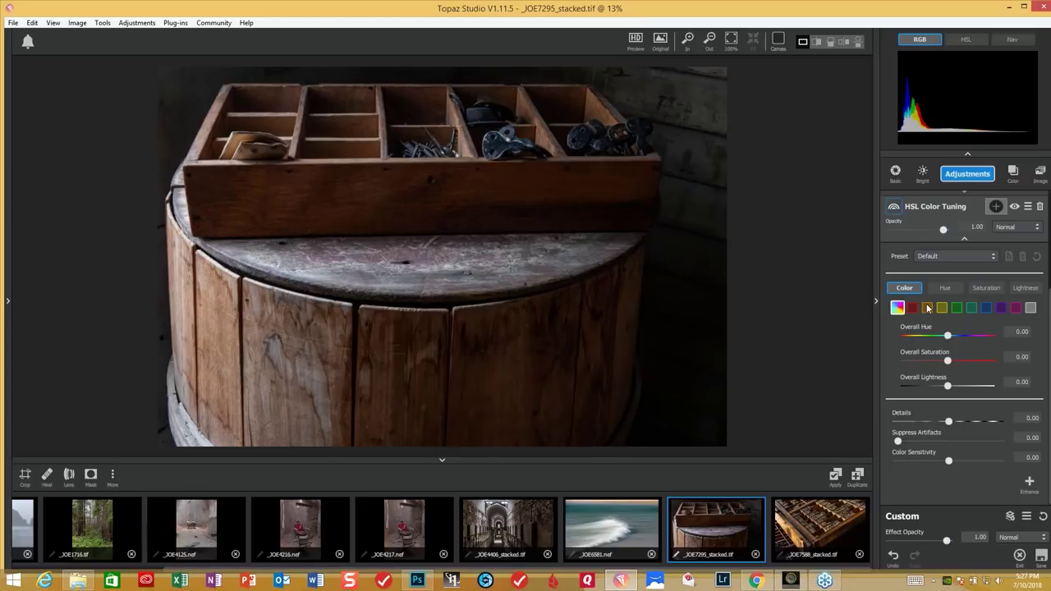
# In HSL Color Tuning, set the Yellow Saturation to -0.25 and raise the Yellow Lightness.
pyautogui.click(927, 308)
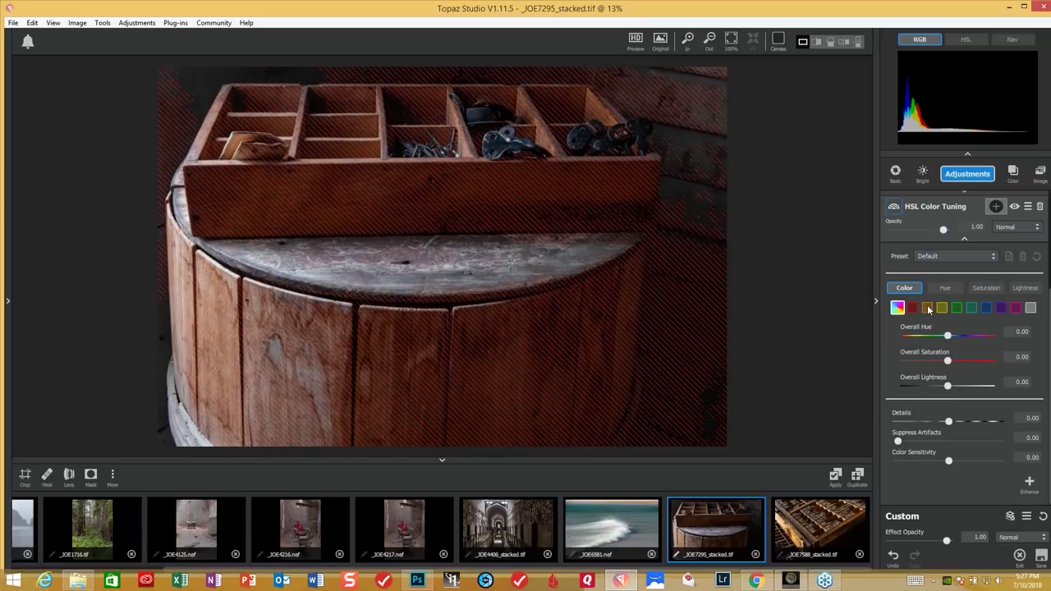
pyautogui.click(928, 308)
pyautogui.click(942, 308)
pyautogui.click(946, 361)
pyautogui.moveTo(945, 362); pyautogui.dragTo(958, 387)
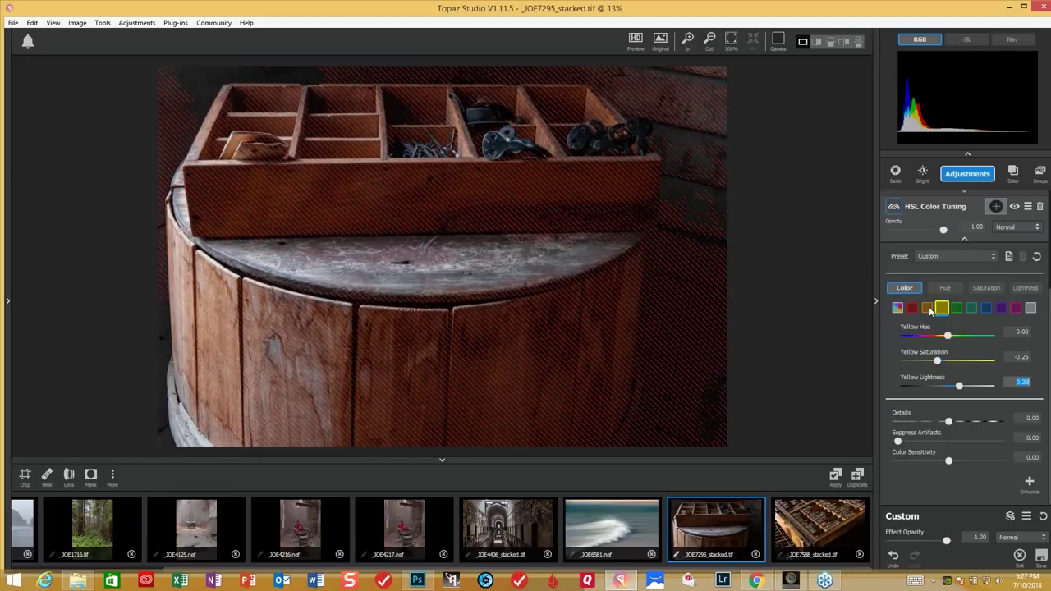
# In HSL Color Tuning, set the Orange Saturation to -0.20 and adjust the Orange Lightness slightly.
pyautogui.click(928, 309)
pyautogui.click(948, 362)
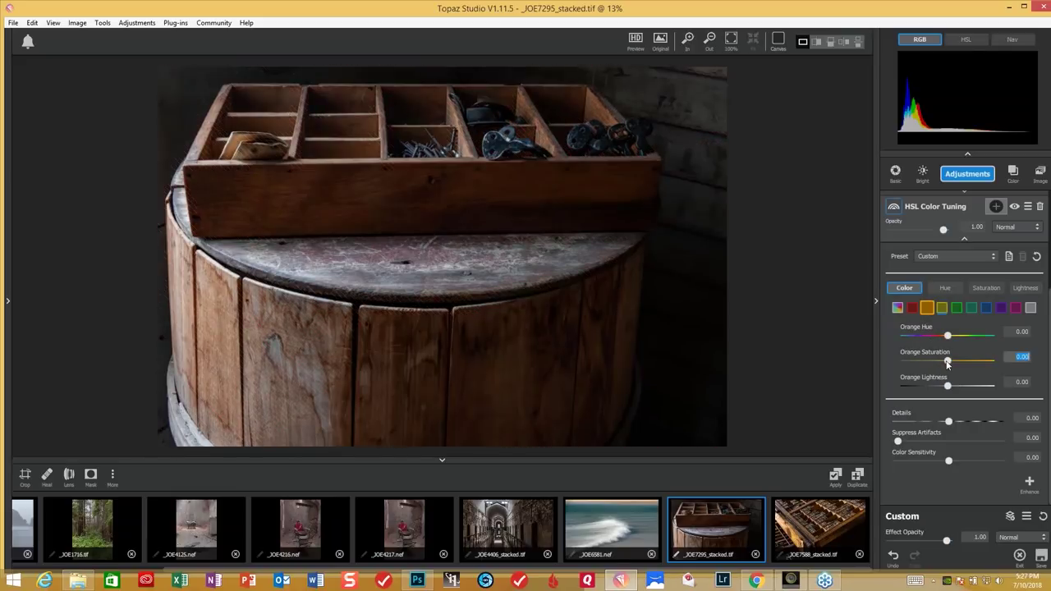
pyautogui.moveTo(943, 359); pyautogui.dragTo(953, 384)
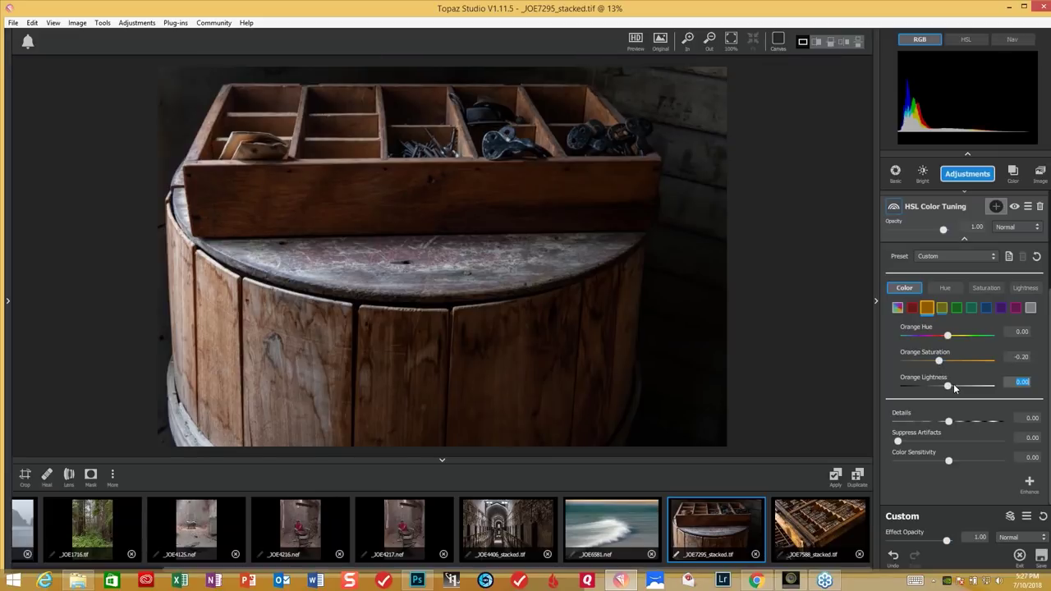
# In HSL Color Tuning, set the Red Saturation to -0.17 and the Red Lightness to -0.19.
pyautogui.click(912, 310)
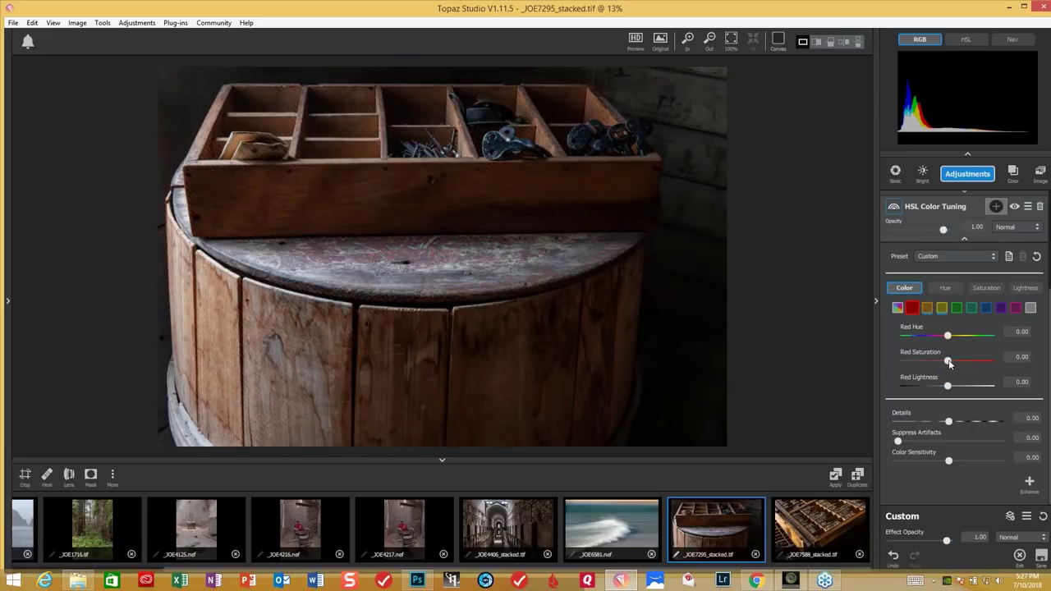
pyautogui.moveTo(950, 364); pyautogui.dragTo(941, 362)
pyautogui.click(949, 387)
pyautogui.moveTo(949, 386); pyautogui.dragTo(939, 386)
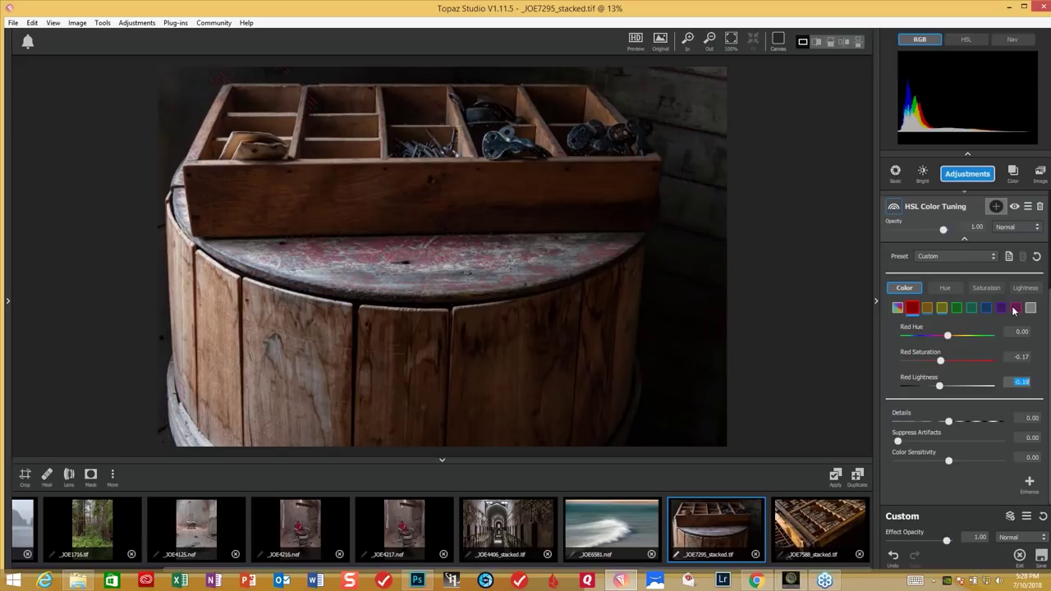
# Collapse HSL Color Tuning and add a Dehaze adjustment with Strength 0.15 and Suppress Artifacts 0.09.
pyautogui.click(965, 240)
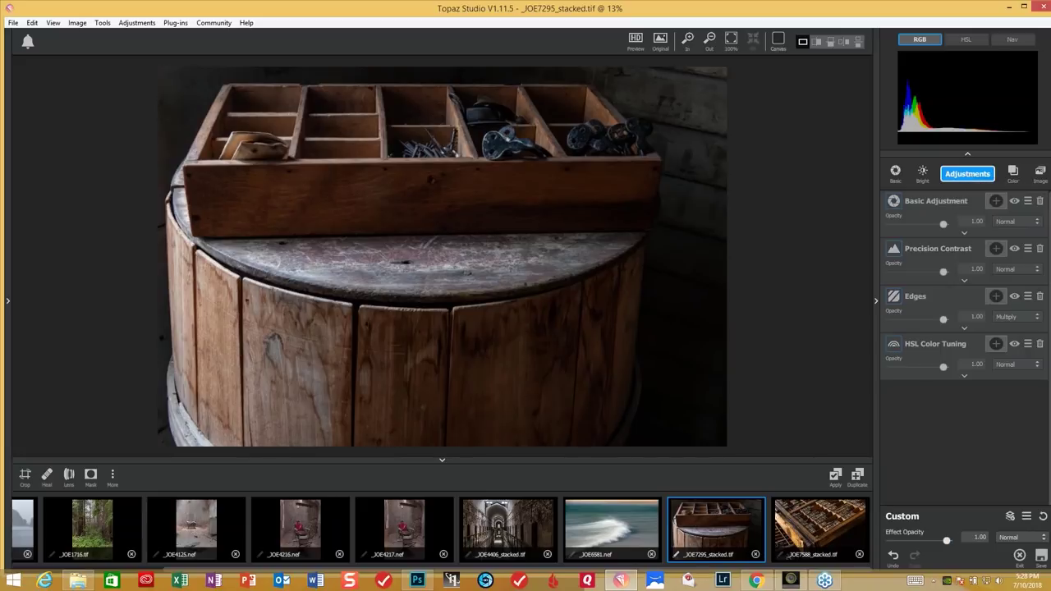
pyautogui.click(971, 177)
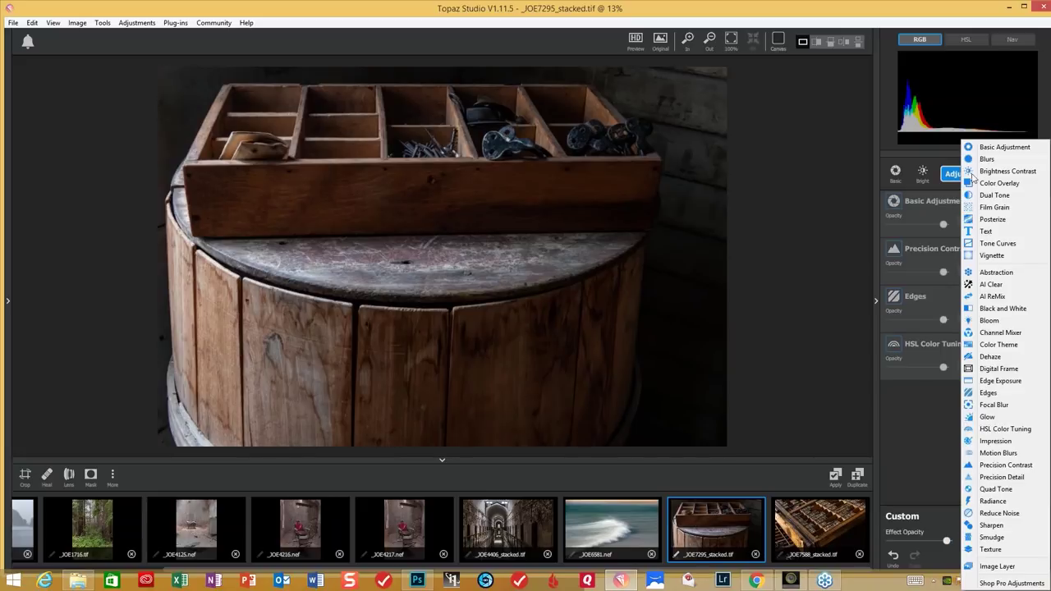
pyautogui.click(990, 357)
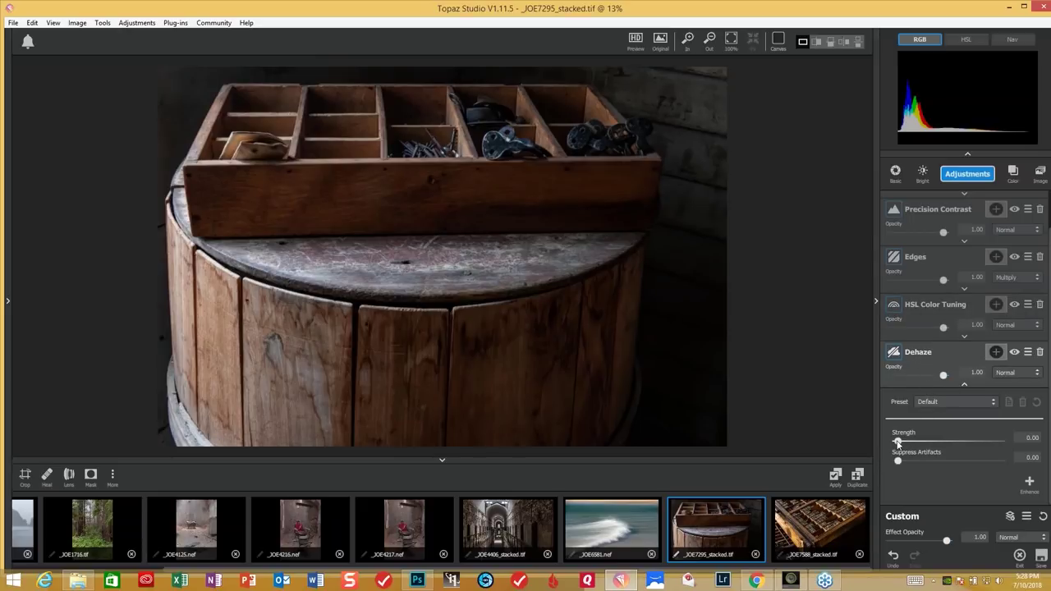
pyautogui.moveTo(897, 442); pyautogui.dragTo(909, 462)
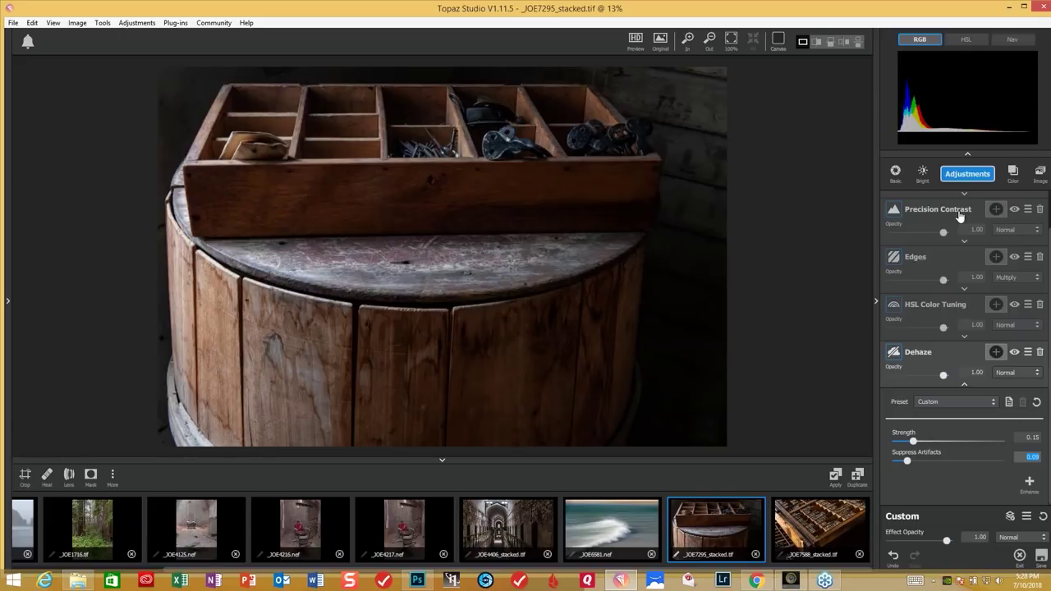
# Compare the barrel photo's full adjustment stack, including Dehaze, with the original image repeatedly.
pyautogui.press('\\')
pyautogui.press('\\')
pyautogui.press('\\')
pyautogui.press('\\')
pyautogui.press('\\')
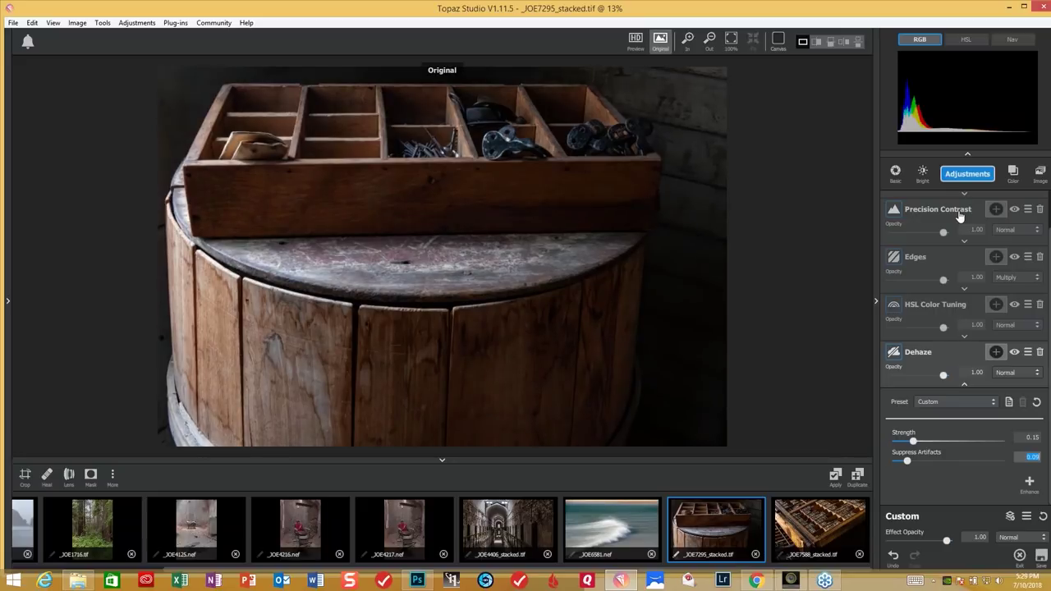
pyautogui.press('\\')
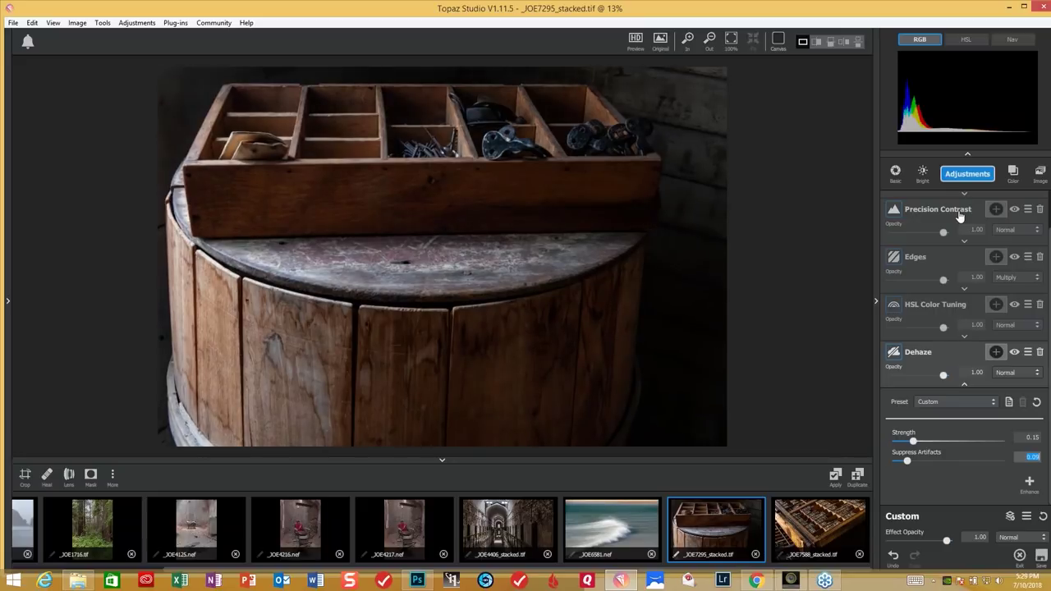
pyautogui.press('\\')
pyautogui.press('\\')
# Add a Precision Detail adjustment to the barrel photo and apply its Subtle Sharp preset.
pyautogui.click(968, 173)
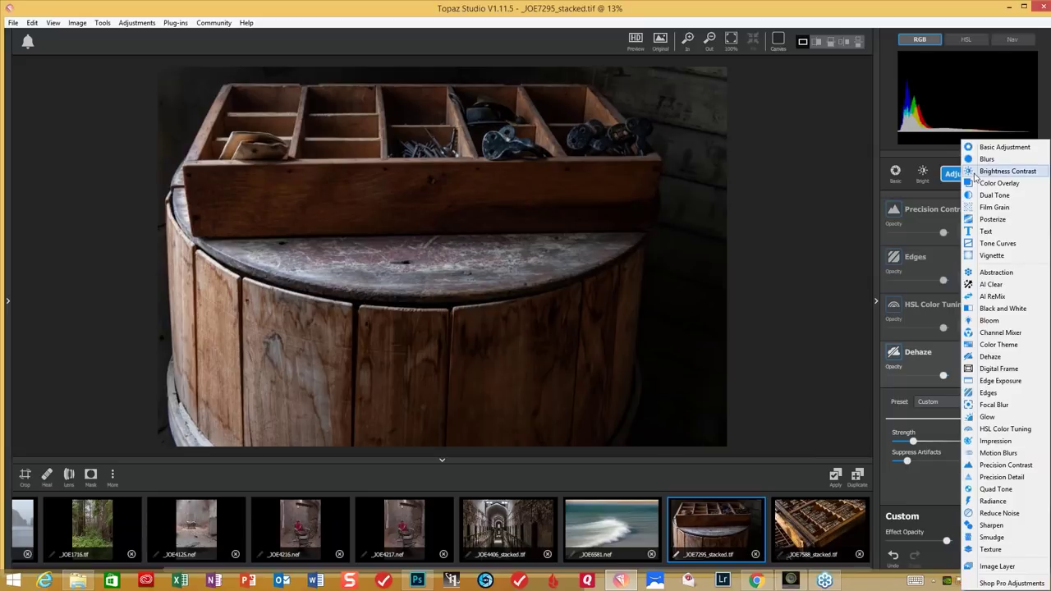
pyautogui.click(1004, 477)
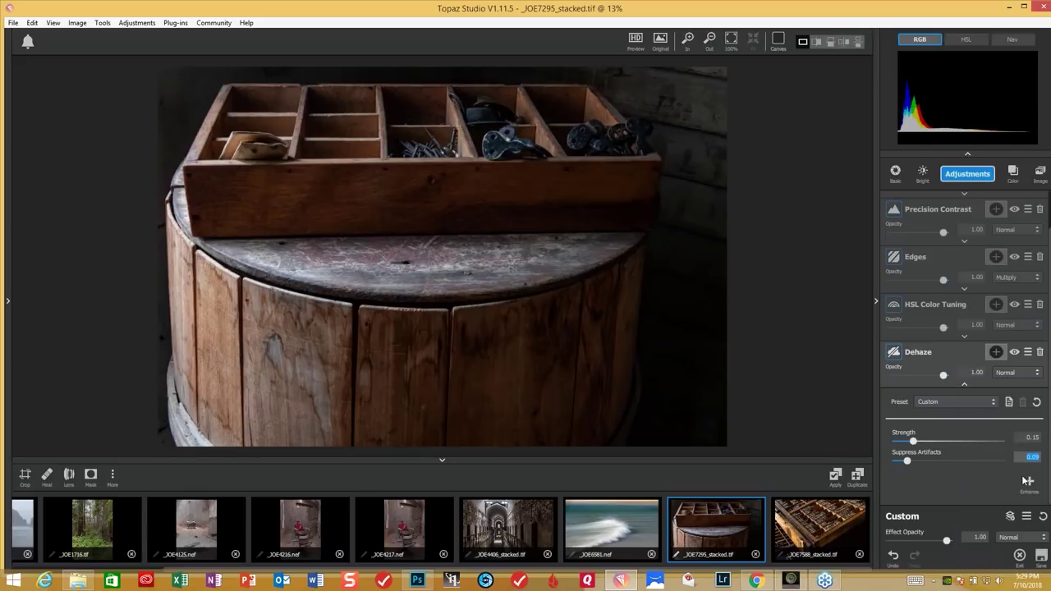
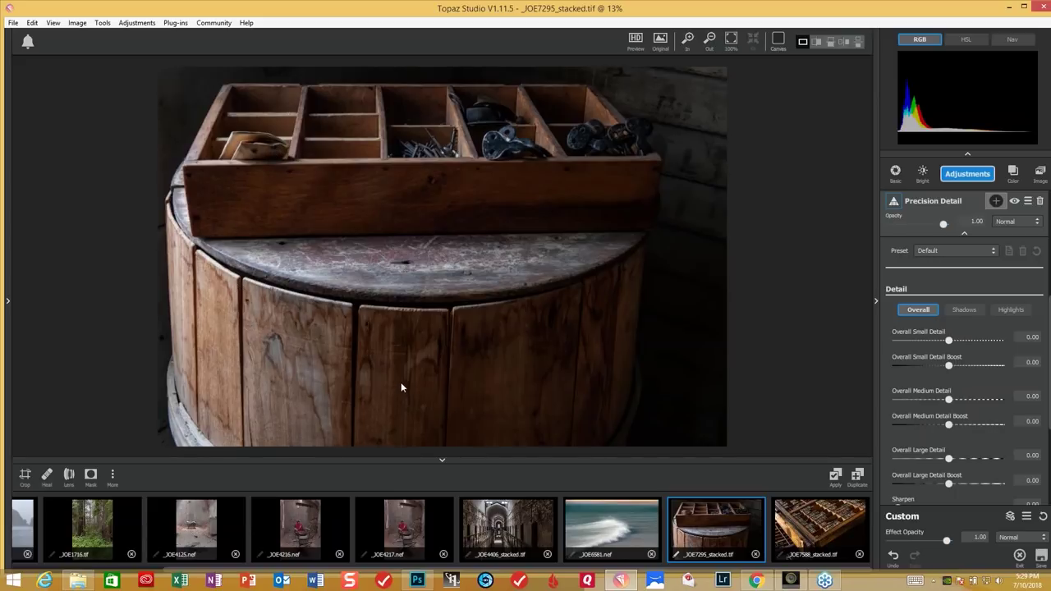
pyautogui.click(985, 253)
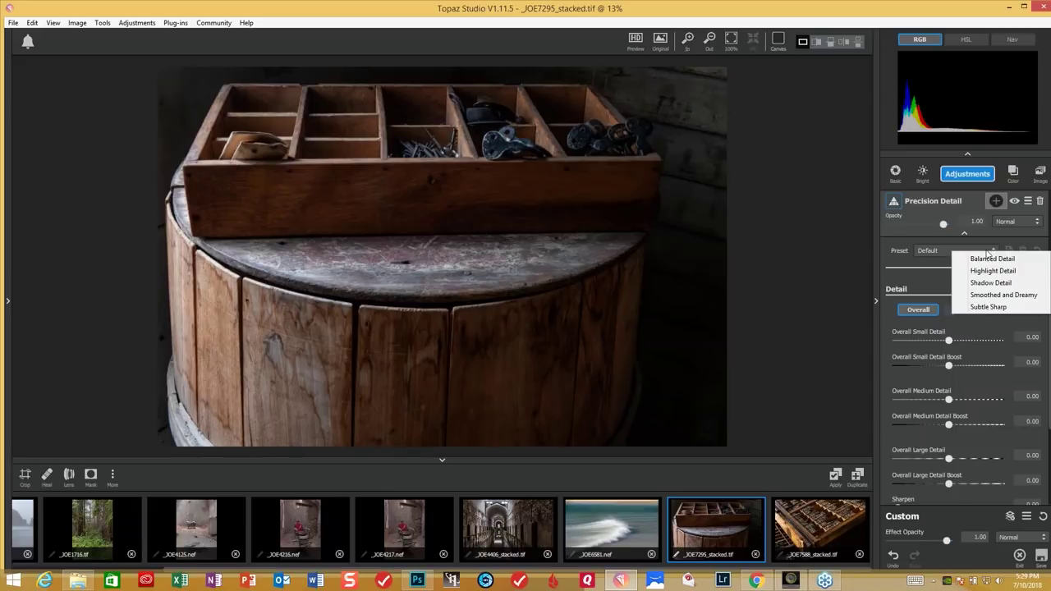
pyautogui.click(987, 308)
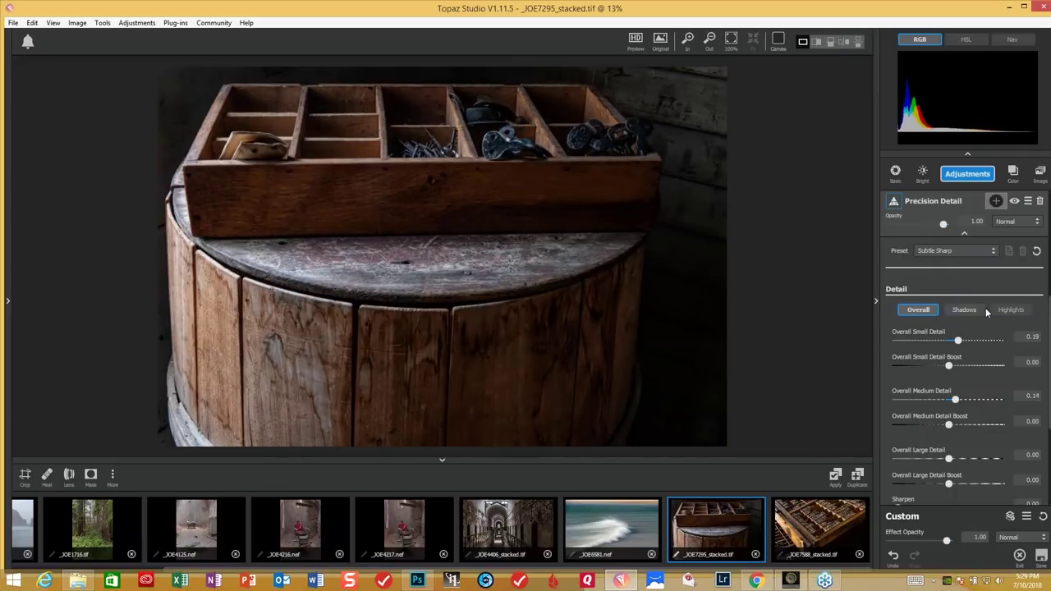
# Collapse the Precision Detail adjustment and compare the barrel photo with it disabled and enabled.
pyautogui.click(1015, 205)
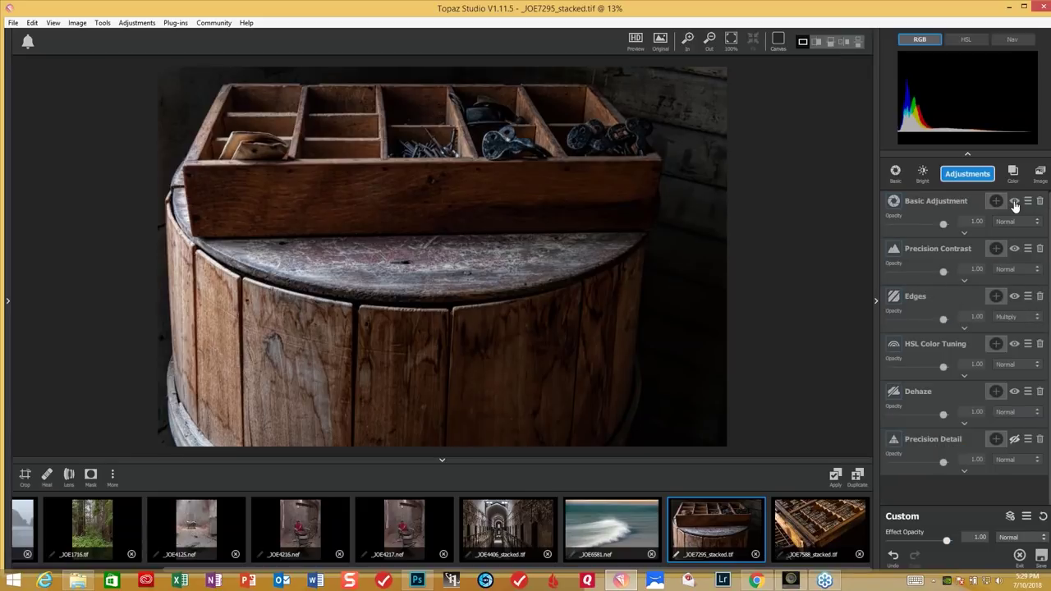
pyautogui.click(1015, 203)
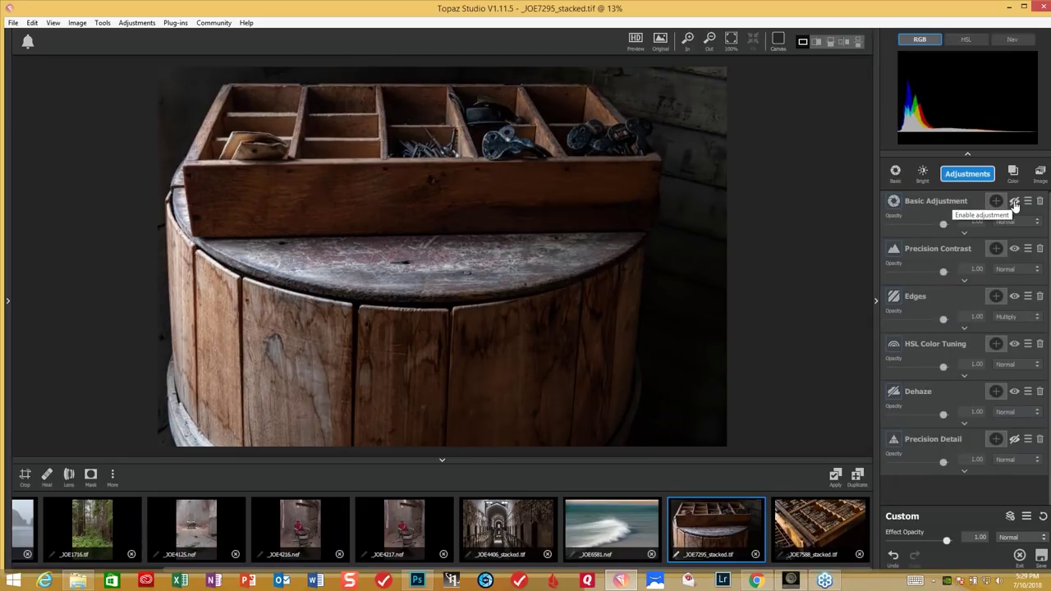
pyautogui.click(1015, 203)
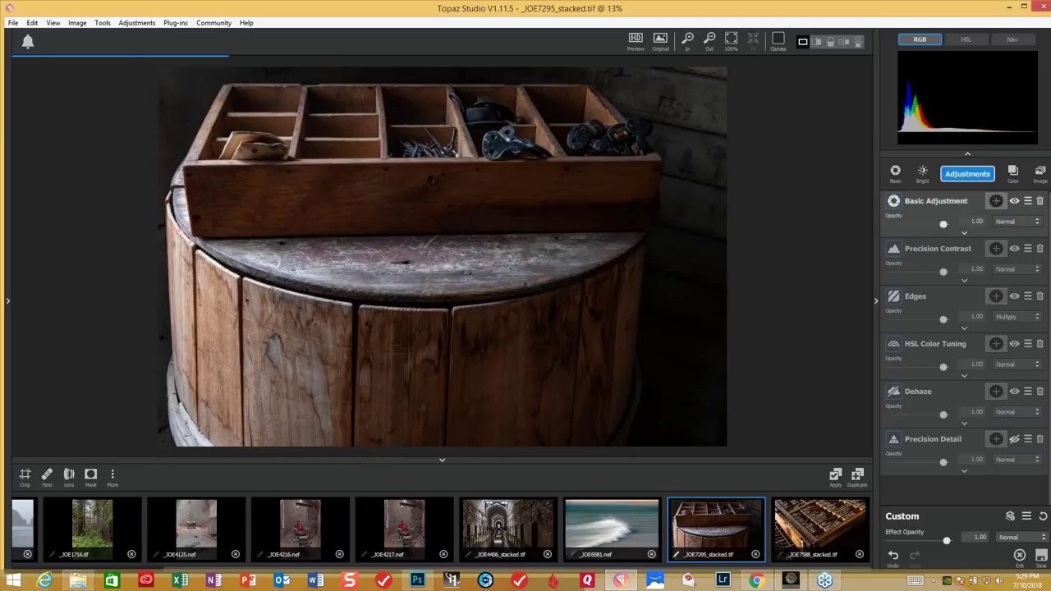
pyautogui.click(1014, 440)
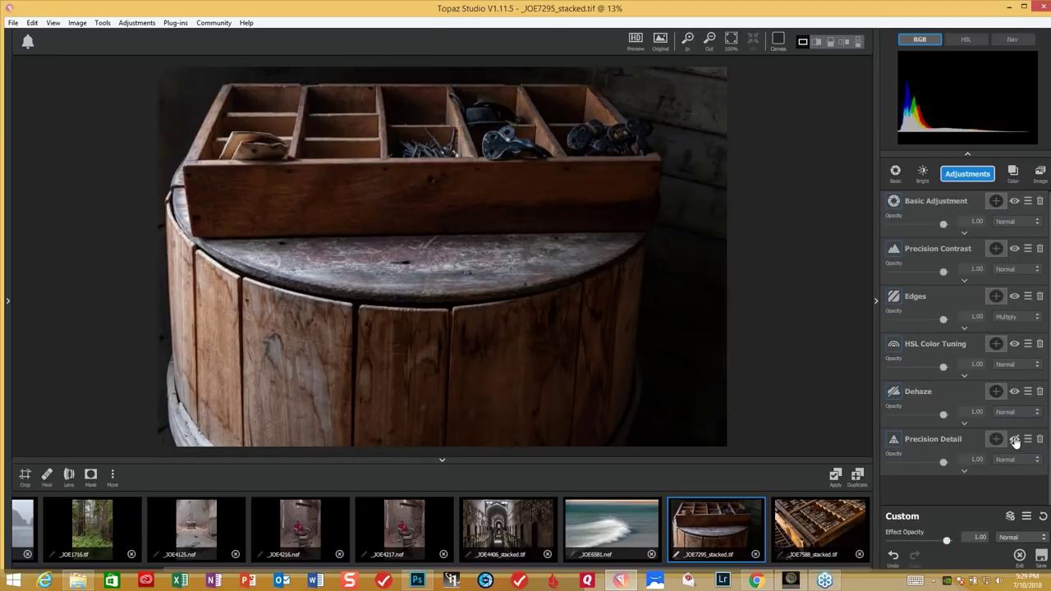
pyautogui.click(1015, 440)
pyautogui.click(1015, 440)
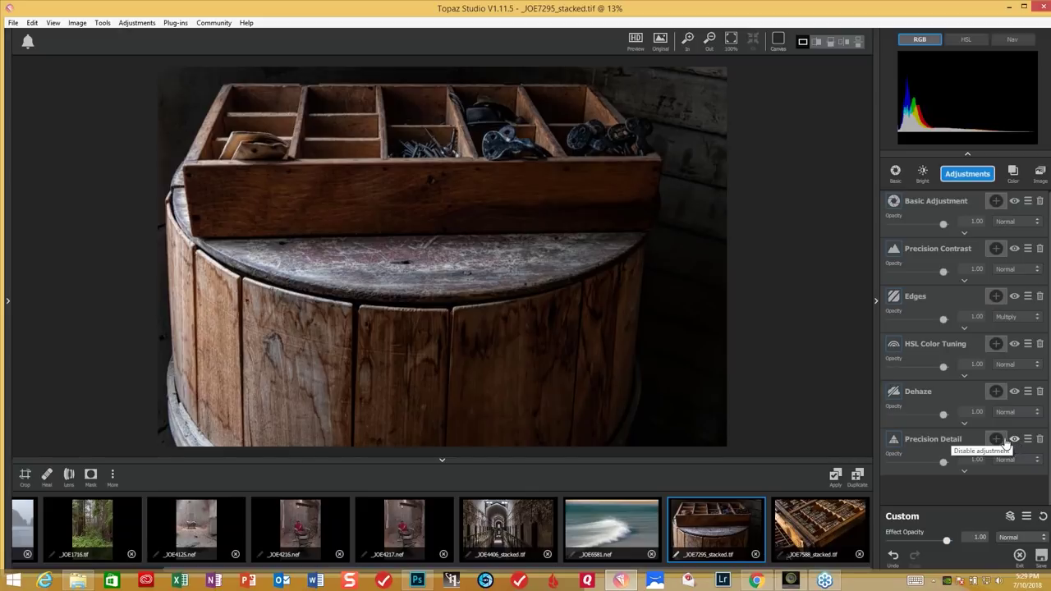
# Compare the barrel photo's adjustment stack, including Precision Detail, with the original image.
pyautogui.click(667, 279)
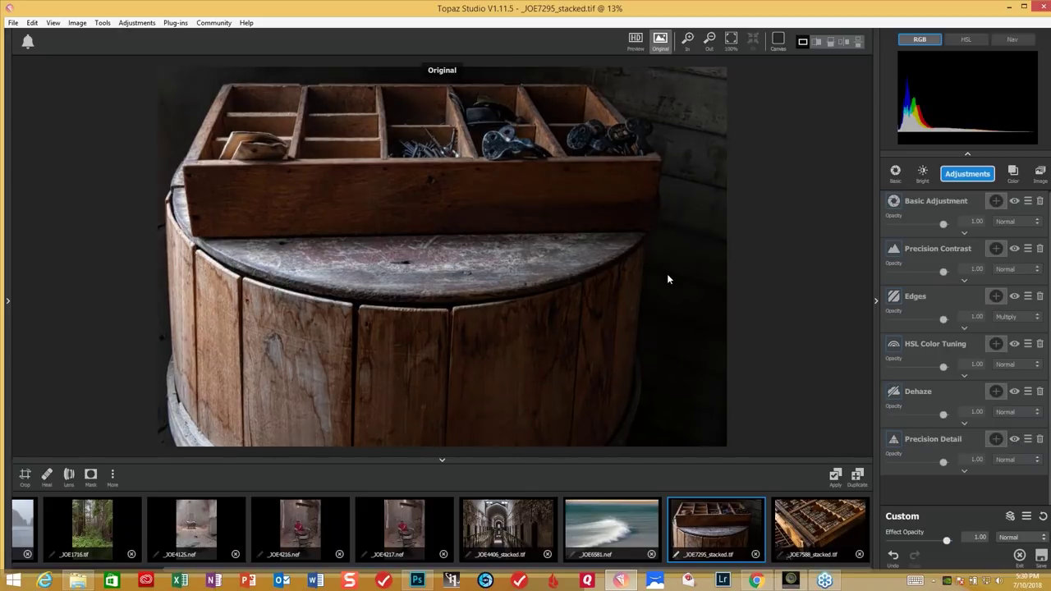
pyautogui.click(667, 279)
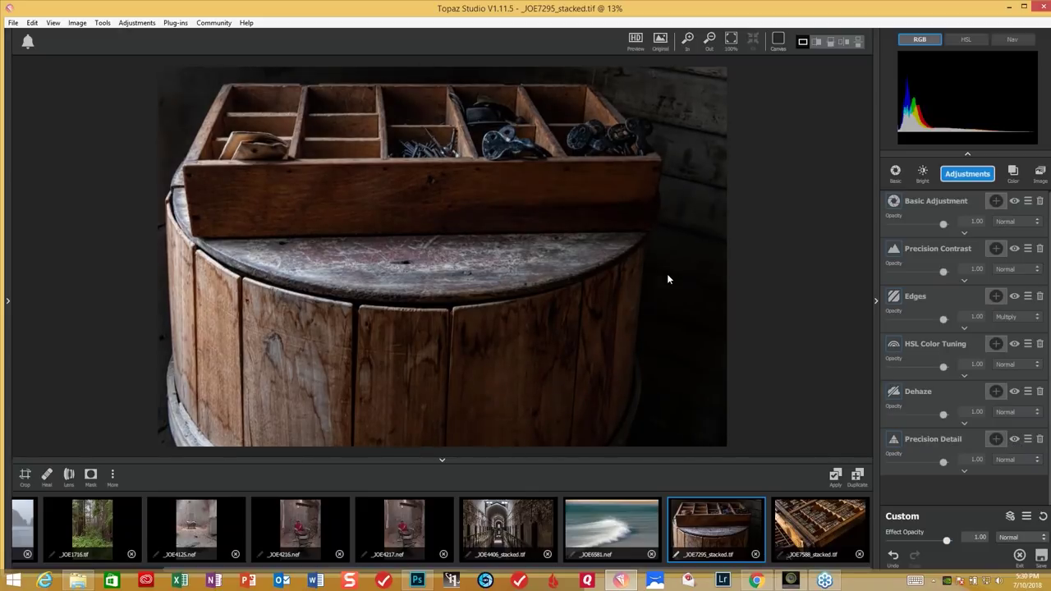
pyautogui.click(667, 277)
pyautogui.click(668, 277)
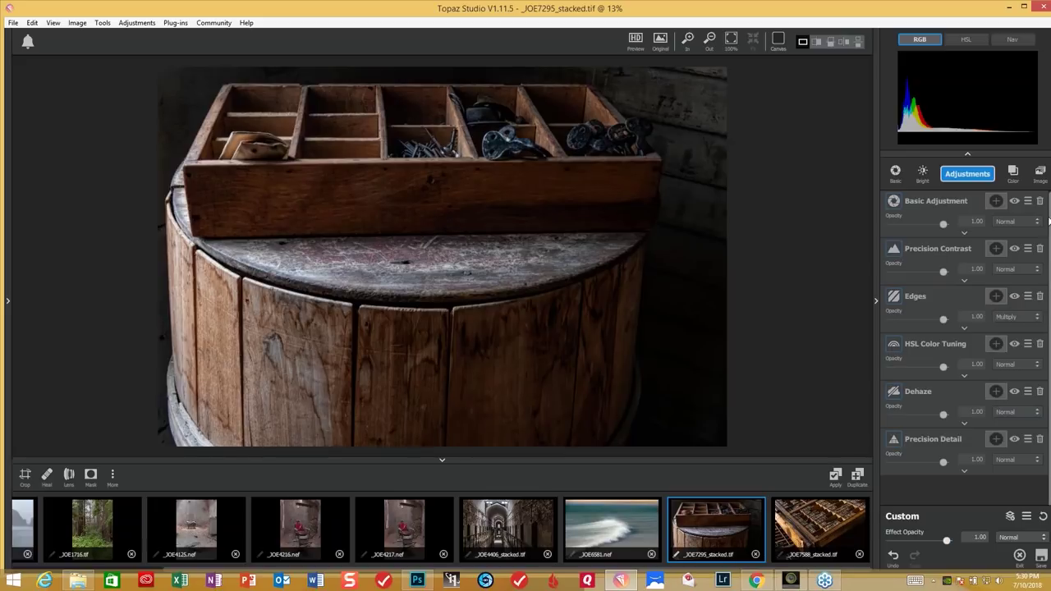
# Add a Vignette adjustment to the barrel photo with Strength 0.34, Size 0.88 and Transition 0.71.
pyautogui.click(974, 177)
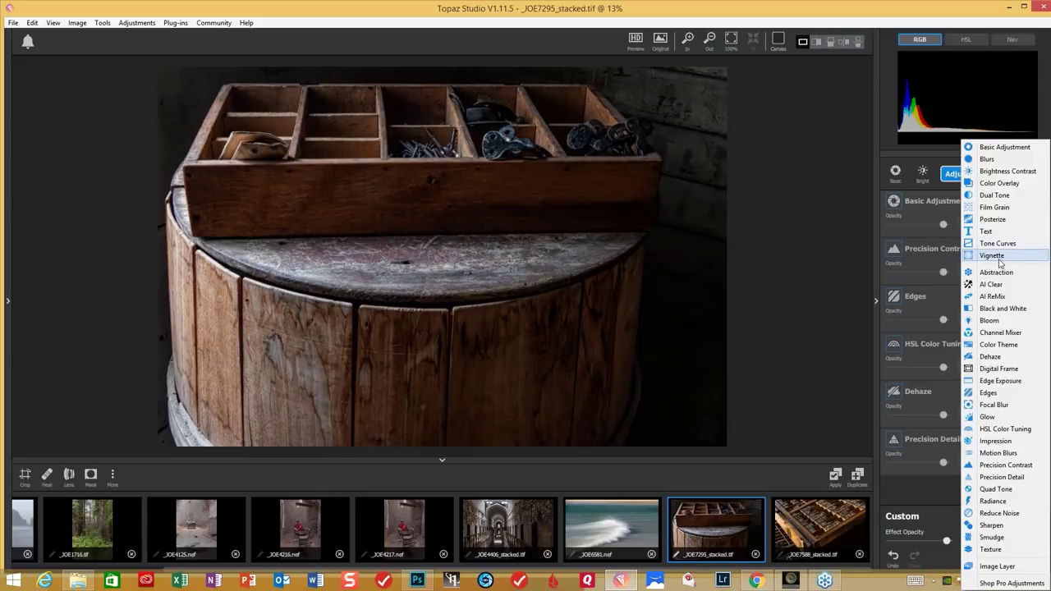
pyautogui.click(998, 257)
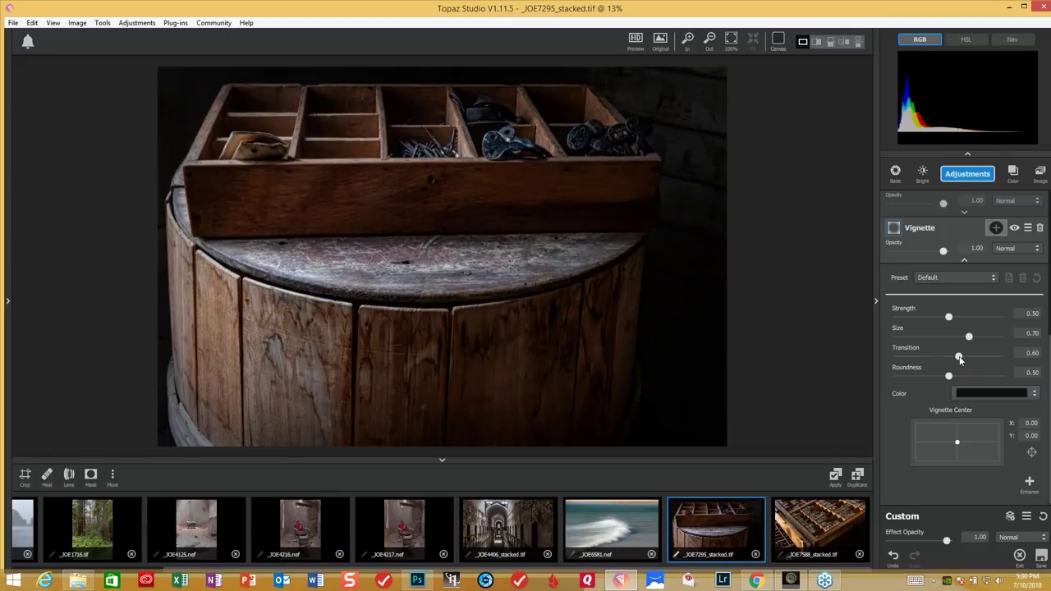
pyautogui.moveTo(950, 319); pyautogui.dragTo(932, 318)
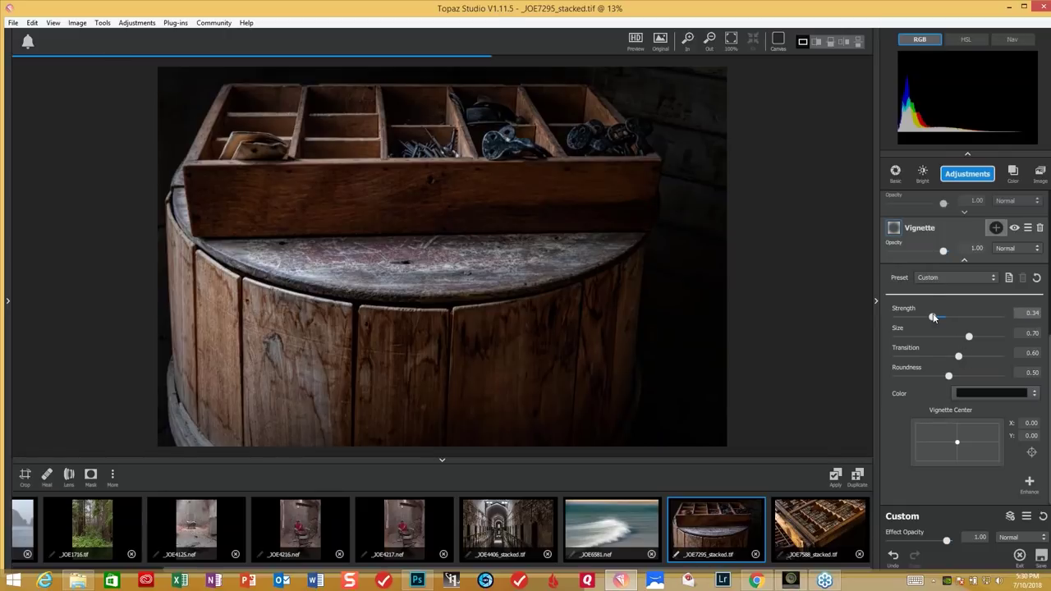
pyautogui.moveTo(974, 337); pyautogui.dragTo(899, 345)
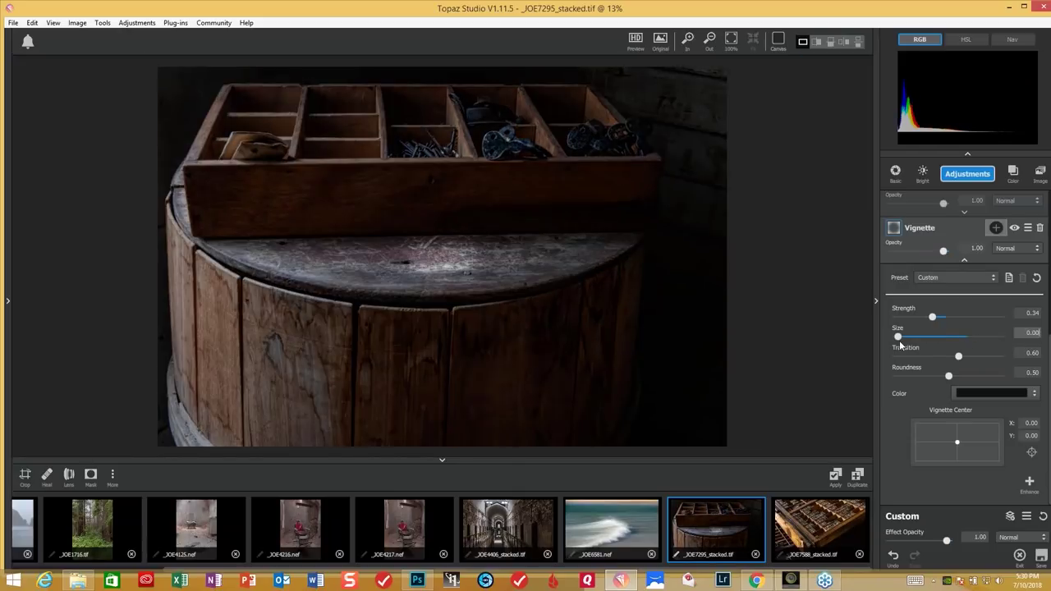
pyautogui.moveTo(900, 341); pyautogui.dragTo(990, 340)
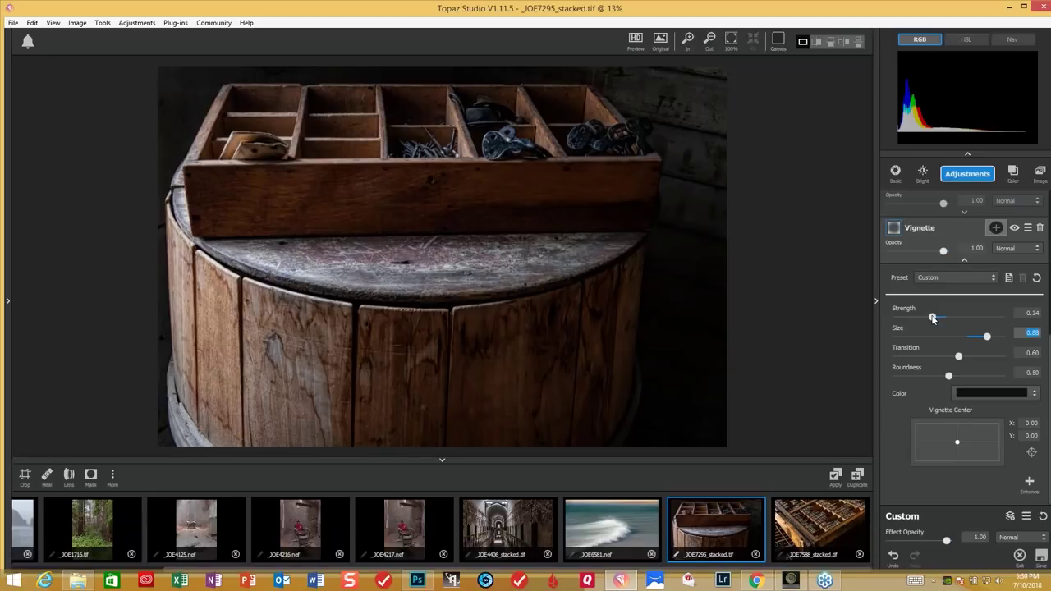
pyautogui.click(961, 357)
pyautogui.moveTo(963, 354); pyautogui.dragTo(969, 358)
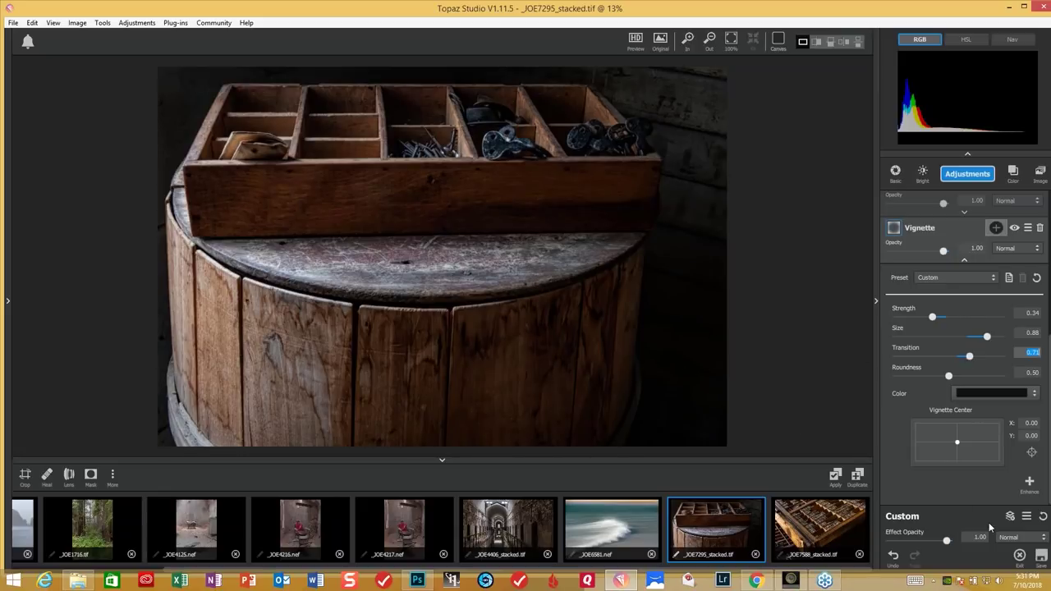
# Compare the vignetted barrel photo with the original image several times.
pyautogui.click(605, 347)
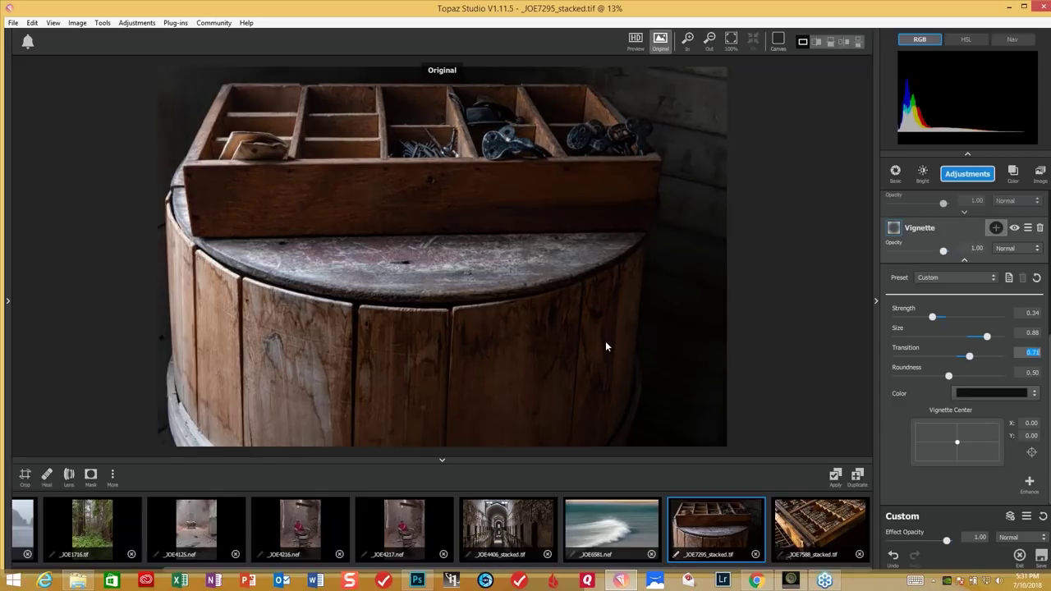
pyautogui.click(606, 346)
pyautogui.click(605, 347)
pyautogui.click(605, 347)
pyautogui.click(605, 346)
pyautogui.click(605, 347)
pyautogui.click(605, 345)
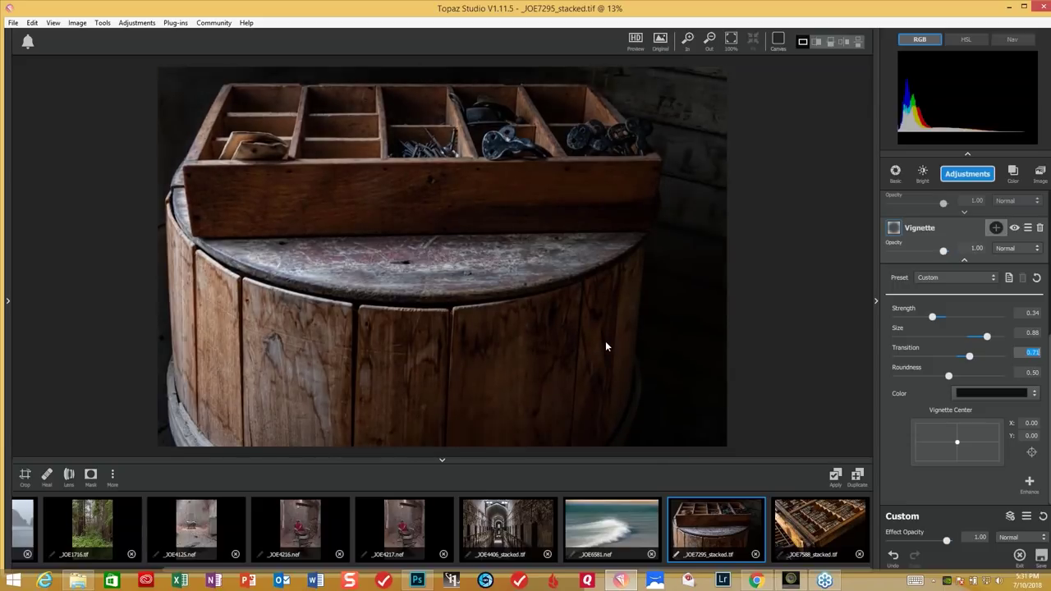
# Clear all adjustments from the barrel photo and switch to the barber chair photo _JOE4216.nef.
pyautogui.click(1043, 517)
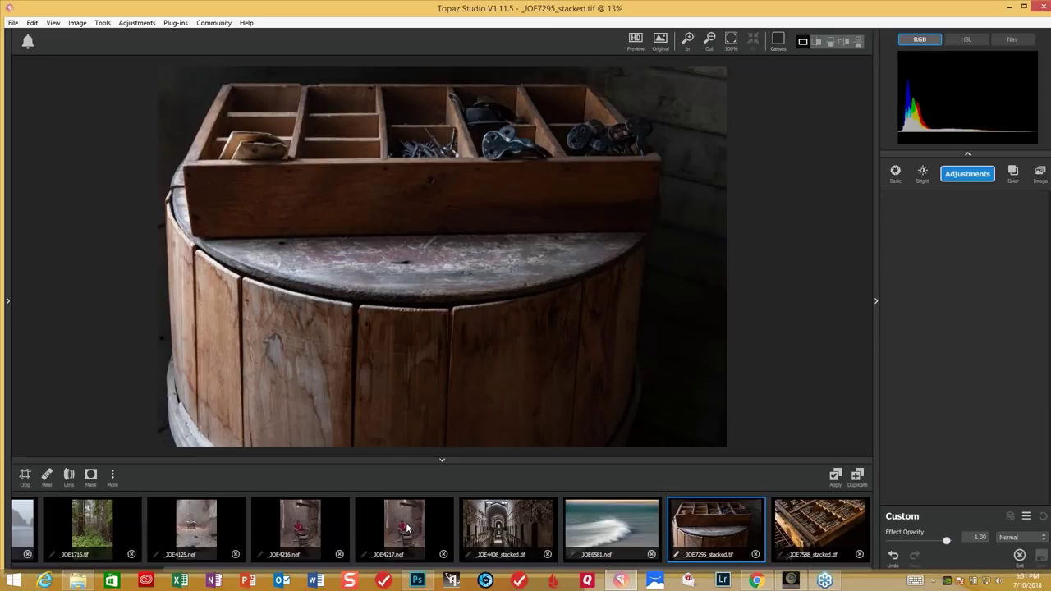
pyautogui.click(311, 518)
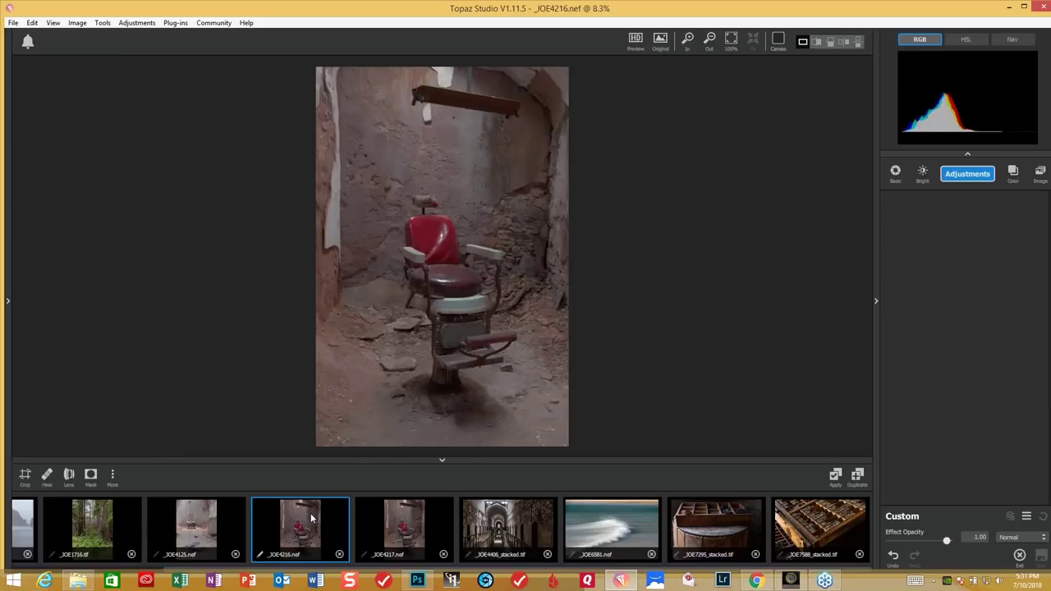
# Apply the saved Chair effect from My Effects to the barber chair photo.
pyautogui.click(9, 304)
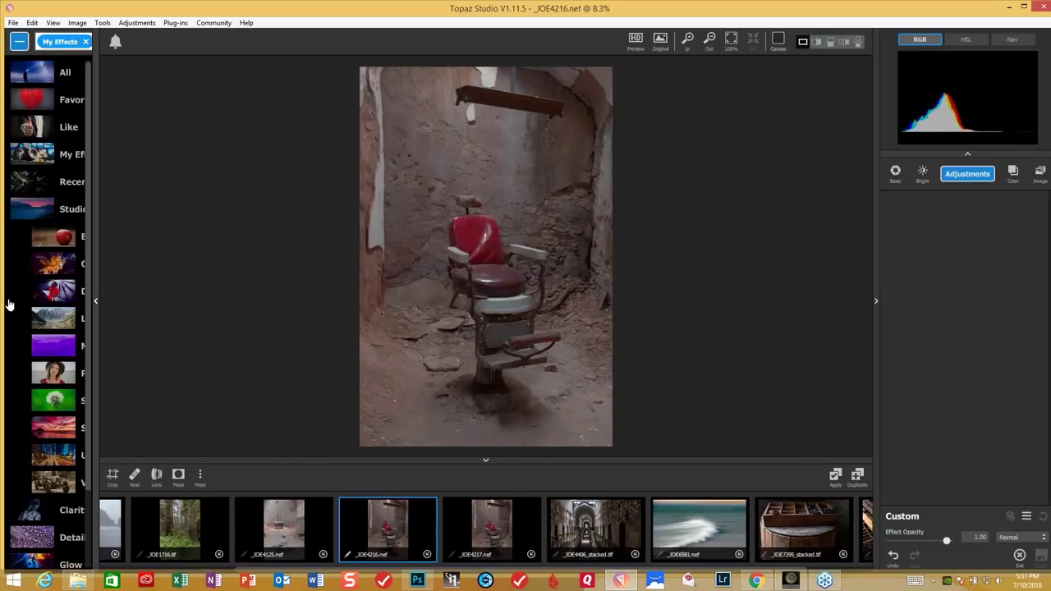
pyautogui.click(70, 160)
pyautogui.moveTo(173, 156); pyautogui.dragTo(169, 206)
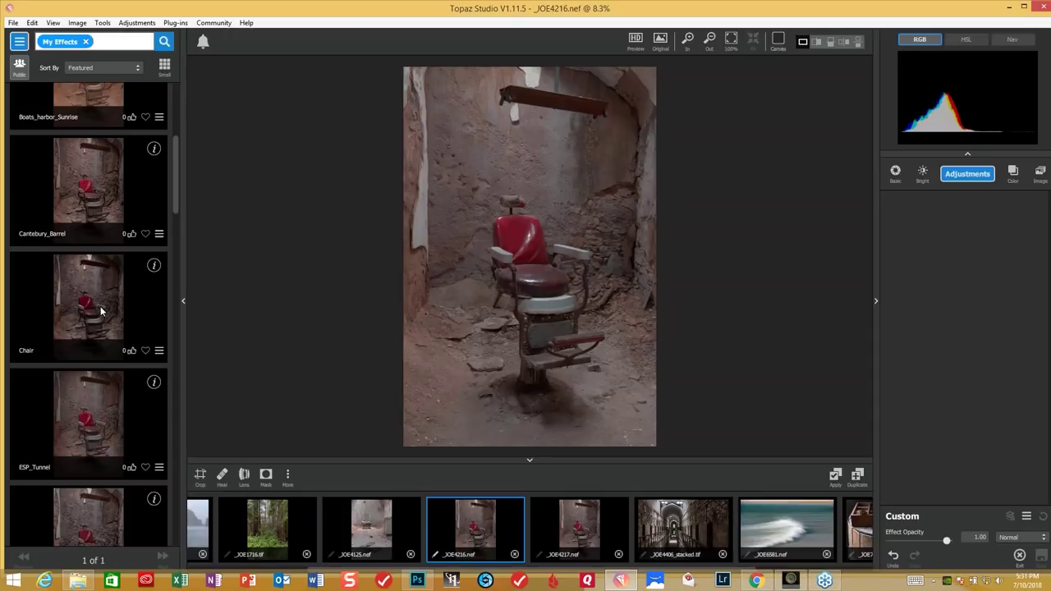
pyautogui.click(101, 311)
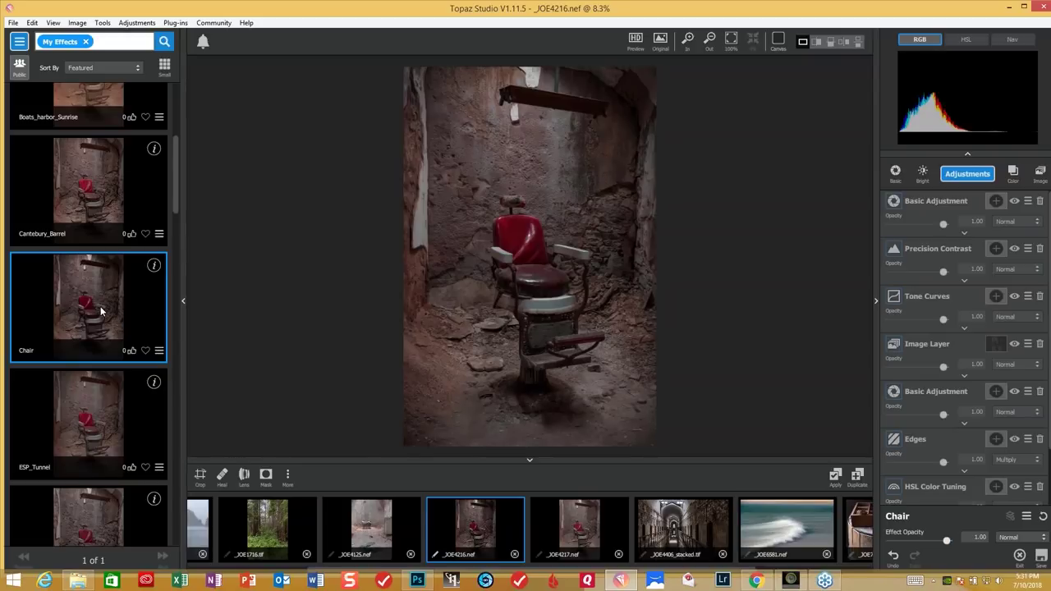
# Compare the Chair effect with the original photo repeatedly, and clear the effect's adjustments.
pyautogui.press('\\')
pyautogui.press('\\')
pyautogui.press('\\')
pyautogui.press('\\')
pyautogui.press('\\')
pyautogui.press('\\')
pyautogui.press('\\')
pyautogui.press('\\')
pyautogui.click(1045, 517)
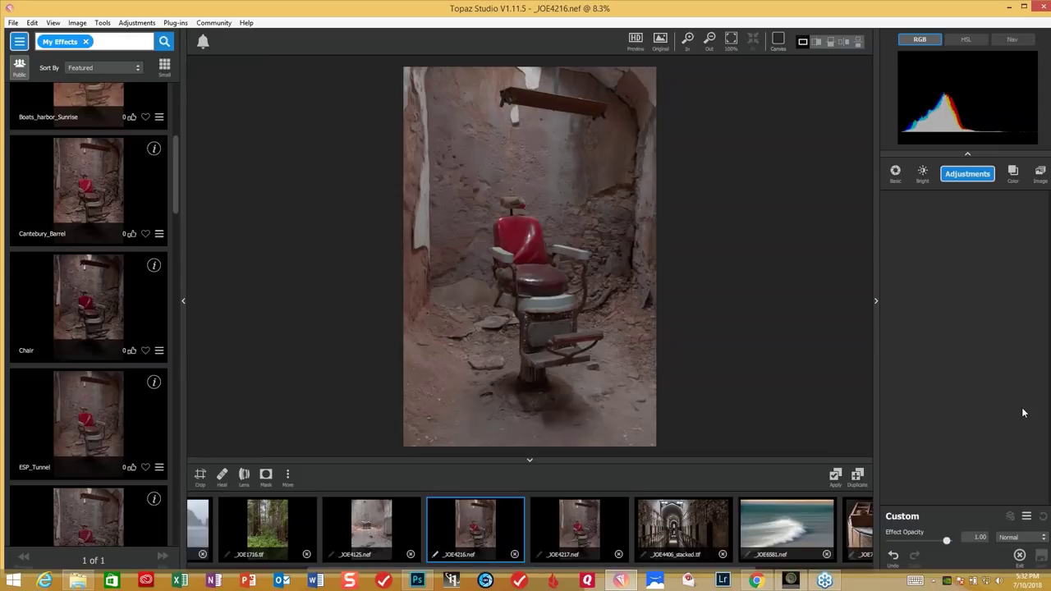
# Add a Basic Adjustment to the barber chair photo with Exposure -0.17 and Clarity 0.18.
pyautogui.click(969, 177)
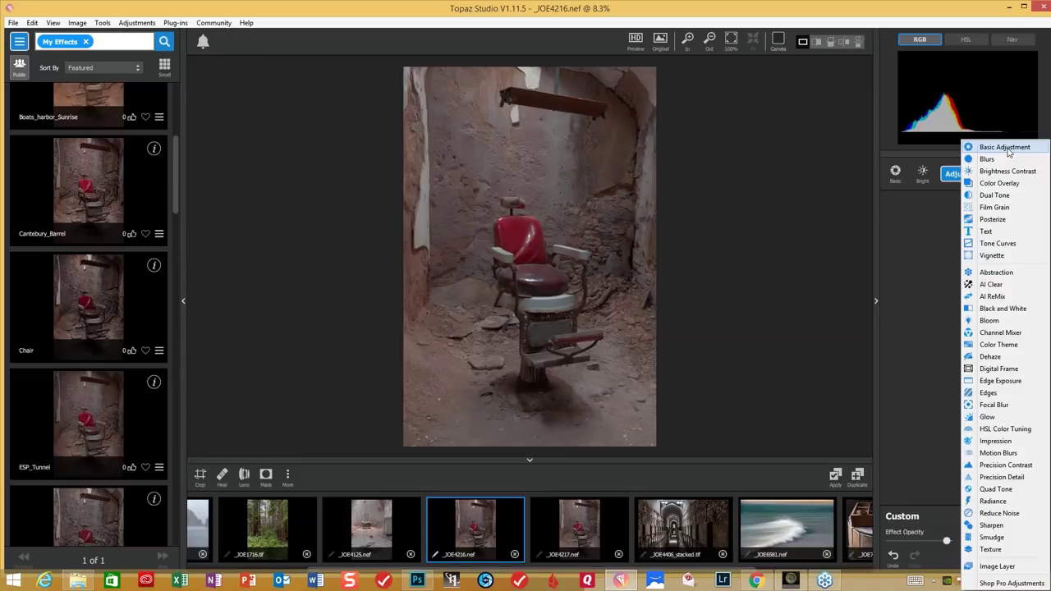
pyautogui.click(1004, 148)
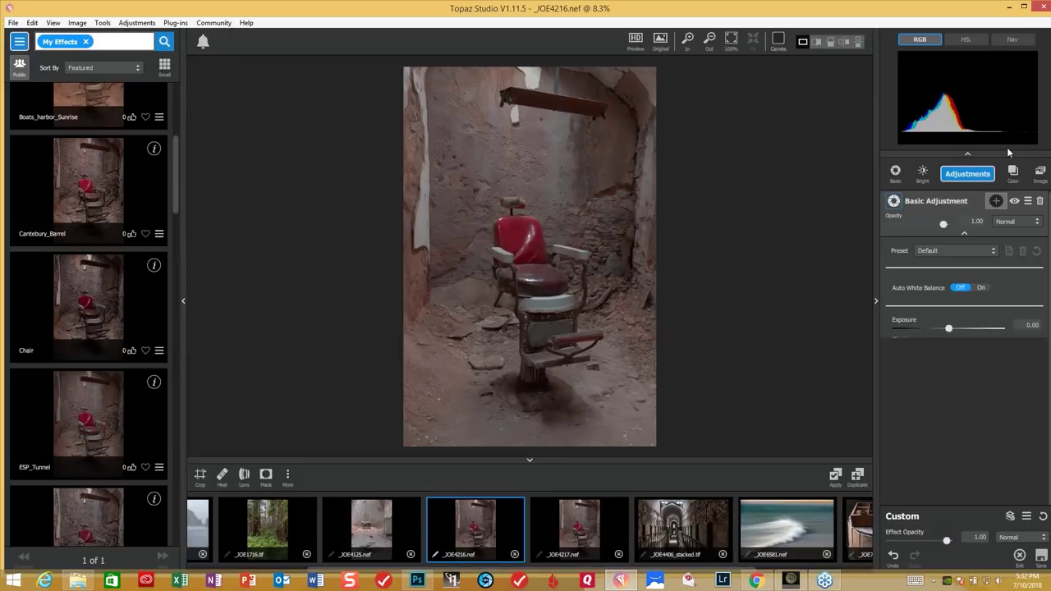
pyautogui.click(950, 329)
pyautogui.moveTo(948, 330); pyautogui.dragTo(941, 329)
pyautogui.click(950, 349)
pyautogui.moveTo(952, 349); pyautogui.dragTo(959, 349)
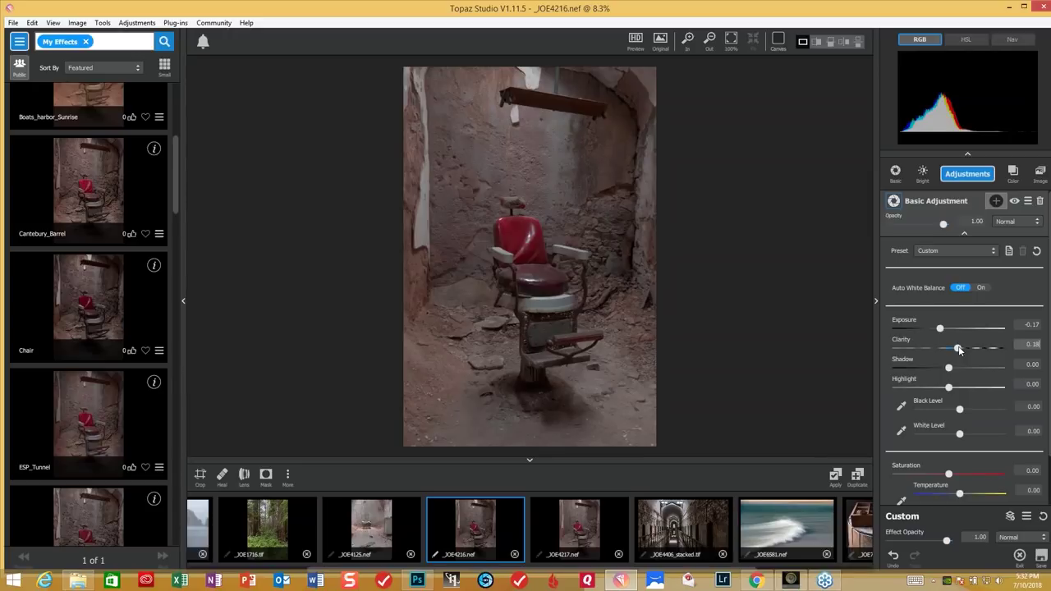
# In the Basic Adjustment, set Shadow to 0.22 and White Level to 0.25.
pyautogui.click(949, 369)
pyautogui.moveTo(957, 370); pyautogui.dragTo(959, 369)
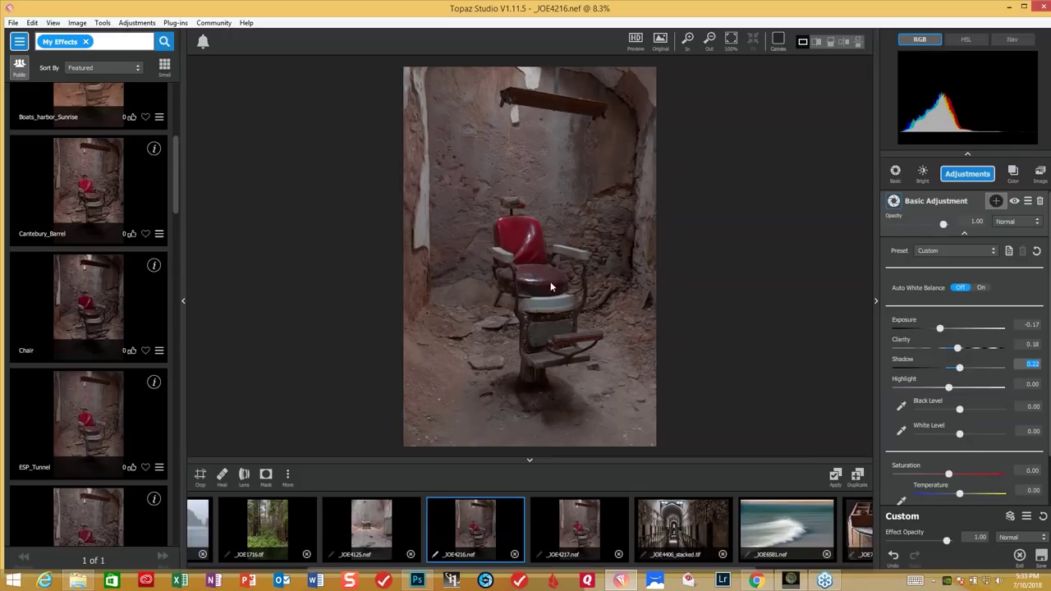
pyautogui.click(961, 436)
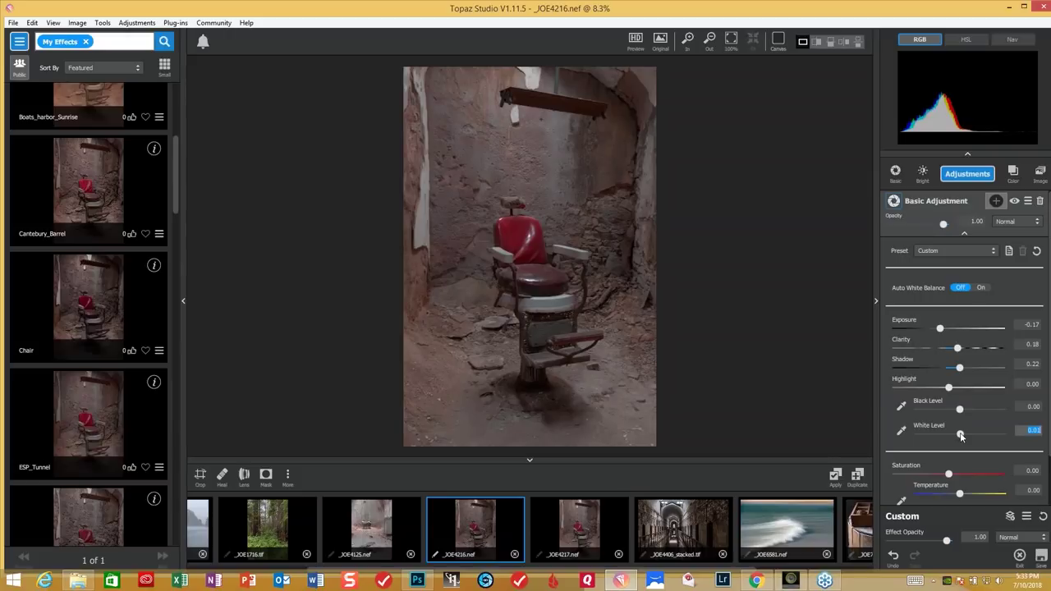
pyautogui.moveTo(961, 436); pyautogui.dragTo(970, 434)
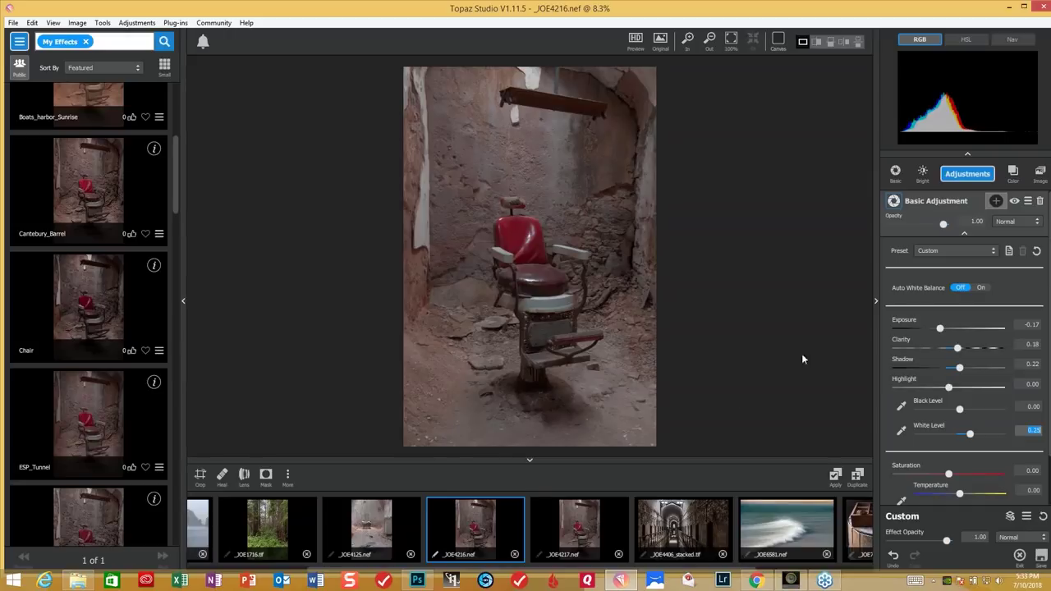
# Add a Precision Contrast adjustment to the barber chair photo with Micro contrast 0.34 and Low contrast 0.18.
pyautogui.click(969, 175)
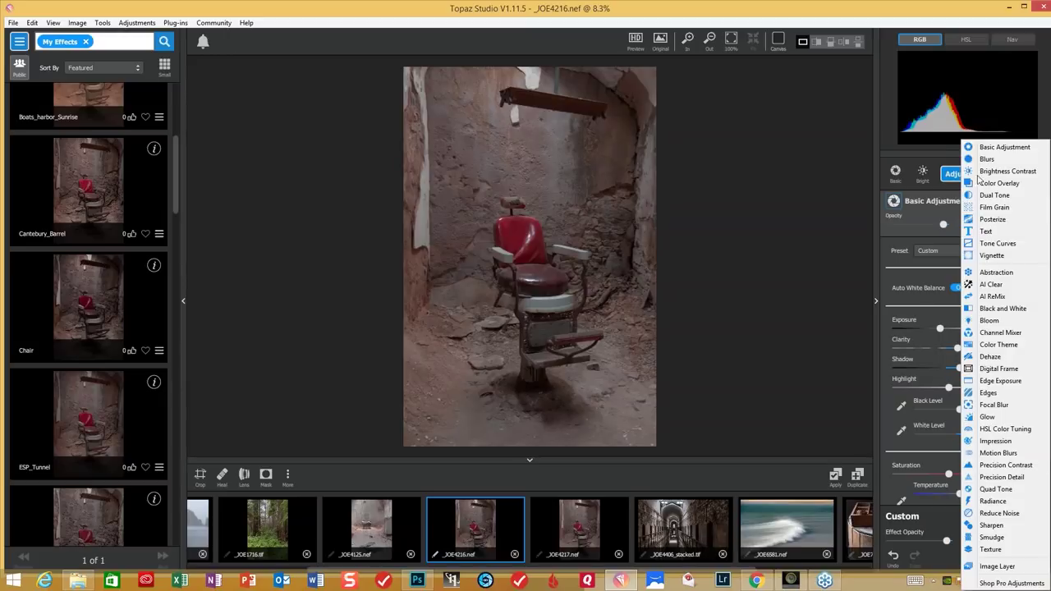
pyautogui.click(1006, 465)
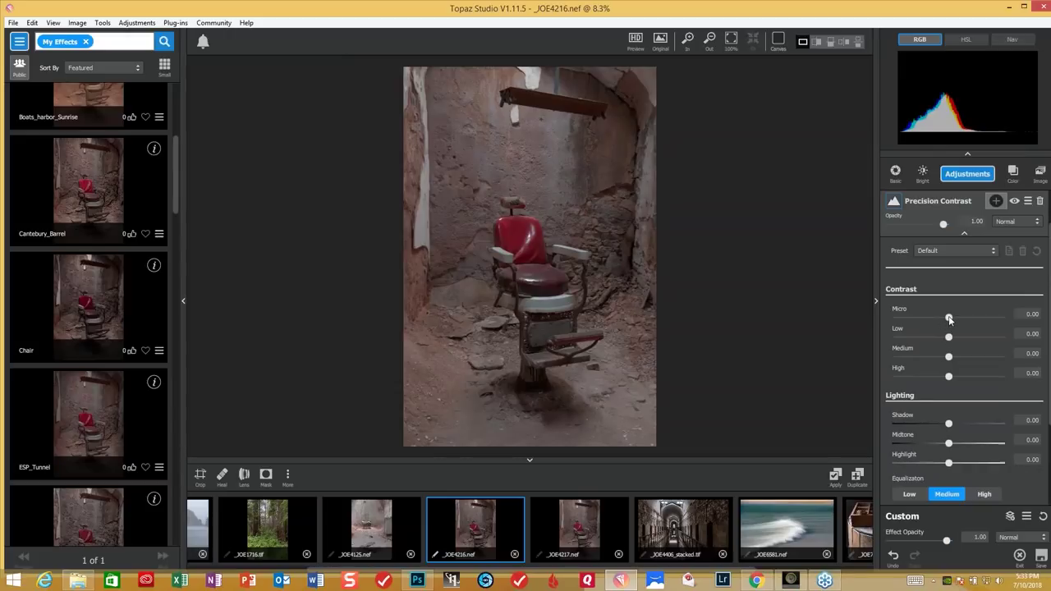
pyautogui.moveTo(949, 318); pyautogui.dragTo(1002, 320)
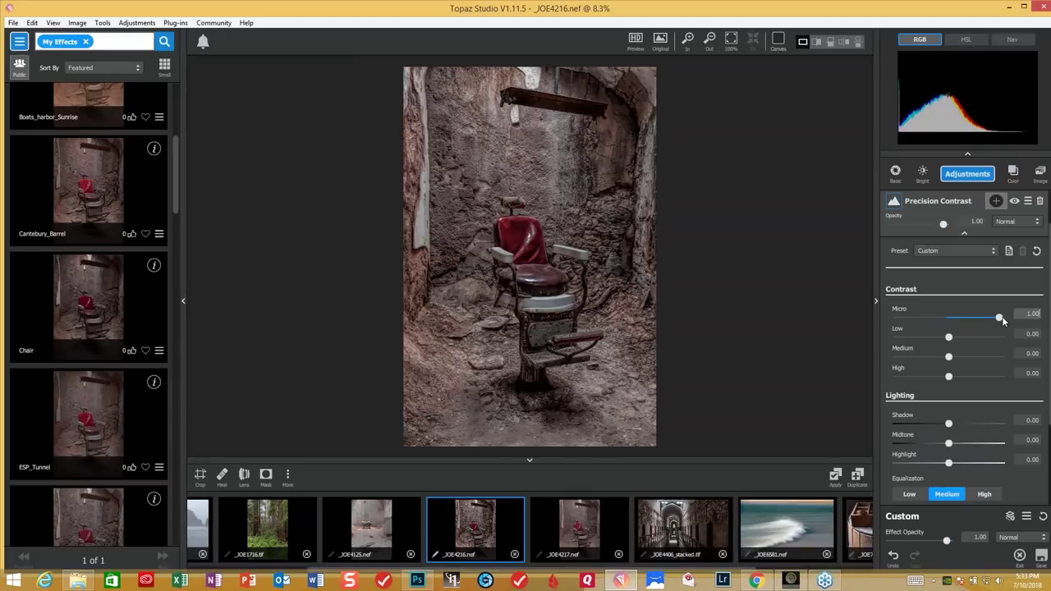
pyautogui.moveTo(1002, 320); pyautogui.dragTo(959, 319)
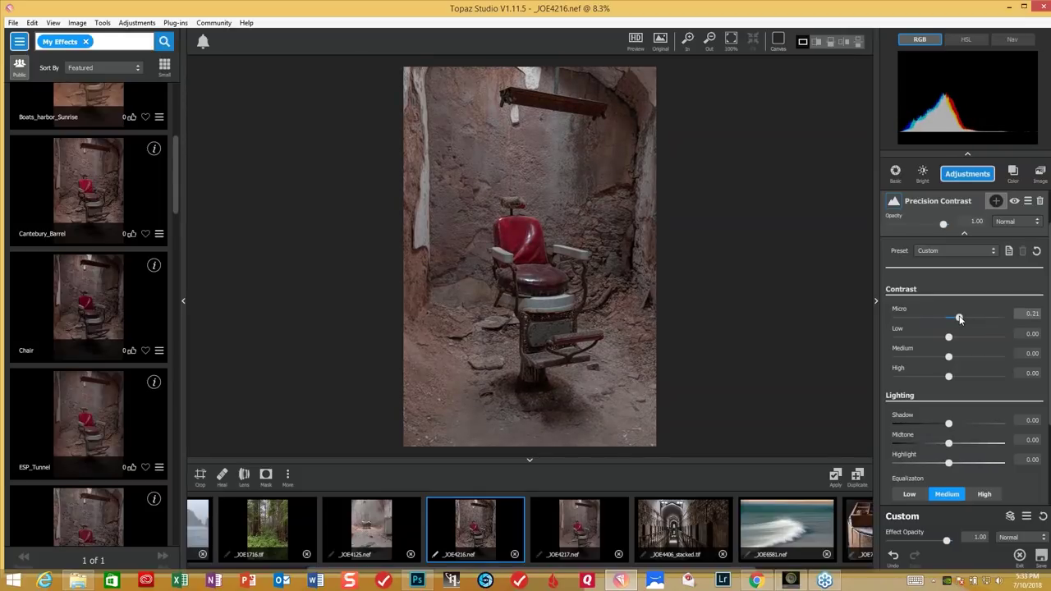
pyautogui.hotkey('ctrl', 'a')
pyautogui.moveTo(959, 319); pyautogui.dragTo(965, 322)
pyautogui.click(952, 337)
pyautogui.moveTo(955, 338); pyautogui.dragTo(958, 337)
pyautogui.moveTo(958, 337); pyautogui.dragTo(959, 339)
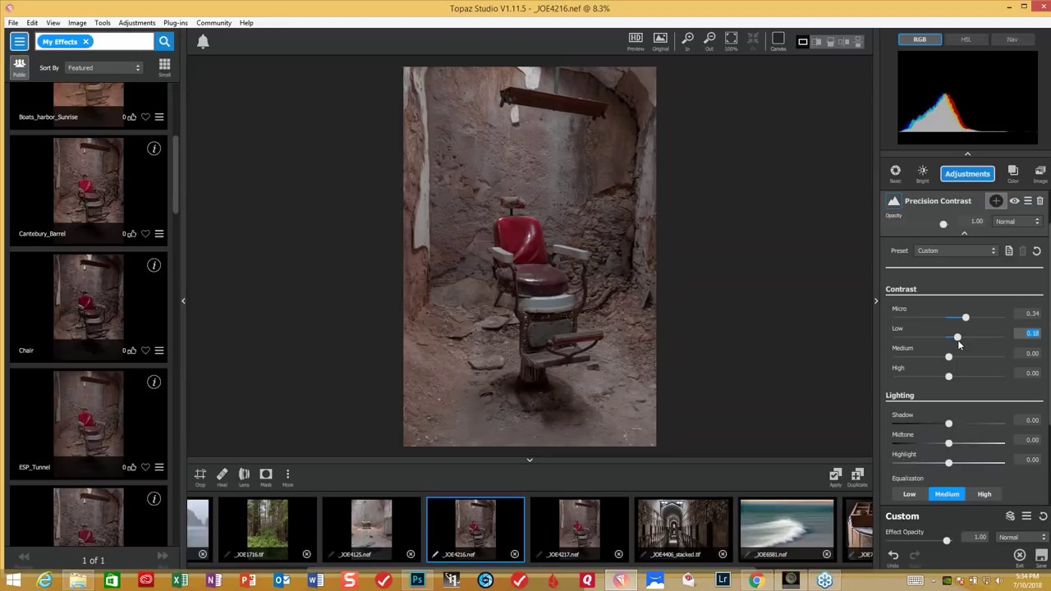
# Add a Tone Curves adjustment with three points on the combined RGB curve, lifting the highlights and midtones and keeping the shadows near the diagonal.
pyautogui.click(967, 175)
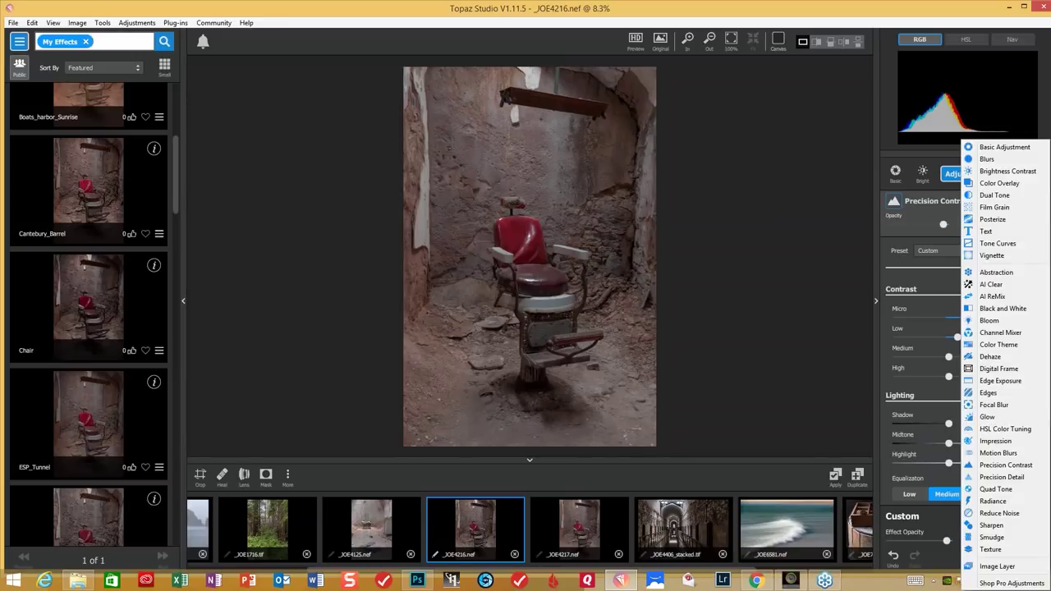
pyautogui.click(996, 243)
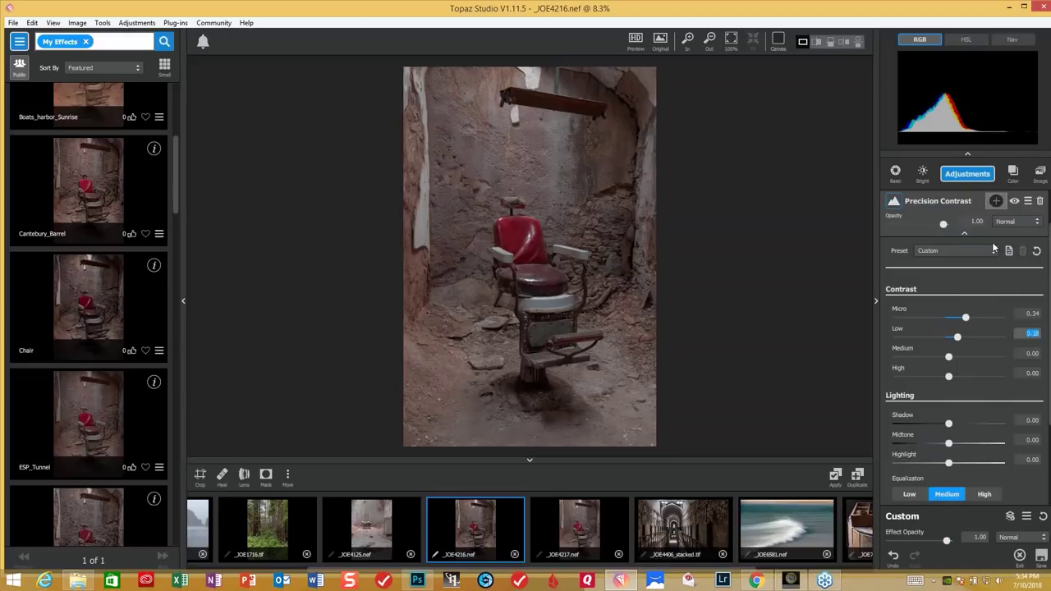
pyautogui.click(1001, 375)
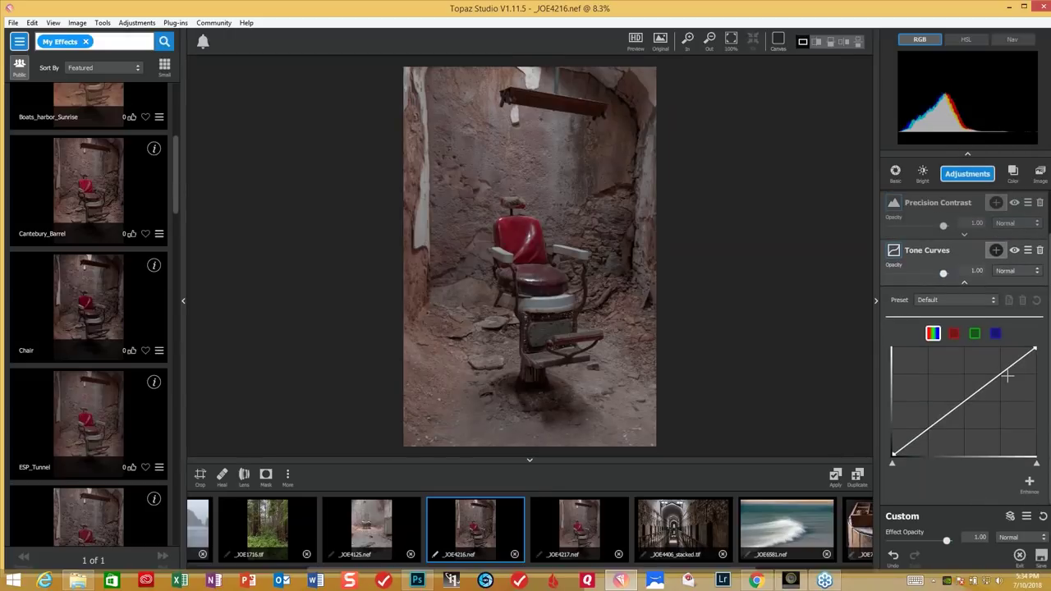
pyautogui.moveTo(918, 432); pyautogui.dragTo(928, 435)
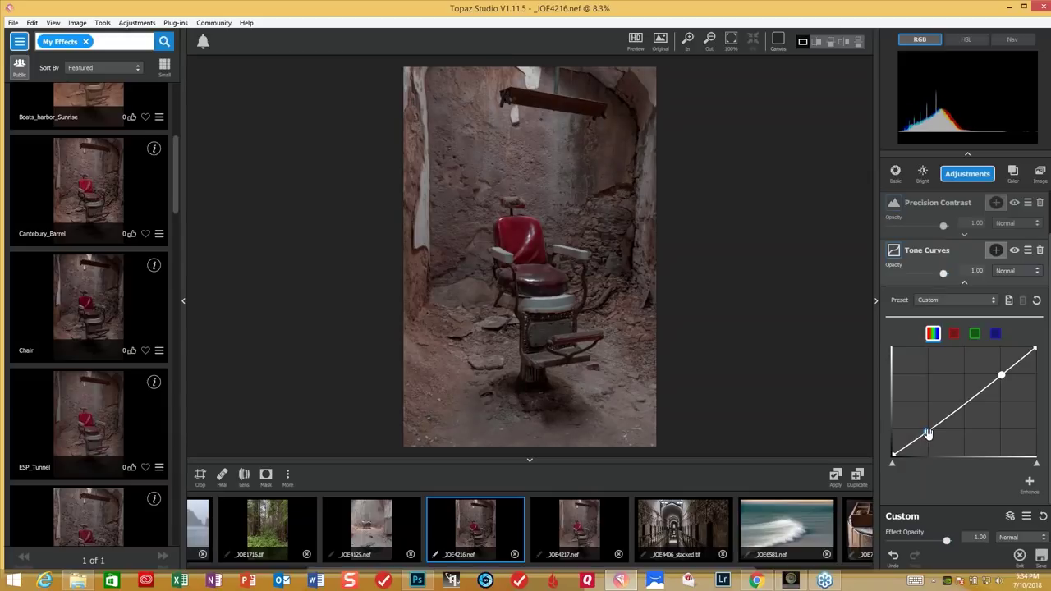
pyautogui.moveTo(1002, 376); pyautogui.dragTo(1001, 368)
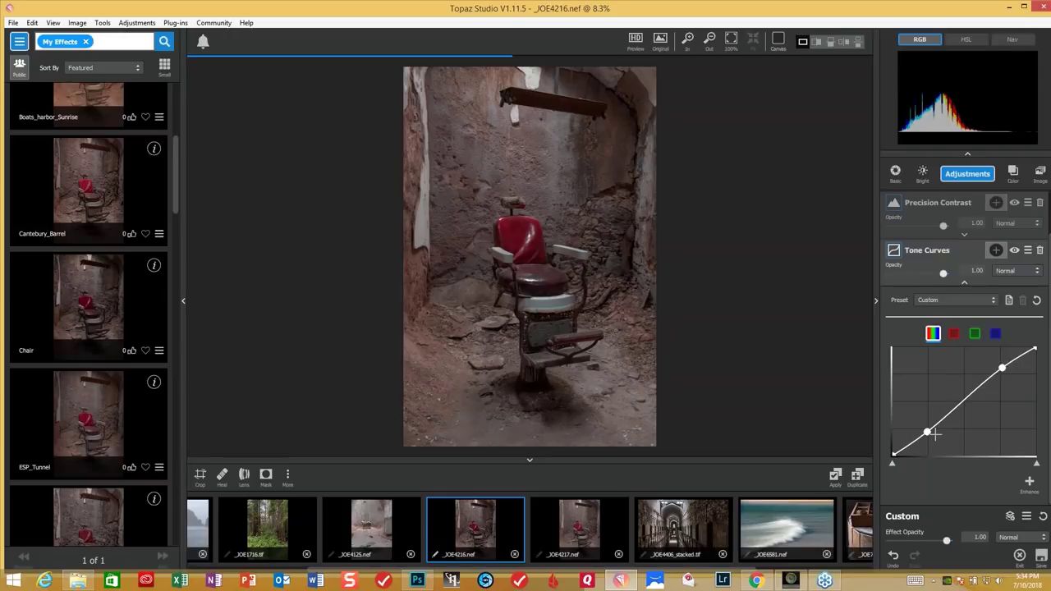
pyautogui.moveTo(927, 433); pyautogui.dragTo(930, 428)
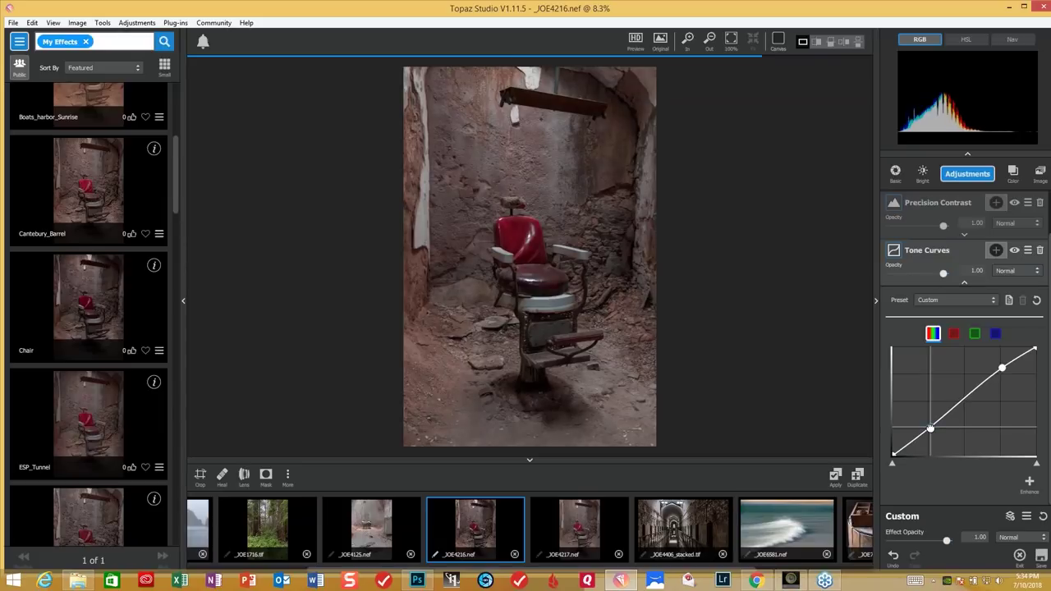
pyautogui.click(963, 399)
pyautogui.moveTo(963, 399); pyautogui.dragTo(962, 395)
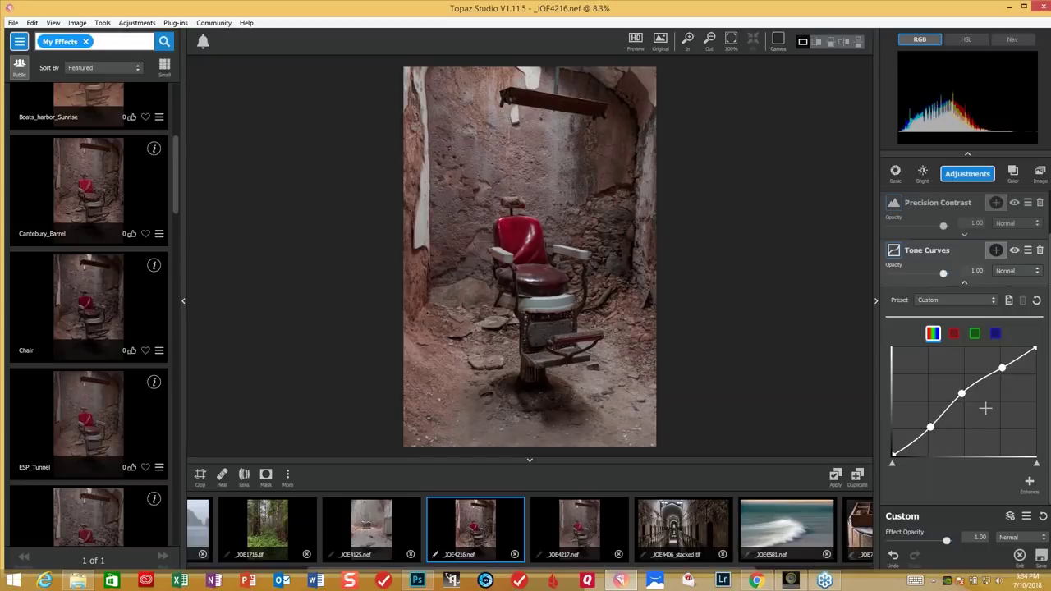
# Add an Image Layer adjustment using the open photo _JOE4217.nef and set its image location to Background.
pyautogui.click(1040, 173)
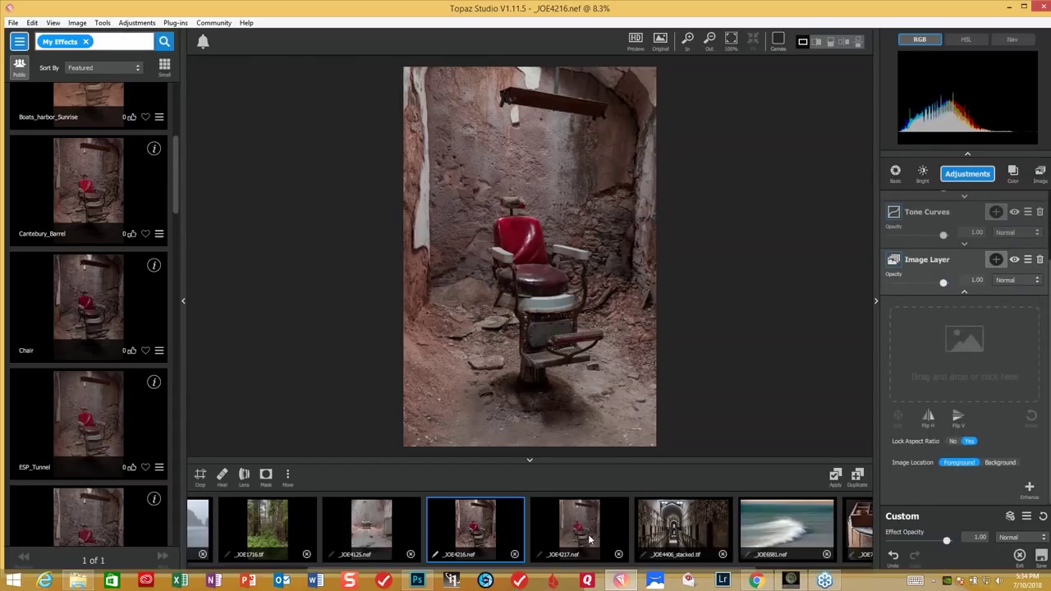
pyautogui.moveTo(583, 534); pyautogui.dragTo(985, 348)
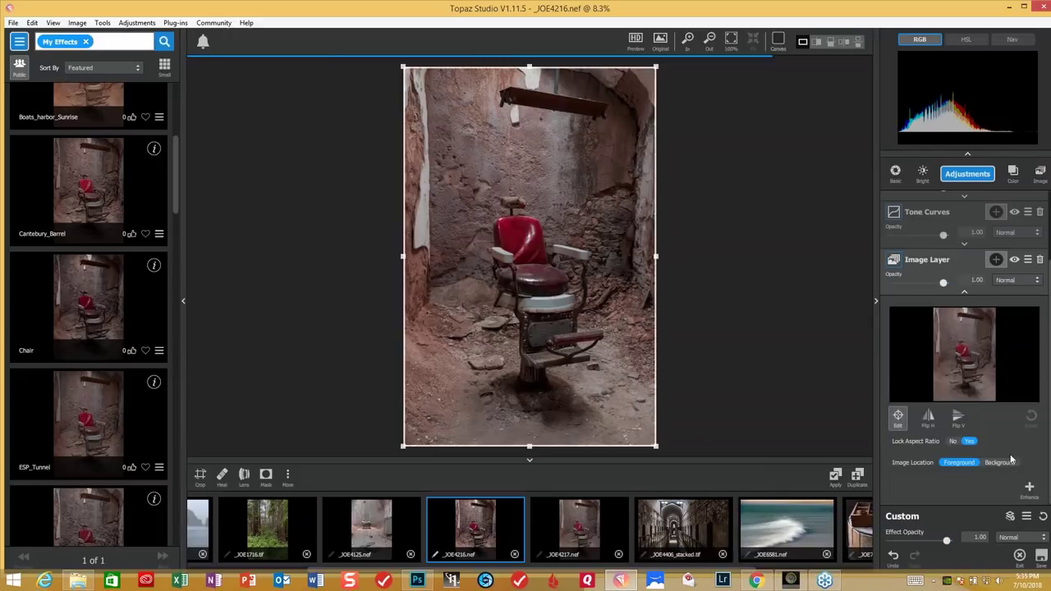
pyautogui.click(1002, 463)
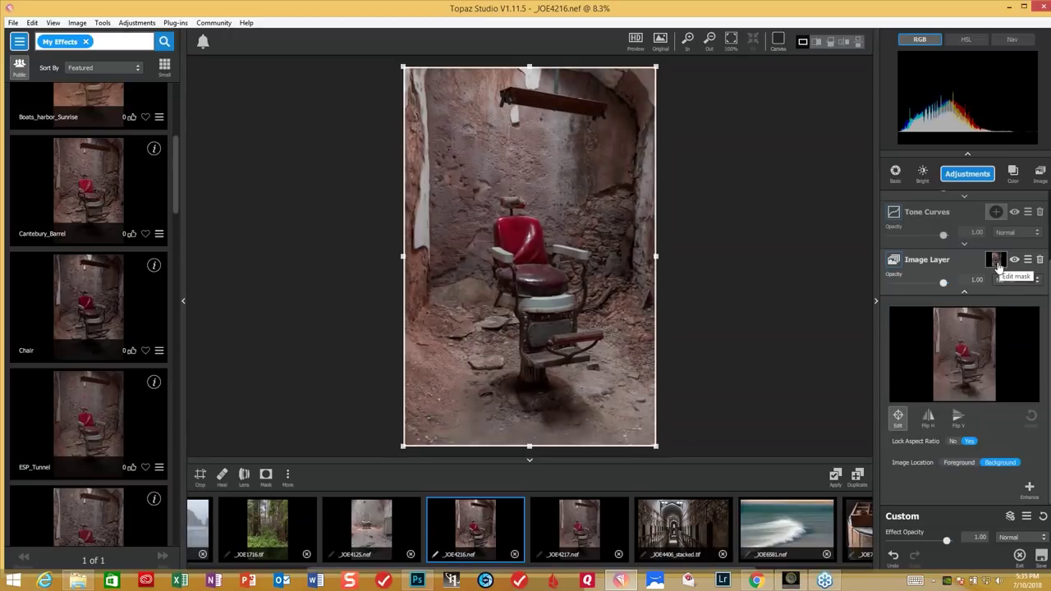
# Add a second Basic Adjustment above the image layer with Exposure -0.10 and Shadow 0.30.
pyautogui.click(976, 179)
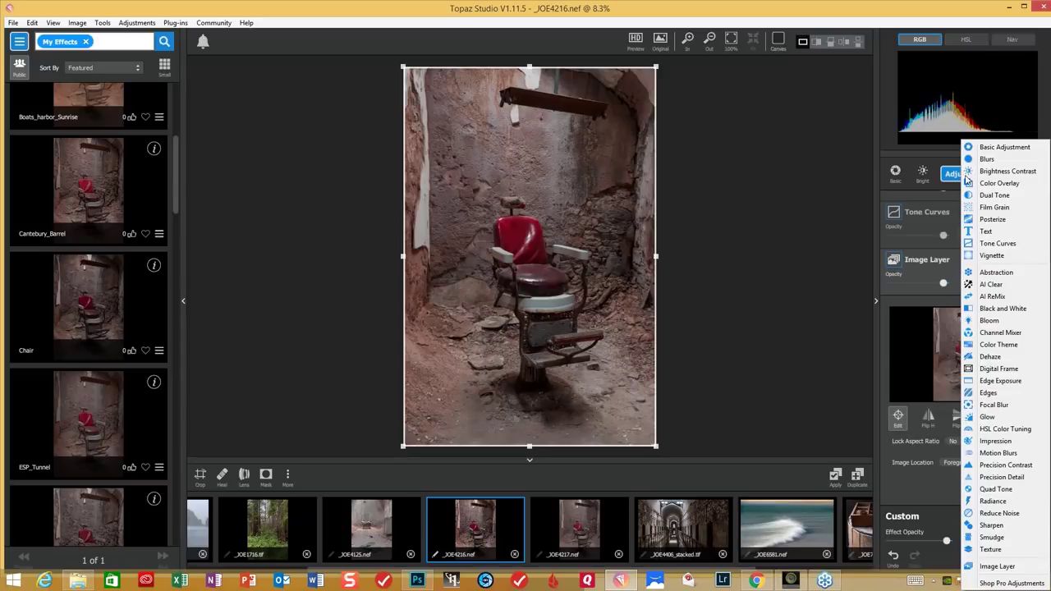
pyautogui.click(997, 147)
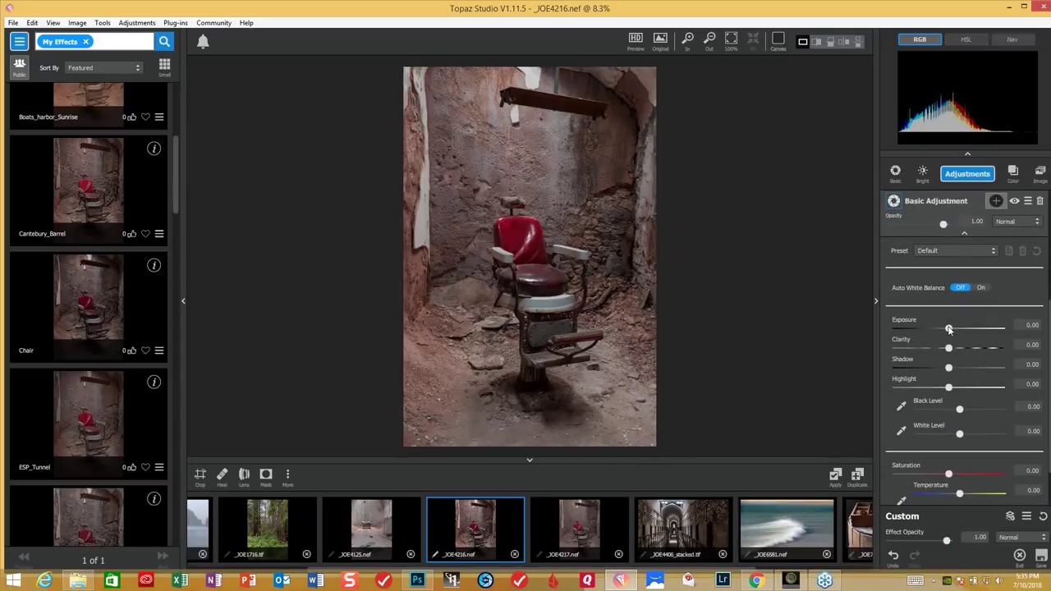
pyautogui.click(948, 328)
pyautogui.moveTo(947, 328); pyautogui.dragTo(944, 329)
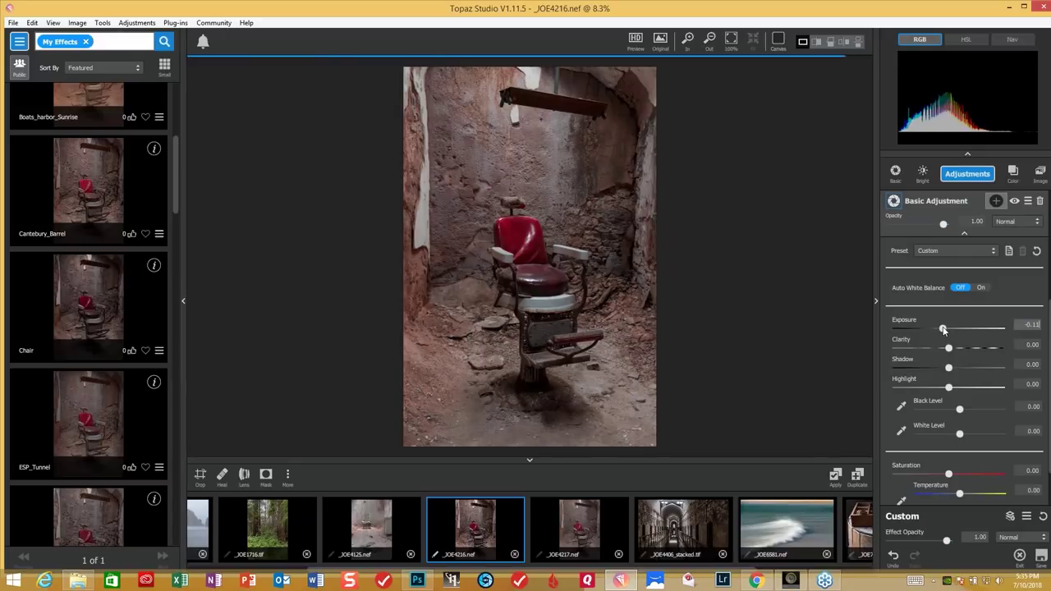
pyautogui.click(944, 329)
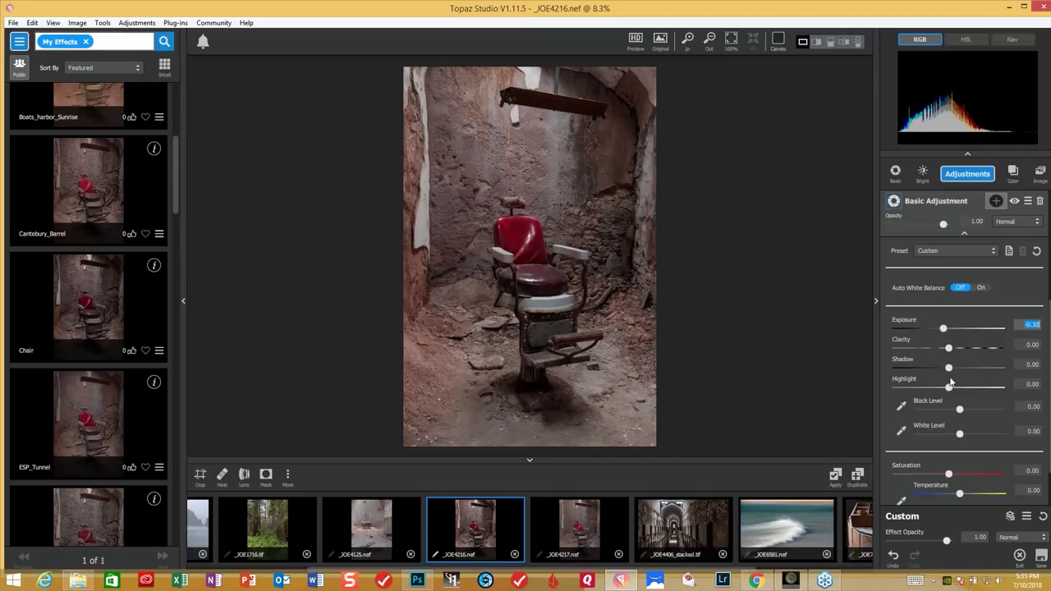
pyautogui.moveTo(946, 370); pyautogui.dragTo(966, 370)
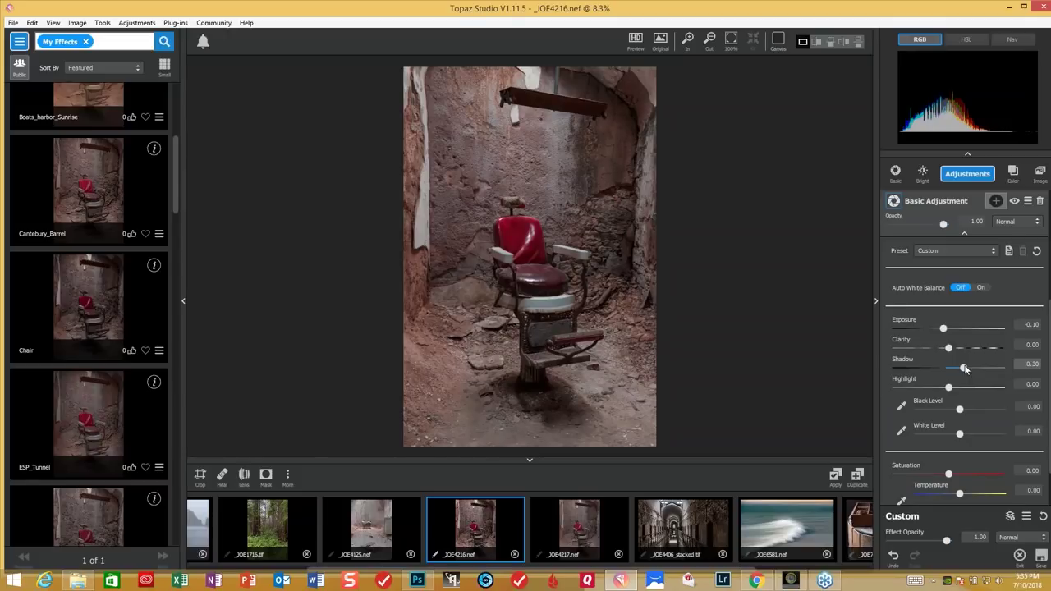
pyautogui.moveTo(965, 368); pyautogui.dragTo(965, 369)
# Add an Edges adjustment with dark color edges, Edge Strength 0.18 and Suppress Weak Edges 0.41.
pyautogui.click(967, 177)
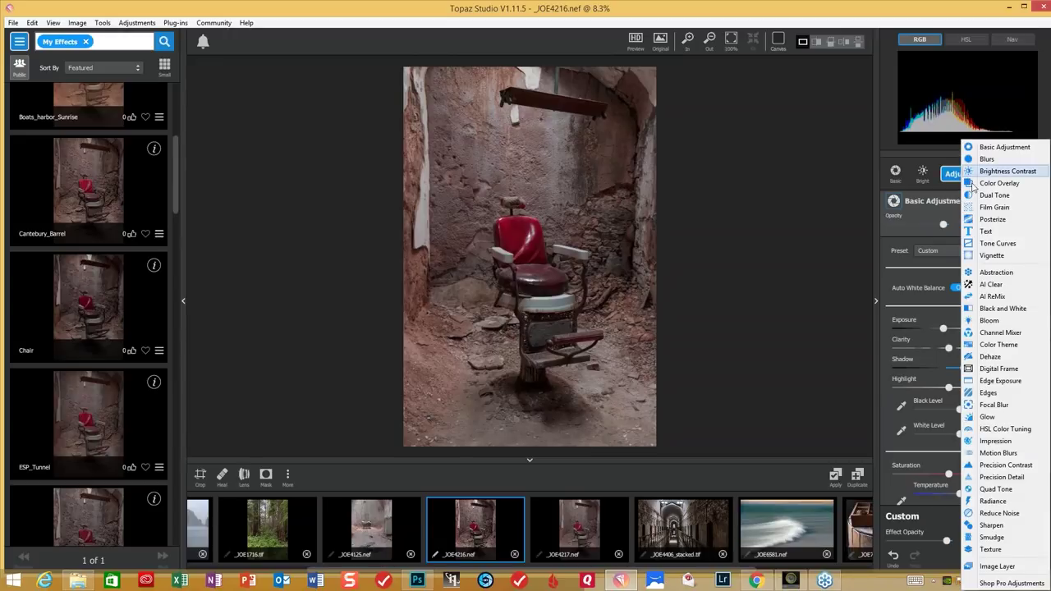
pyautogui.click(994, 393)
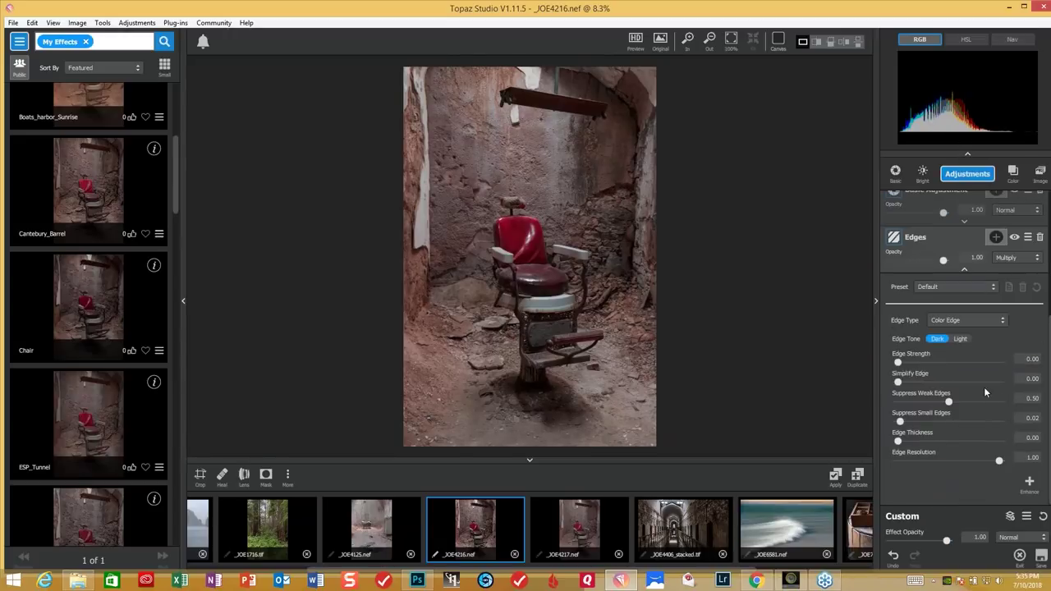
pyautogui.moveTo(898, 363); pyautogui.dragTo(916, 363)
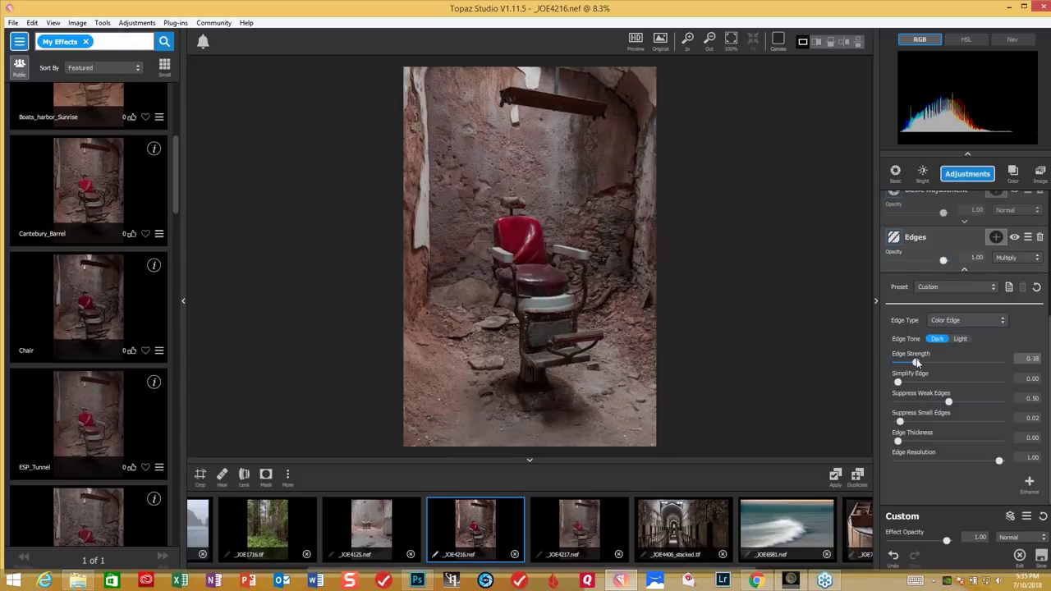
pyautogui.moveTo(917, 363); pyautogui.dragTo(917, 363)
pyautogui.moveTo(948, 403); pyautogui.dragTo(940, 405)
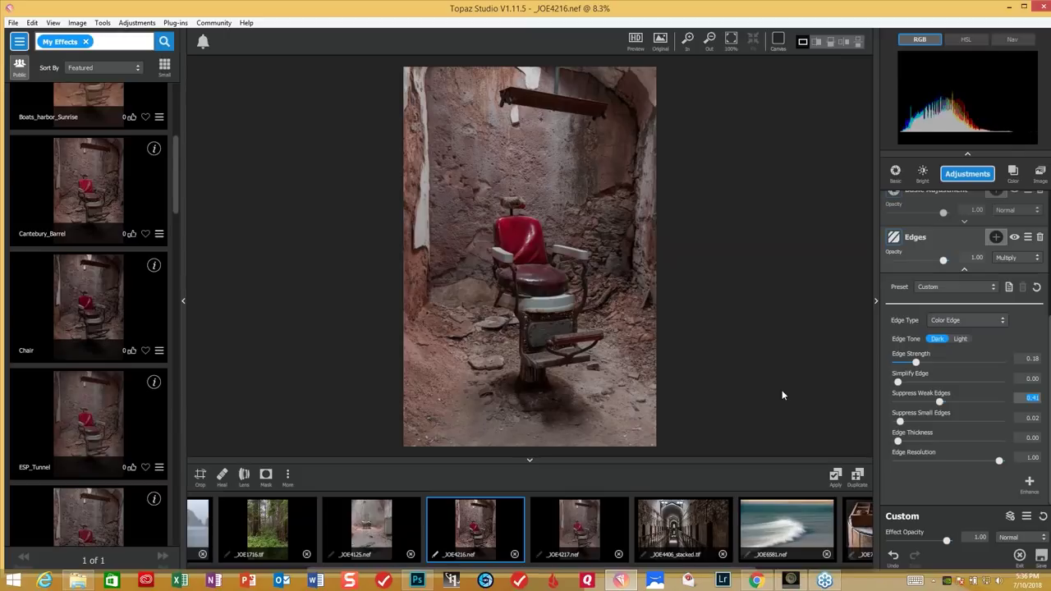
# Add an HSL Color Tuning adjustment and set Red Saturation to 0.17 and Red Lightness to 0.19.
pyautogui.click(969, 176)
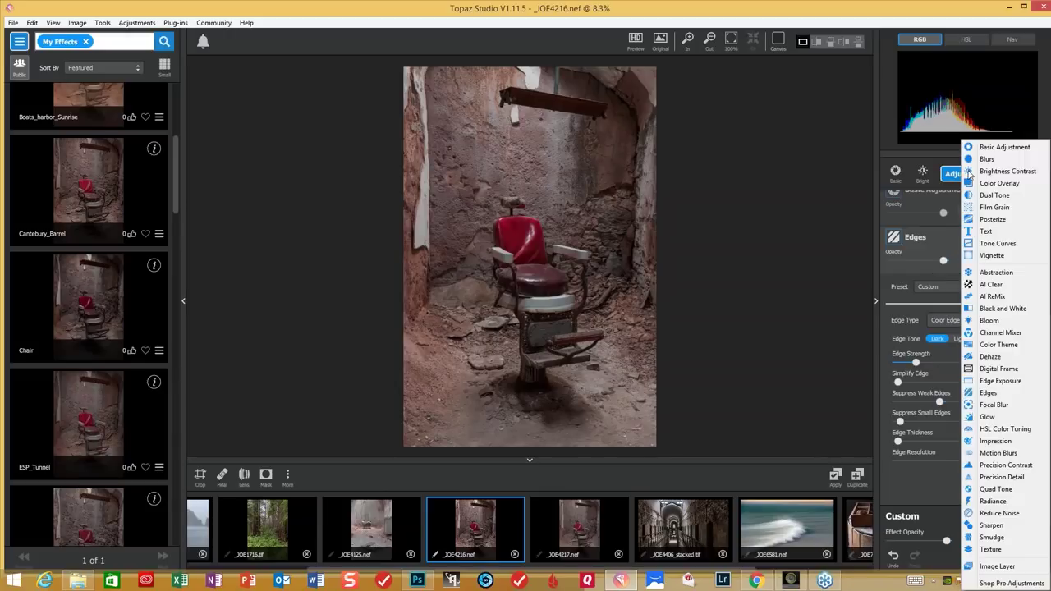
pyautogui.click(1003, 428)
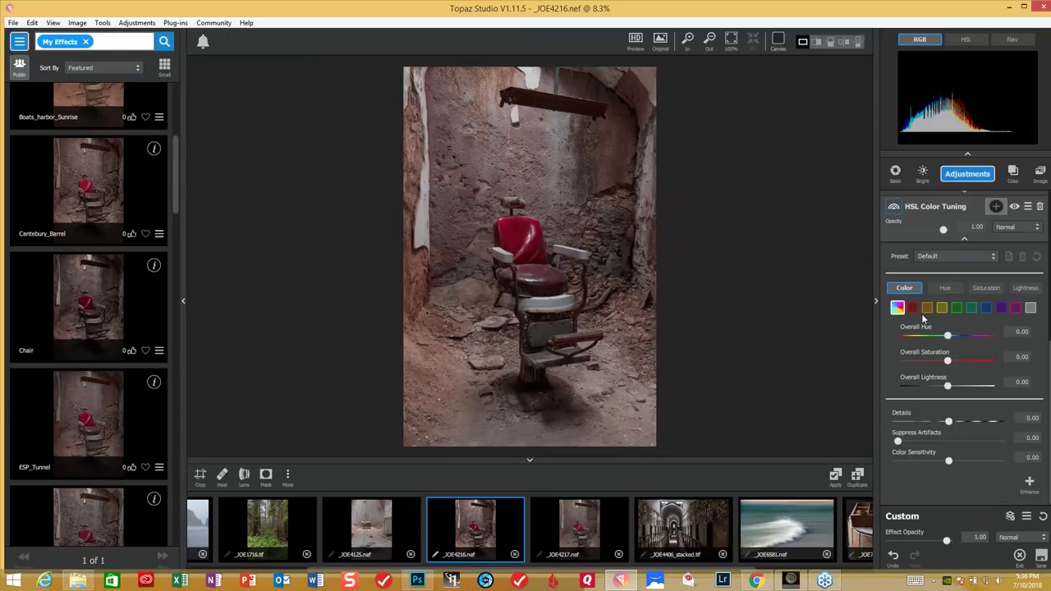
pyautogui.click(913, 309)
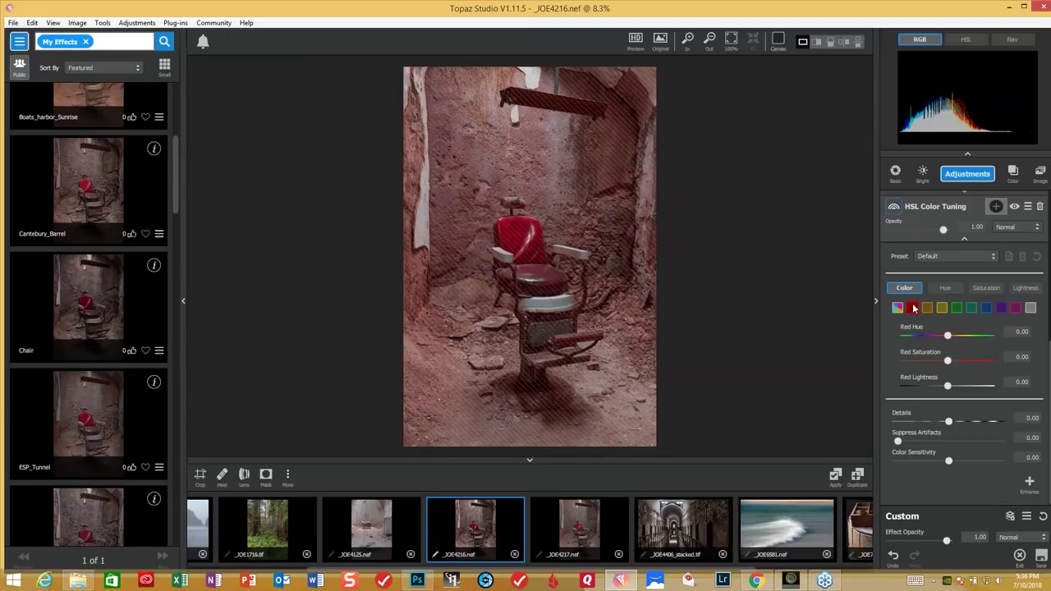
pyautogui.click(950, 362)
pyautogui.moveTo(952, 358); pyautogui.dragTo(955, 363)
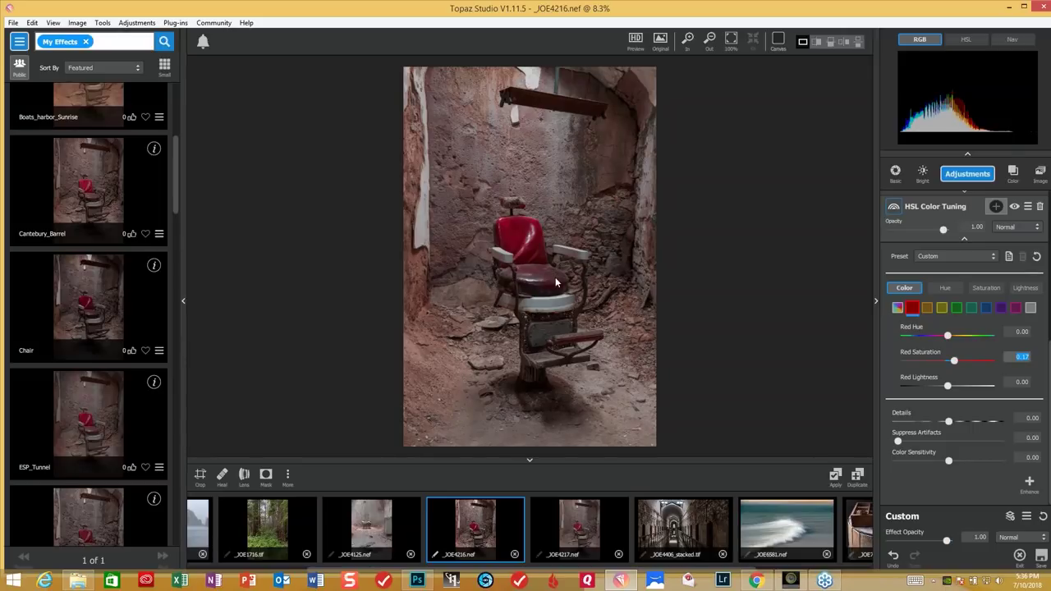
pyautogui.click(948, 387)
pyautogui.moveTo(949, 389); pyautogui.dragTo(955, 390)
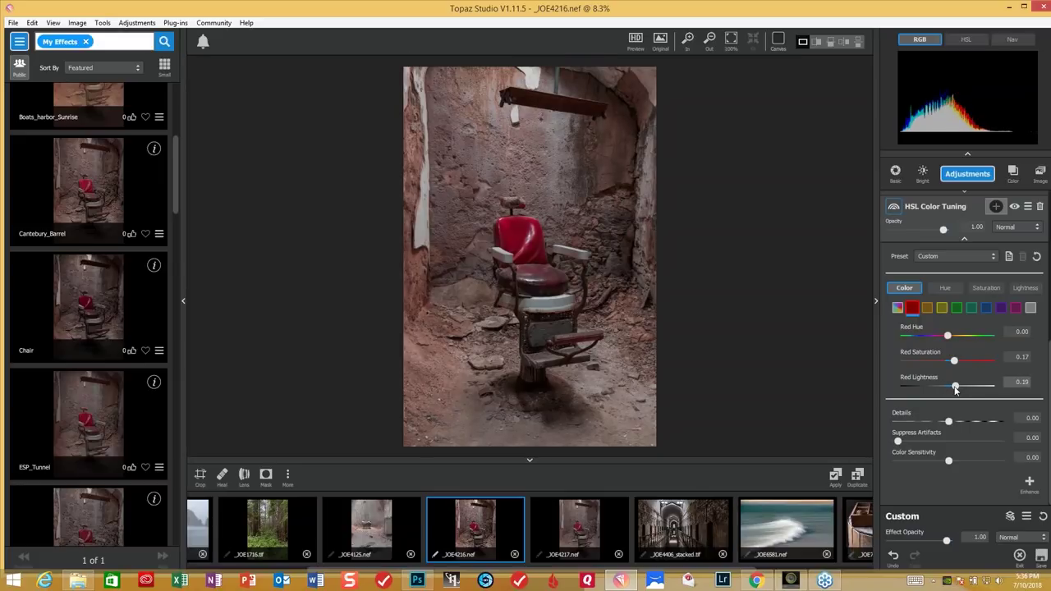
pyautogui.click(955, 389)
# Add a Vignette with Strength 0.64, Size 0.72 and Transition 0.81, and compare the result with the original photo.
pyautogui.click(971, 176)
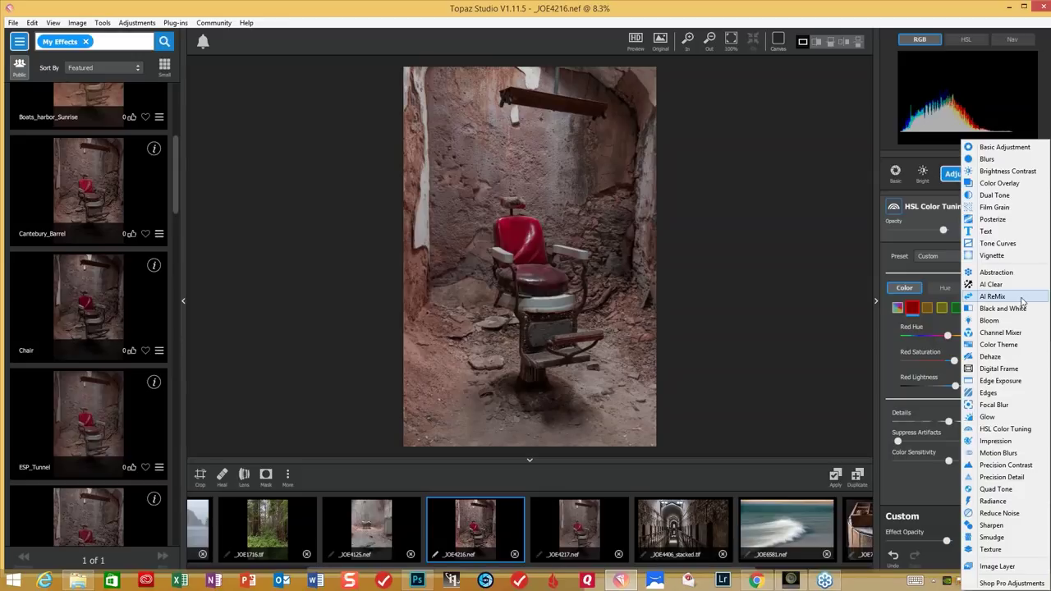
pyautogui.click(992, 256)
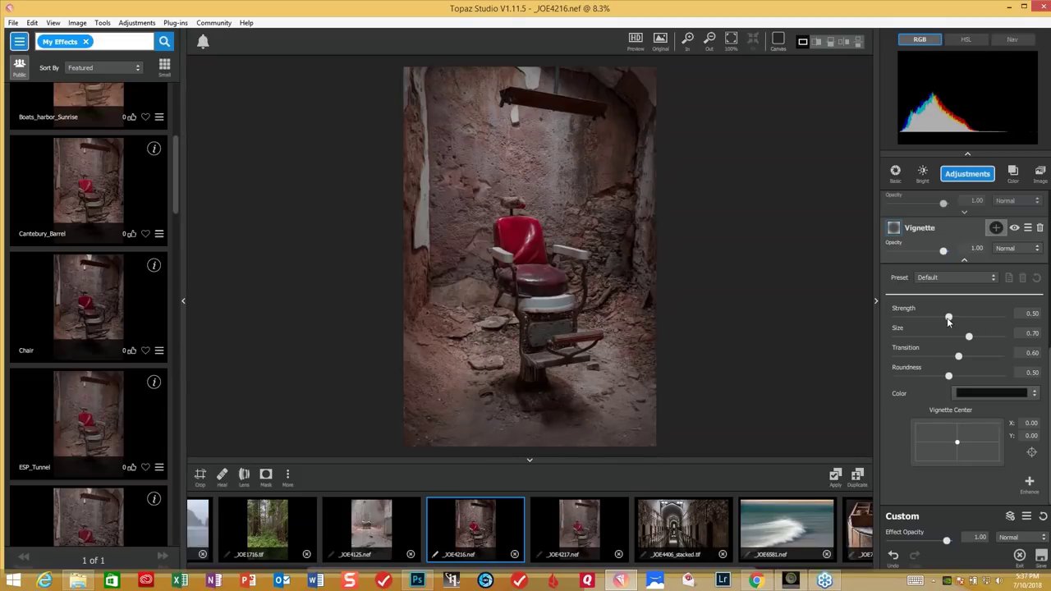
pyautogui.moveTo(948, 319); pyautogui.dragTo(971, 341)
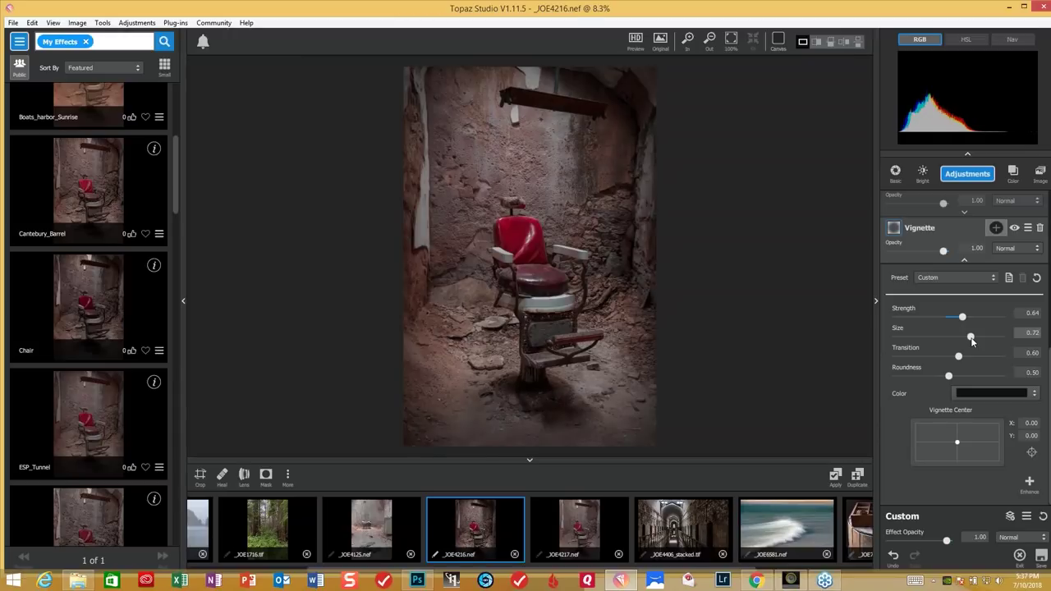
pyautogui.moveTo(959, 356); pyautogui.dragTo(982, 357)
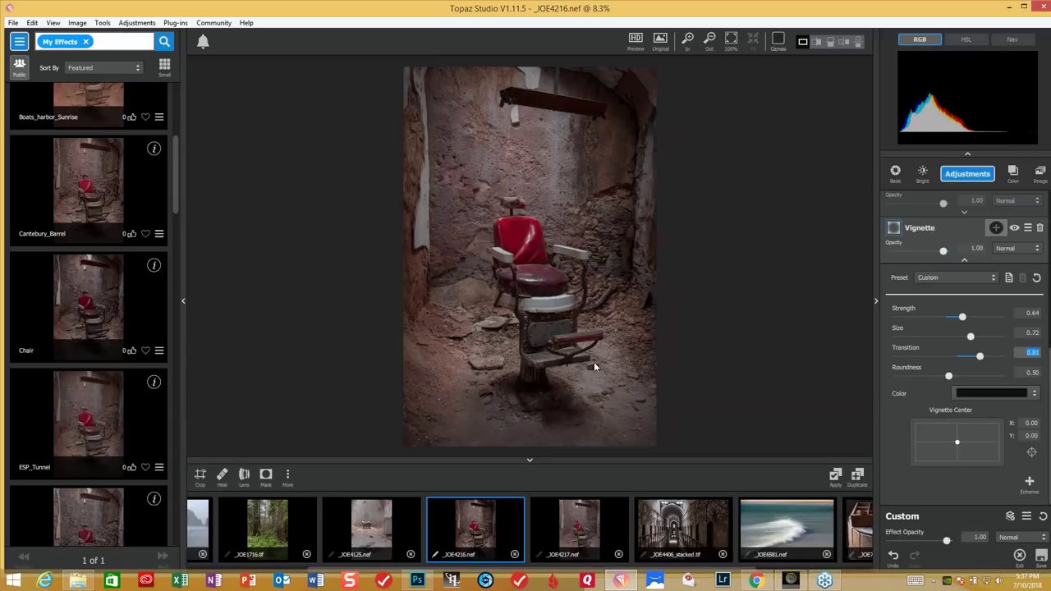
pyautogui.click(561, 292)
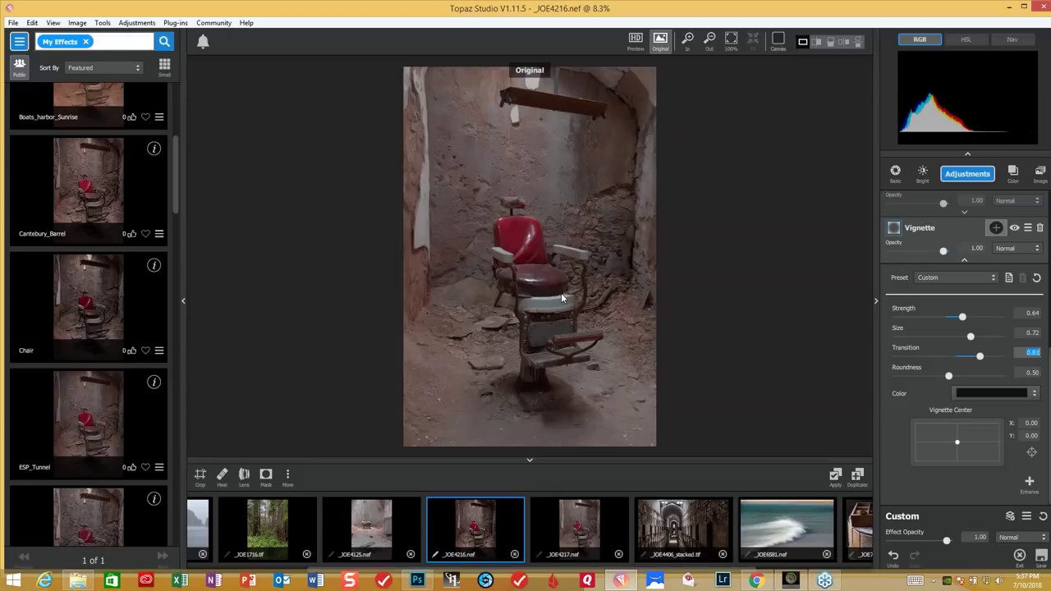
pyautogui.click(561, 293)
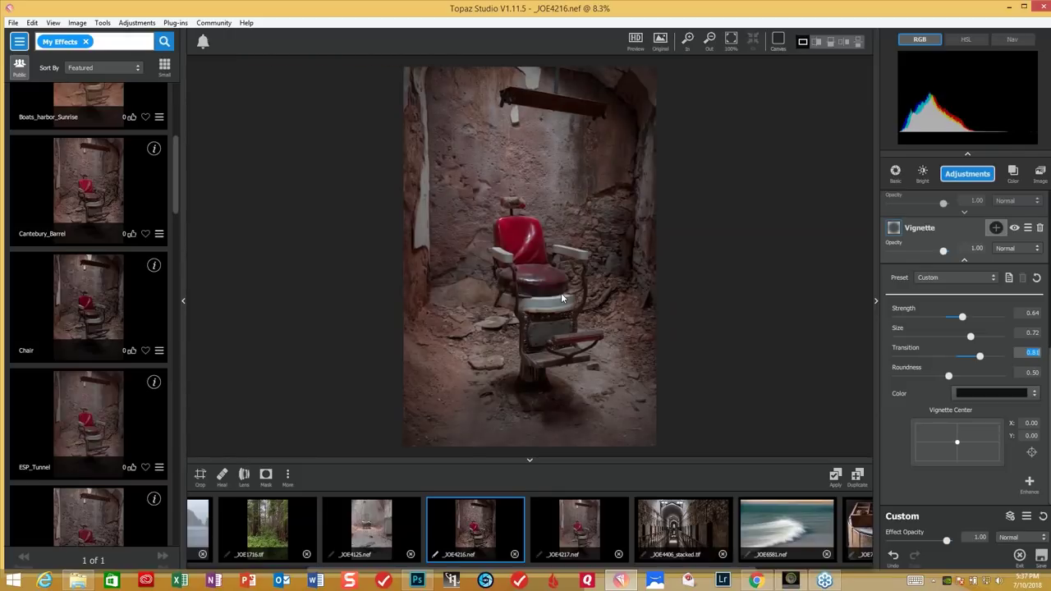
# Compare the barber chair edit with the original photo and reset the whole effect to default values.
pyautogui.click(561, 293)
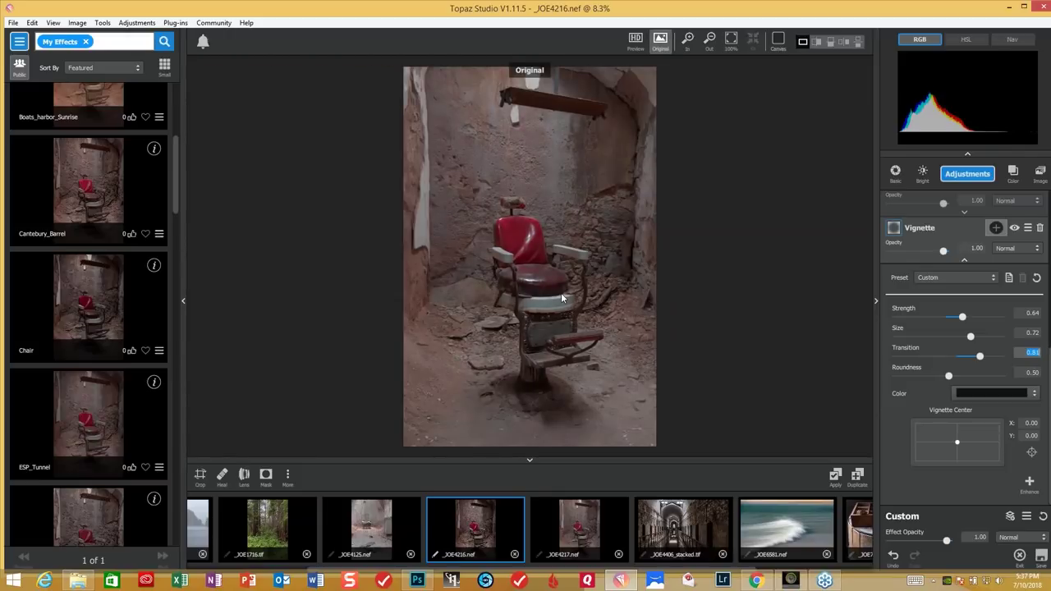
pyautogui.click(561, 292)
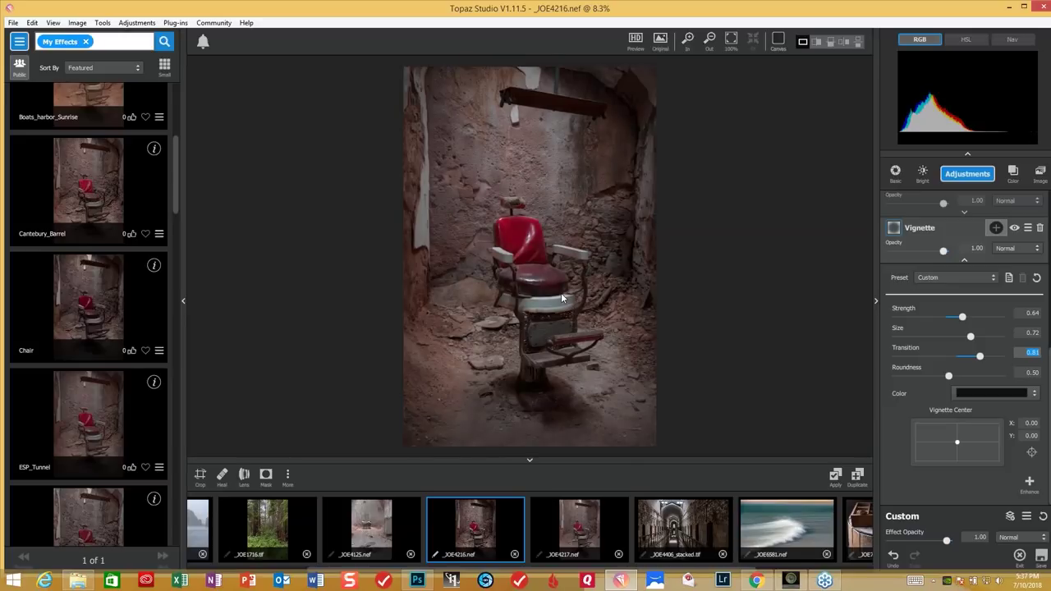
pyautogui.click(561, 293)
pyautogui.moveTo(1046, 515)
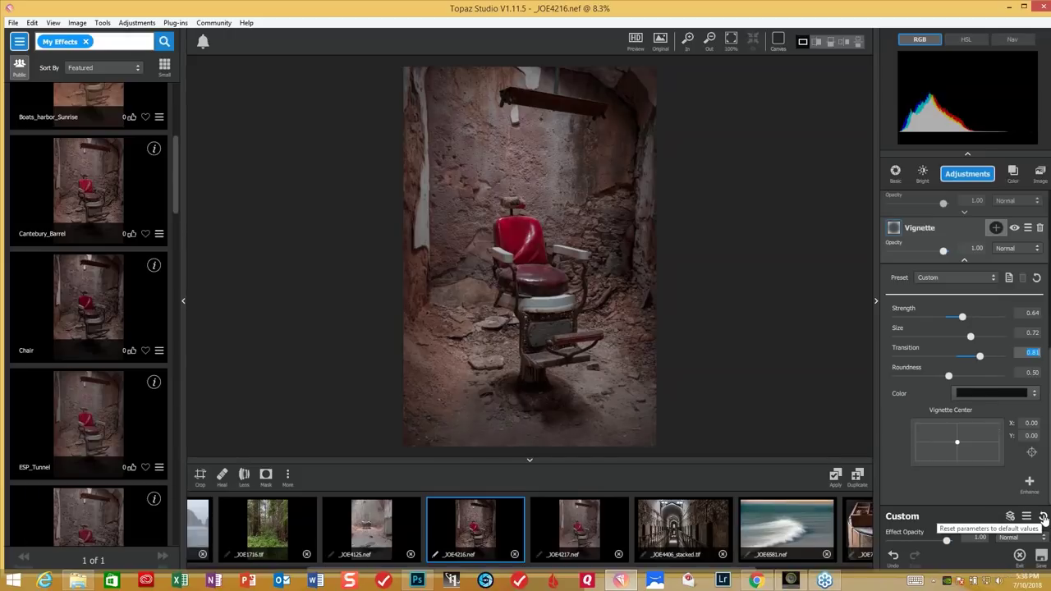
pyautogui.click(1044, 518)
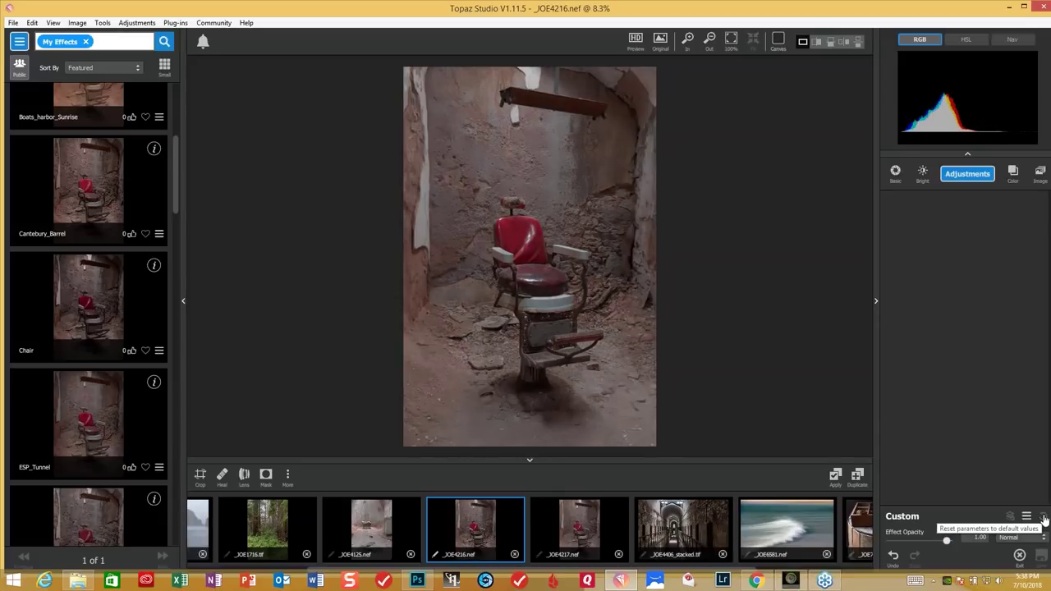
# Switch to the photo _JOE4125.nef and apply the Pants effect from My Effects.
pyautogui.click(378, 528)
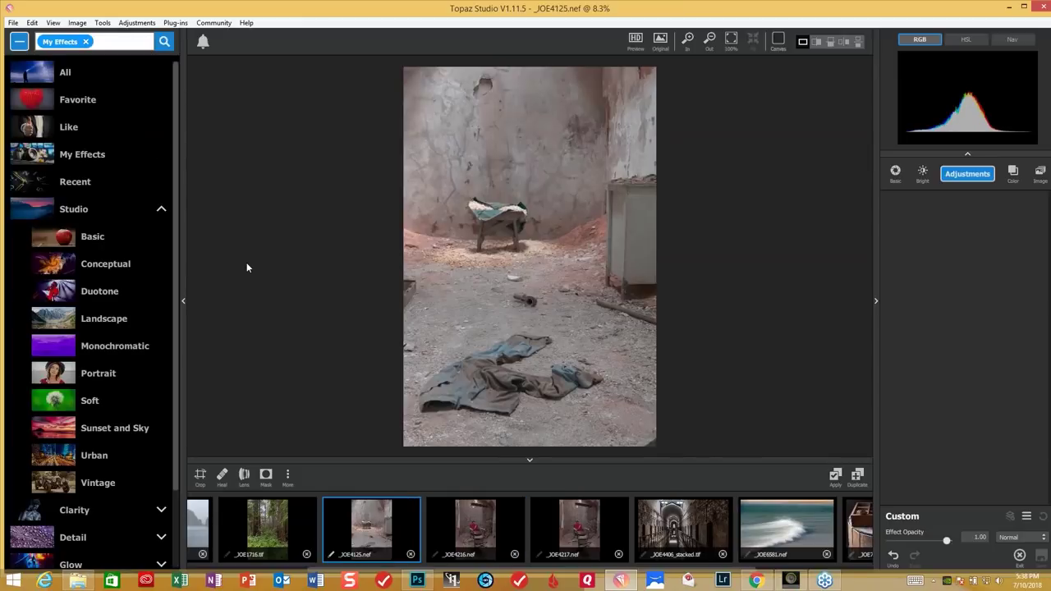
pyautogui.click(79, 158)
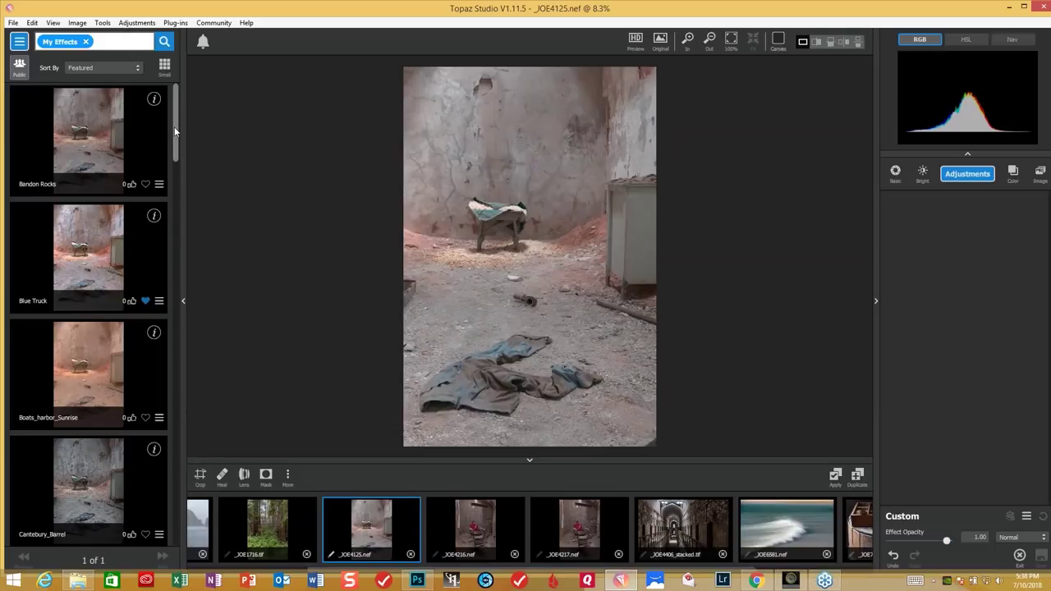
pyautogui.moveTo(175, 129); pyautogui.dragTo(179, 379)
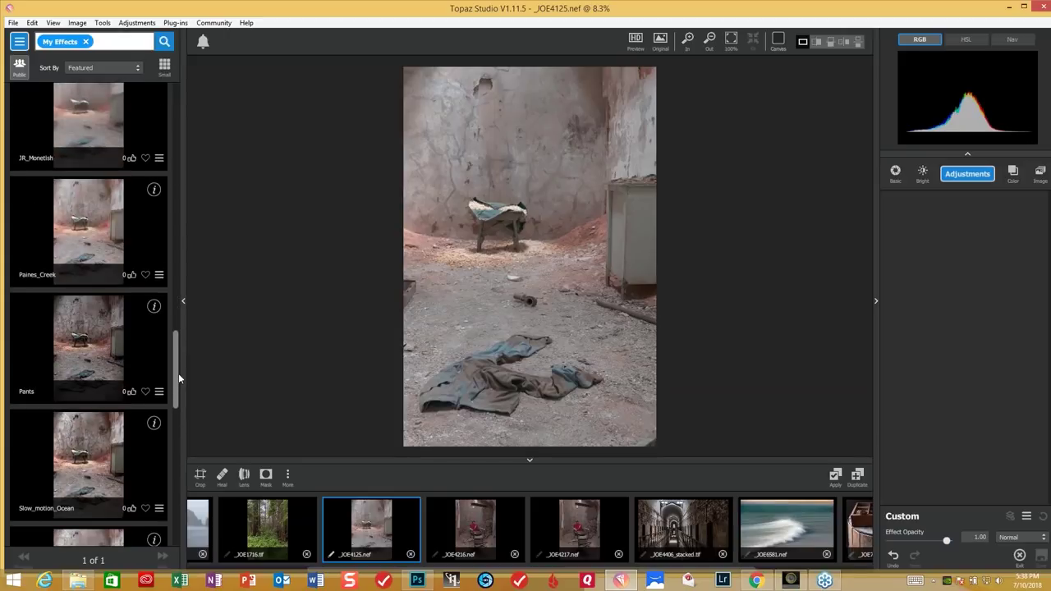
pyautogui.click(82, 345)
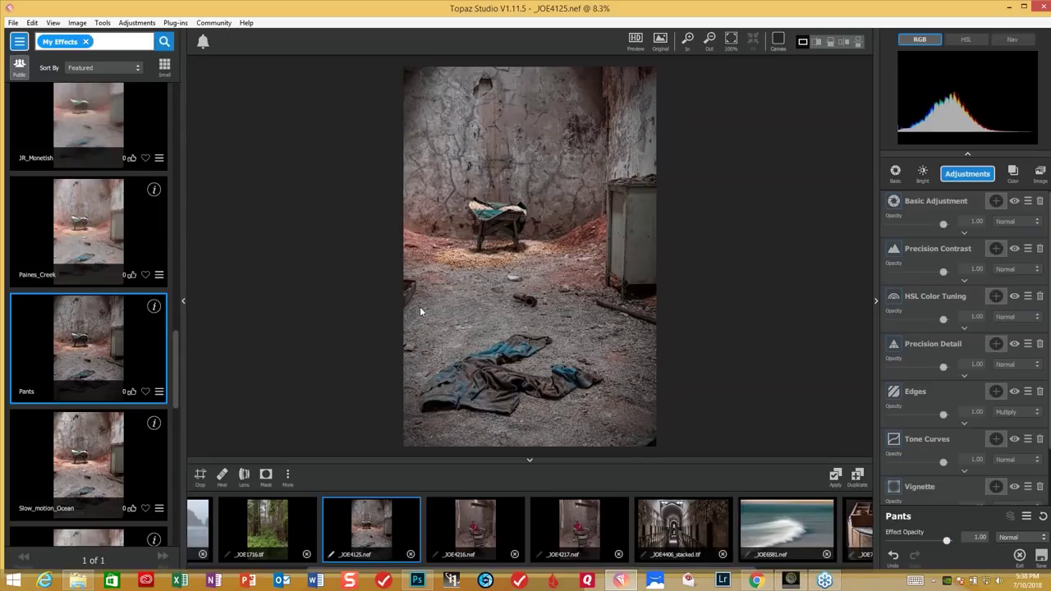
# Hide the effects library and compare the Pants effect with the original photo.
pyautogui.click(184, 303)
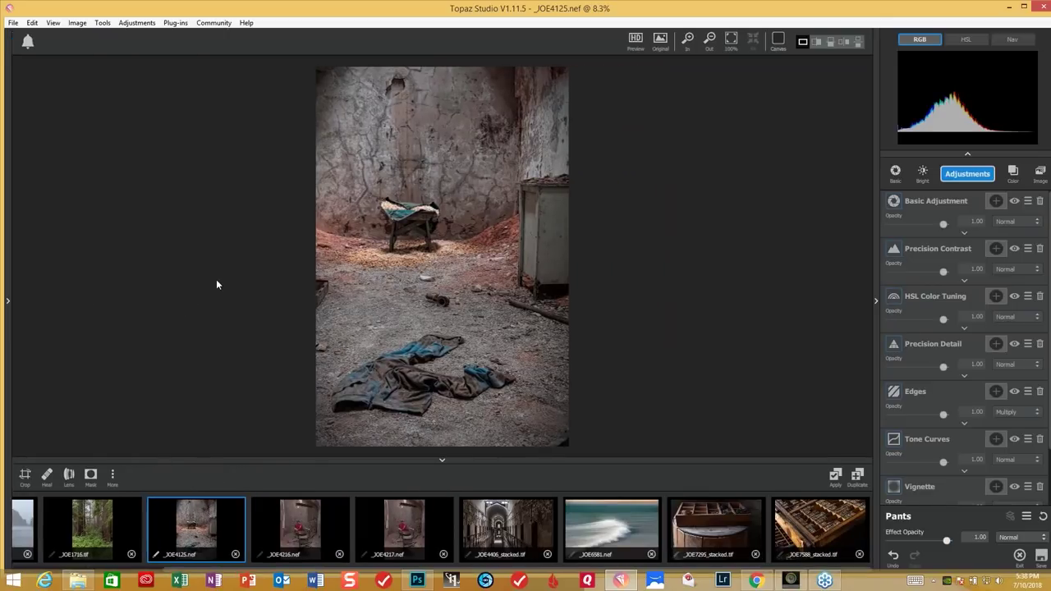
pyautogui.press('\\')
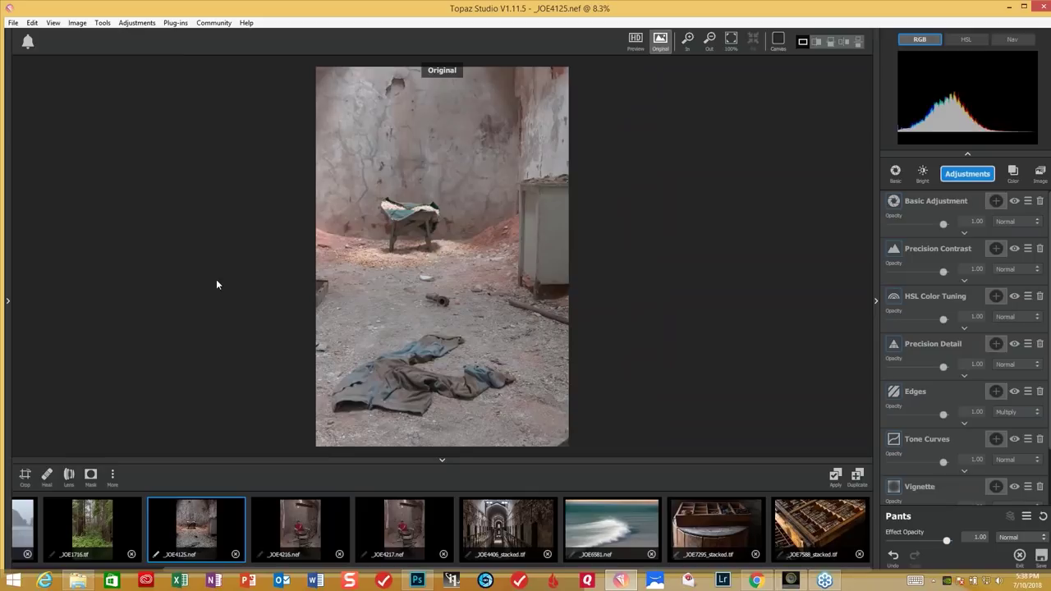
pyautogui.press('\\')
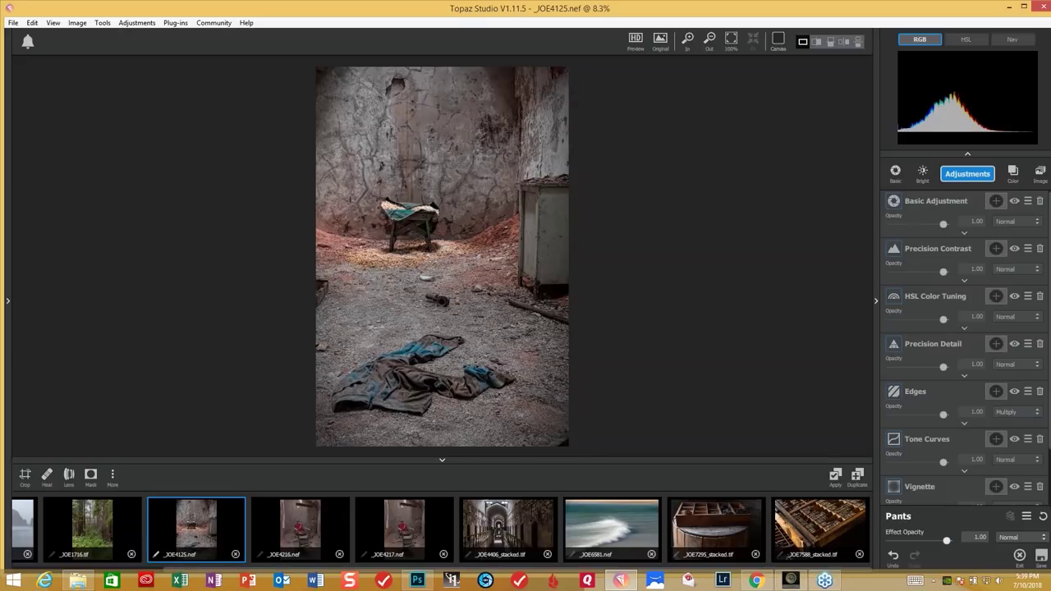
# Clear the Pants effect and add a Basic Adjustment with Exposure -0.27, Clarity 0.16 and Black Level -0.06.
pyautogui.click(1044, 517)
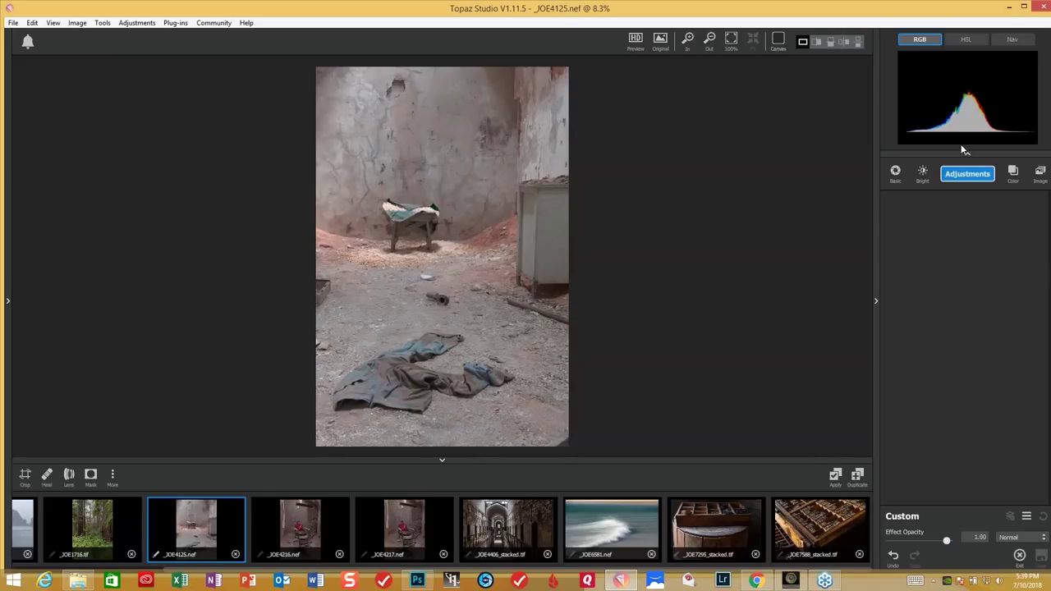
pyautogui.click(966, 176)
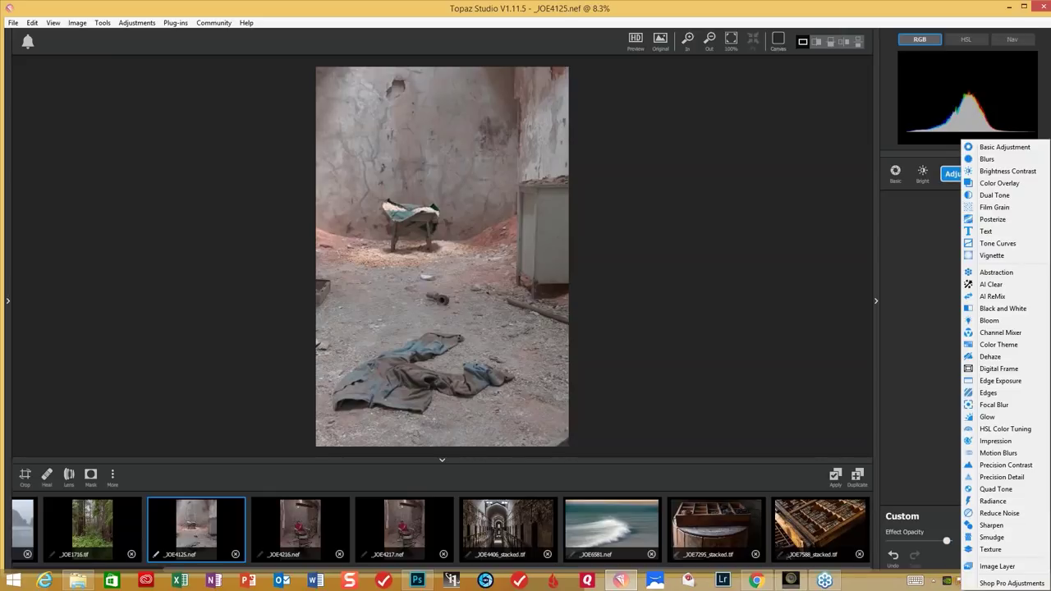
pyautogui.click(1001, 148)
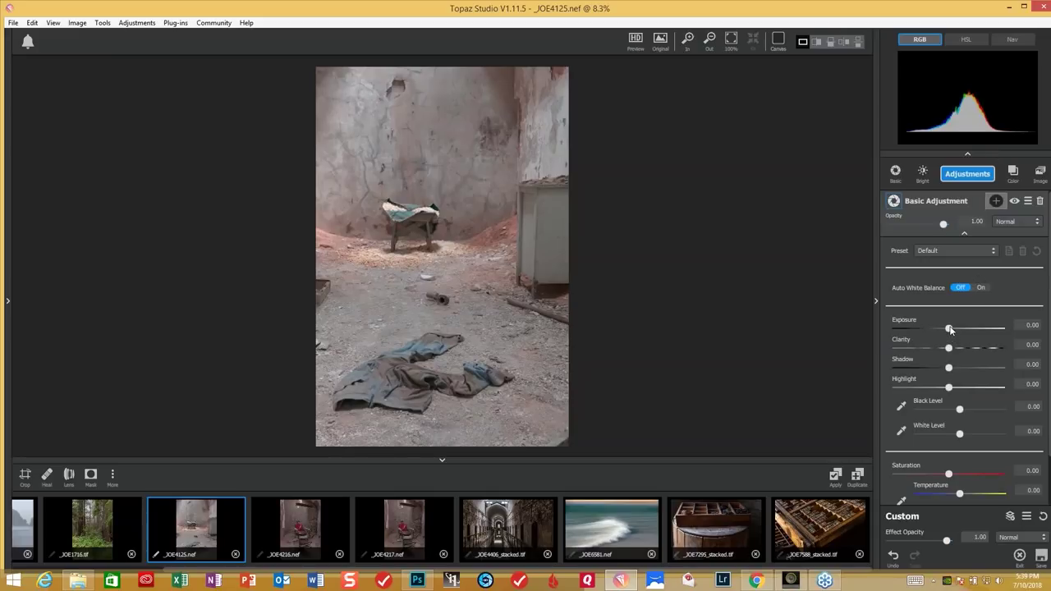
pyautogui.moveTo(950, 329); pyautogui.dragTo(936, 329)
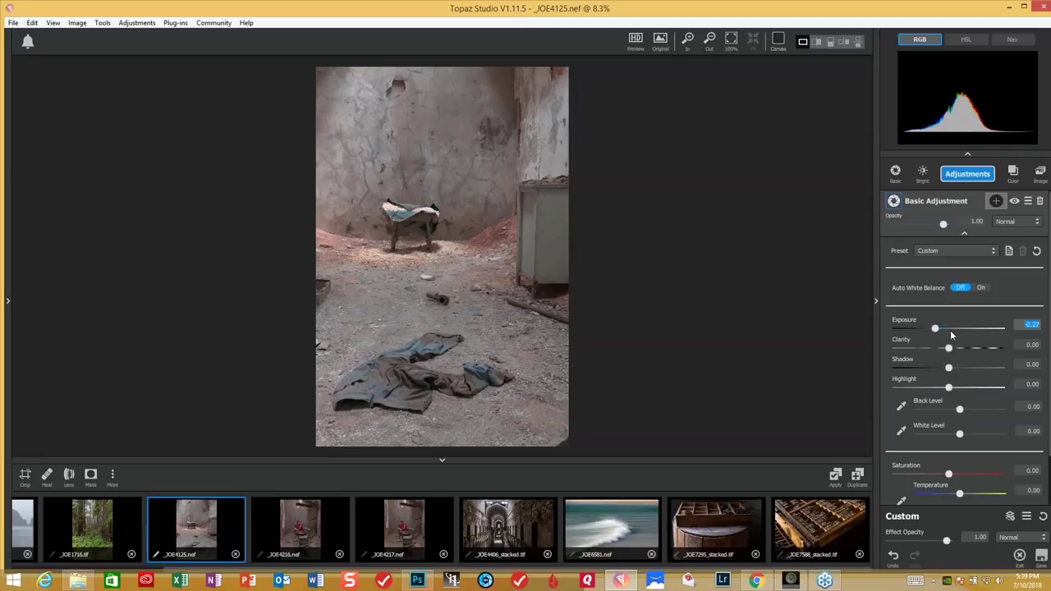
pyautogui.click(950, 349)
pyautogui.moveTo(952, 349); pyautogui.dragTo(987, 349)
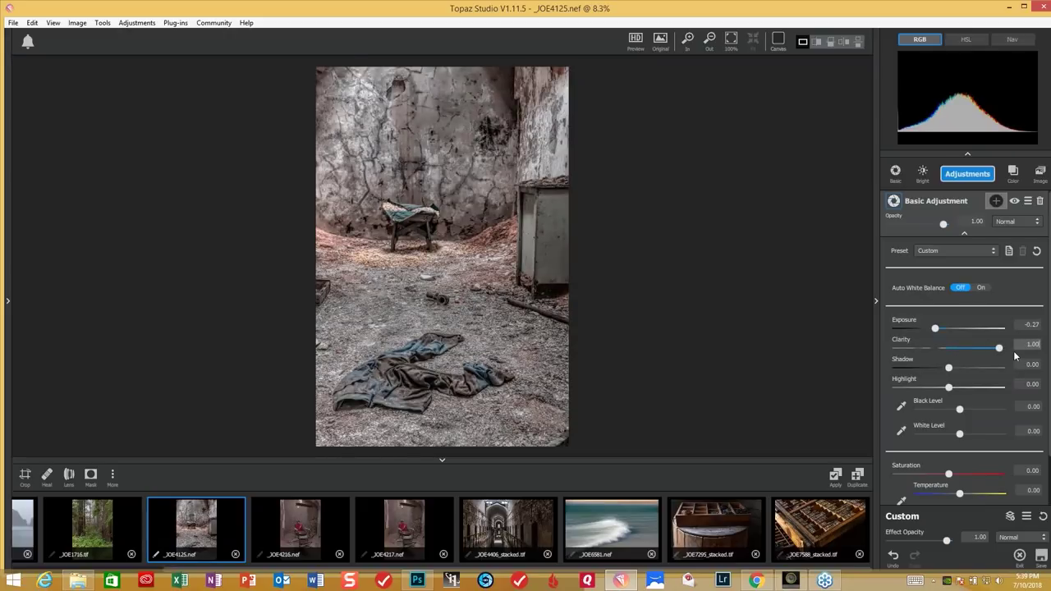
pyautogui.moveTo(997, 350); pyautogui.dragTo(956, 349)
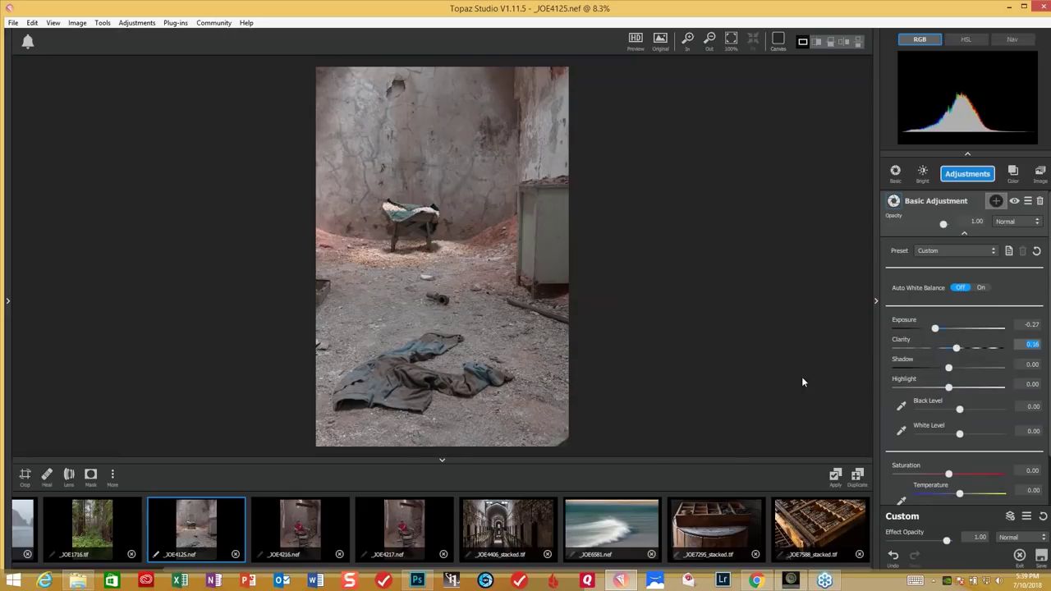
pyautogui.click(959, 413)
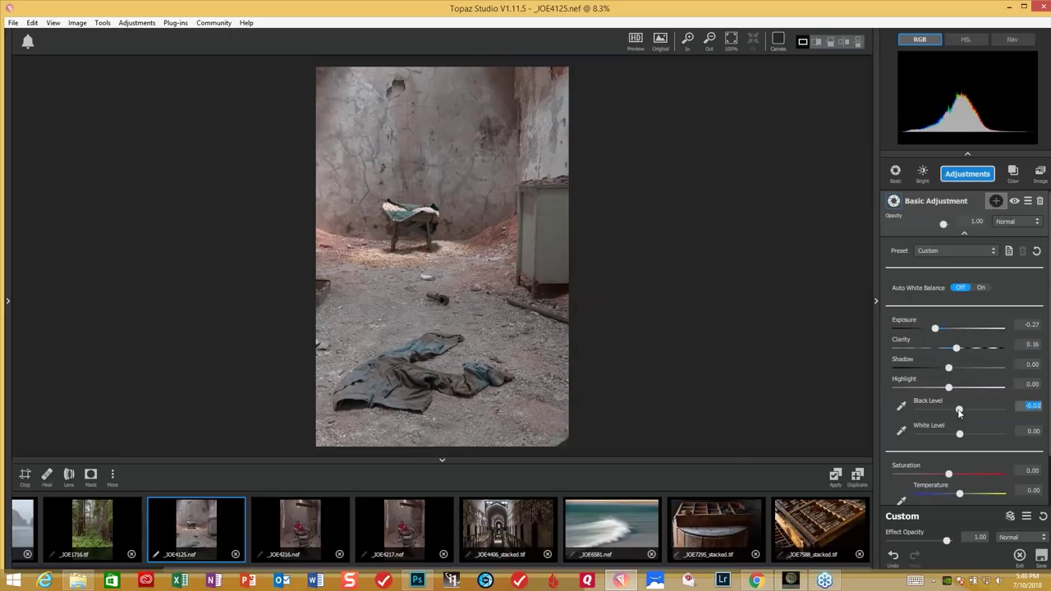
pyautogui.moveTo(958, 413); pyautogui.dragTo(959, 412)
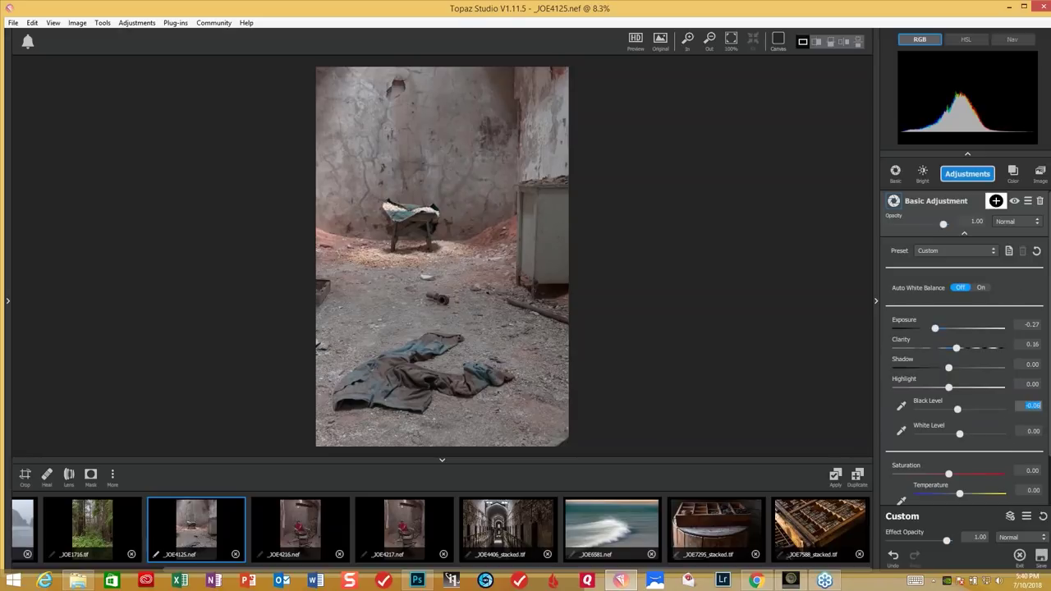
# Add a Precision Contrast adjustment with Micro 0.46, Low 0.23, Shadow 0.18 and High equalization.
pyautogui.click(968, 176)
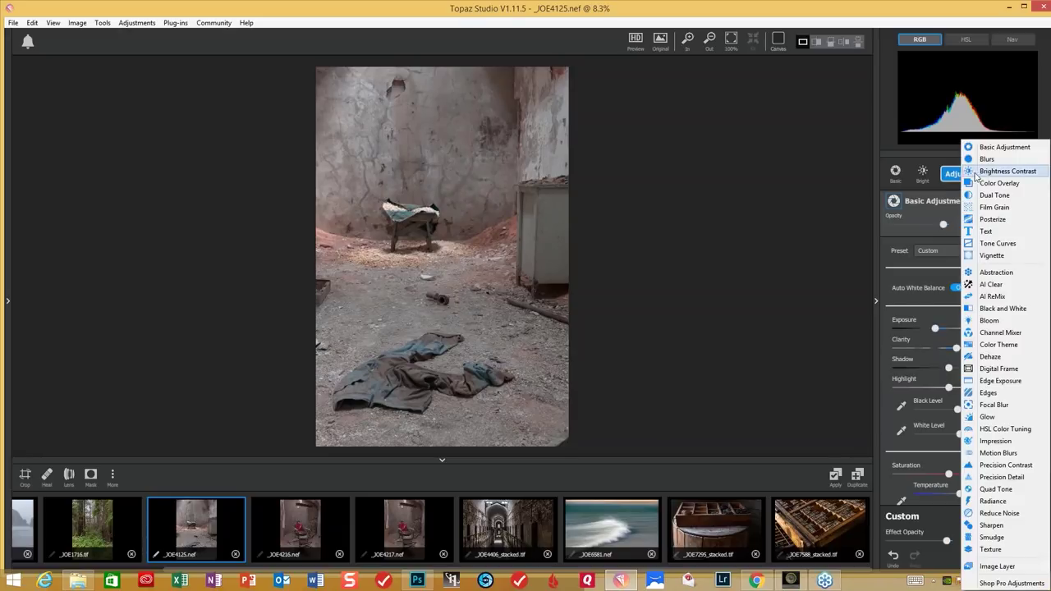
pyautogui.click(1026, 465)
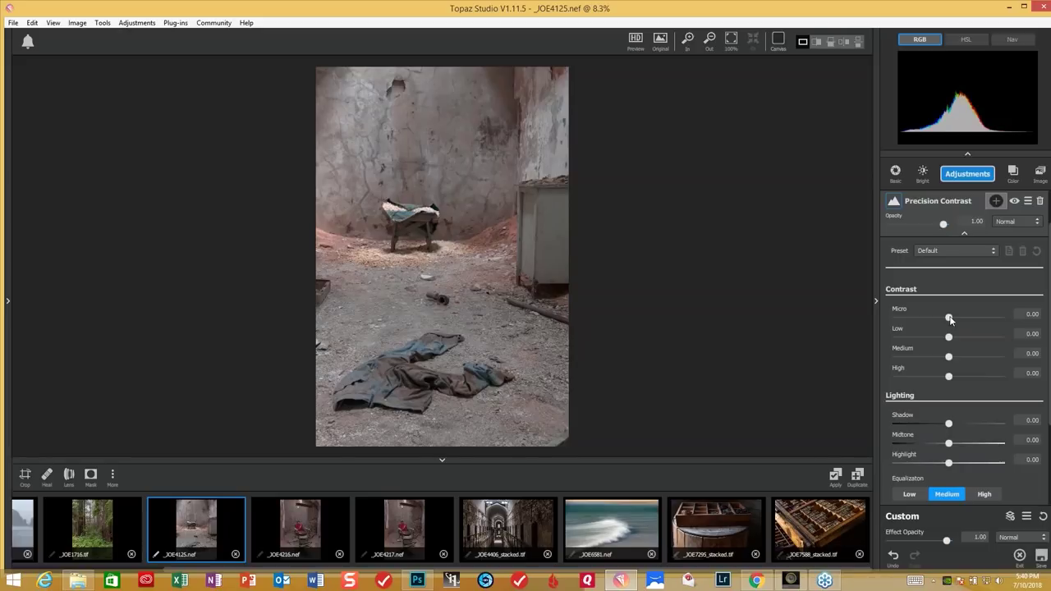
pyautogui.moveTo(954, 317); pyautogui.dragTo(973, 321)
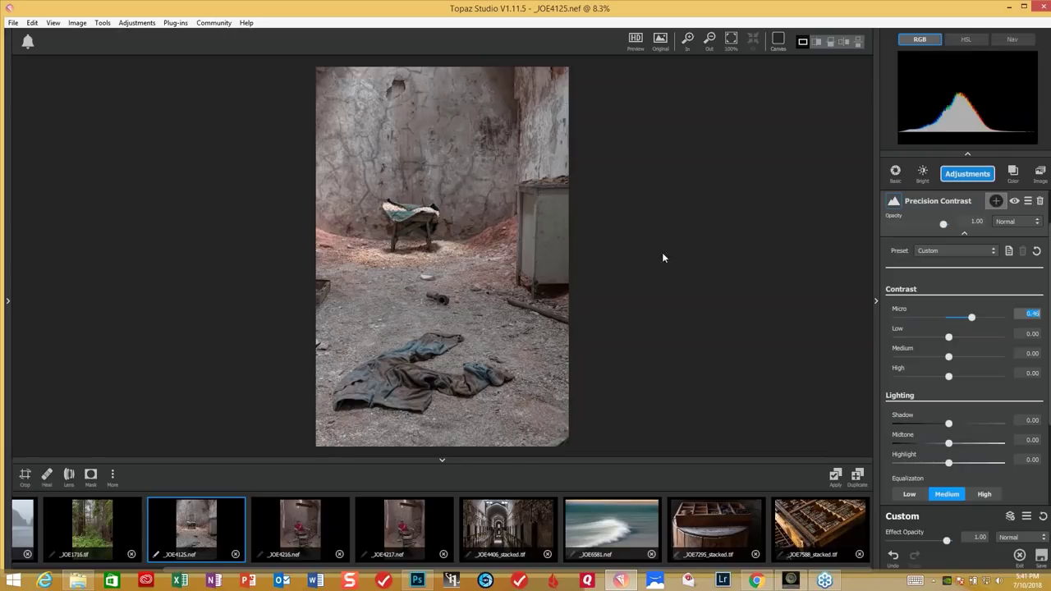
pyautogui.moveTo(948, 343); pyautogui.dragTo(960, 344)
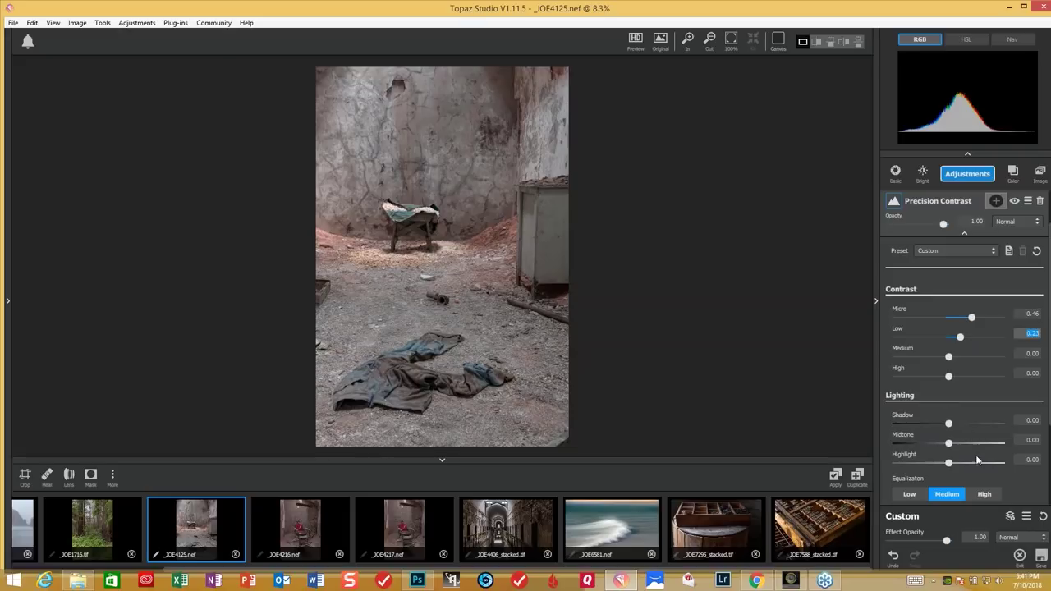
pyautogui.scroll(-1, 976, 476)
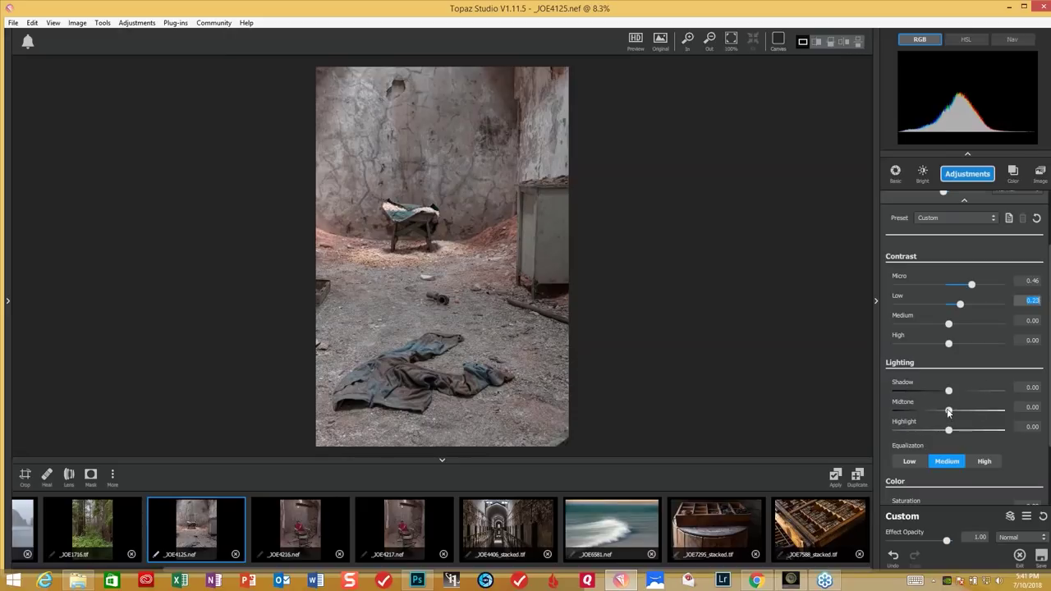
pyautogui.moveTo(949, 391); pyautogui.dragTo(959, 392)
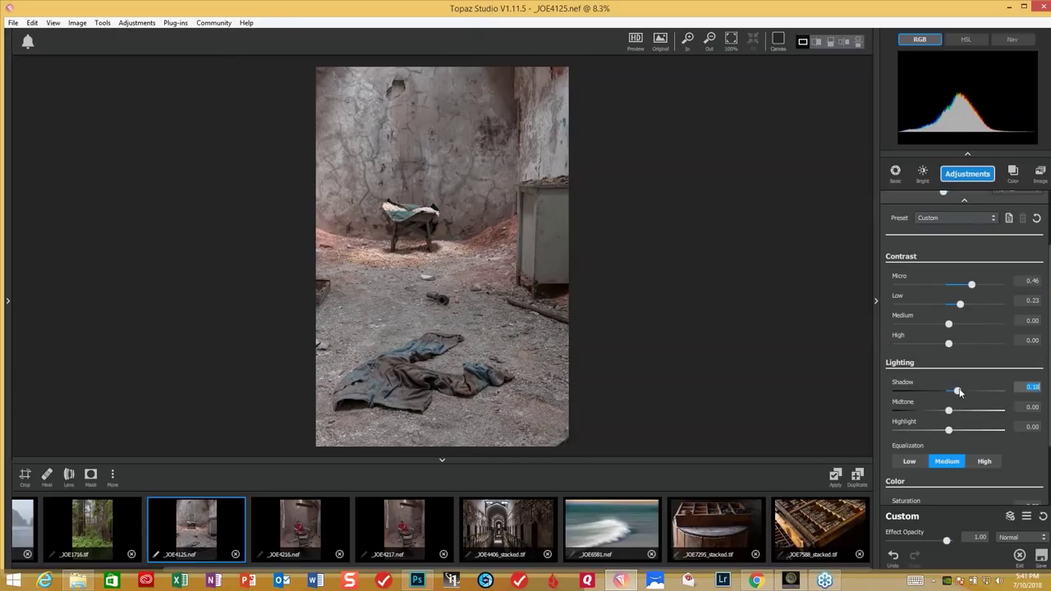
pyautogui.click(991, 461)
# Set the Precision Contrast's Medium contrast to -0.05, High contrast to -0.04 and Midtone lighting to 0.10.
pyautogui.click(949, 325)
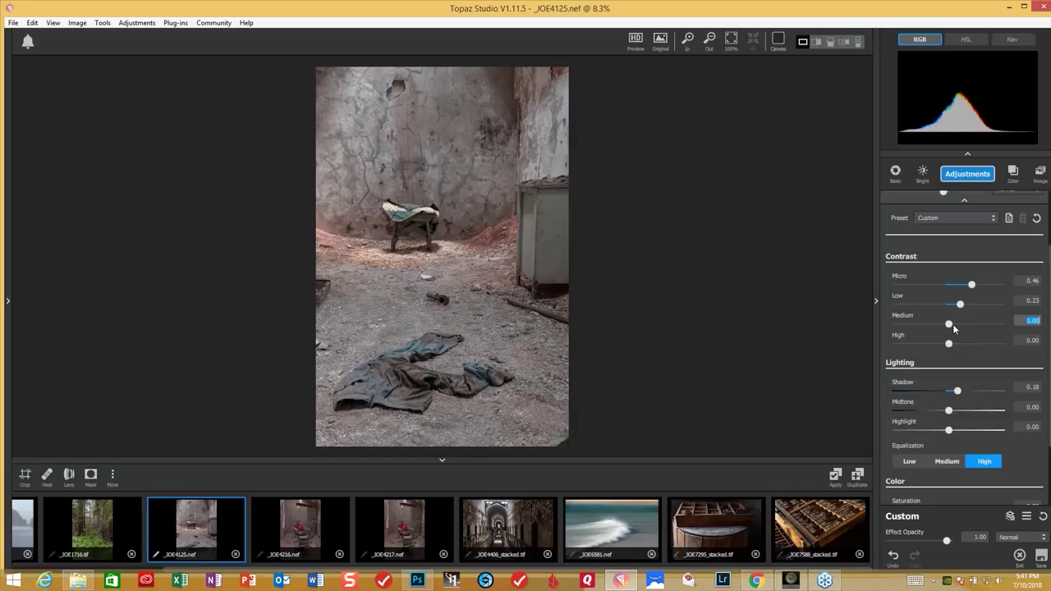
pyautogui.moveTo(949, 326); pyautogui.dragTo(946, 327)
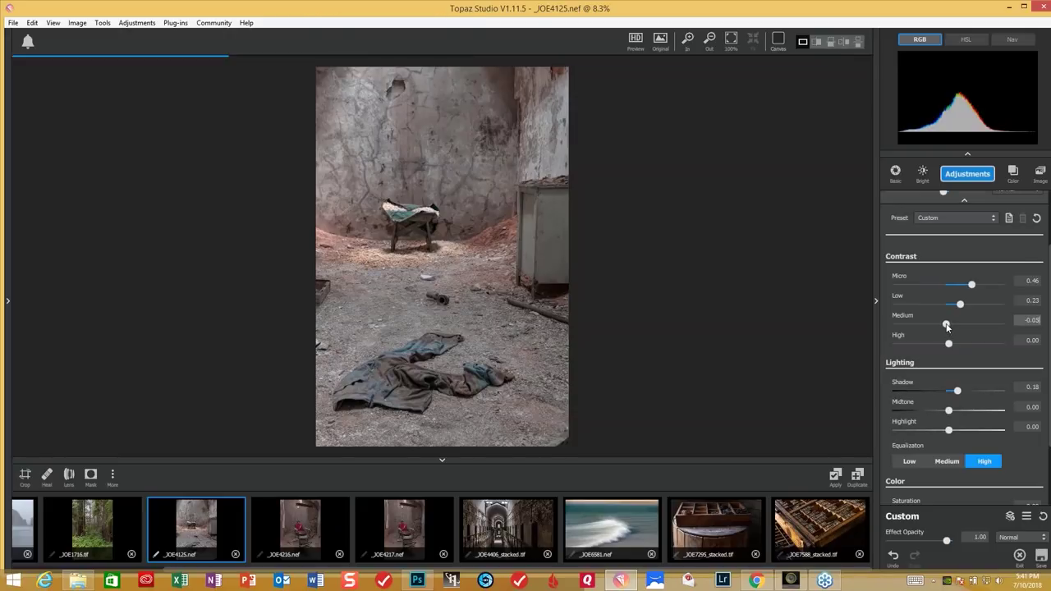
pyautogui.click(952, 344)
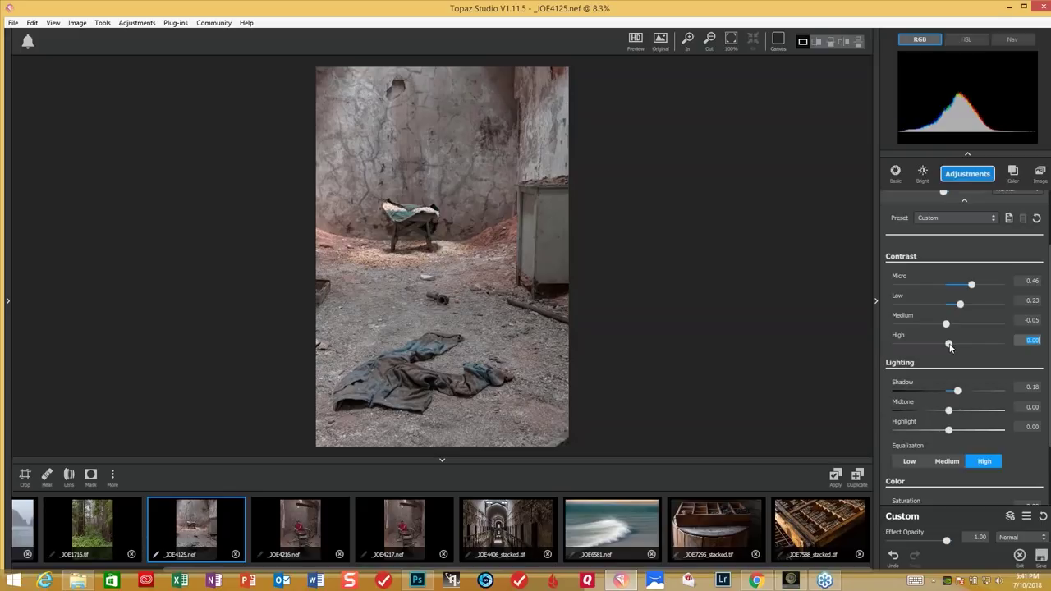
pyautogui.moveTo(949, 345); pyautogui.dragTo(947, 344)
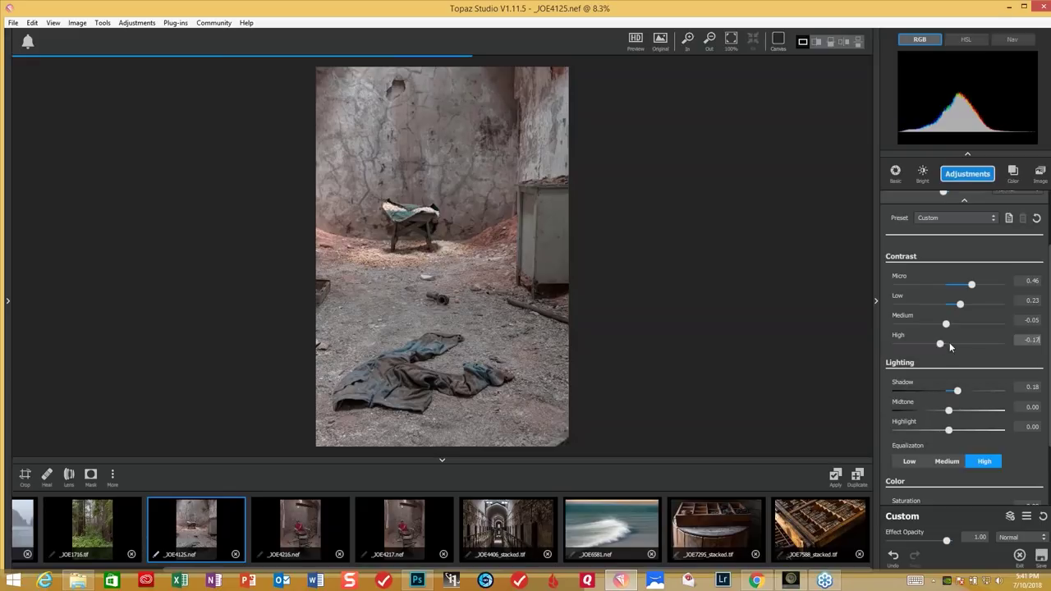
pyautogui.click(948, 345)
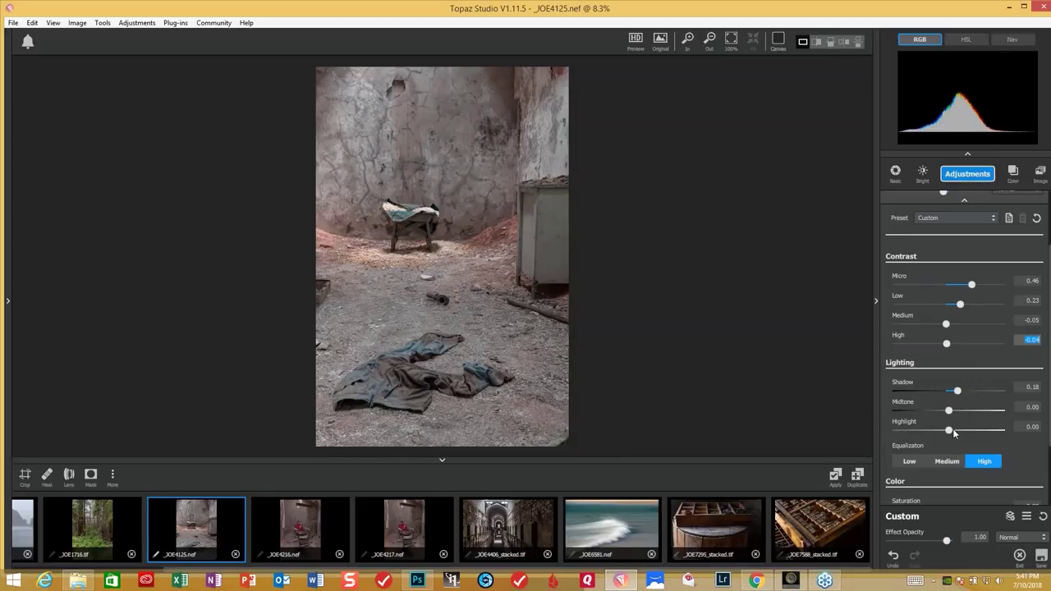
pyautogui.moveTo(950, 414); pyautogui.dragTo(953, 411)
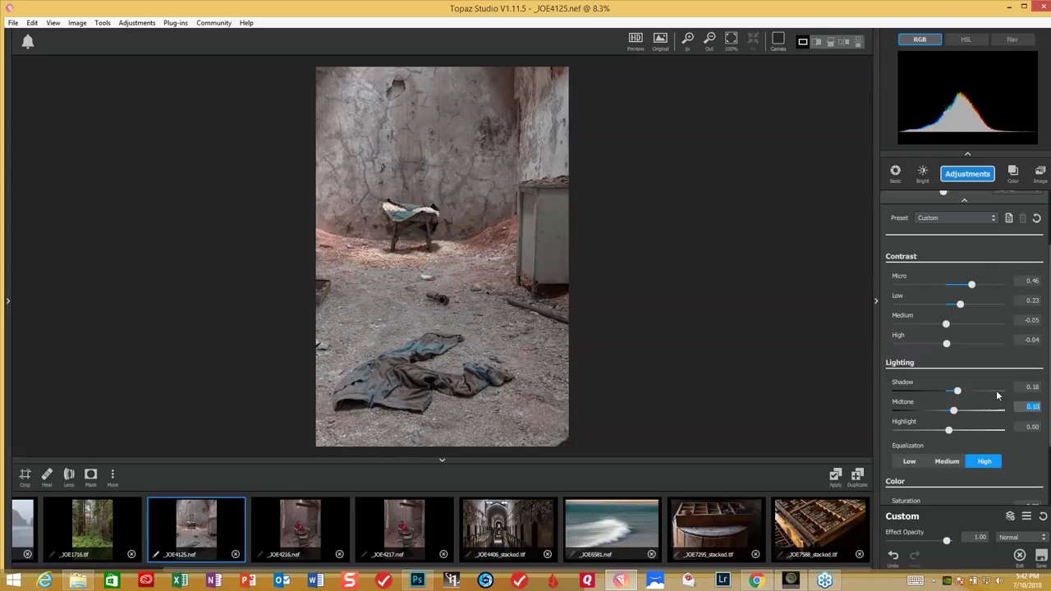
# Add an HSL Color Tuning adjustment, set Red Saturation to -0.20 and raise Red Lightness slightly.
pyautogui.click(973, 176)
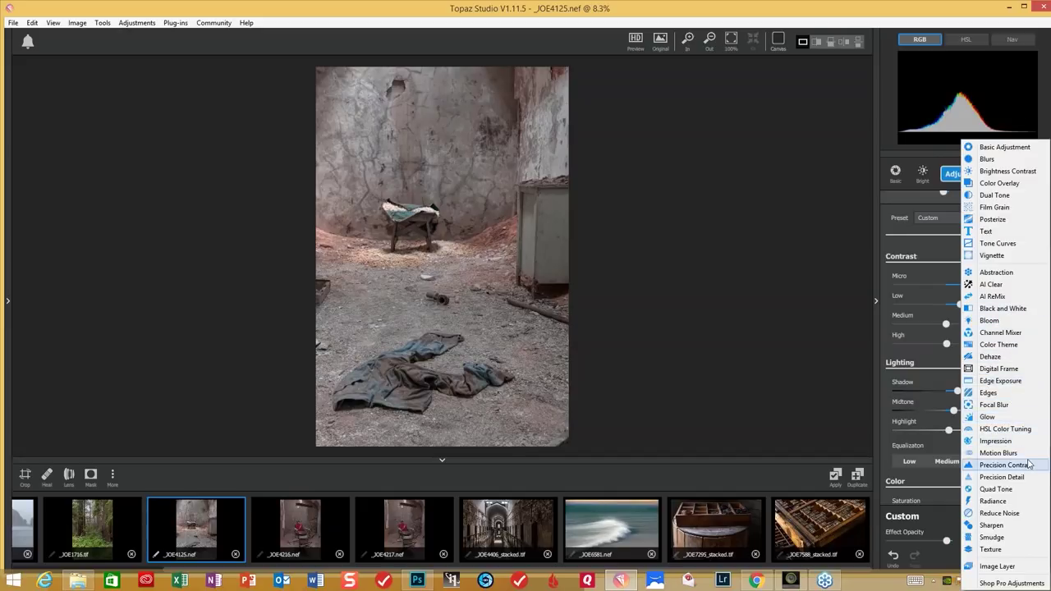
pyautogui.click(1010, 429)
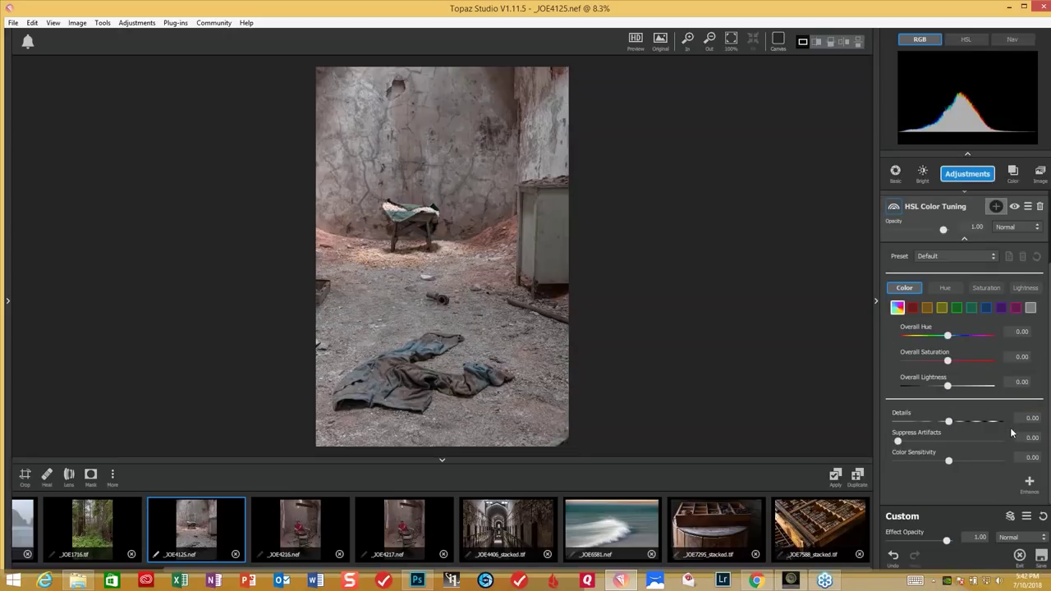
pyautogui.click(913, 308)
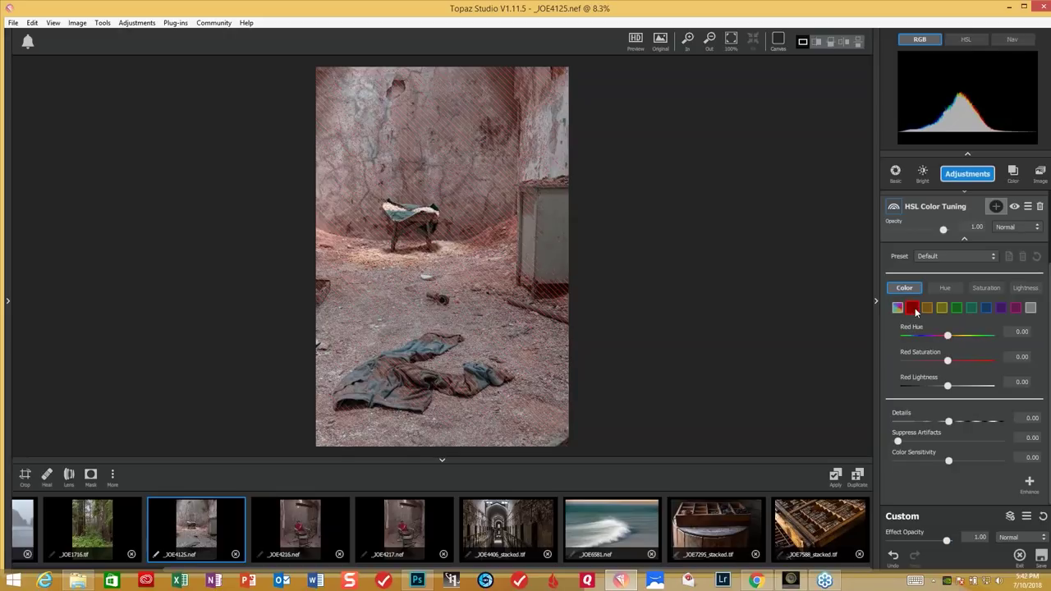
pyautogui.click(948, 361)
pyautogui.moveTo(948, 361); pyautogui.dragTo(939, 362)
pyautogui.click(949, 386)
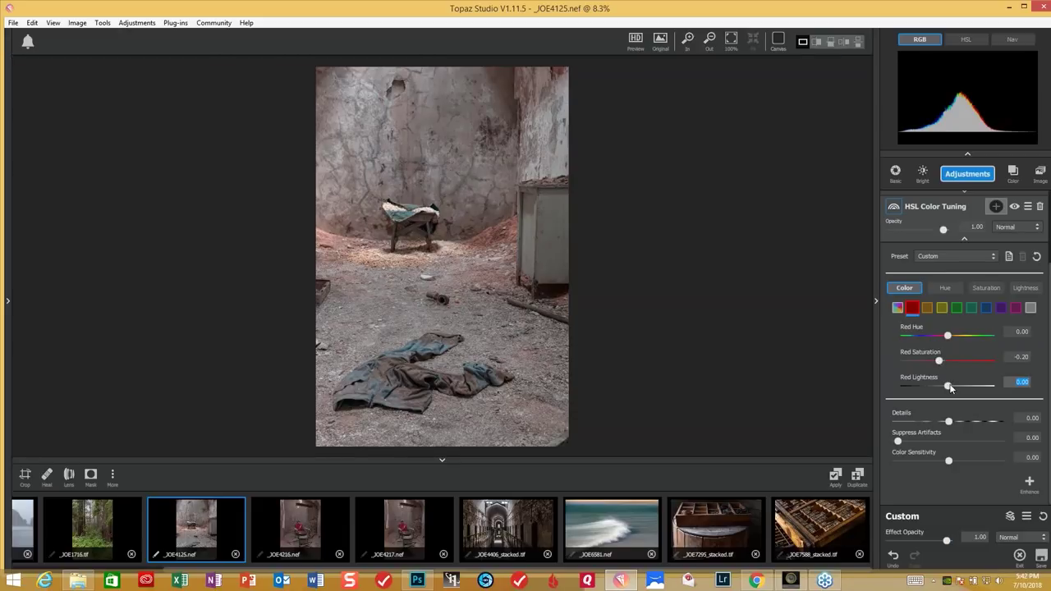
pyautogui.moveTo(951, 386); pyautogui.dragTo(957, 387)
# Set the HSL Color Tuning's Orange Saturation to -0.17 and Orange Lightness to 0.16.
pyautogui.click(930, 310)
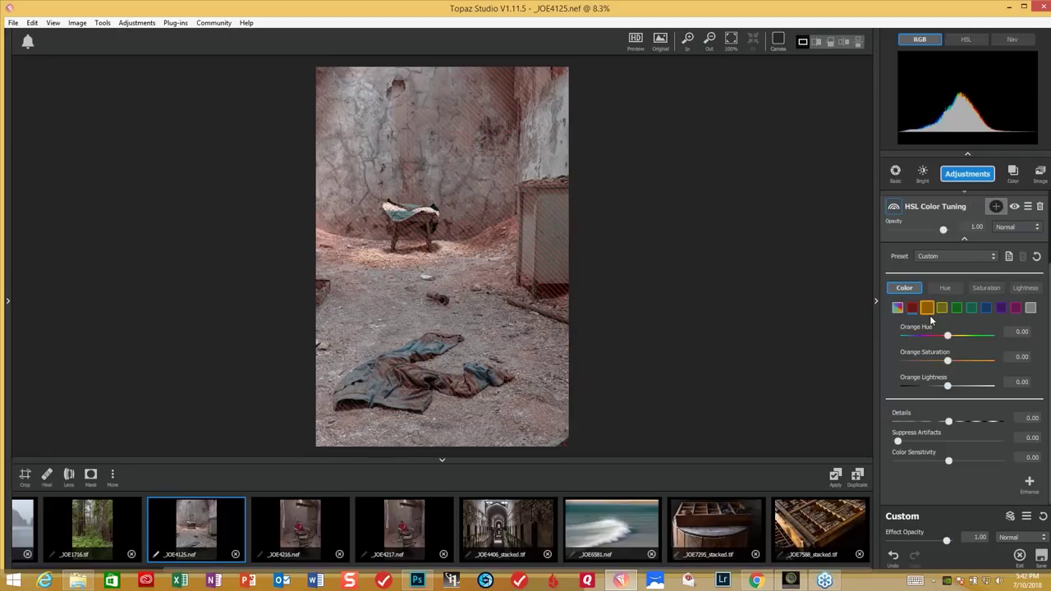
pyautogui.moveTo(950, 361); pyautogui.dragTo(940, 362)
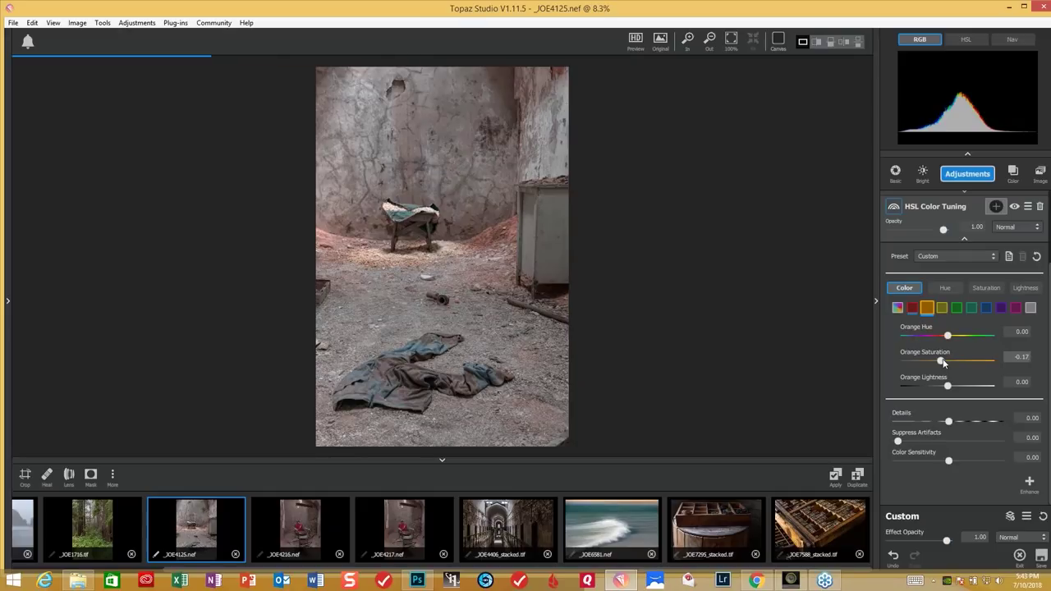
pyautogui.click(949, 385)
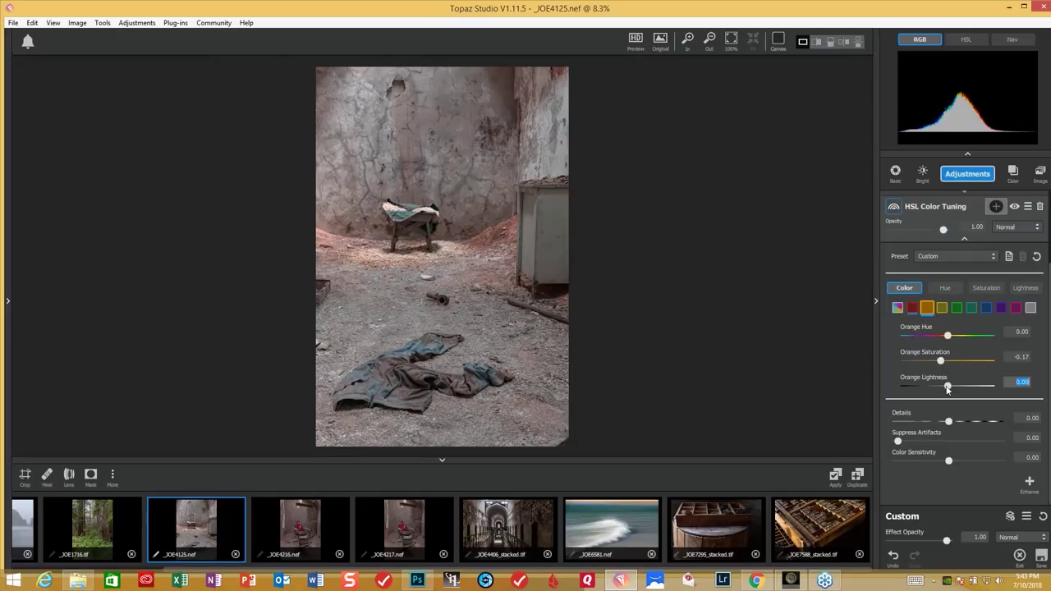
pyautogui.moveTo(950, 388); pyautogui.dragTo(958, 386)
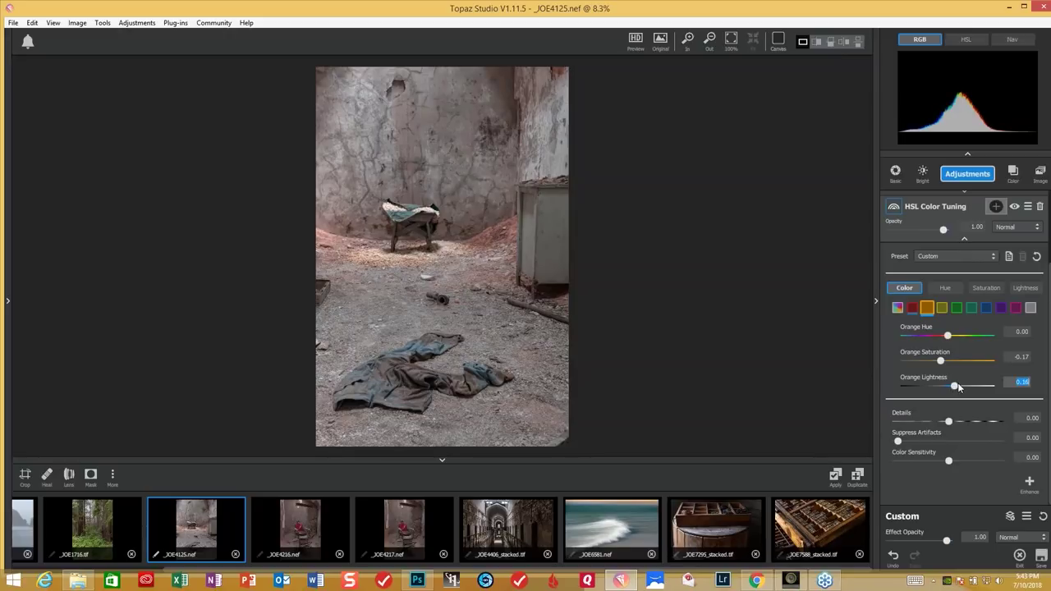
# Examine which photo areas the purple, blue, aqua, green, yellow and magenta HSL ranges affect.
pyautogui.click(1000, 307)
pyautogui.click(987, 309)
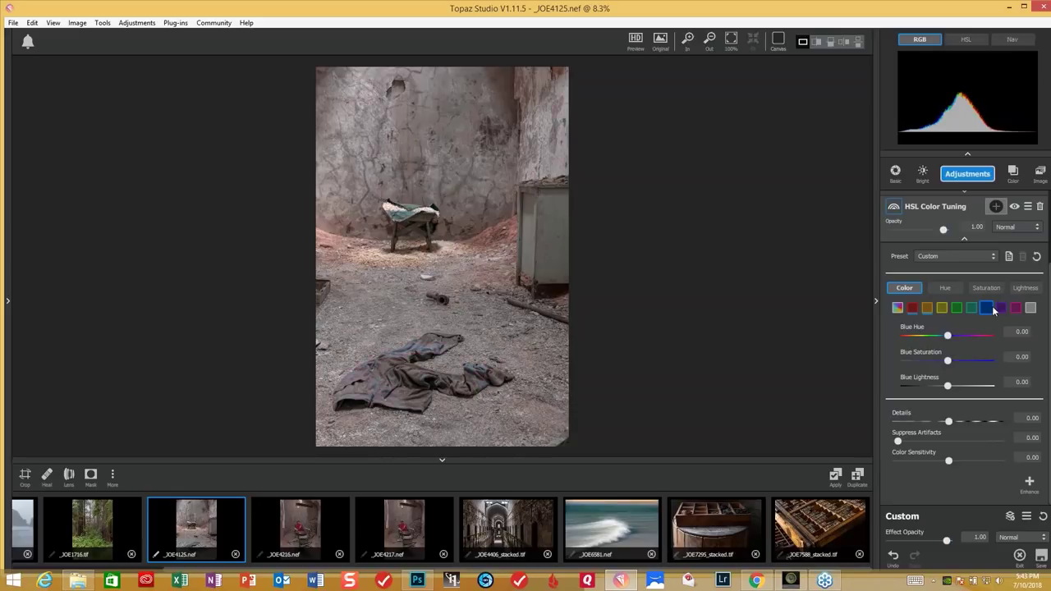
pyautogui.click(1000, 309)
pyautogui.click(988, 312)
pyautogui.click(971, 311)
pyautogui.click(956, 309)
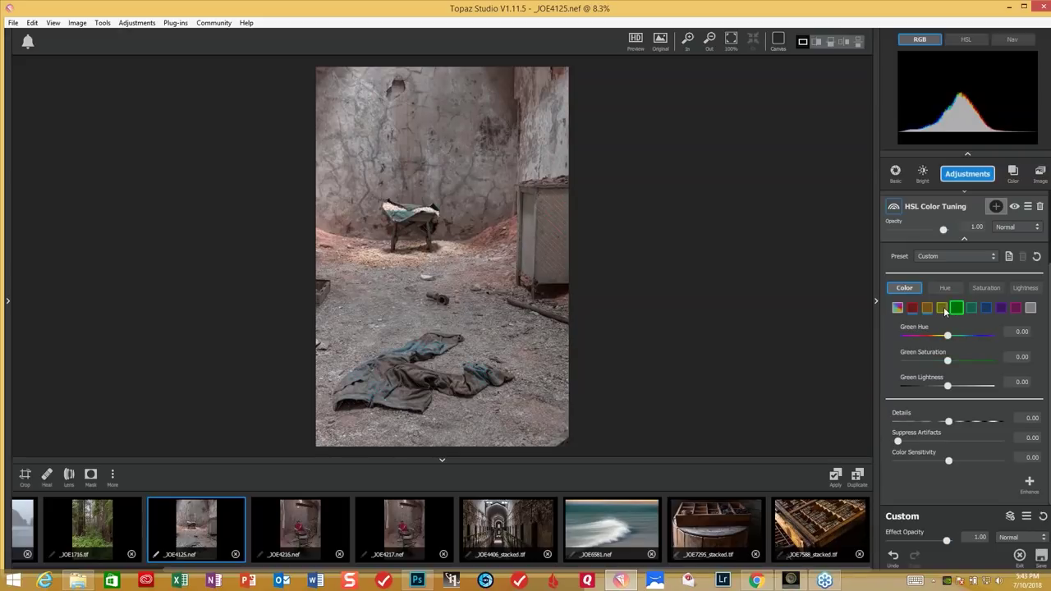
pyautogui.click(943, 309)
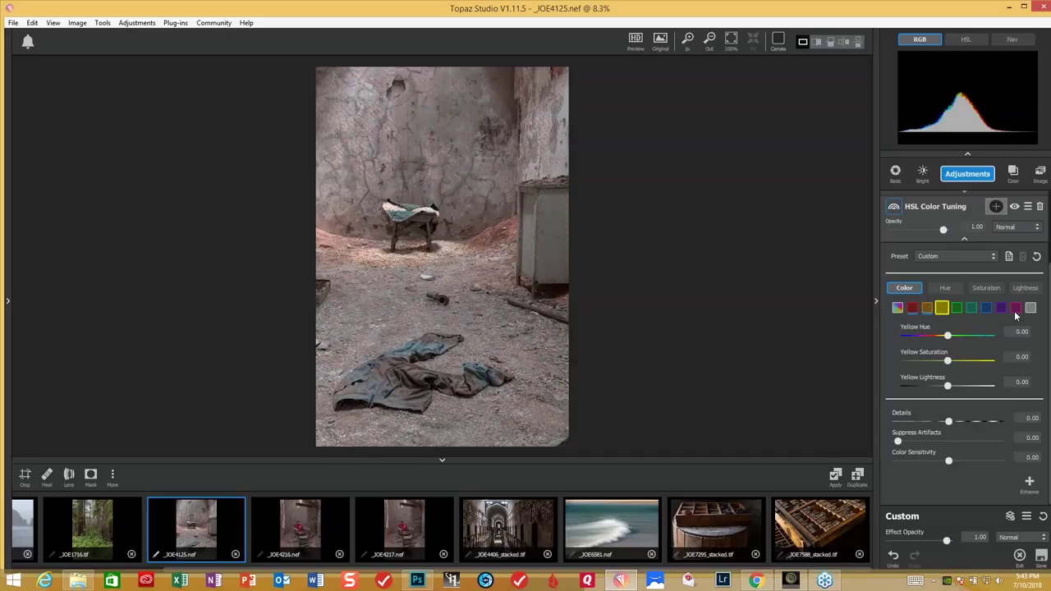
pyautogui.click(1016, 309)
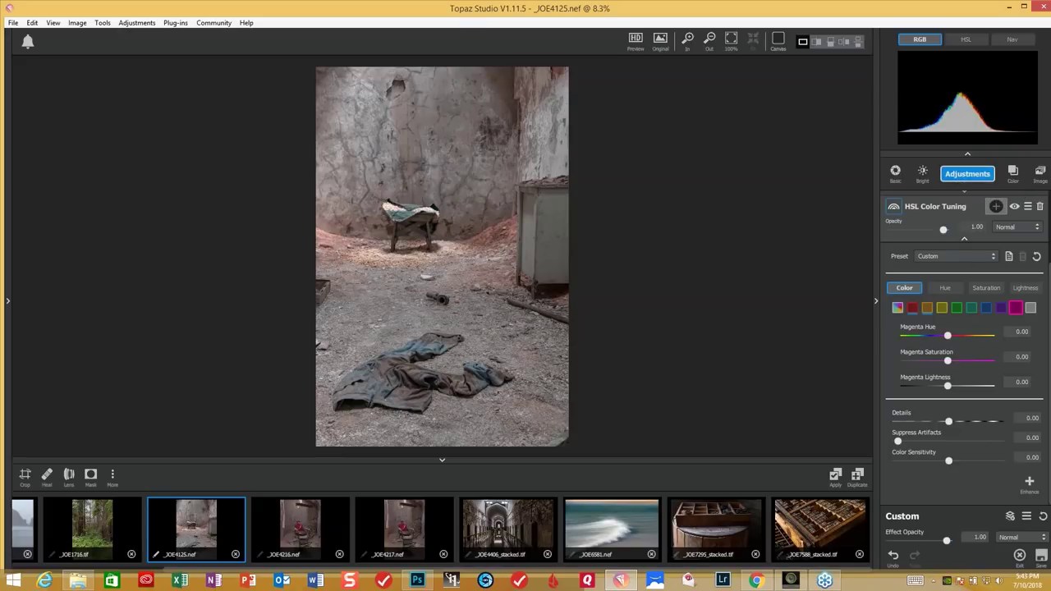
# Add an Edges adjustment with Edge Strength 0.22 and Suppress Weak Edges 0.39.
pyautogui.click(974, 178)
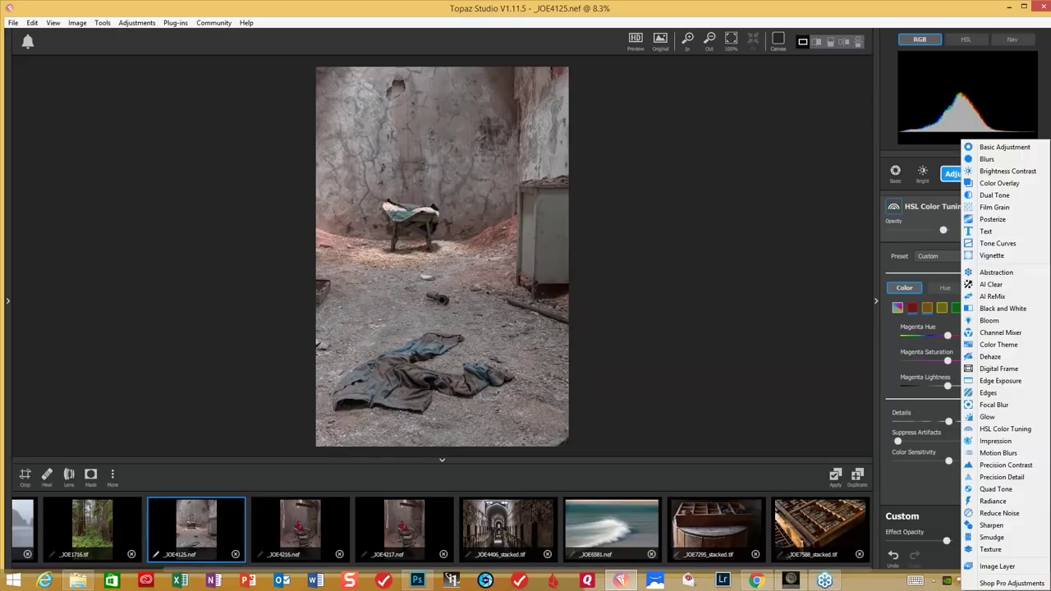
pyautogui.click(1000, 394)
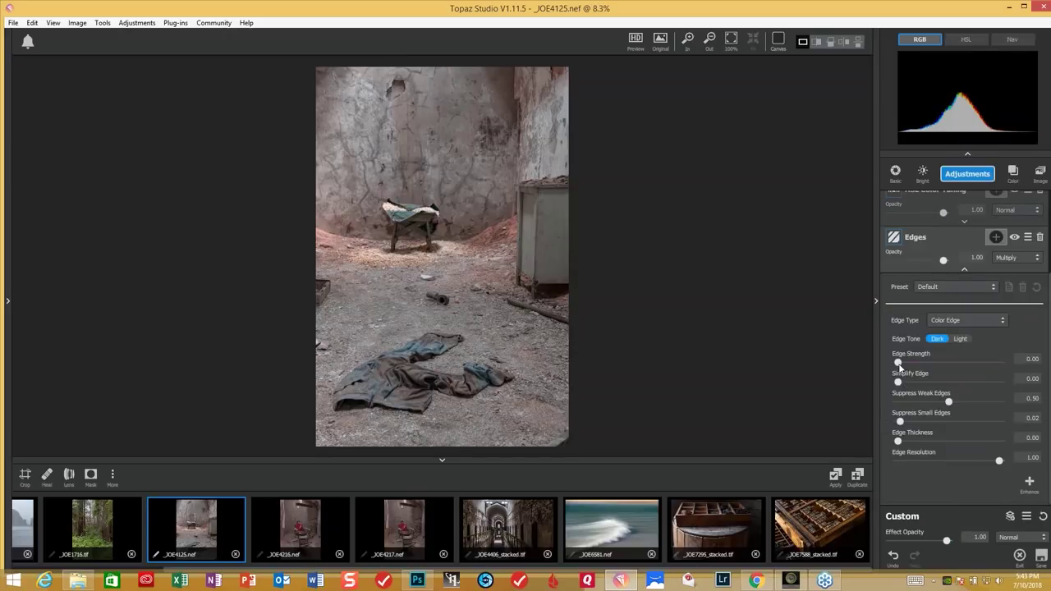
pyautogui.click(899, 363)
pyautogui.moveTo(899, 363); pyautogui.dragTo(914, 365)
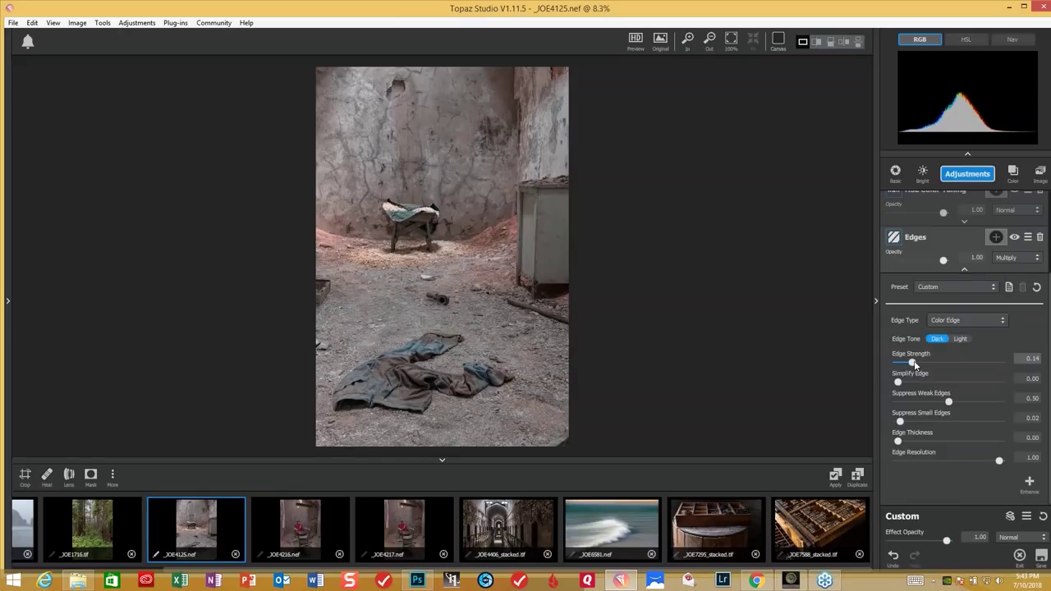
pyautogui.moveTo(914, 364)
pyautogui.mouseDown()
pyautogui.moveTo(995, 366)
pyautogui.moveTo(910, 362)
pyautogui.mouseUp()
pyautogui.click(910, 362)
pyautogui.click(916, 362)
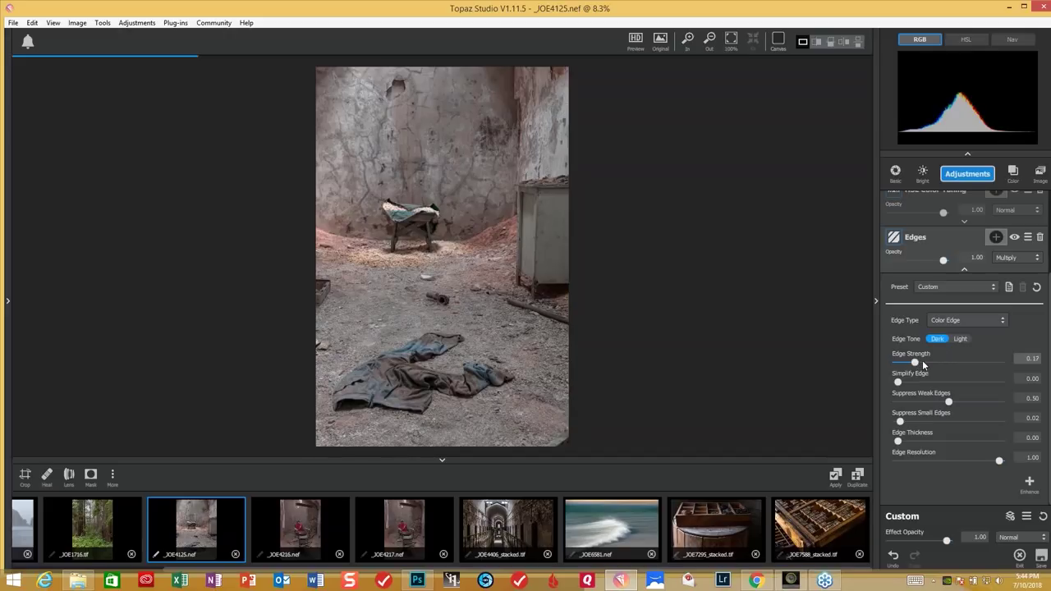
pyautogui.click(920, 362)
pyautogui.click(948, 403)
pyautogui.click(937, 402)
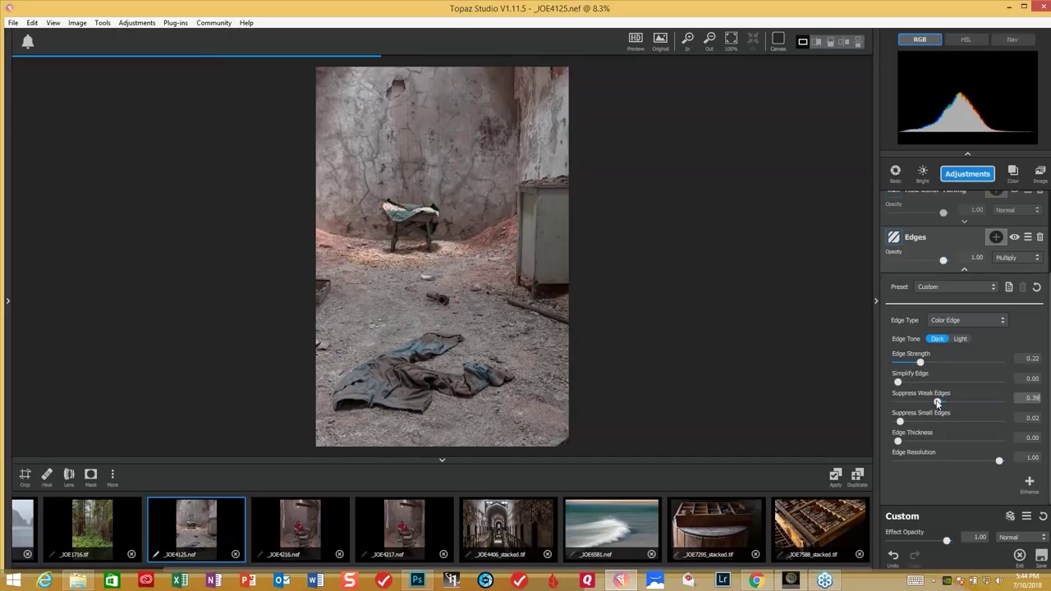
pyautogui.click(937, 403)
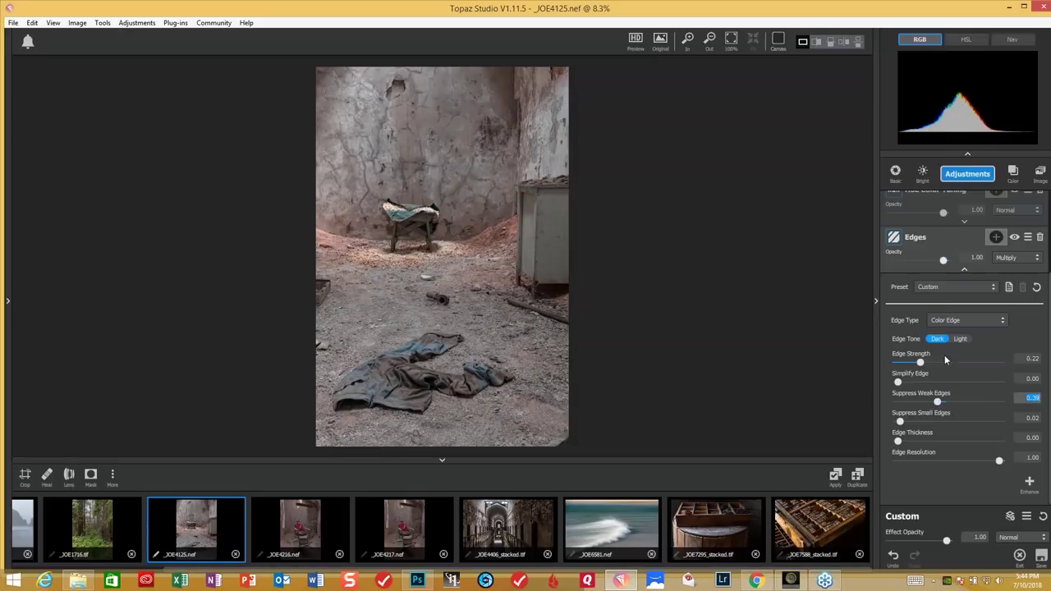
# Add a Tone Curves adjustment and shape a gentle S-curve with lowered shadows and raised highlights, then collapse its settings.
pyautogui.click(969, 177)
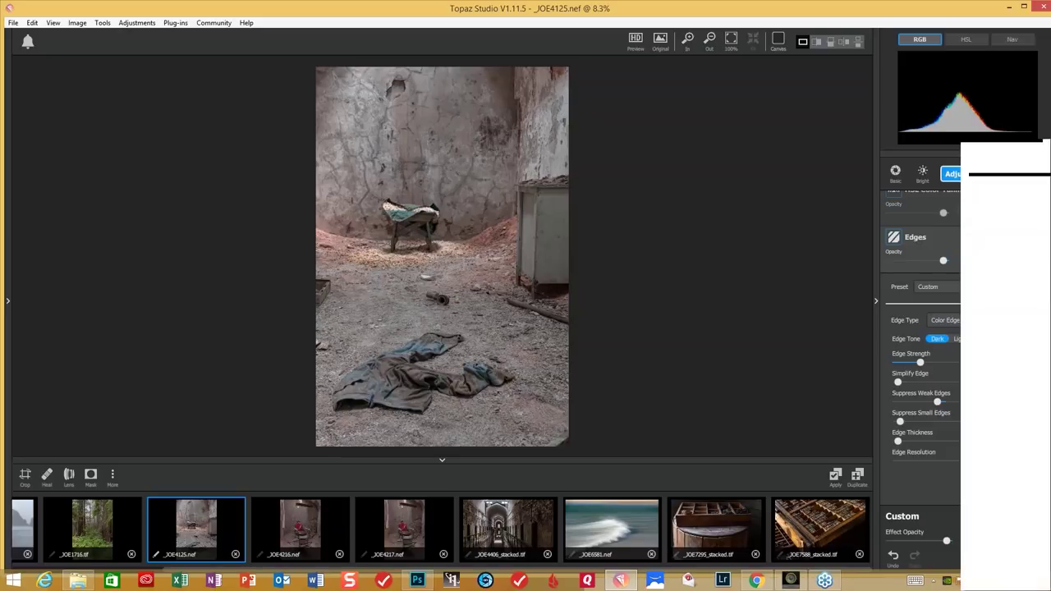
pyautogui.press('Escape')
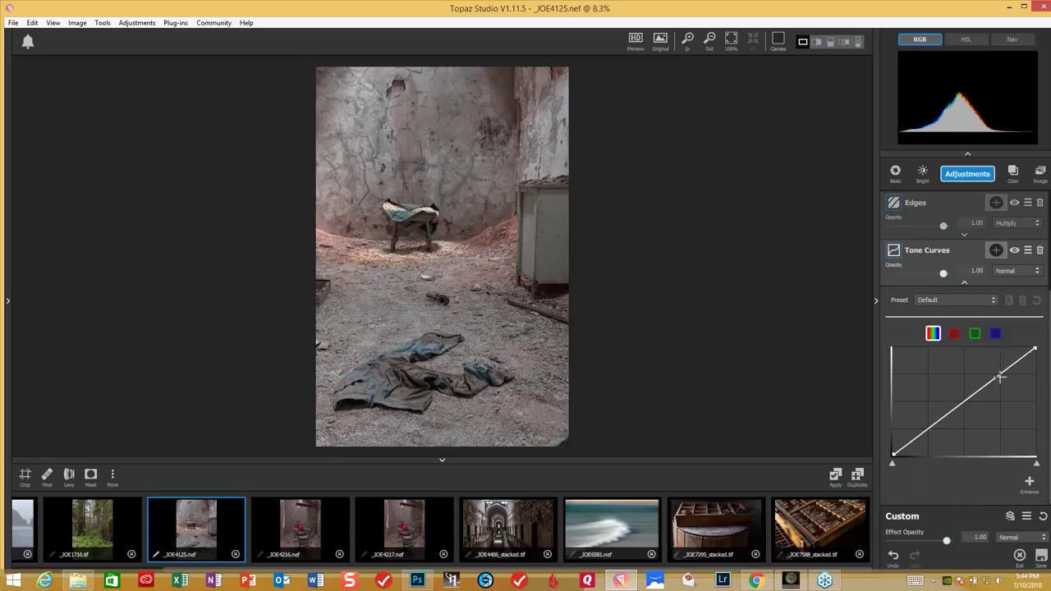
pyautogui.click(1001, 377)
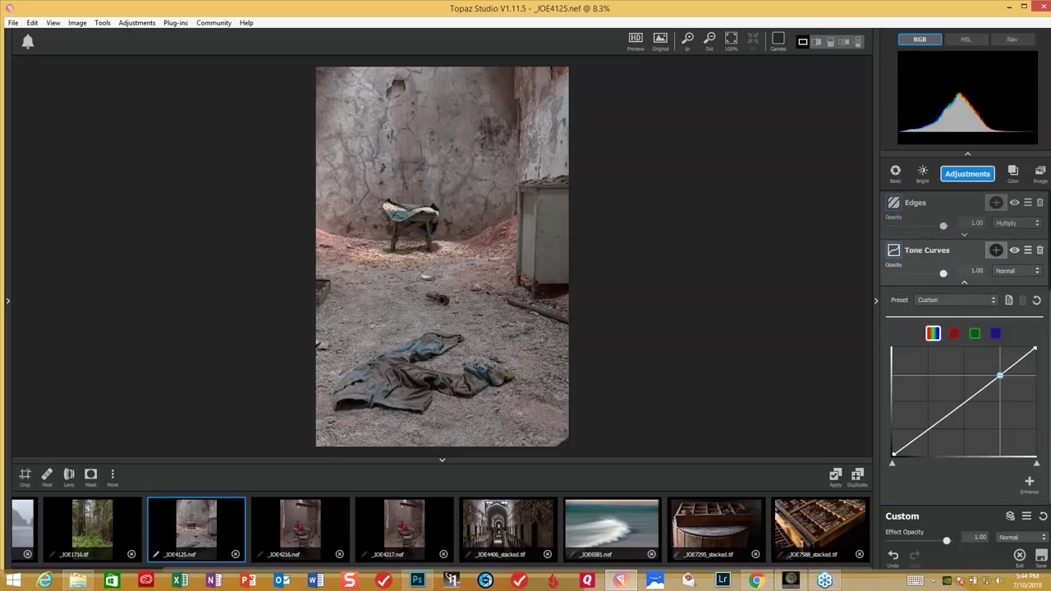
pyautogui.click(928, 432)
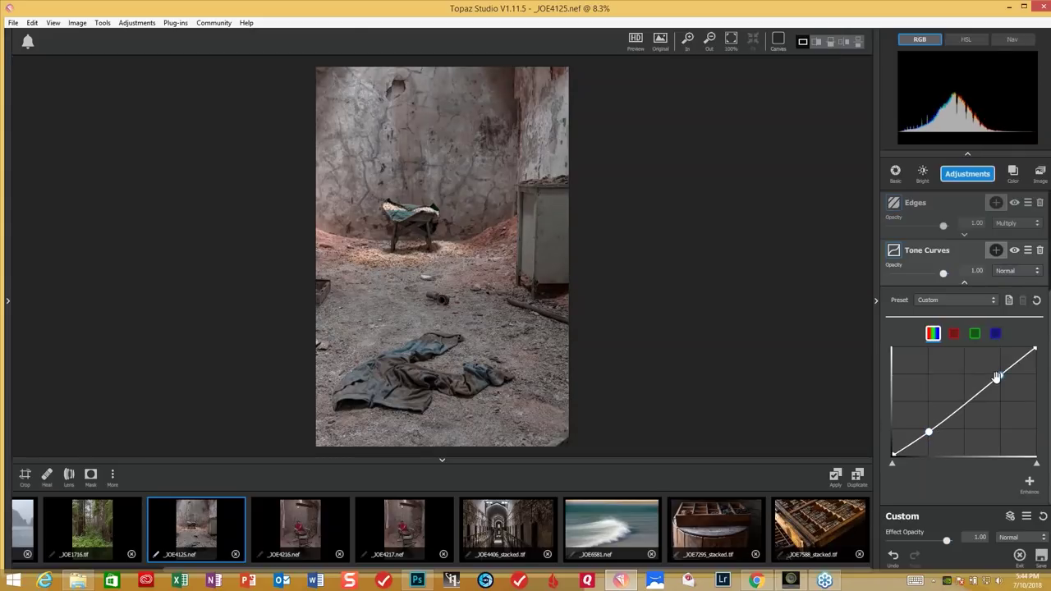
pyautogui.moveTo(999, 377); pyautogui.dragTo(1001, 370)
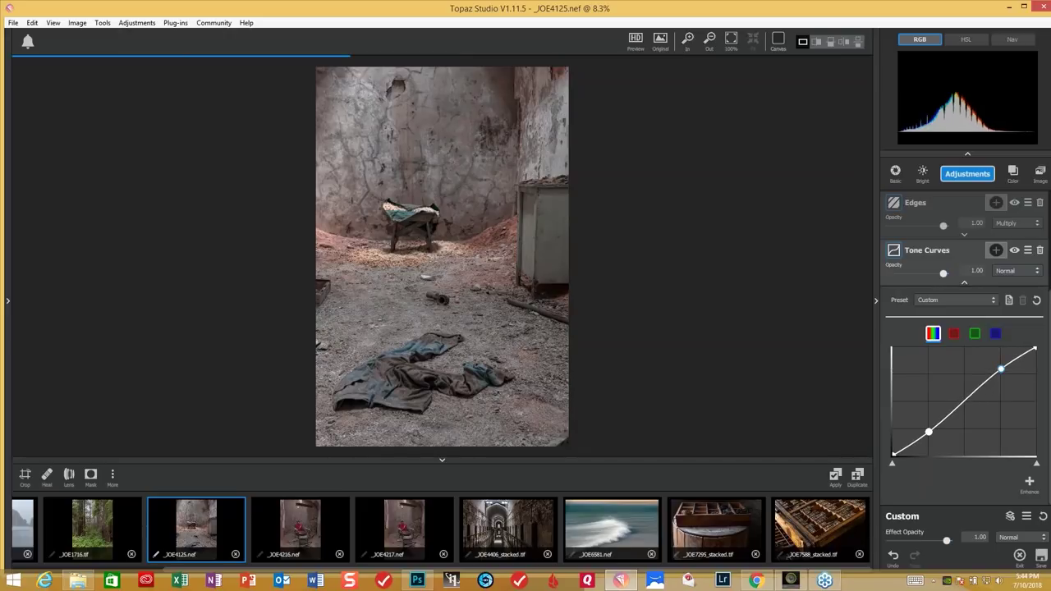
pyautogui.moveTo(925, 435); pyautogui.dragTo(926, 441)
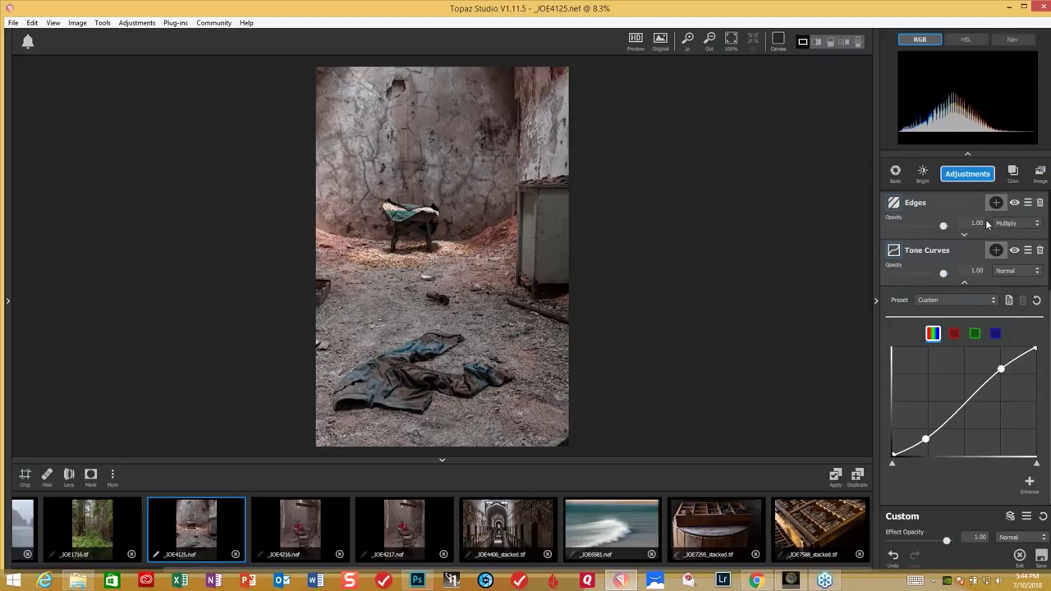
pyautogui.click(966, 285)
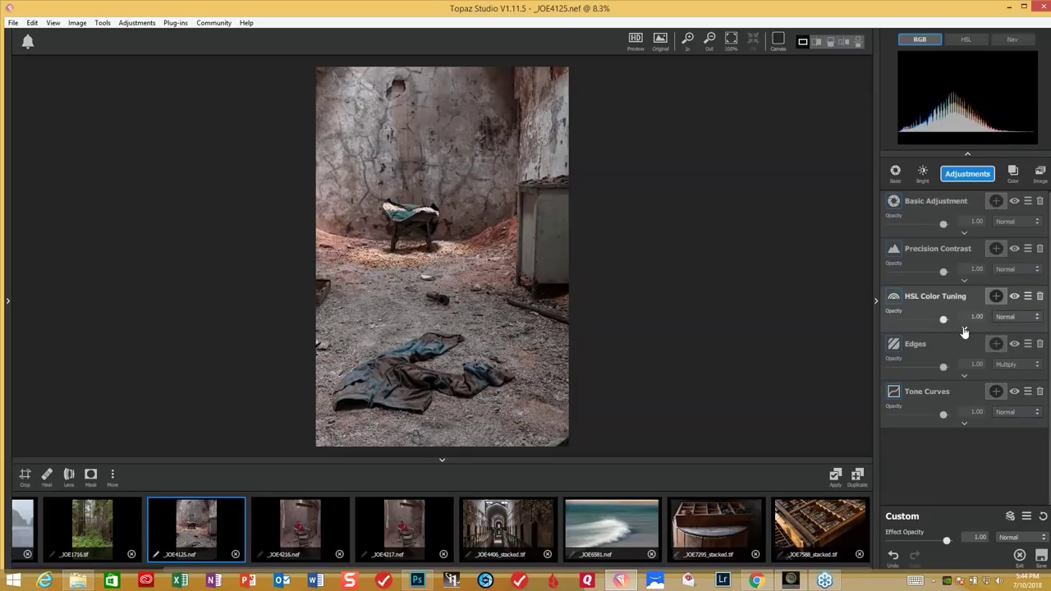
# Reopen the HSL Color Tuning settings and set Blue Saturation to 0.32 and Blue Lightness to 0.15.
pyautogui.click(964, 328)
pyautogui.scroll(-5, 1003, 295)
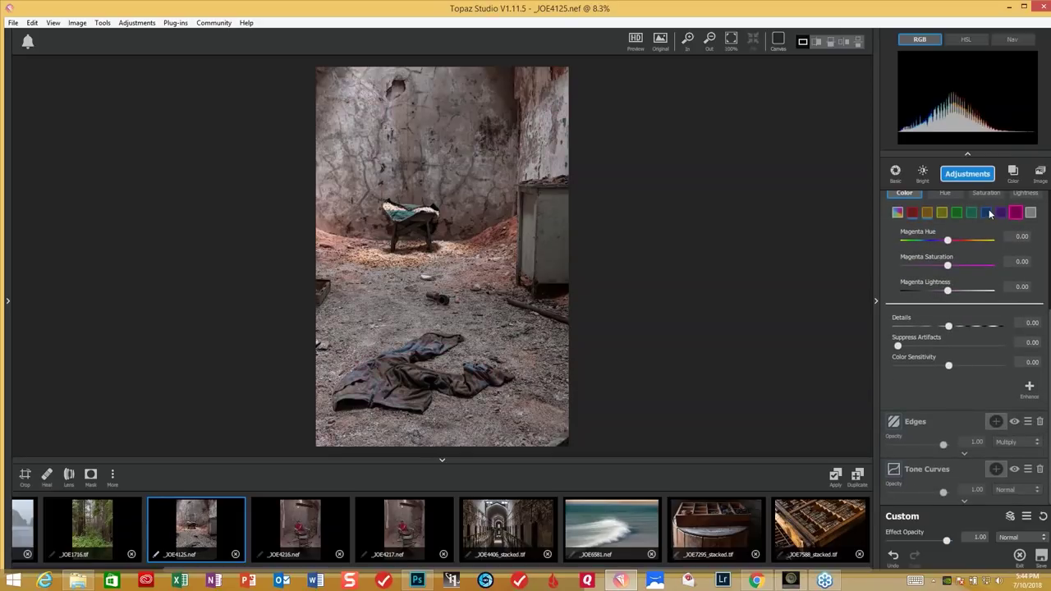
pyautogui.click(988, 214)
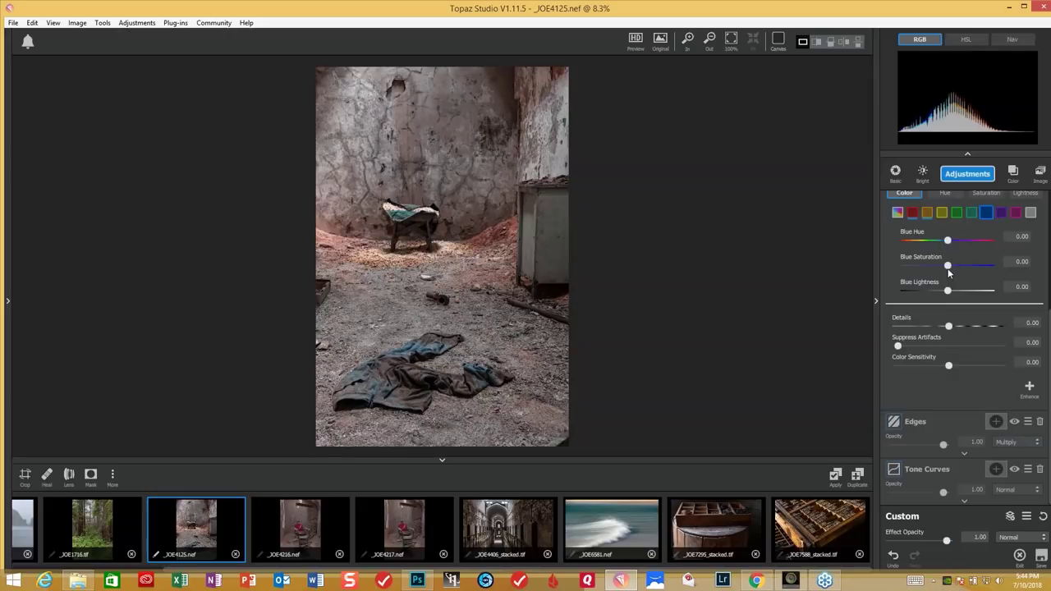
pyautogui.moveTo(947, 266); pyautogui.dragTo(960, 266)
pyautogui.click(948, 292)
pyautogui.moveTo(949, 292); pyautogui.dragTo(953, 292)
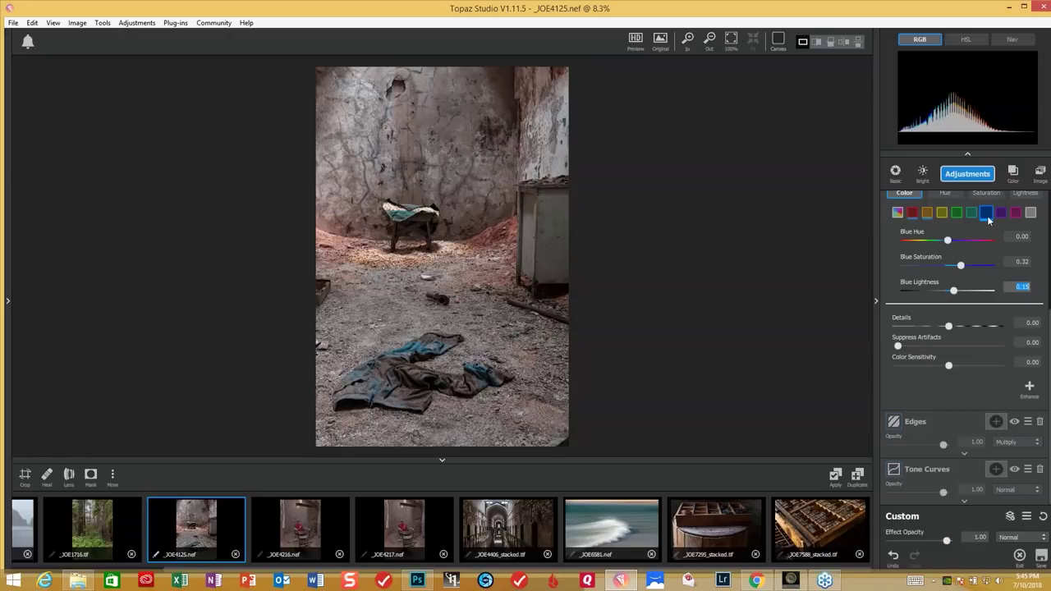
pyautogui.scroll(4, 942, 243)
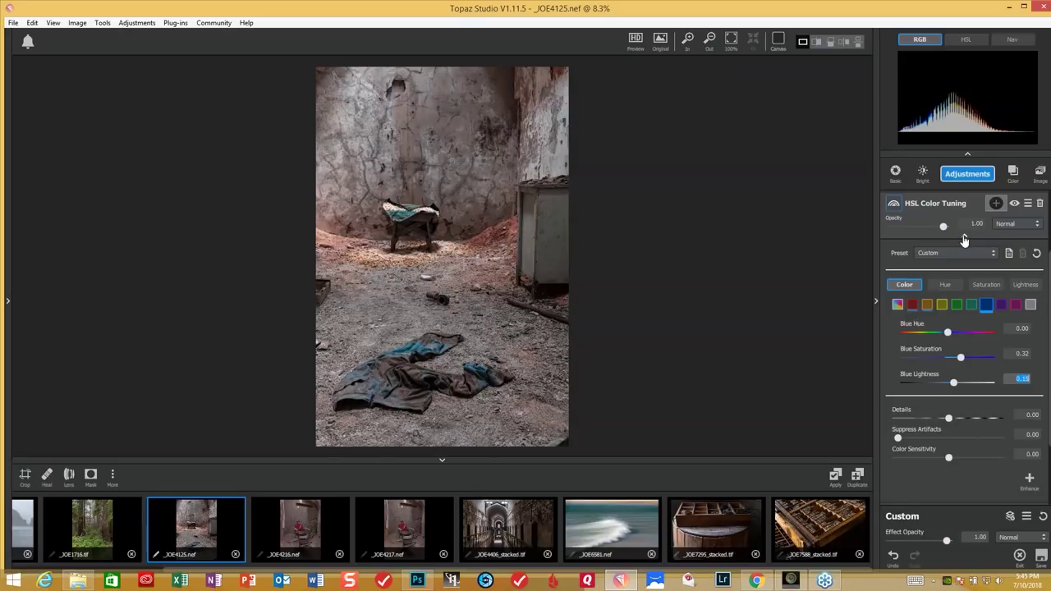
pyautogui.click(964, 238)
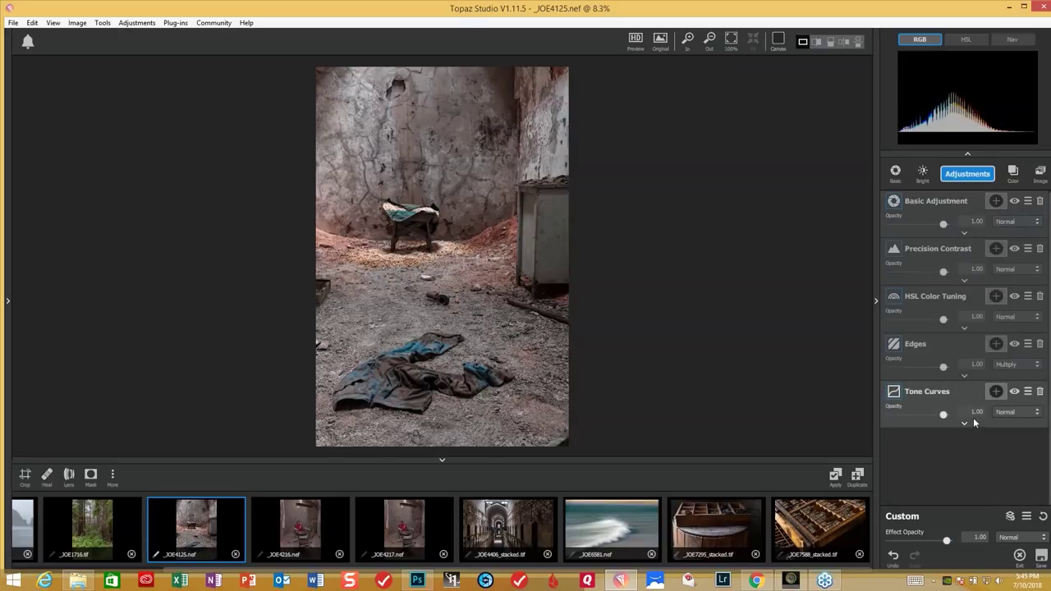
# Add a Vignette adjustment with Strength 0.68, Size 0.75 and Transition 0.80.
pyautogui.click(967, 173)
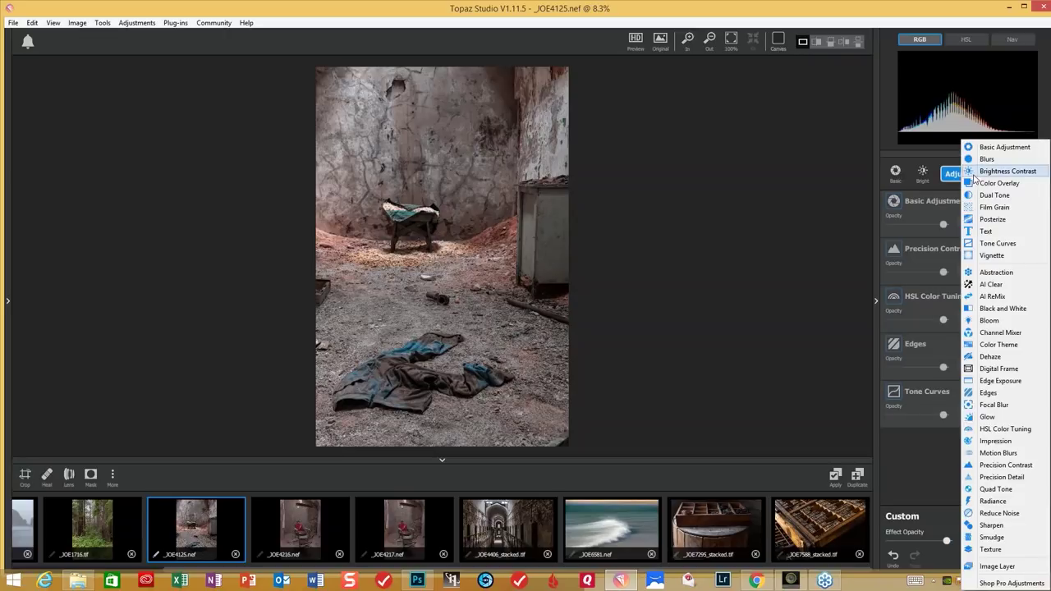
pyautogui.click(992, 255)
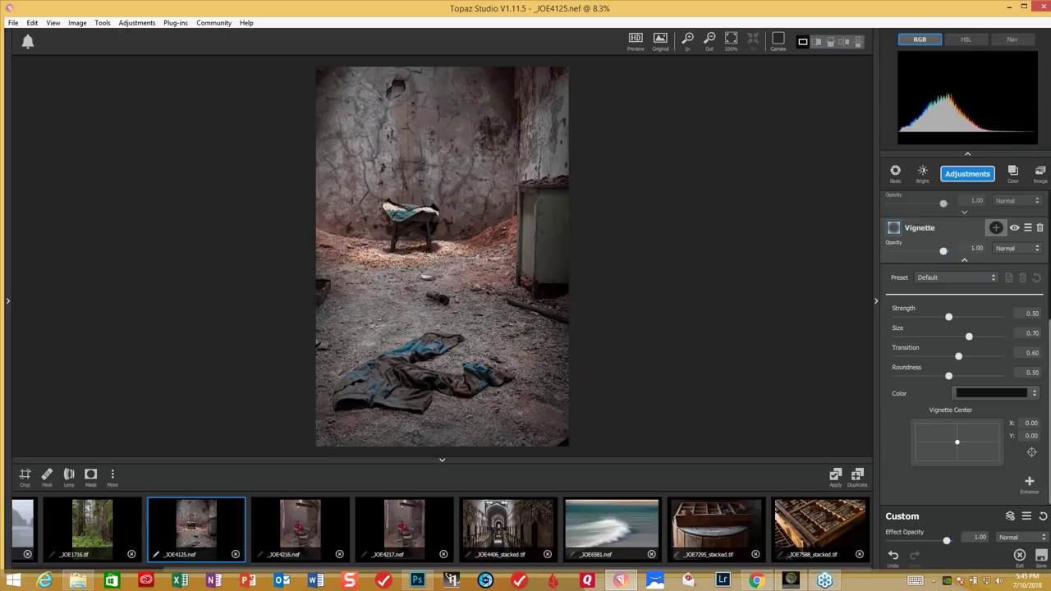
pyautogui.moveTo(948, 317); pyautogui.dragTo(969, 323)
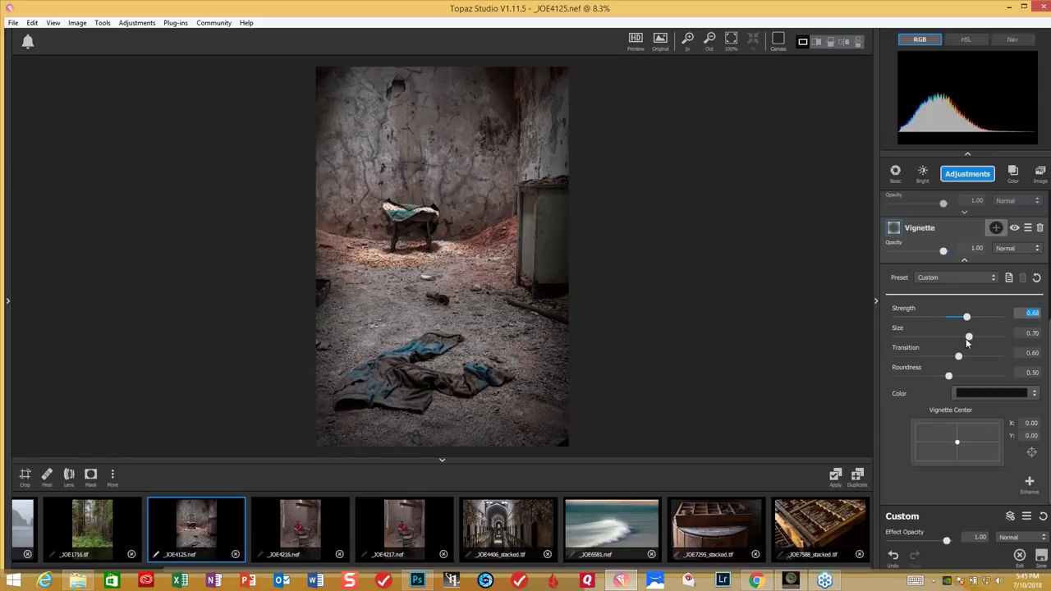
pyautogui.click(969, 337)
pyautogui.moveTo(969, 338); pyautogui.dragTo(973, 338)
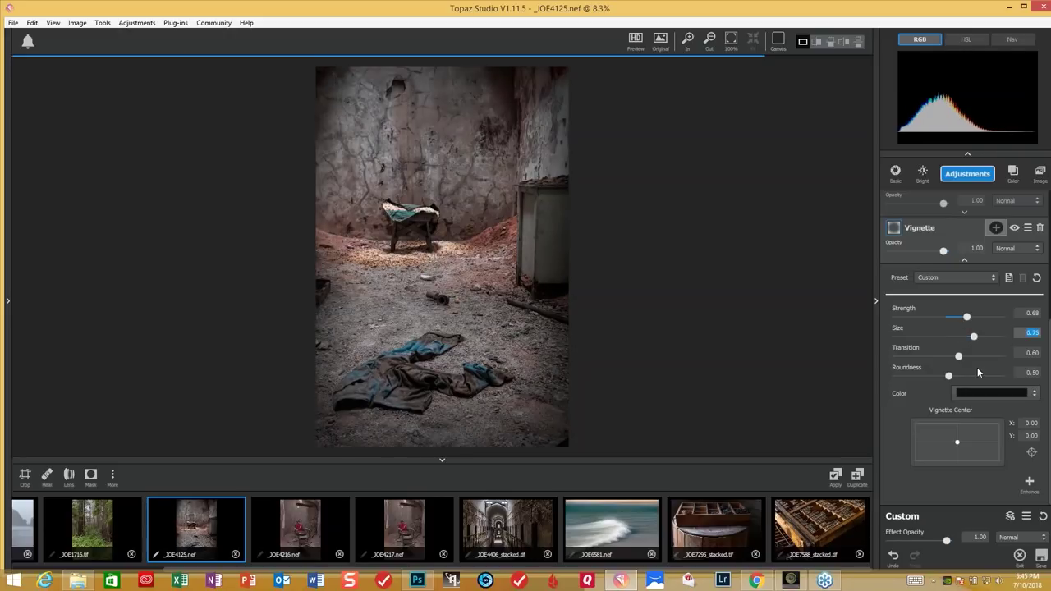
pyautogui.click(960, 357)
pyautogui.moveTo(968, 359); pyautogui.dragTo(979, 359)
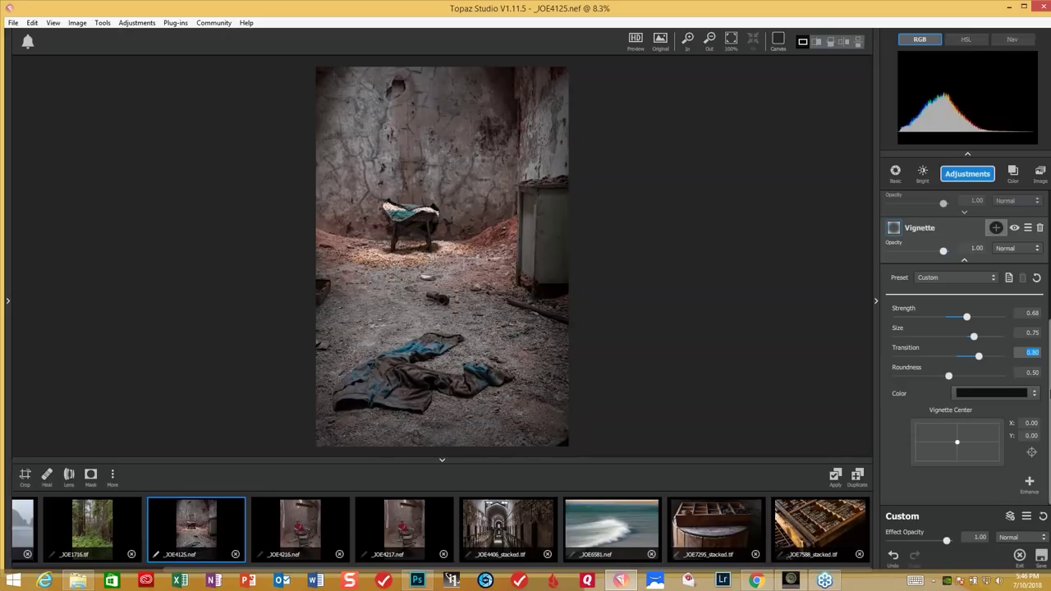
# Collapse the Vignette settings and add a second HSL Color Tuning adjustment with Overall Saturation 0.09 and Overall Lightness 0.16.
pyautogui.click(965, 263)
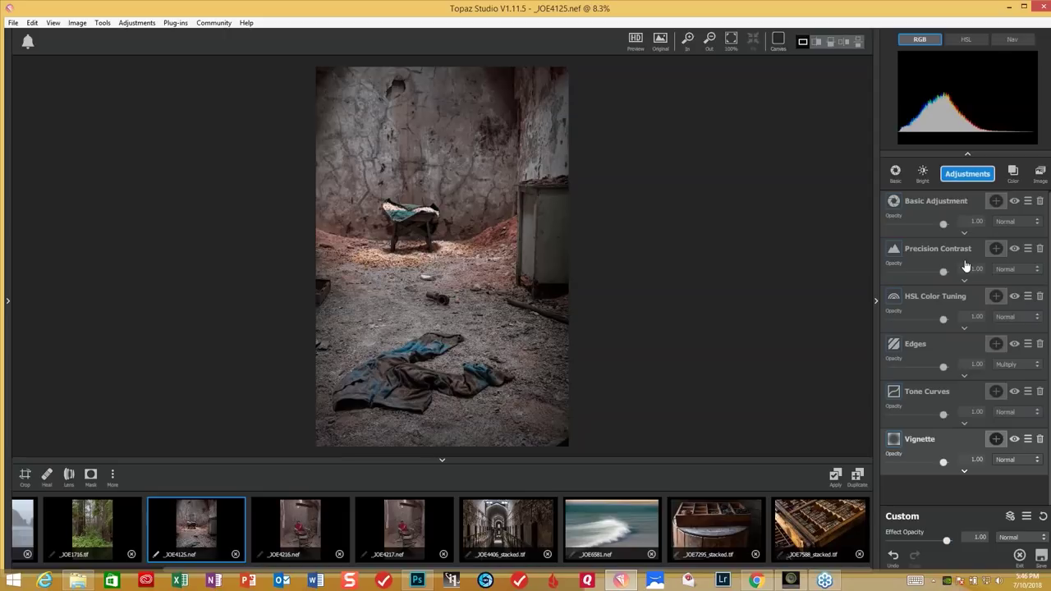
pyautogui.click(973, 177)
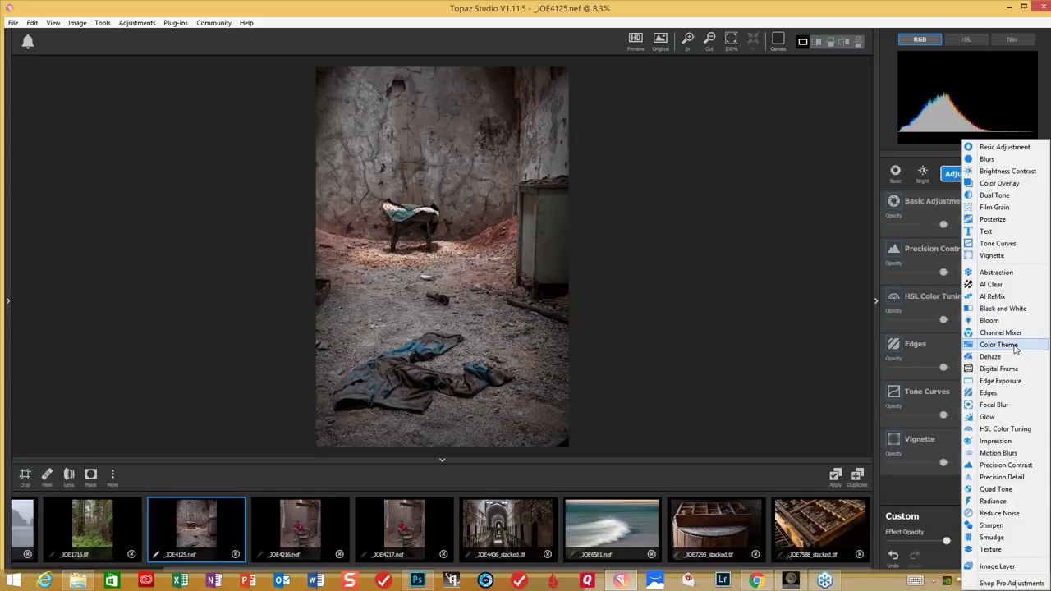
pyautogui.click(1005, 430)
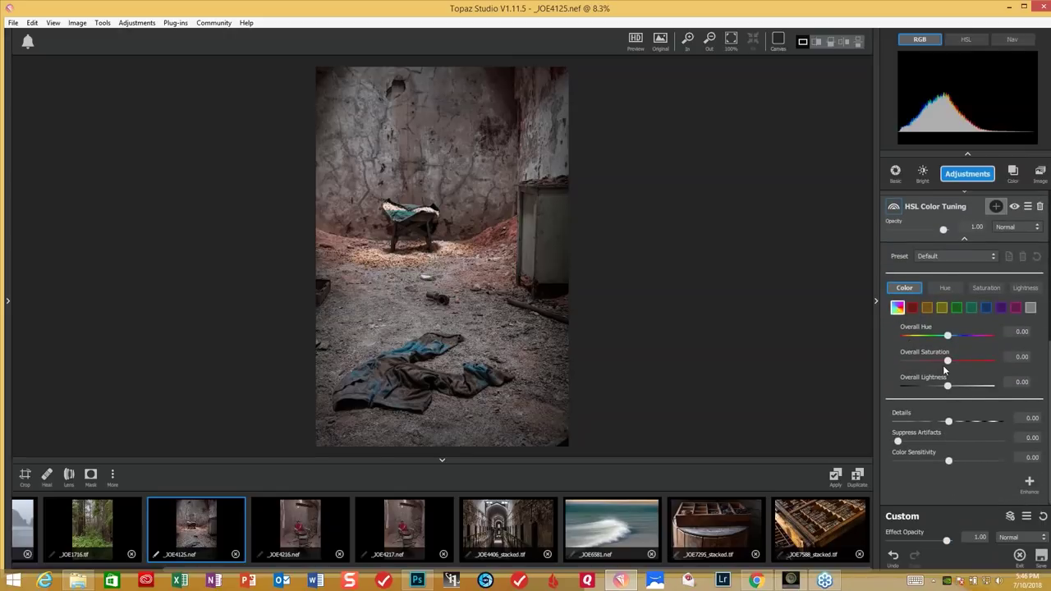
pyautogui.moveTo(951, 365); pyautogui.dragTo(954, 364)
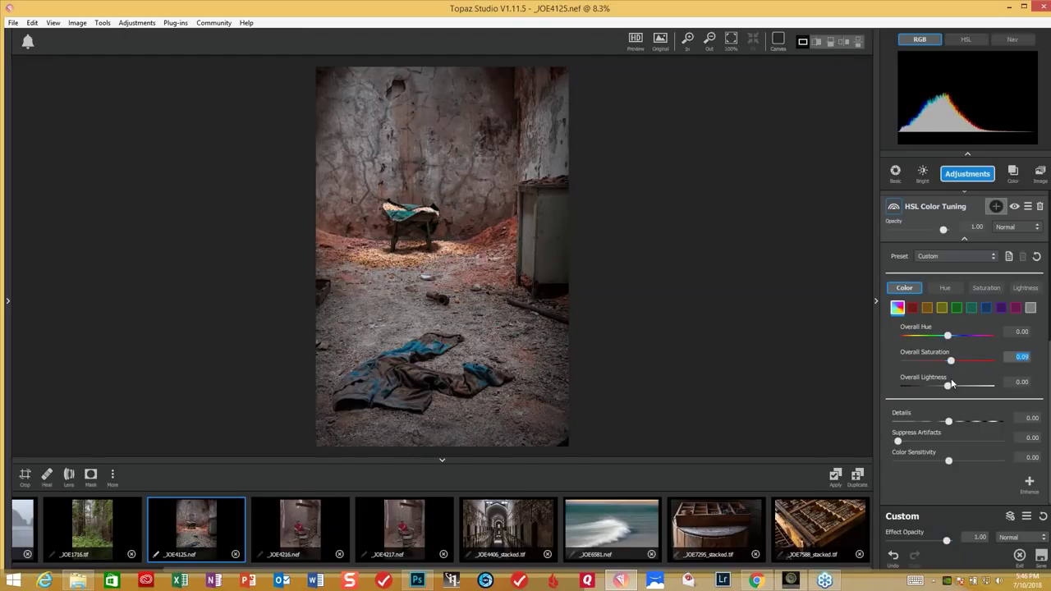
pyautogui.click(948, 386)
pyautogui.moveTo(948, 386); pyautogui.dragTo(954, 386)
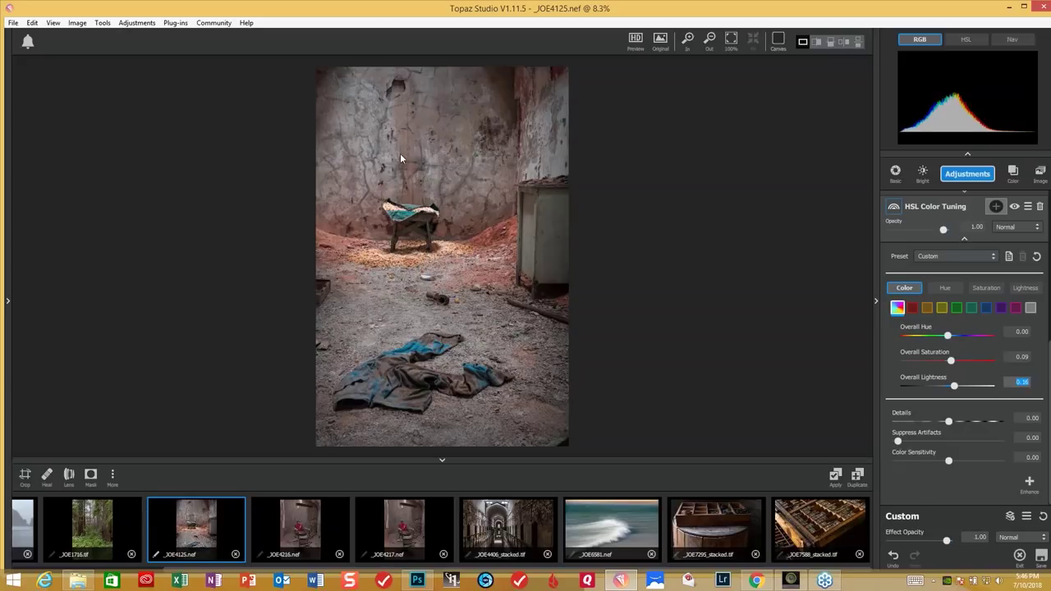
# Compare the edited _JOE4125 photo with its original version several times.
pyautogui.click(428, 162)
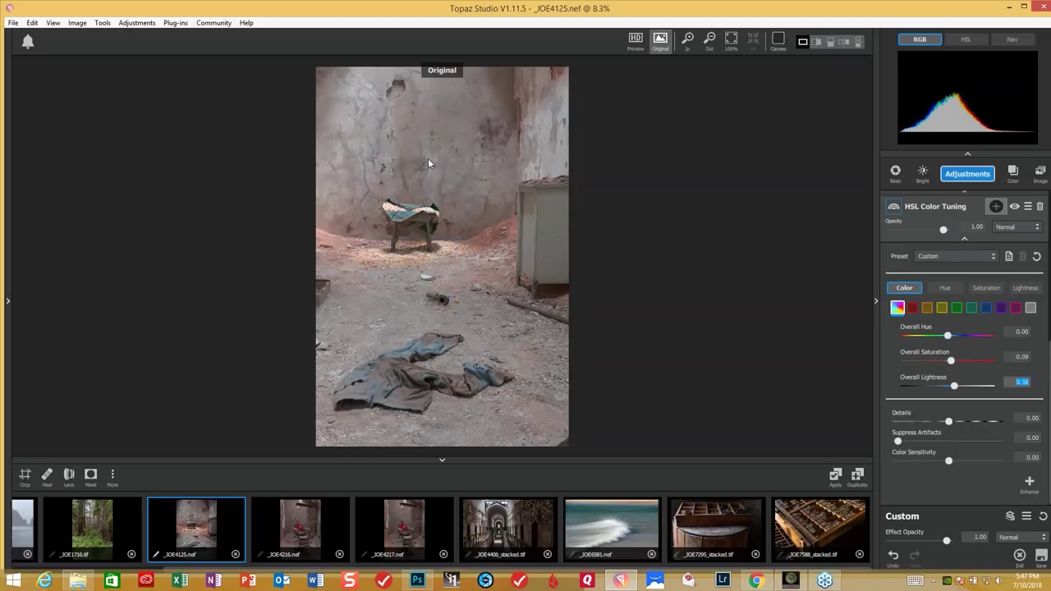
pyautogui.click(429, 158)
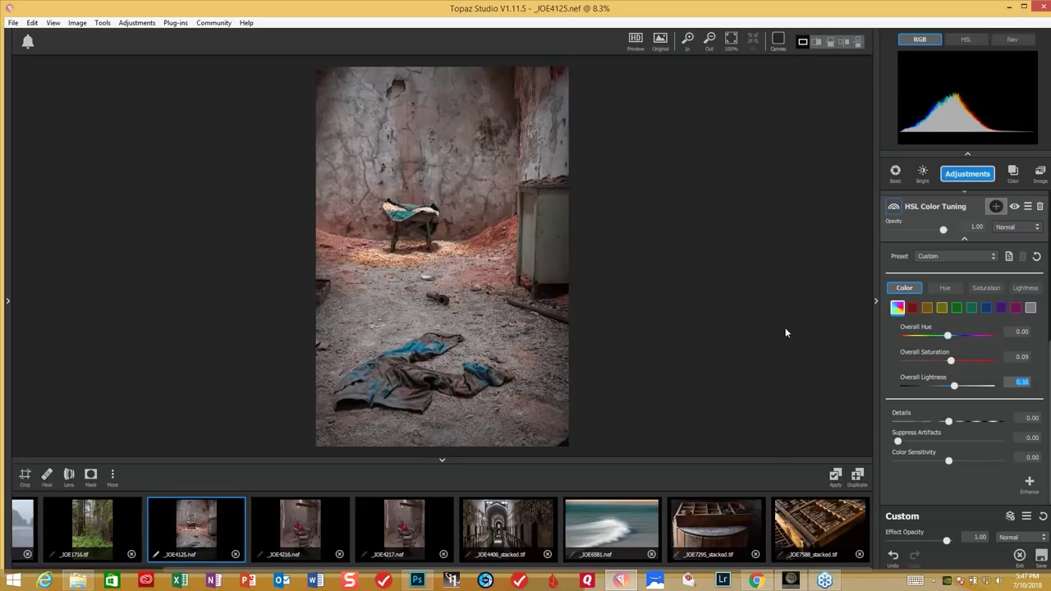
pyautogui.click(704, 246)
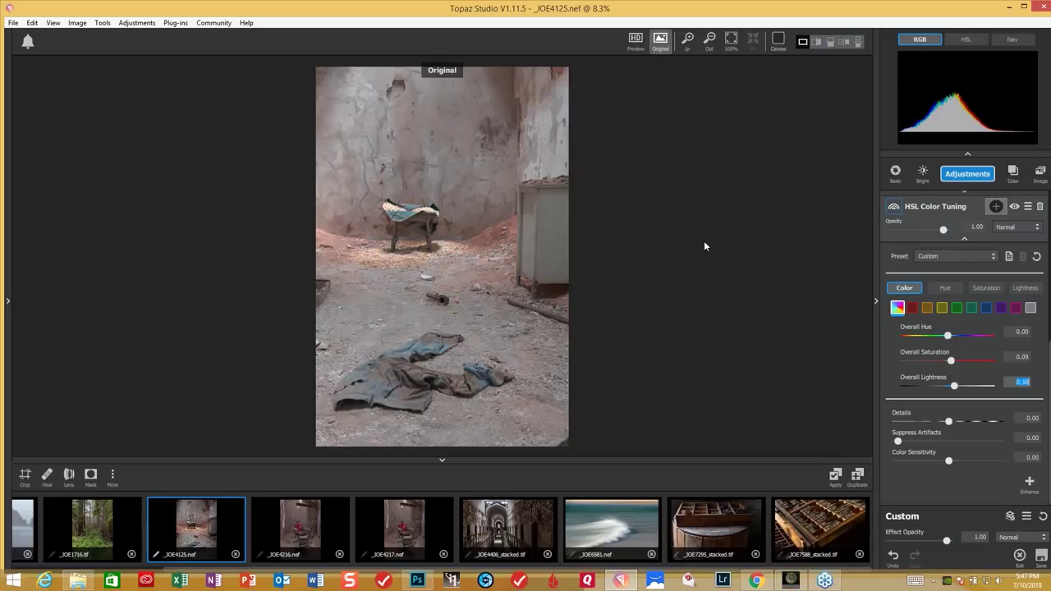
pyautogui.click(703, 244)
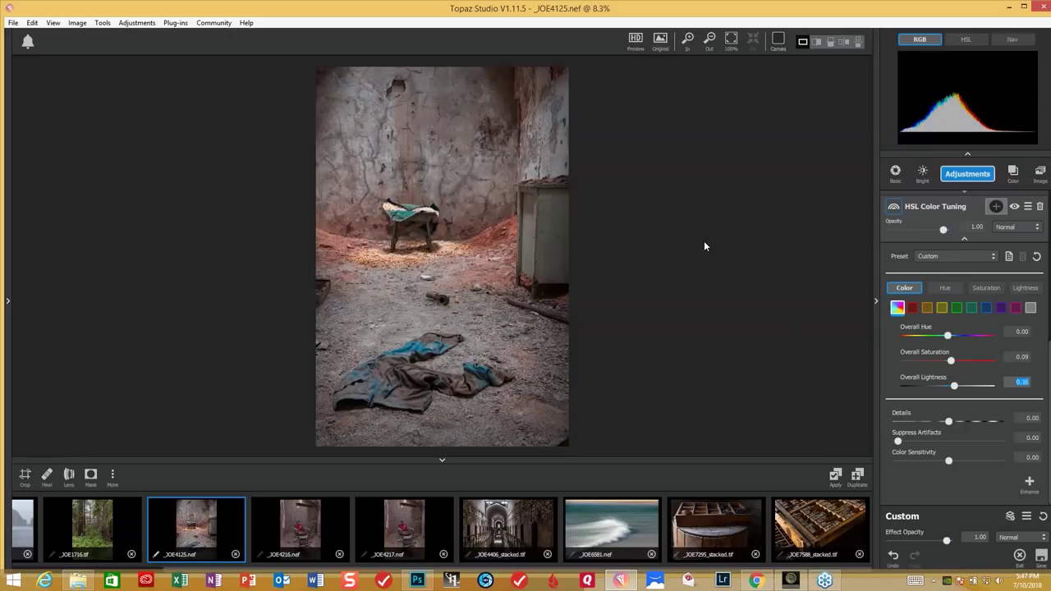
pyautogui.click(704, 244)
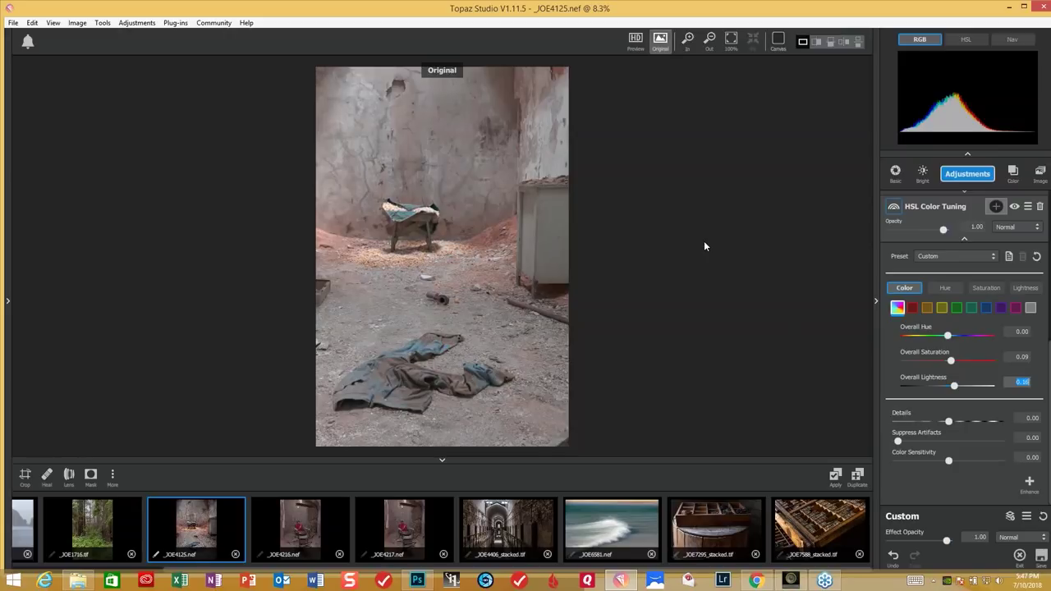
pyautogui.click(704, 246)
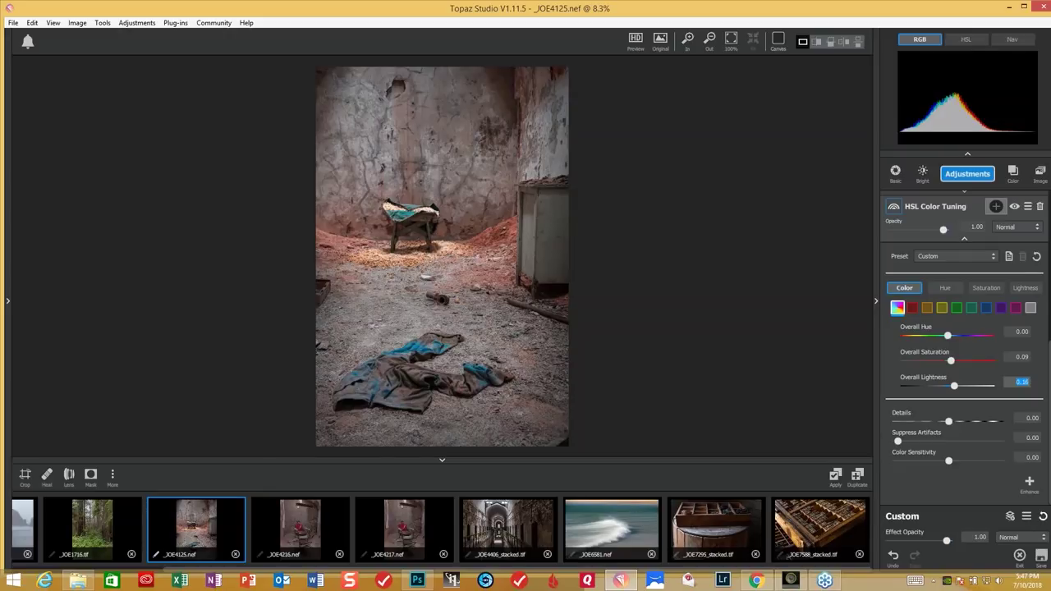
# Reset the whole effect on _JOE4125 and open the _JOE1716.tif forest photo.
pyautogui.moveTo(1043, 516)
pyautogui.click(1045, 517)
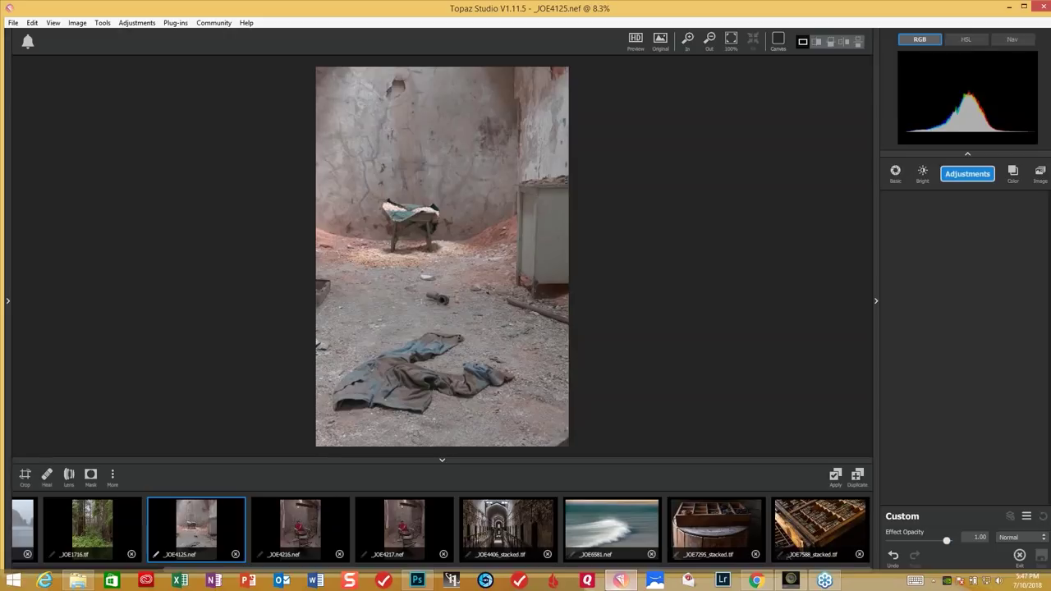
pyautogui.click(95, 524)
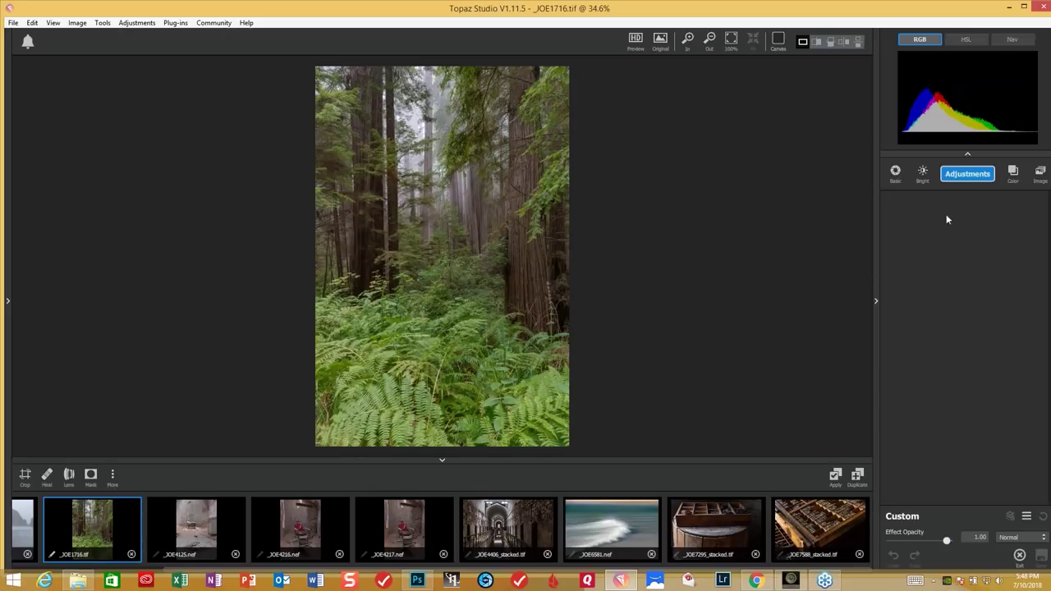
# Add a Basic Adjustment to the forest photo with Exposure 0.13 and Shadow 0.24.
pyautogui.click(965, 179)
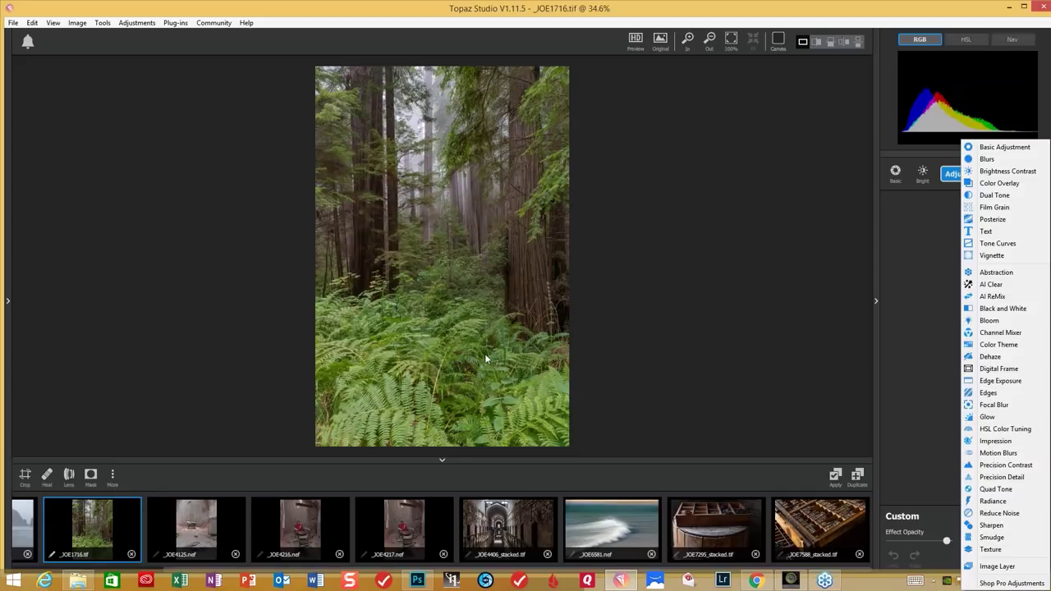
pyautogui.click(997, 147)
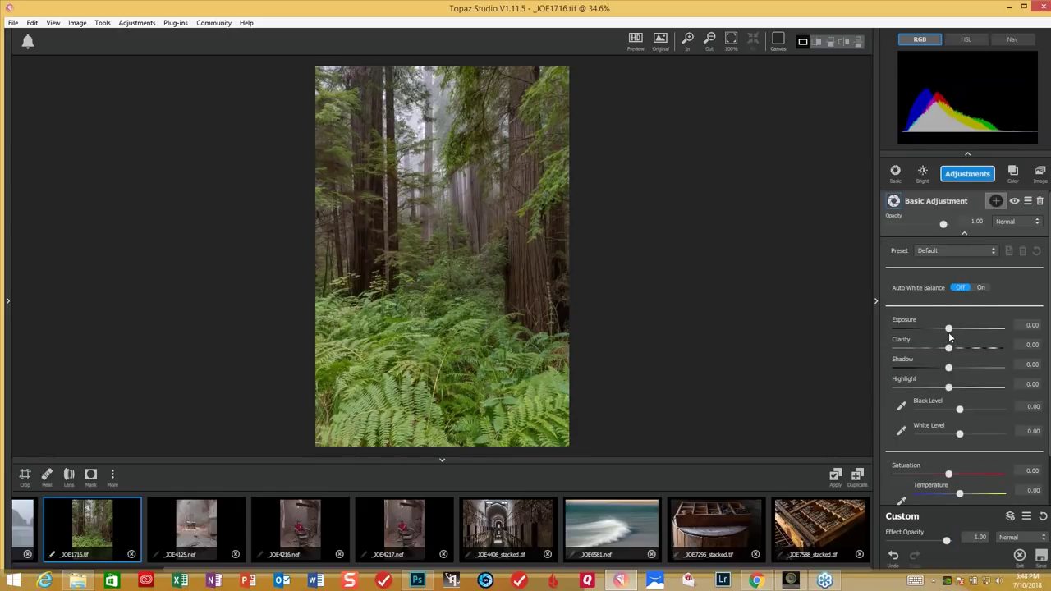
pyautogui.moveTo(949, 330); pyautogui.dragTo(957, 329)
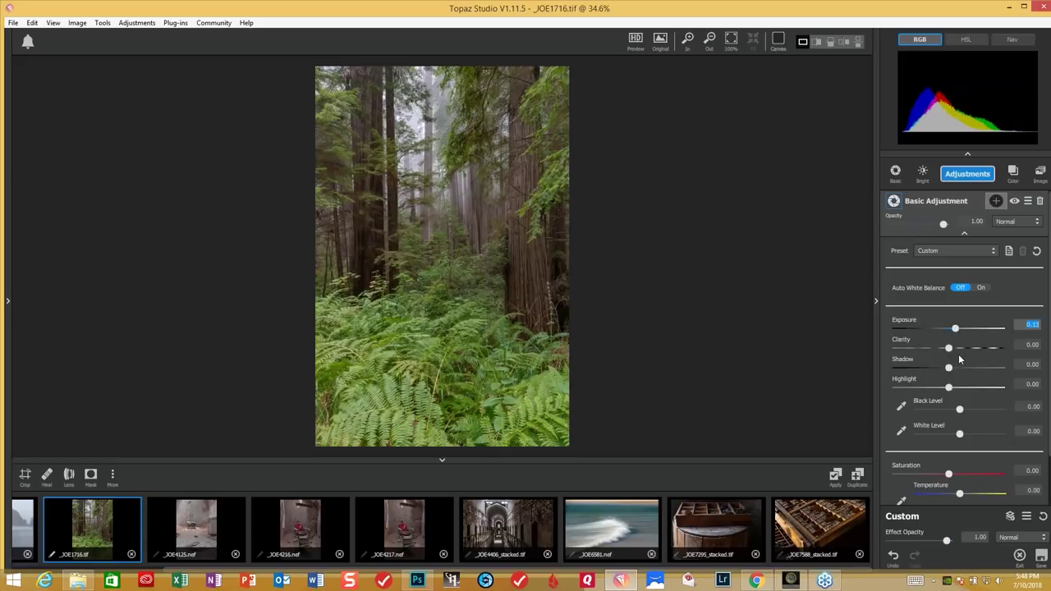
pyautogui.moveTo(950, 370); pyautogui.dragTo(962, 370)
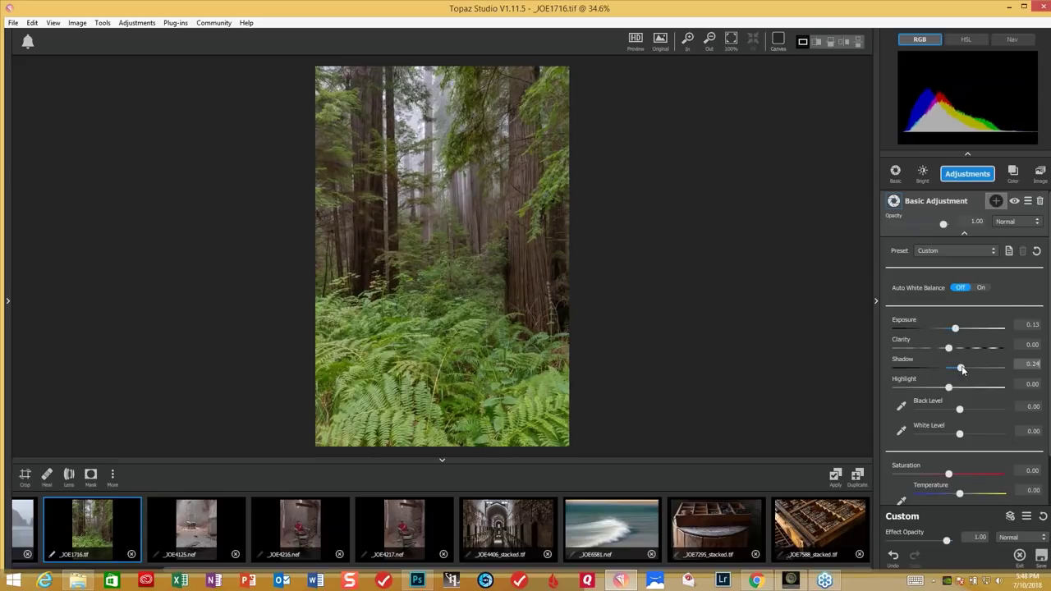
pyautogui.moveTo(962, 370); pyautogui.dragTo(961, 369)
# Close the open photos _JOE4406_stacked.tif, _JOE4216.nef, _JOE4125.nef and _JOE7295_stacked.tif.
pyautogui.moveTo(860, 565); pyautogui.dragTo(745, 564)
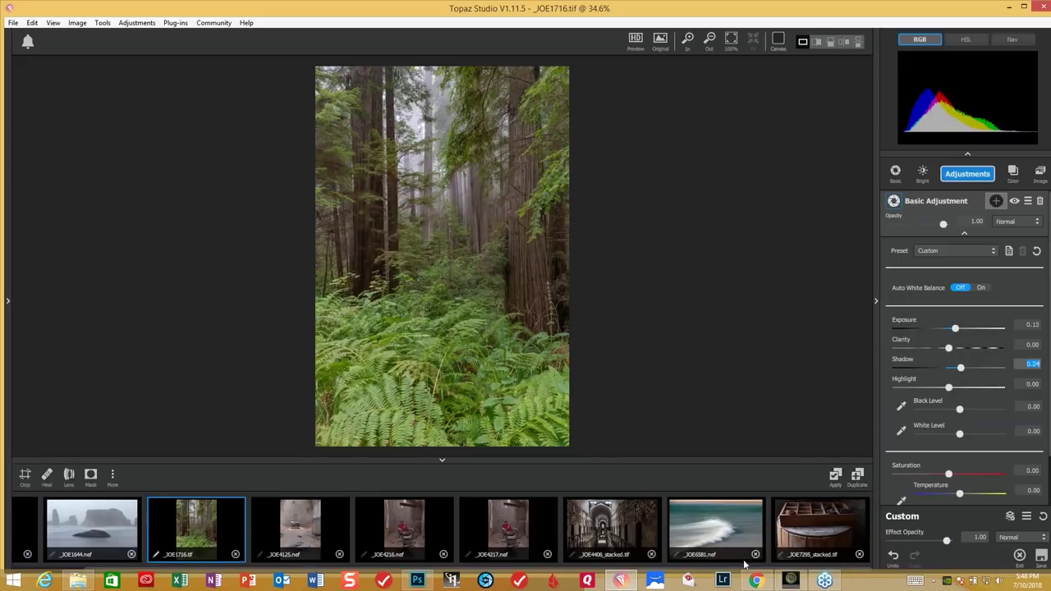
pyautogui.click(651, 554)
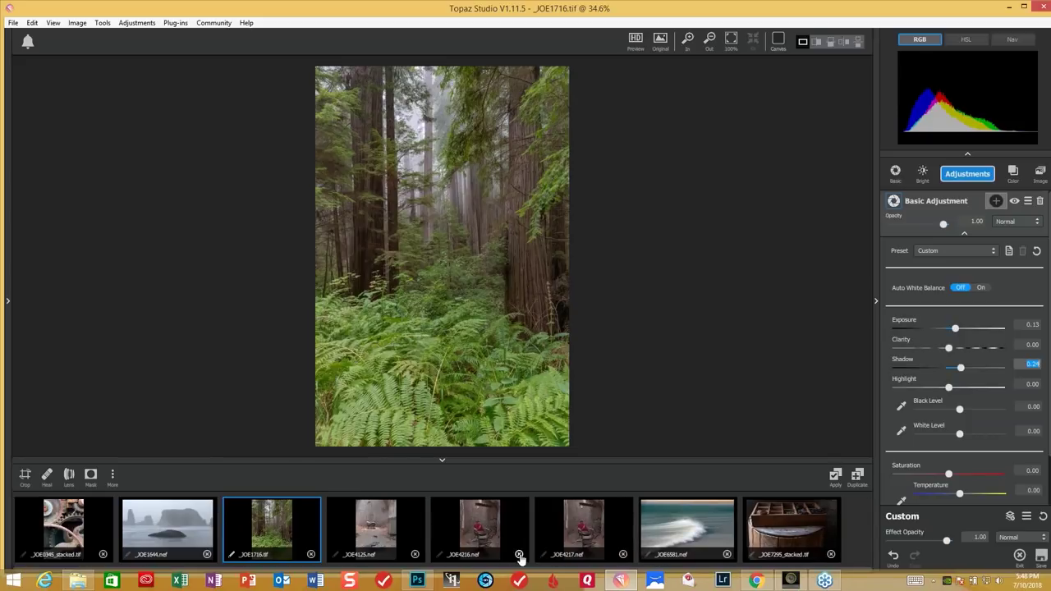
pyautogui.click(519, 555)
pyautogui.click(416, 555)
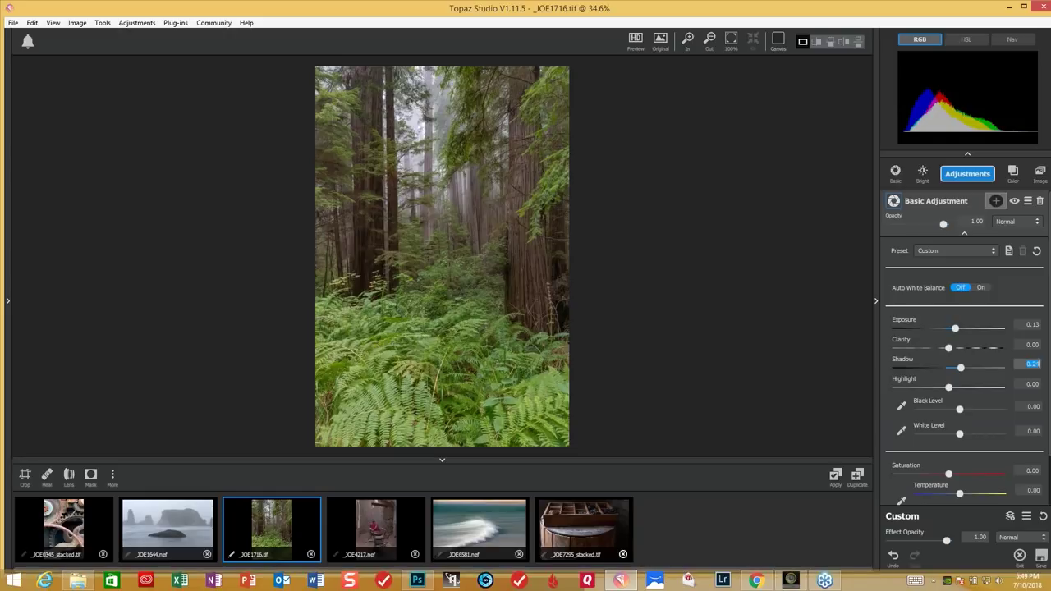
pyautogui.click(622, 554)
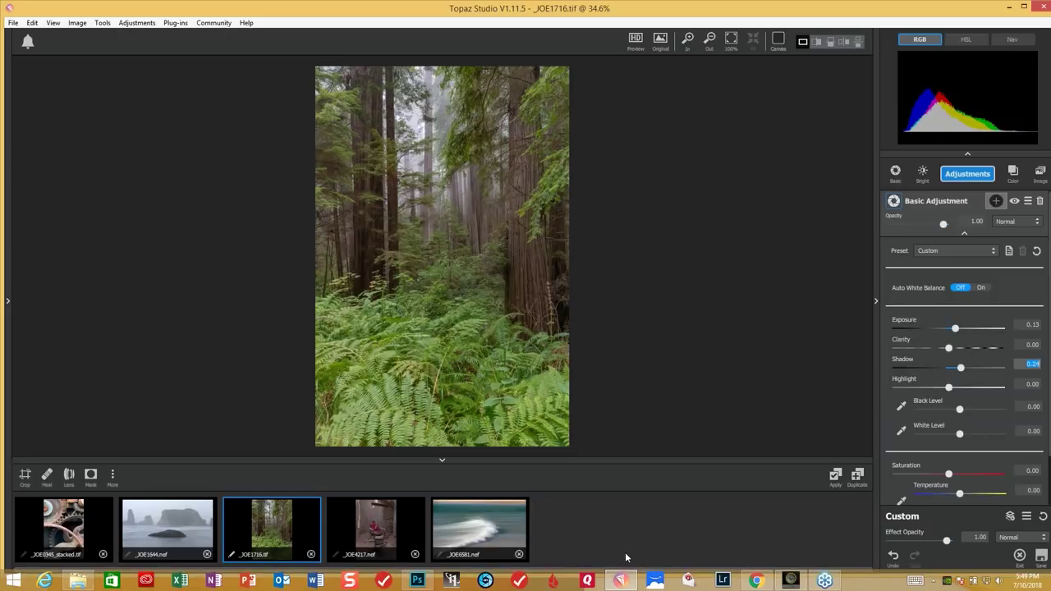
# Duplicate the adjusted forest photo twice and open the second copy in the Topaz Lens Effects plug-in.
pyautogui.click(857, 479)
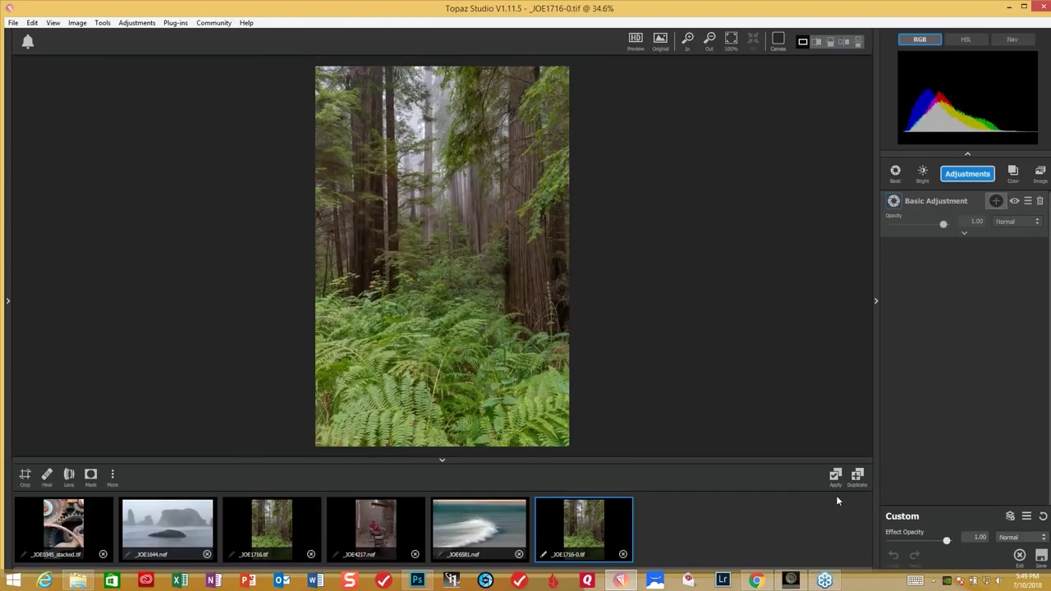
pyautogui.click(858, 477)
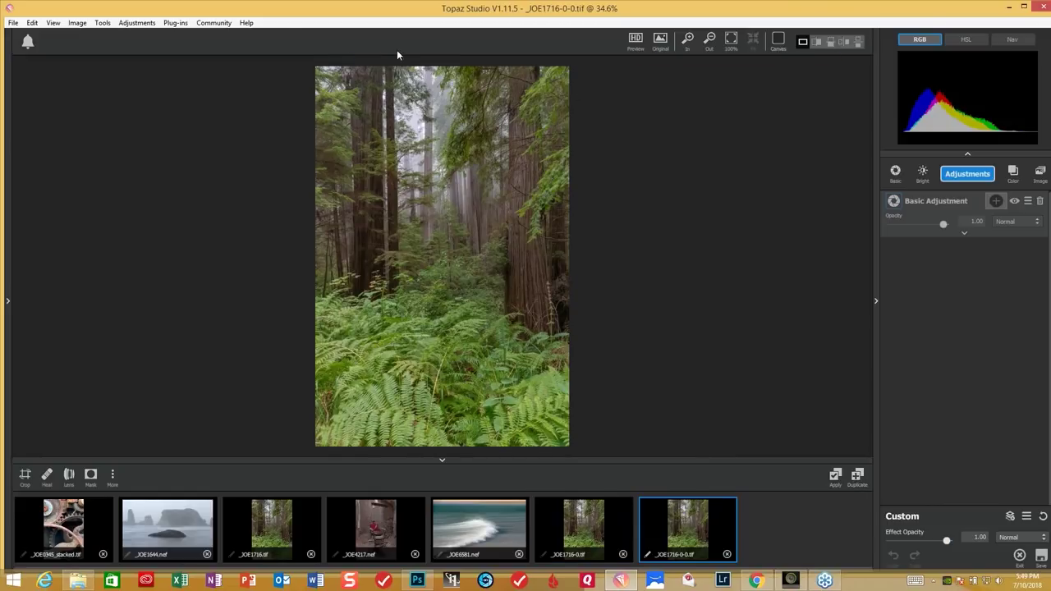
pyautogui.click(174, 23)
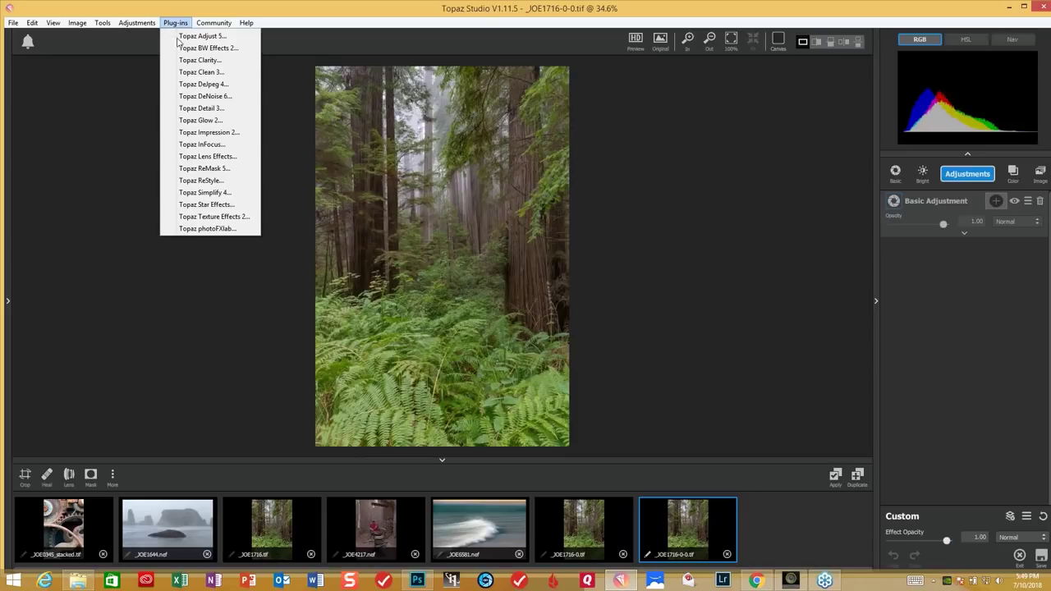
pyautogui.click(218, 156)
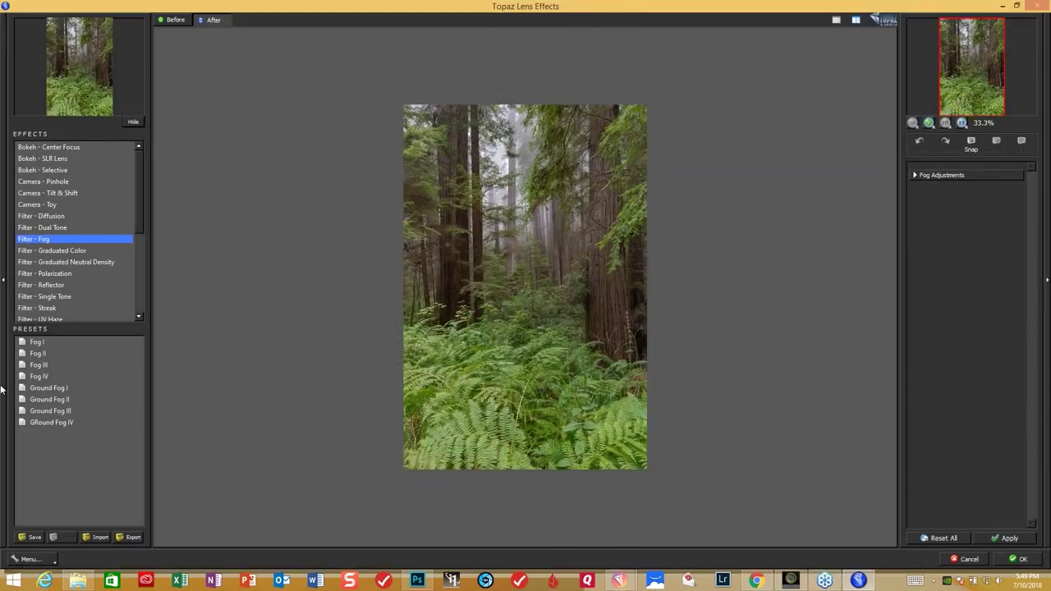
# Apply the Fog I preset with Amount 0.21 and a larger Region Size, and return the result to Topaz Studio.
pyautogui.click(37, 343)
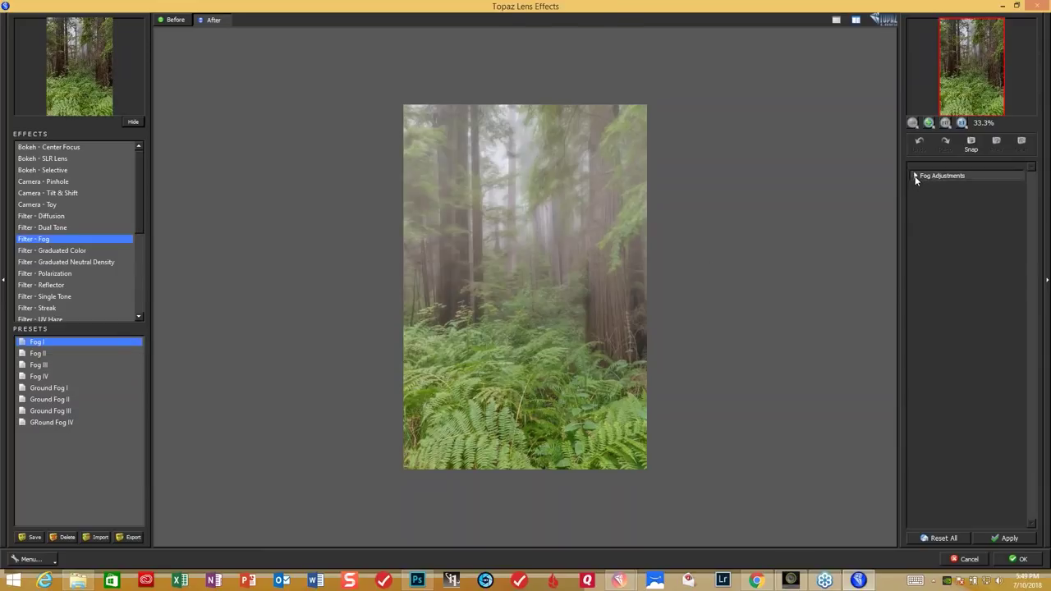
pyautogui.click(916, 177)
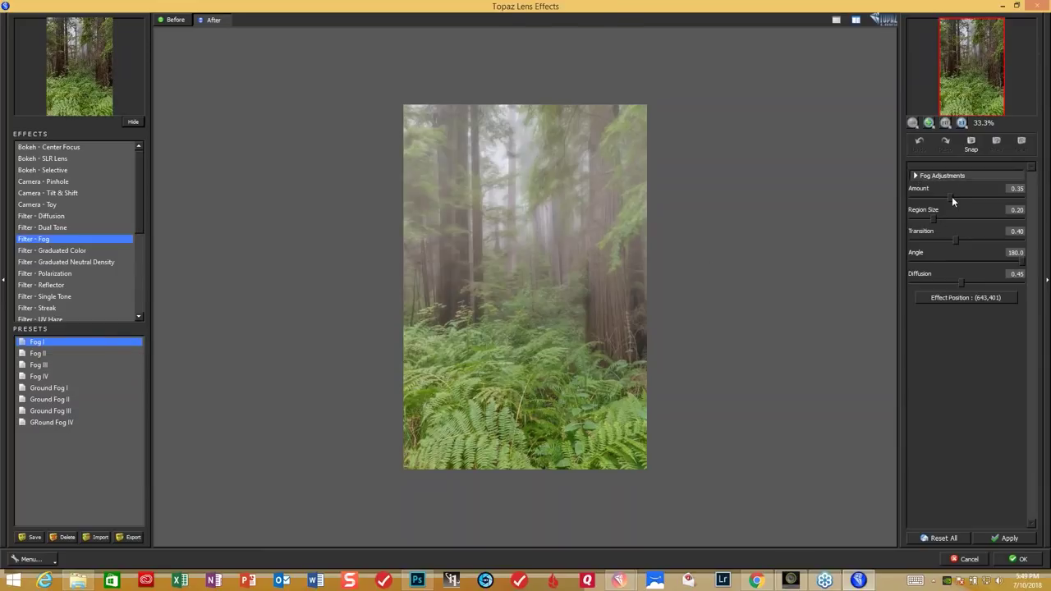
pyautogui.click(952, 198)
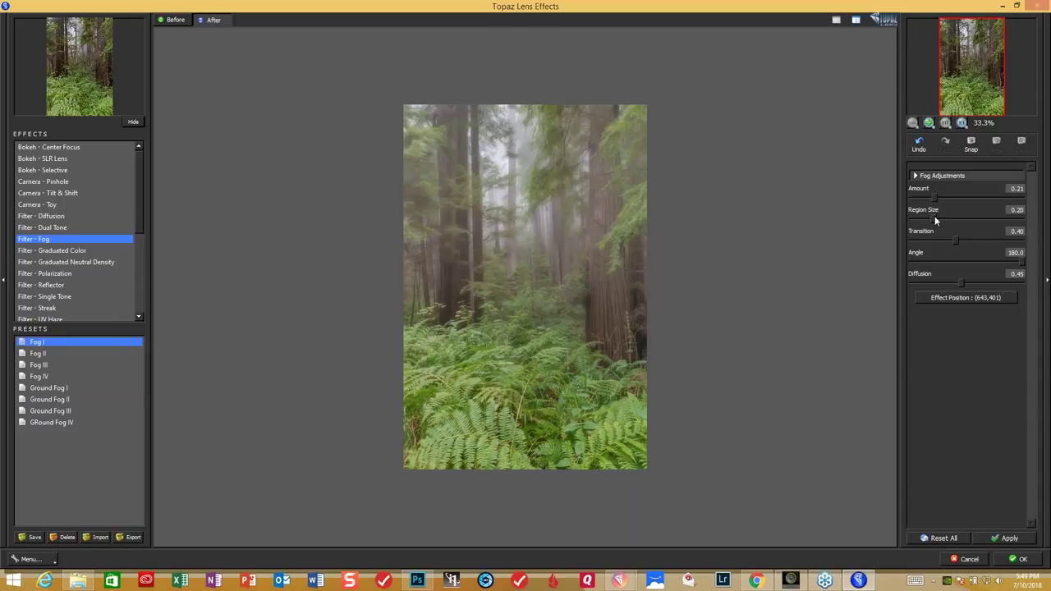
pyautogui.moveTo(942, 215); pyautogui.dragTo(972, 219)
pyautogui.click(1020, 559)
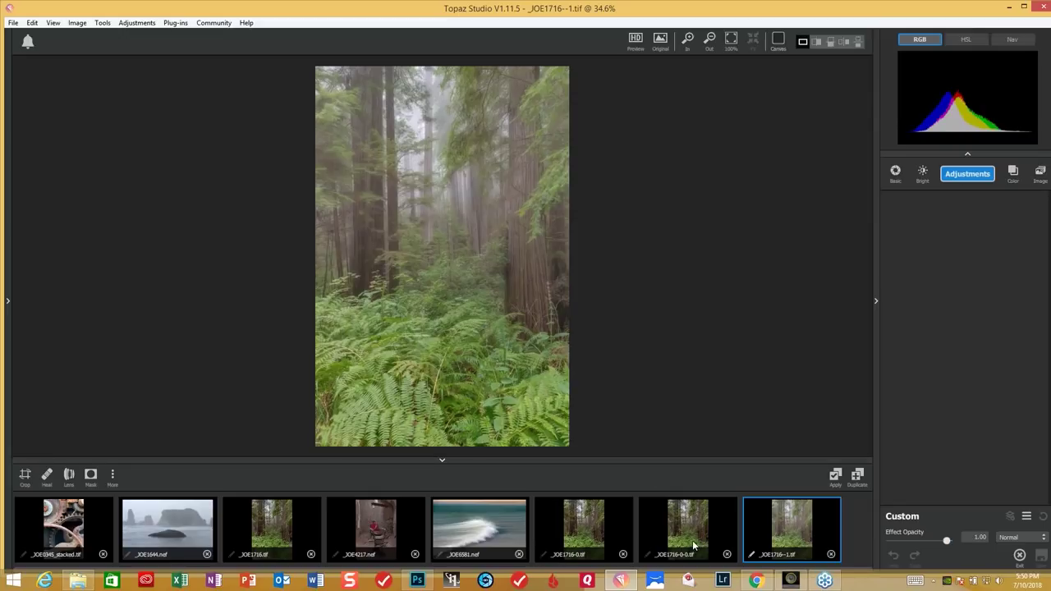
# Add an Image Layer to the foggy photo, load _JOE1716-0-0.tif into it and set its Image Location to Background.
pyautogui.click(1041, 173)
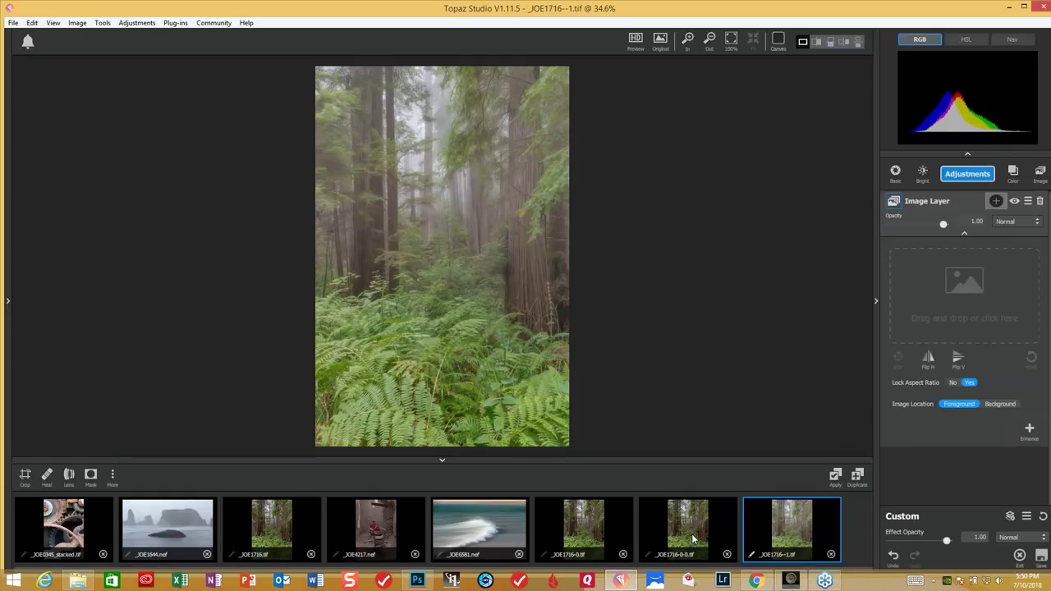
pyautogui.moveTo(693, 545); pyautogui.dragTo(983, 301)
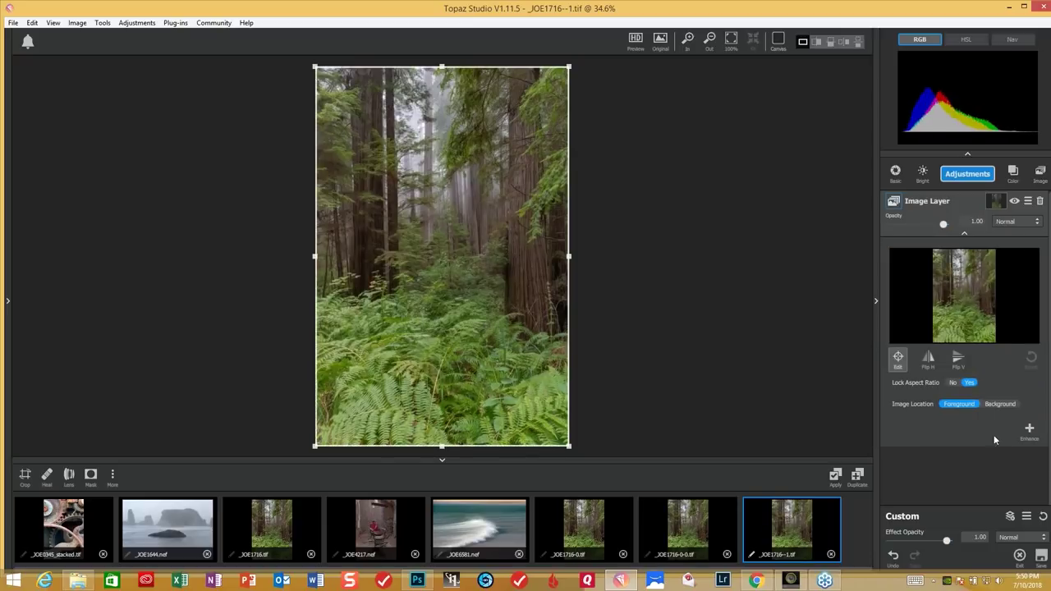
pyautogui.click(1001, 406)
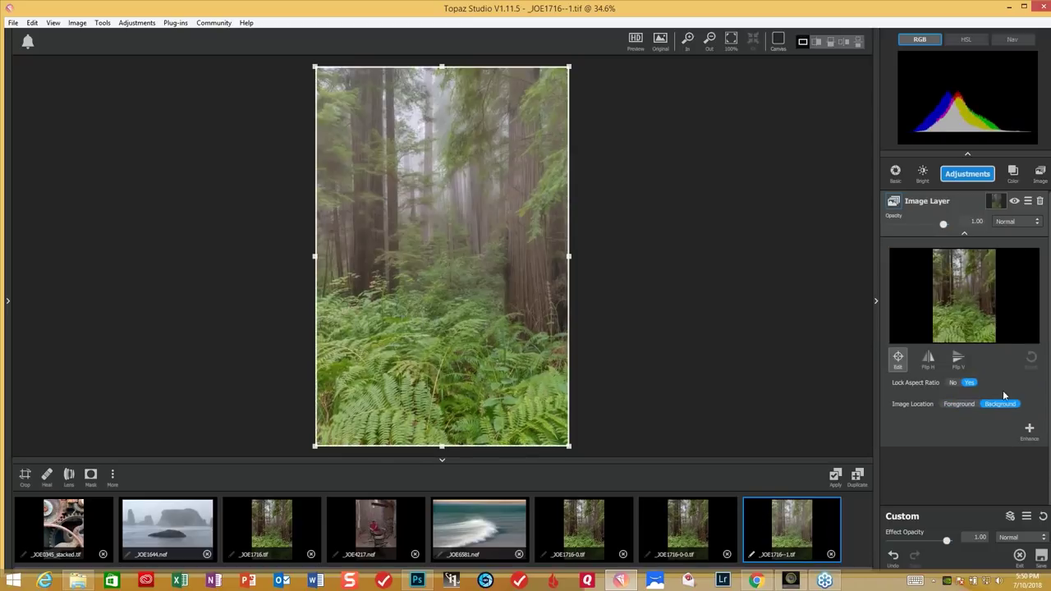
# Add a luminosity mask to the image layer and set its Mask Transparency to 0.48.
pyautogui.click(995, 202)
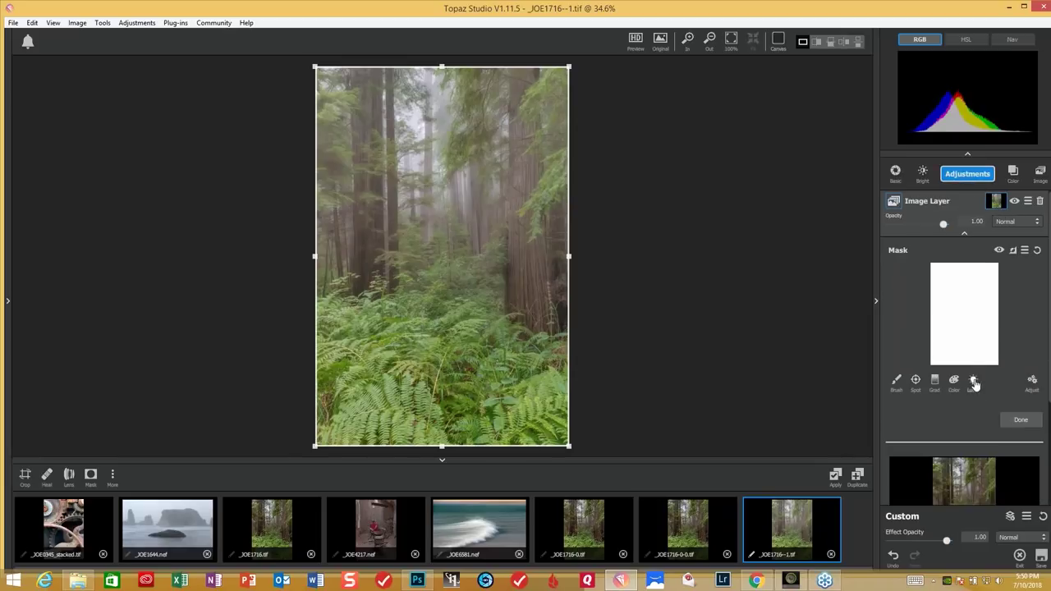
pyautogui.click(974, 382)
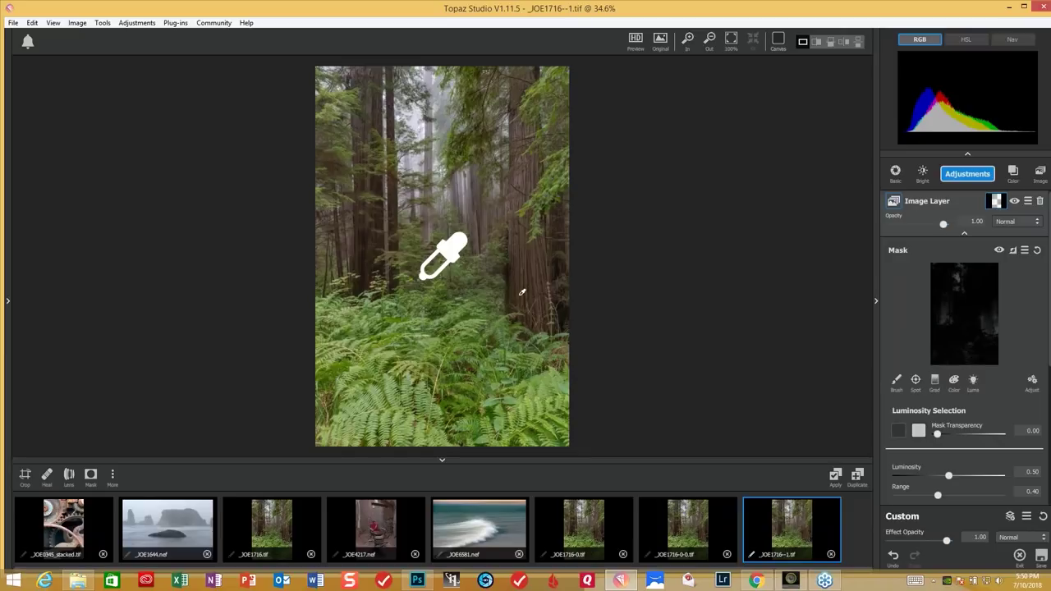
pyautogui.moveTo(941, 430); pyautogui.dragTo(967, 431)
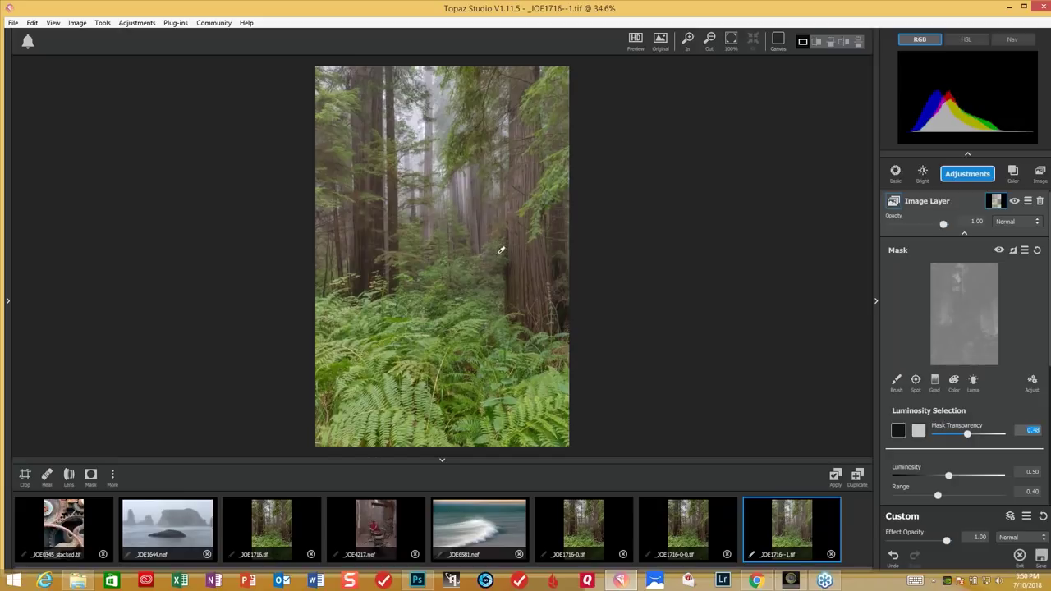
# Sample several tones in the photo for the image layer's luminosity mask, ending among the ferns at Luminosity 0.38.
pyautogui.click(476, 230)
pyautogui.click(521, 283)
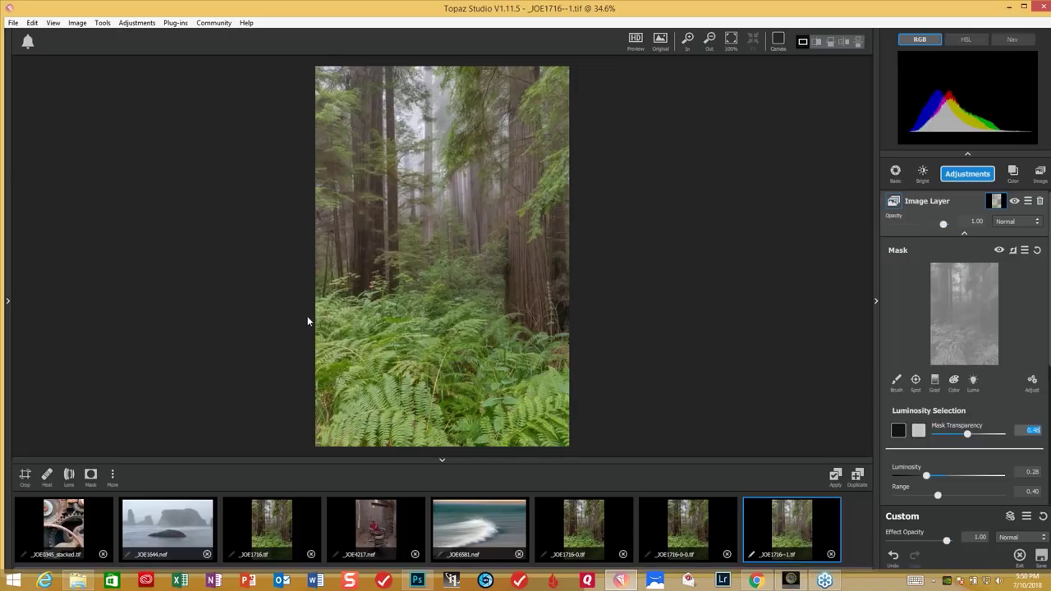
pyautogui.click(367, 268)
pyautogui.click(369, 265)
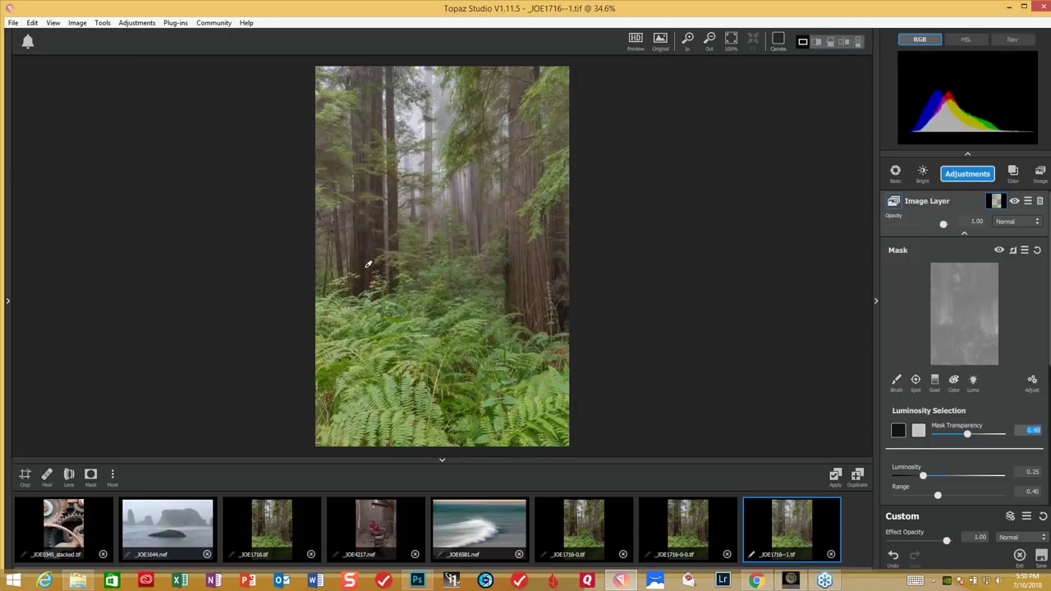
pyautogui.click(481, 189)
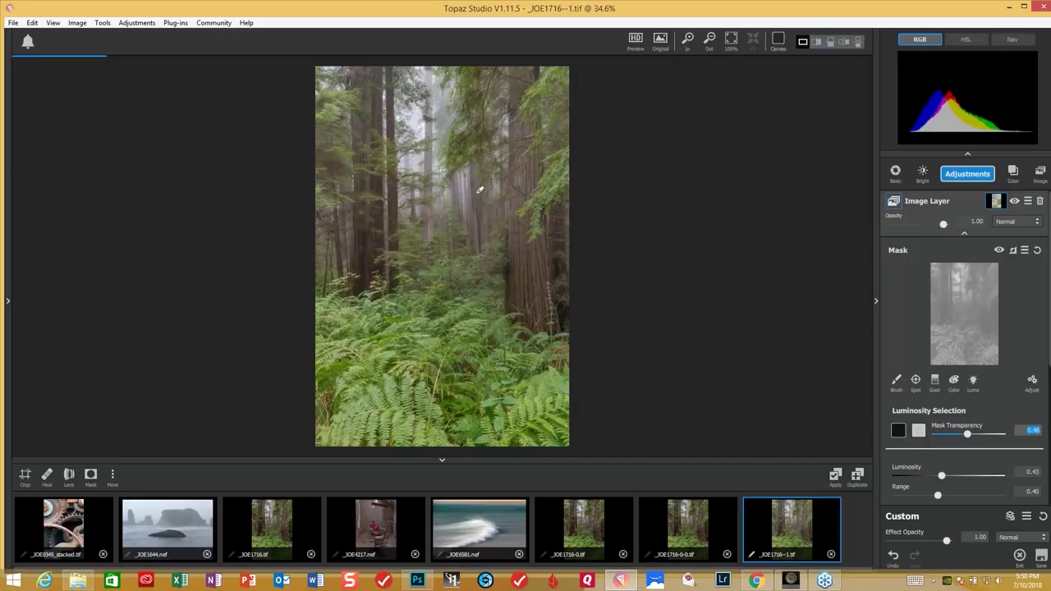
pyautogui.click(425, 165)
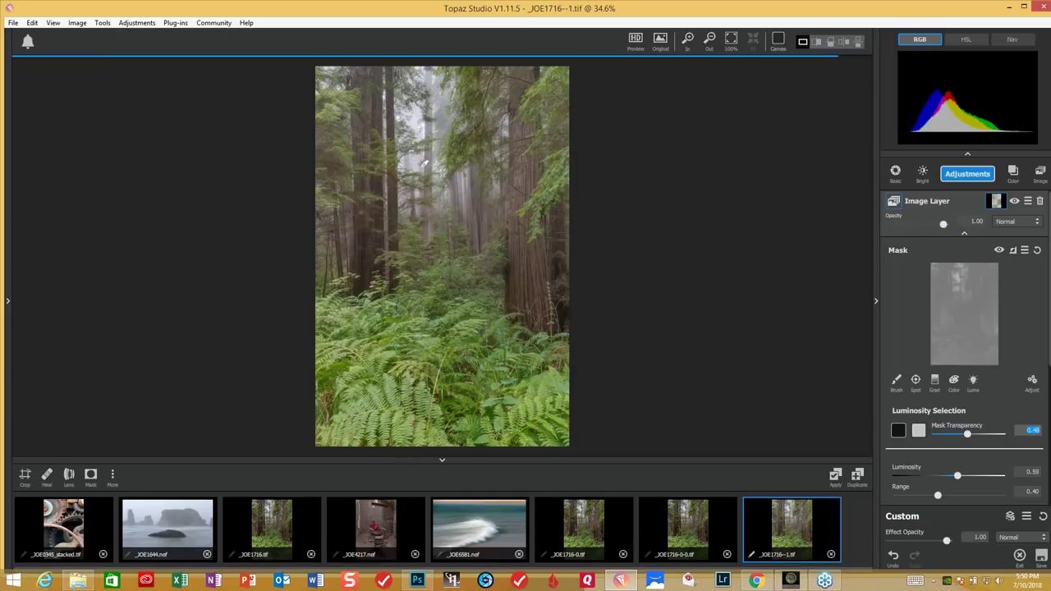
pyautogui.click(501, 358)
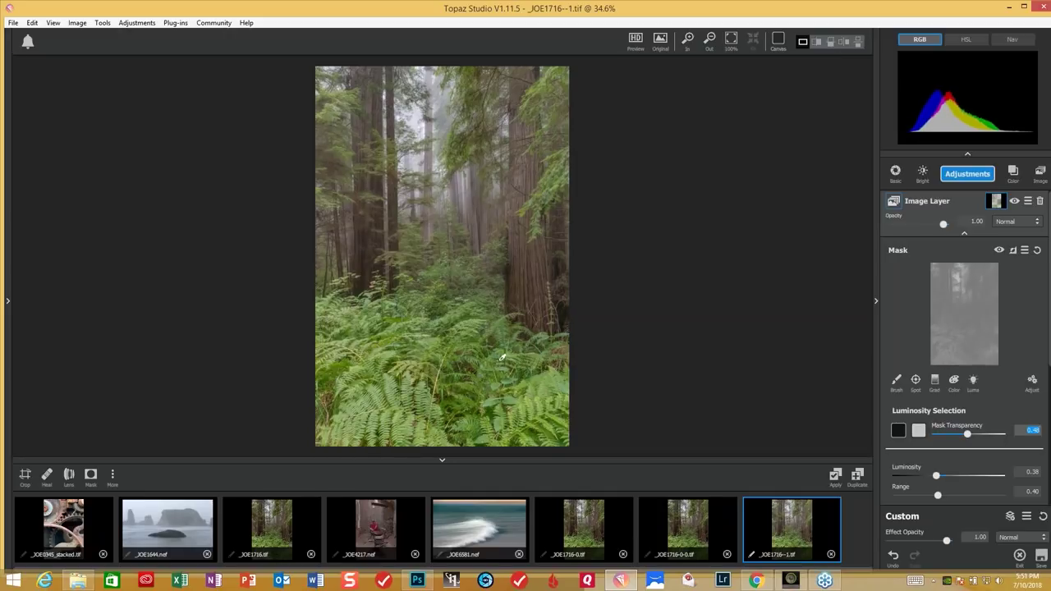
# Compare the masked blend repeatedly with the original foggy photo.
pyautogui.click(660, 41)
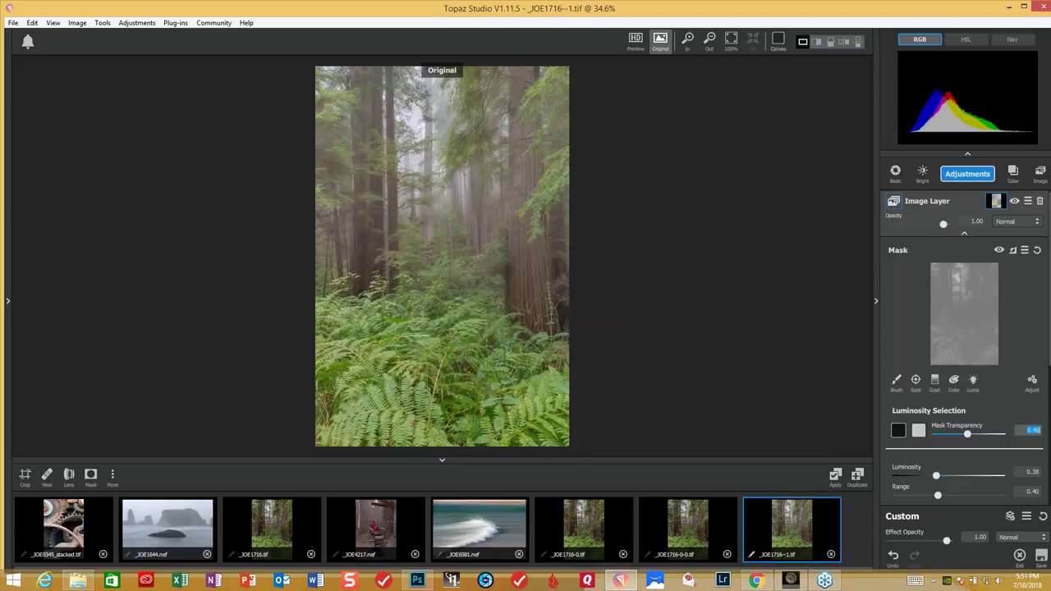
pyautogui.click(661, 41)
pyautogui.click(661, 41)
pyautogui.click(660, 41)
pyautogui.click(660, 41)
pyautogui.click(660, 41)
pyautogui.click(660, 41)
pyautogui.click(660, 41)
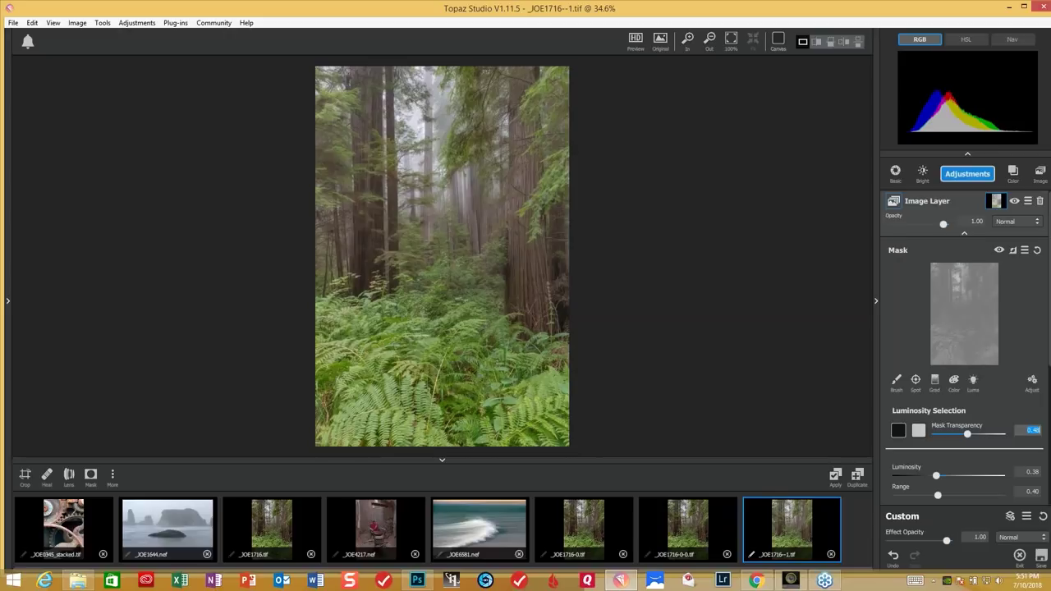
# Add an HSL Color Tuning adjustment and set Orange Saturation to -0.28 and Orange Lightness to 0.12.
pyautogui.click(972, 176)
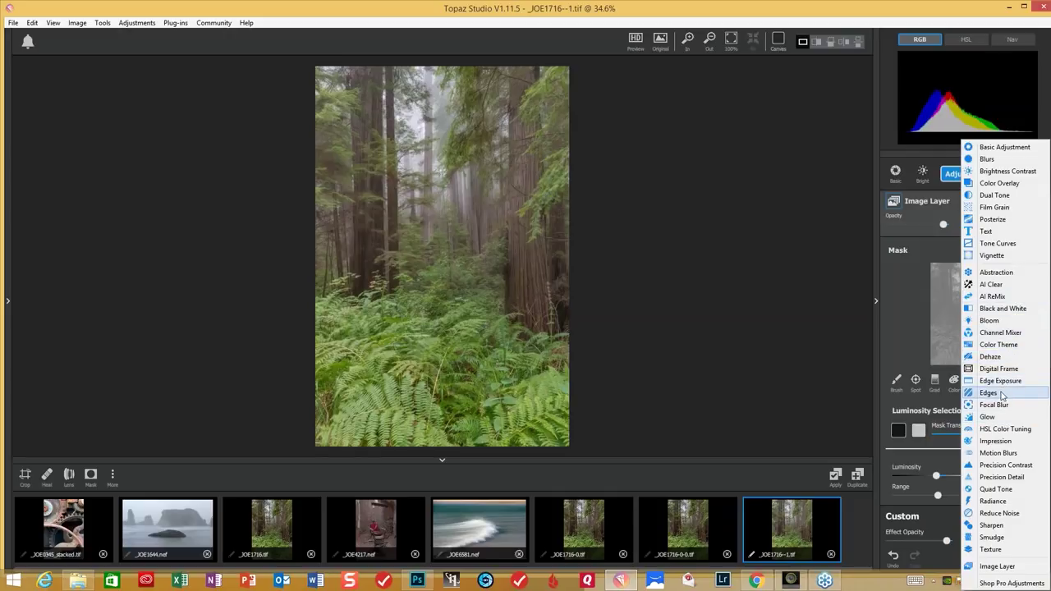
pyautogui.click(1005, 429)
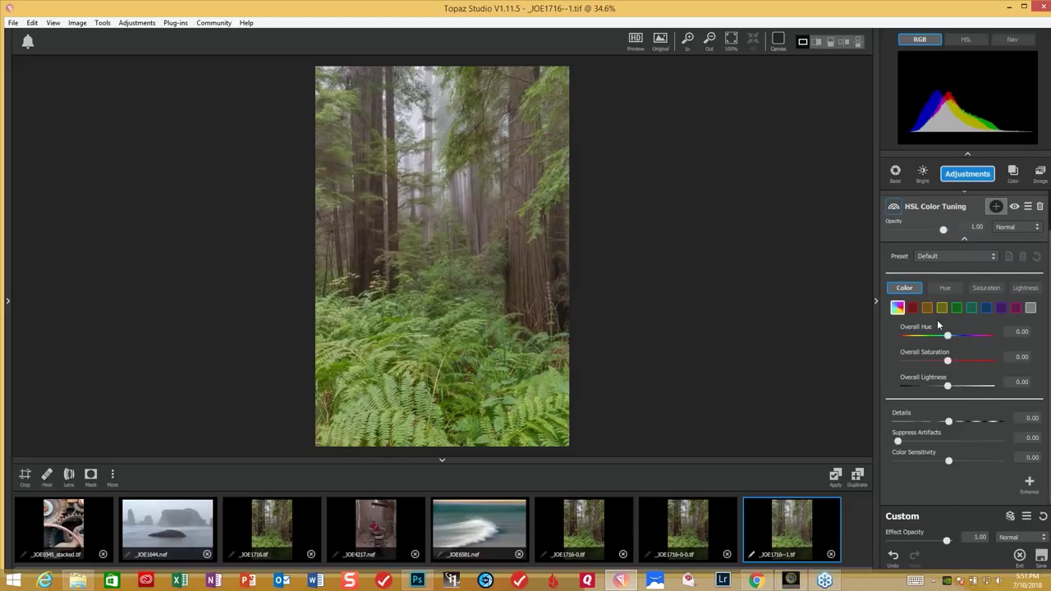
pyautogui.click(927, 309)
pyautogui.click(948, 361)
pyautogui.moveTo(946, 363); pyautogui.dragTo(938, 365)
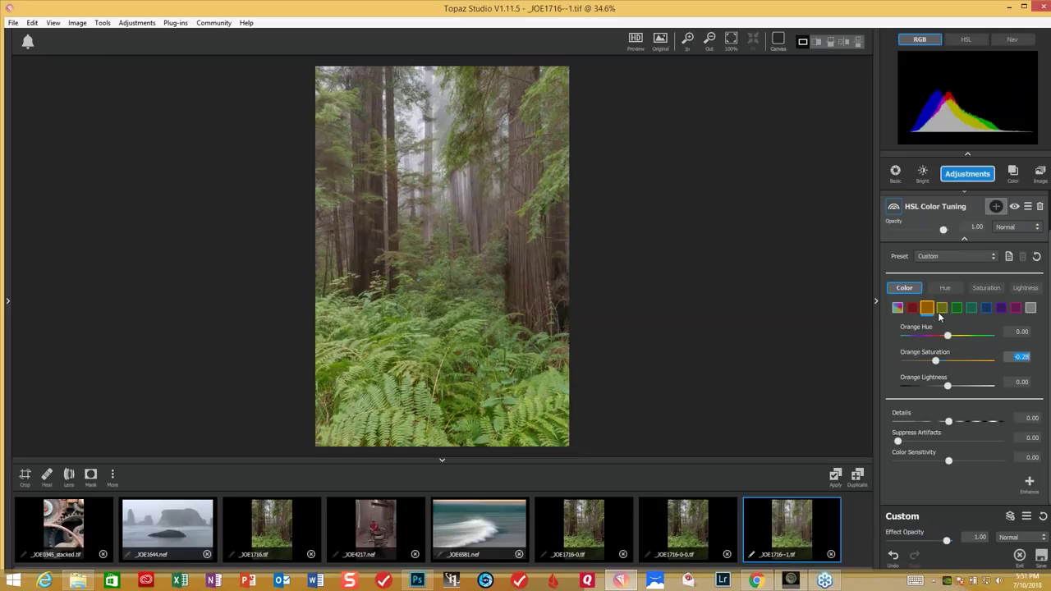
pyautogui.click(950, 386)
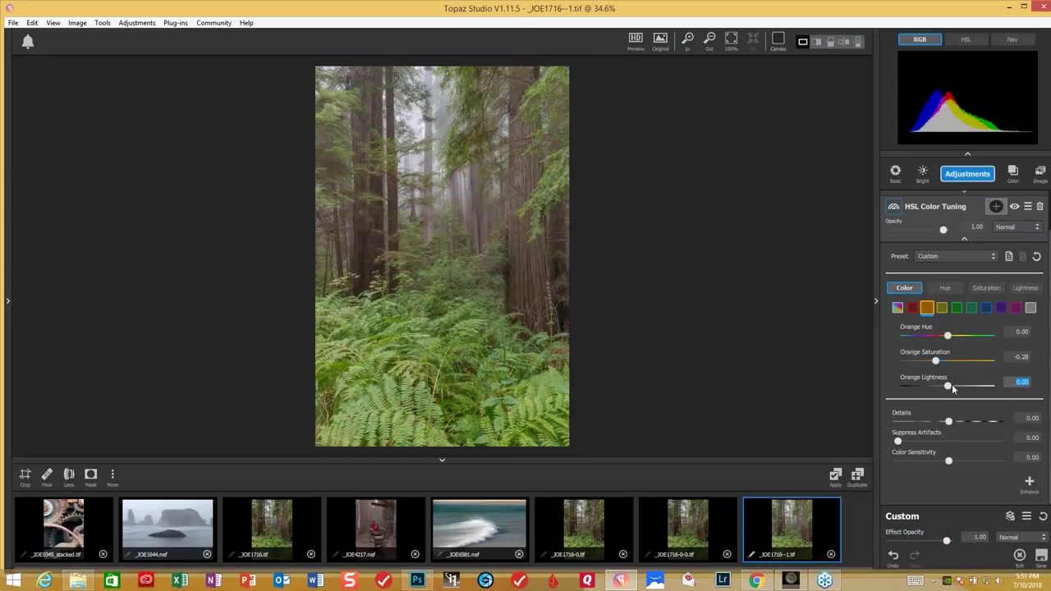
pyautogui.moveTo(954, 385); pyautogui.dragTo(955, 385)
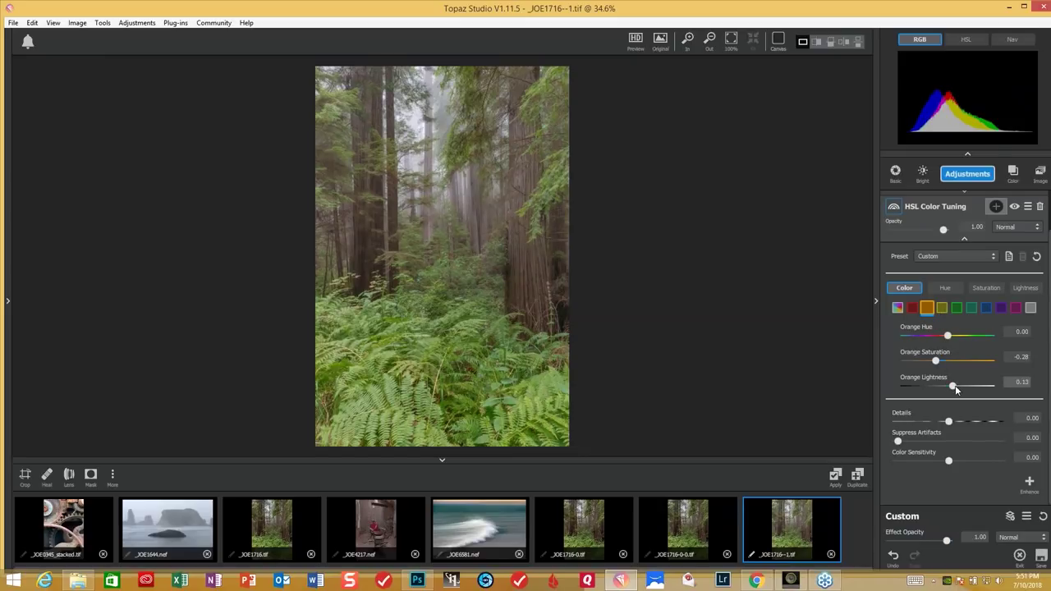
# Reduce the Yellow Saturation slightly, and set Green Saturation to -0.19 and Green Lightness to 0.19.
pyautogui.click(942, 308)
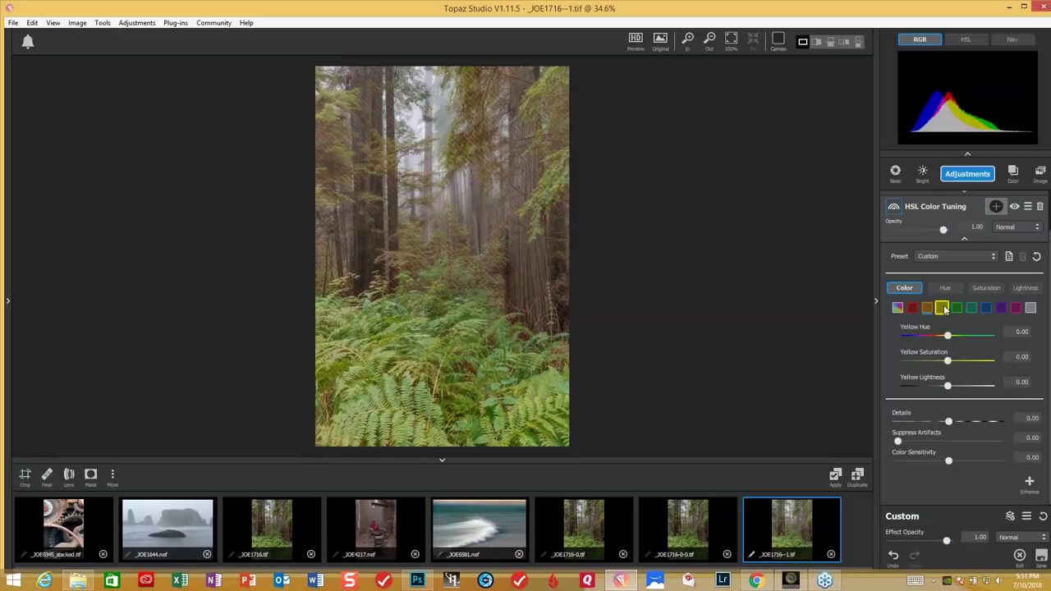
pyautogui.click(946, 362)
pyautogui.moveTo(944, 366); pyautogui.dragTo(940, 365)
pyautogui.click(956, 309)
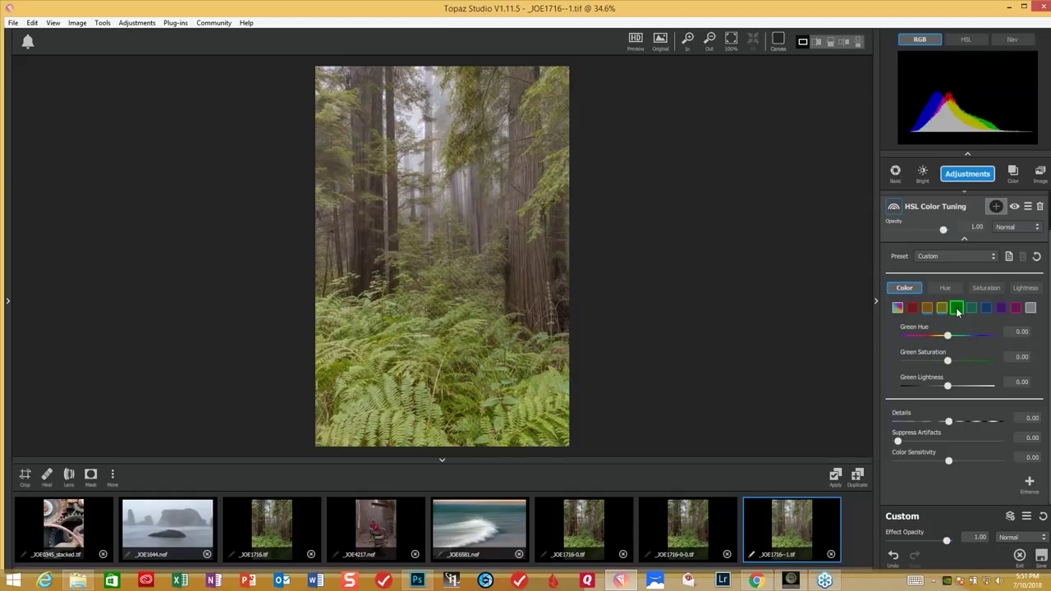
pyautogui.click(946, 363)
pyautogui.moveTo(947, 363); pyautogui.dragTo(954, 387)
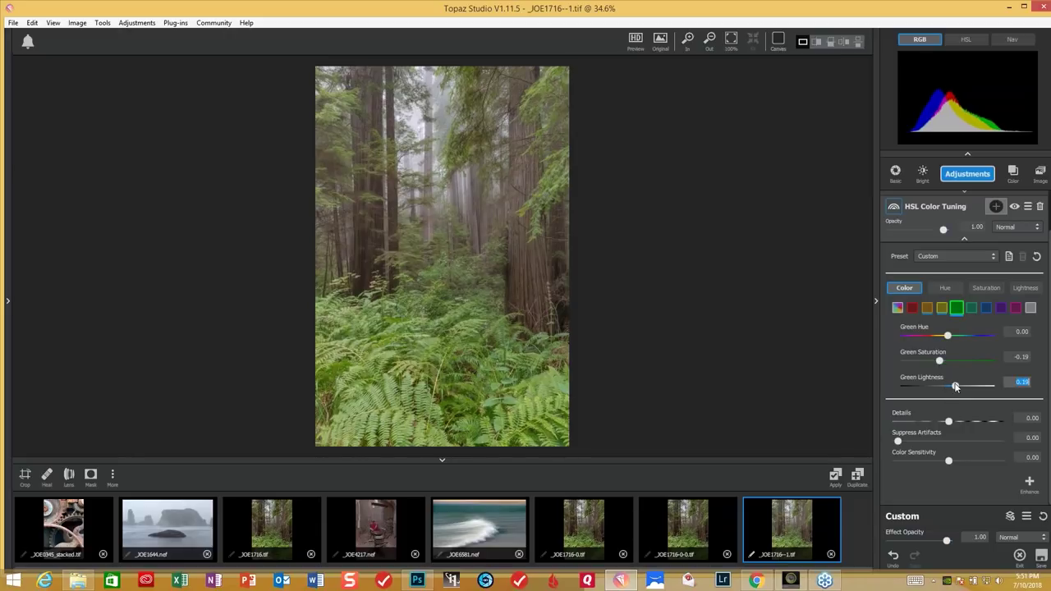
# Add a Precision Contrast adjustment and set Micro contrast to 0.26 and Low contrast to 0.13.
pyautogui.click(977, 177)
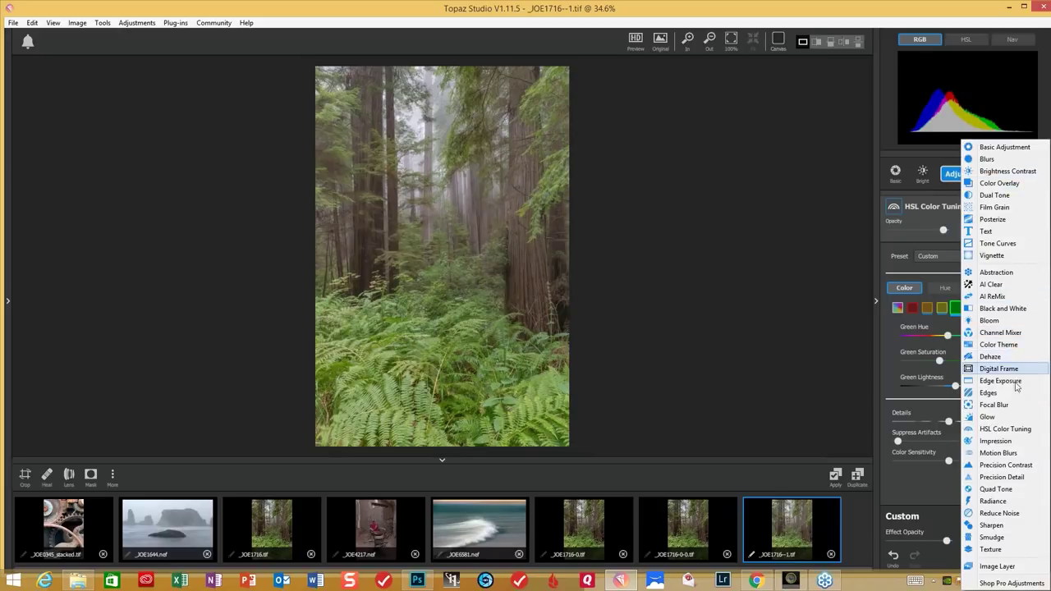
pyautogui.click(1006, 465)
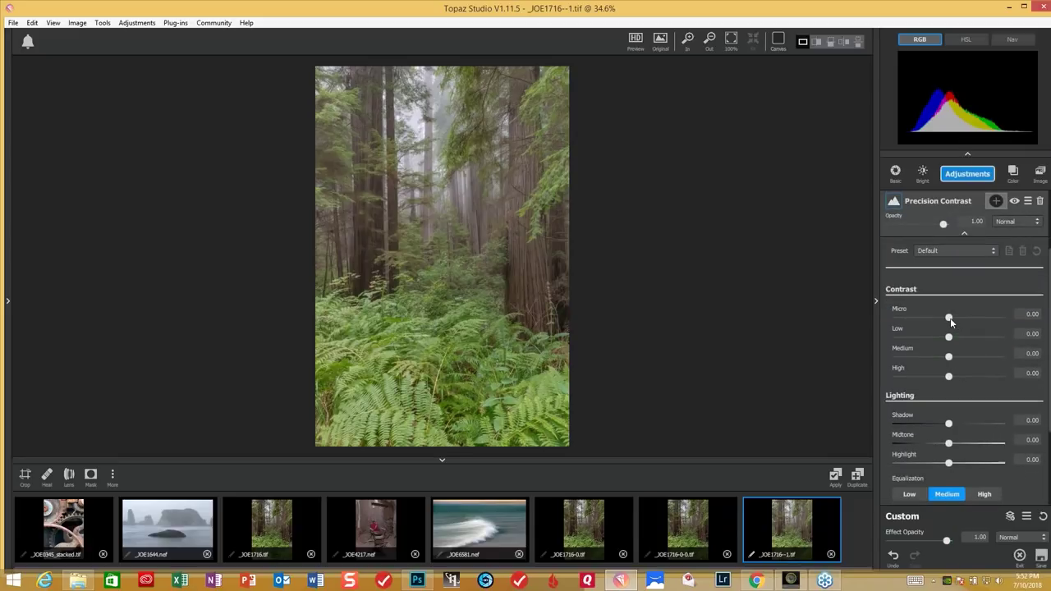
pyautogui.click(950, 320)
pyautogui.moveTo(950, 320); pyautogui.dragTo(961, 318)
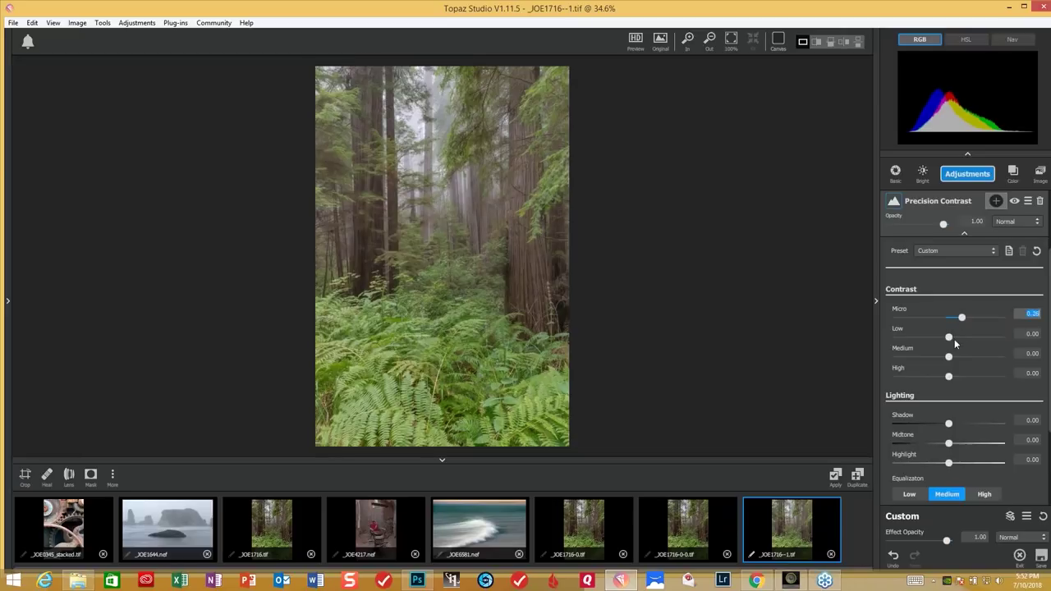
pyautogui.click(950, 338)
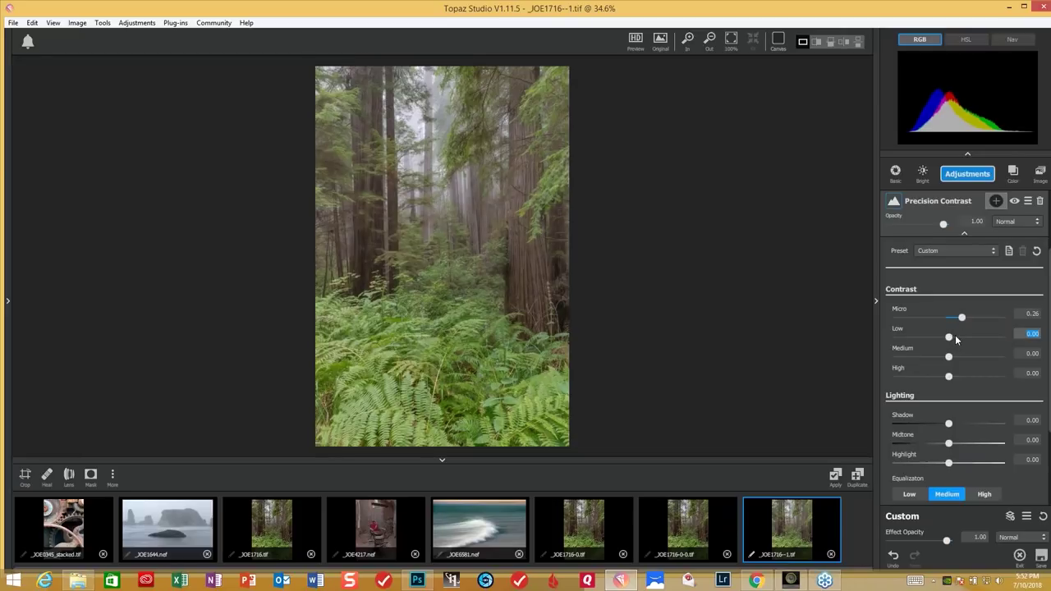
pyautogui.click(956, 337)
# Set the Precision Contrast Midtone lighting to -0.13 and its Equalization to High.
pyautogui.click(950, 444)
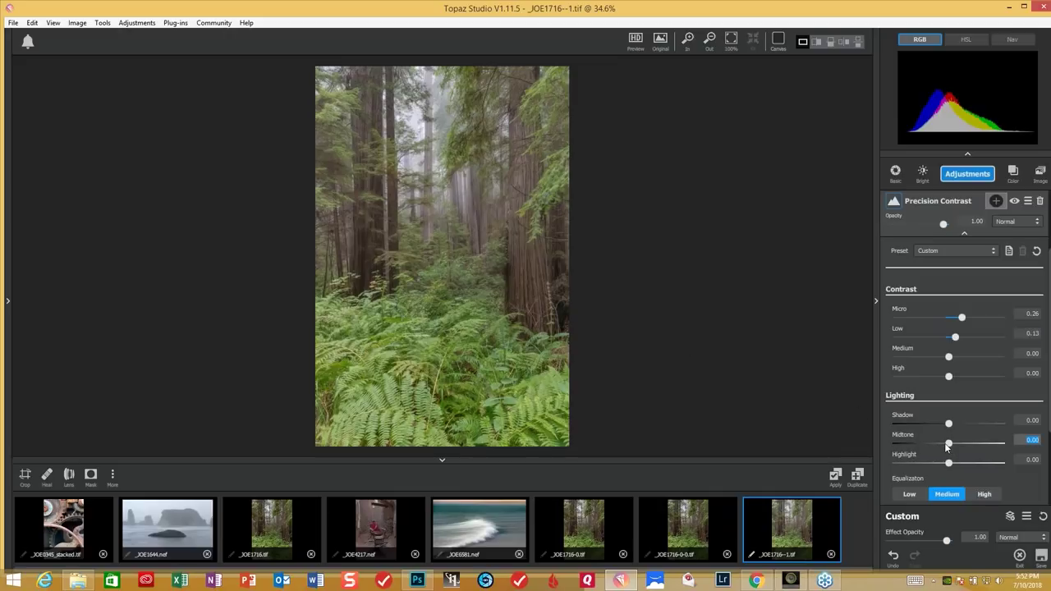
pyautogui.write('-0.15')
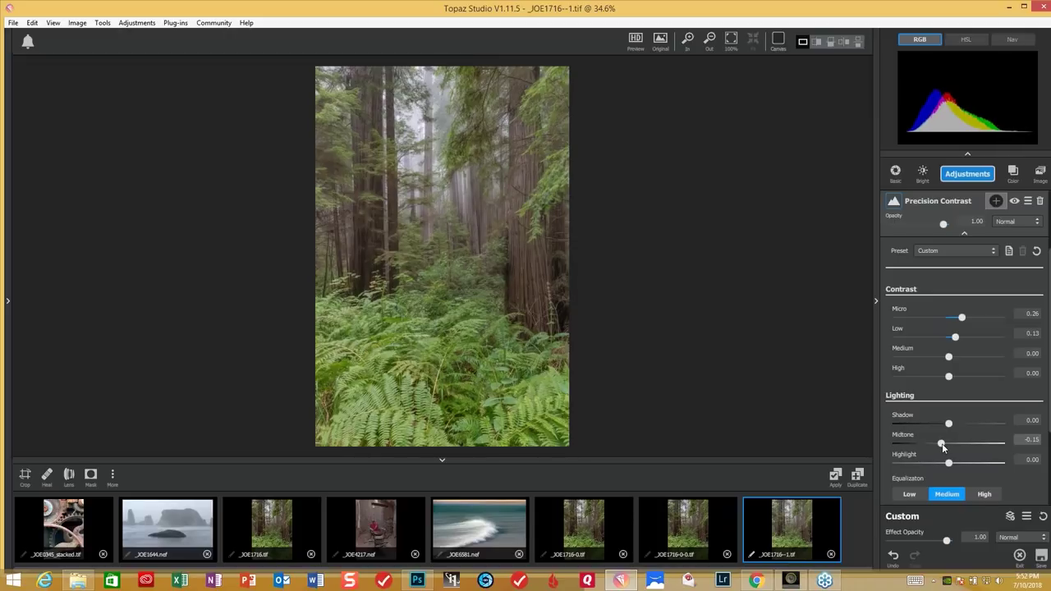
pyautogui.click(942, 444)
pyautogui.click(991, 494)
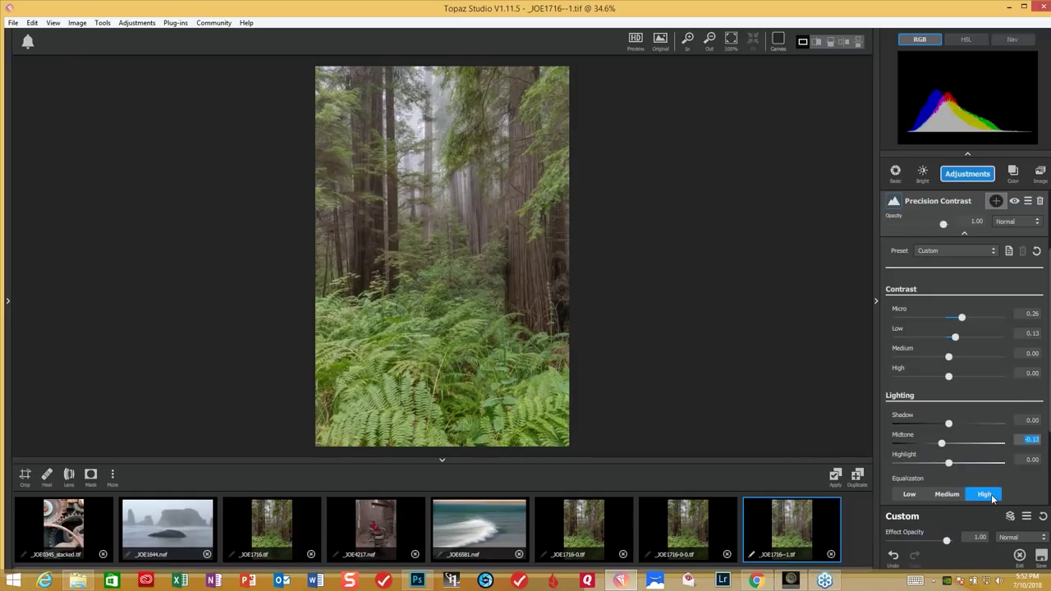